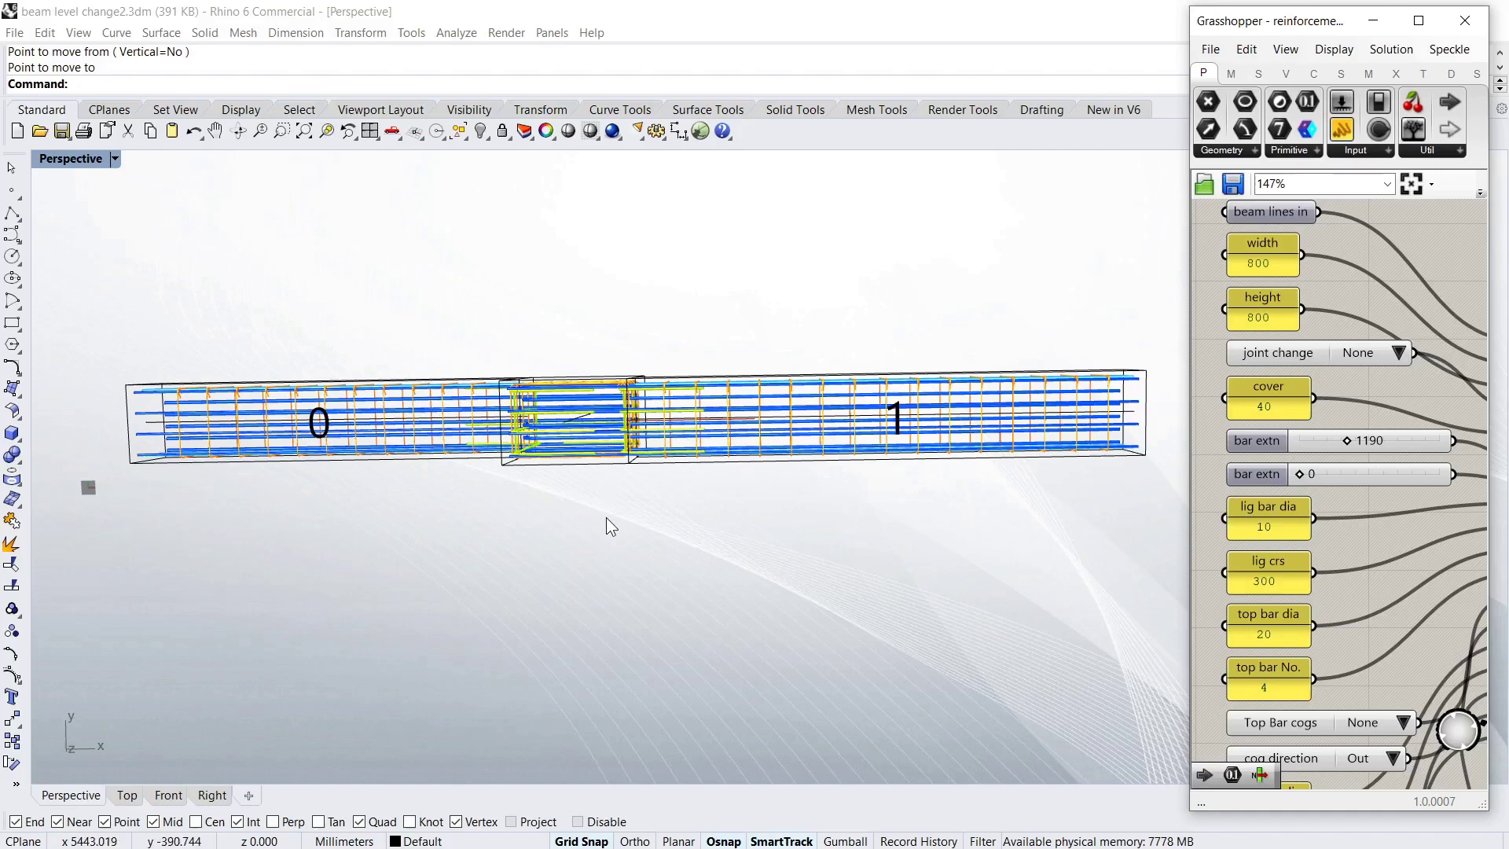
Orbit and zoom the Perspective view to a steep end-on look at the beam-step rebar junction
mouse_move(593, 532)
right_down()
mouse_move(711, 361)
mouse_move(705, 311)
mouse_move(674, 306)
mouse_move(660, 327)
mouse_move(632, 493)
right_up()
scroll(633, 494, up, 1)
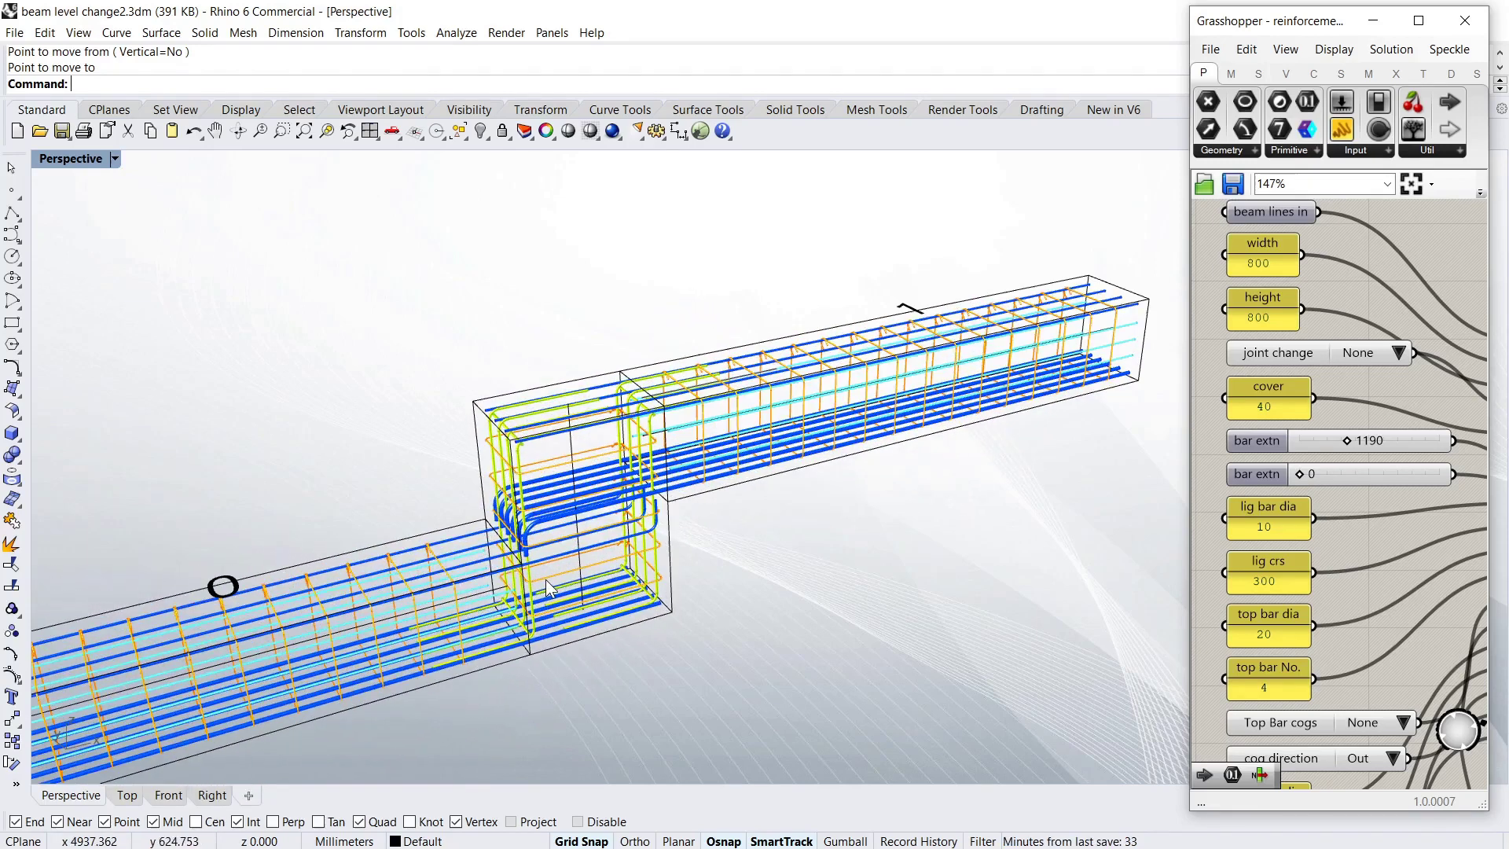
scroll(617, 506, up, 2)
scroll(597, 523, up, 1)
scroll(581, 537, up, 2)
mouse_move(581, 536)
right_down()
mouse_move(683, 505)
mouse_move(795, 501)
mouse_move(696, 495)
mouse_move(441, 370)
mouse_move(398, 366)
right_up()
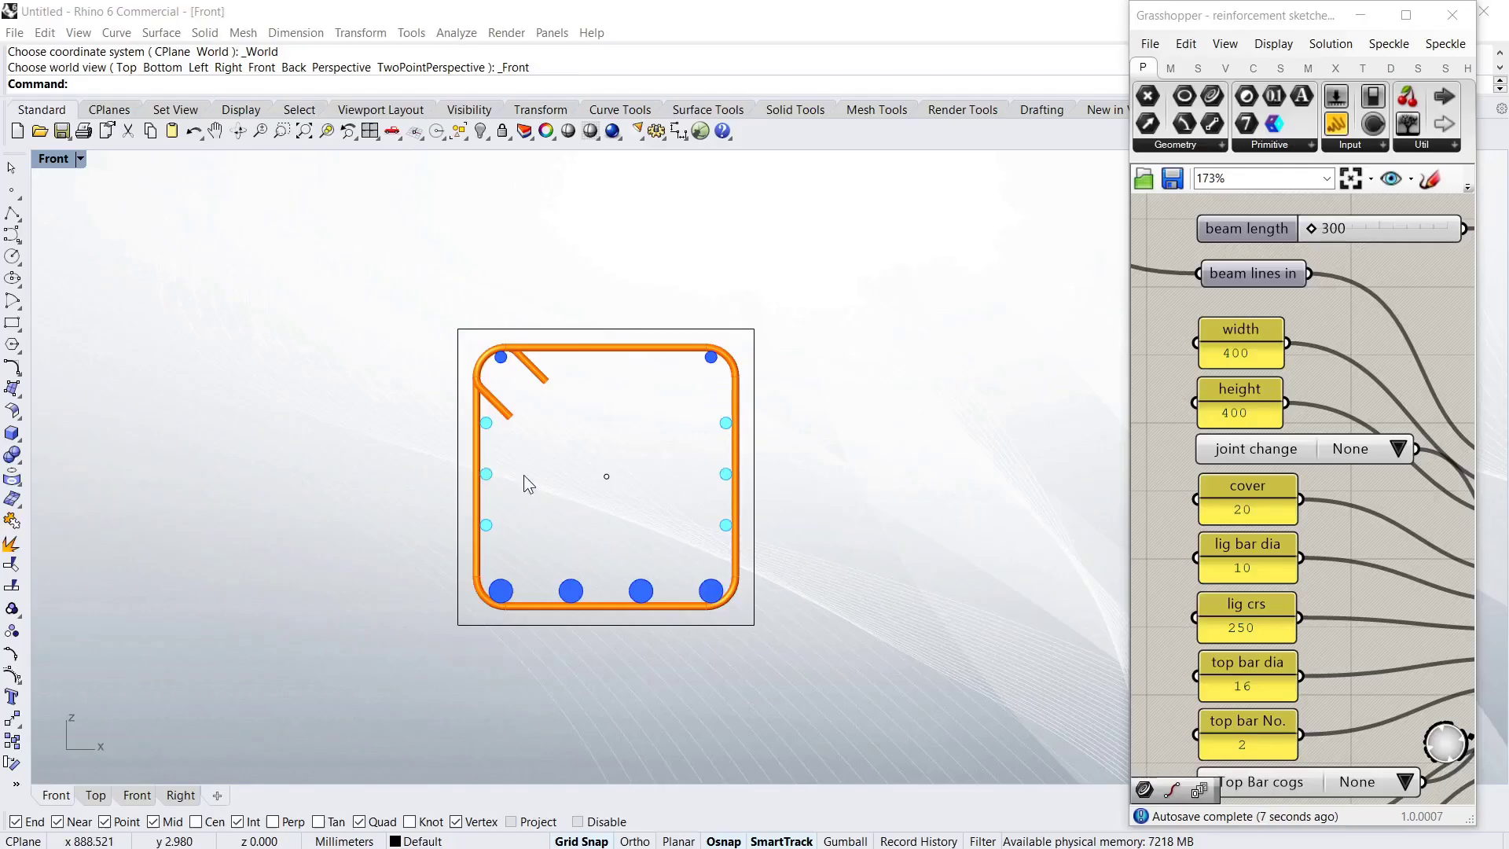
Set the beam section width to 600, height to 800 and rebar cover to 40
click(1247, 356)
double_click(1247, 356)
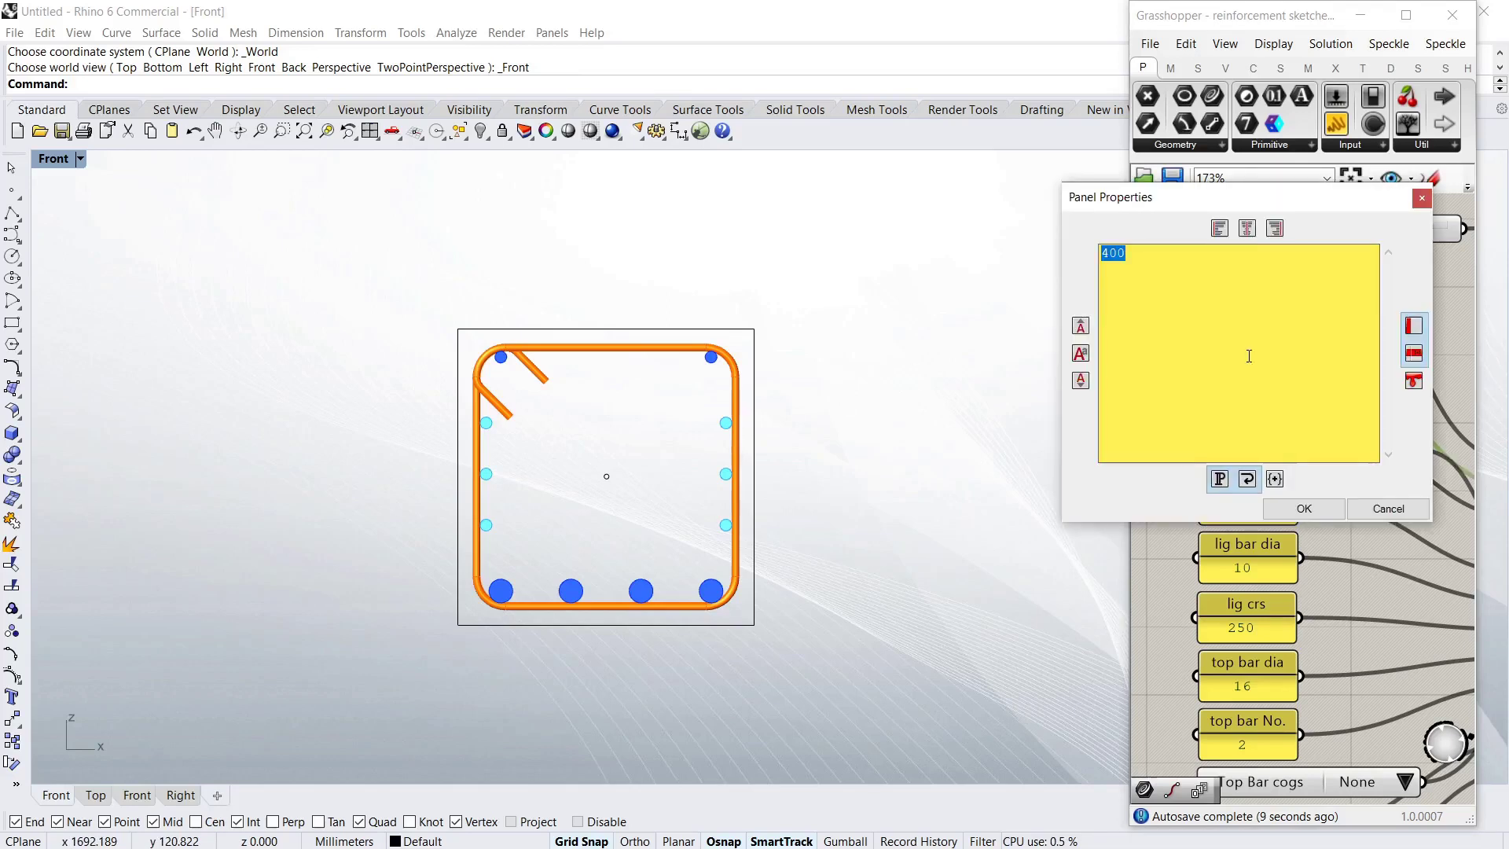
text(00)
click(1304, 509)
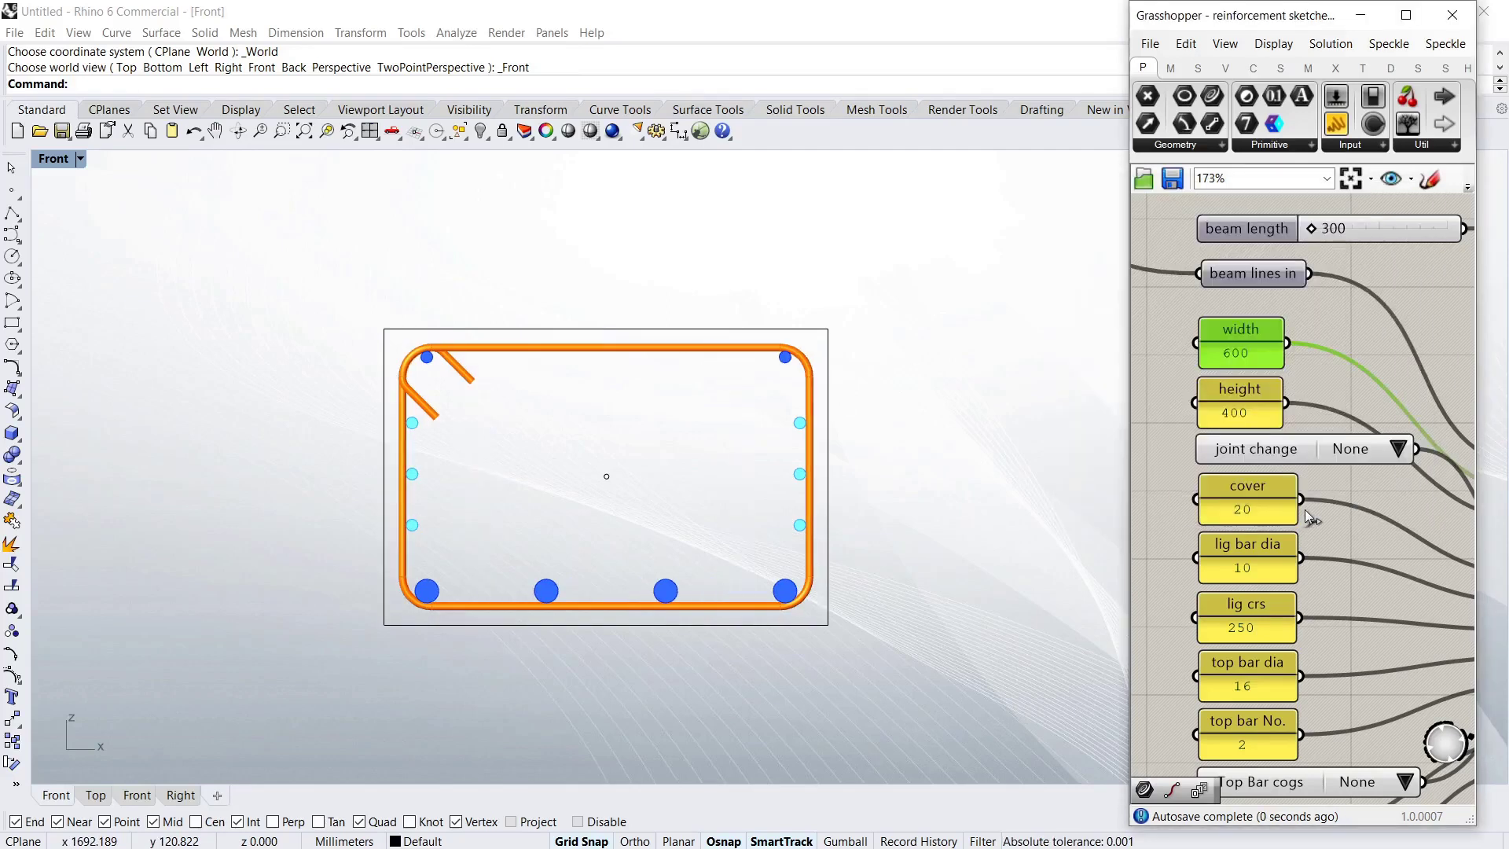
click(1249, 417)
double_click(1249, 417)
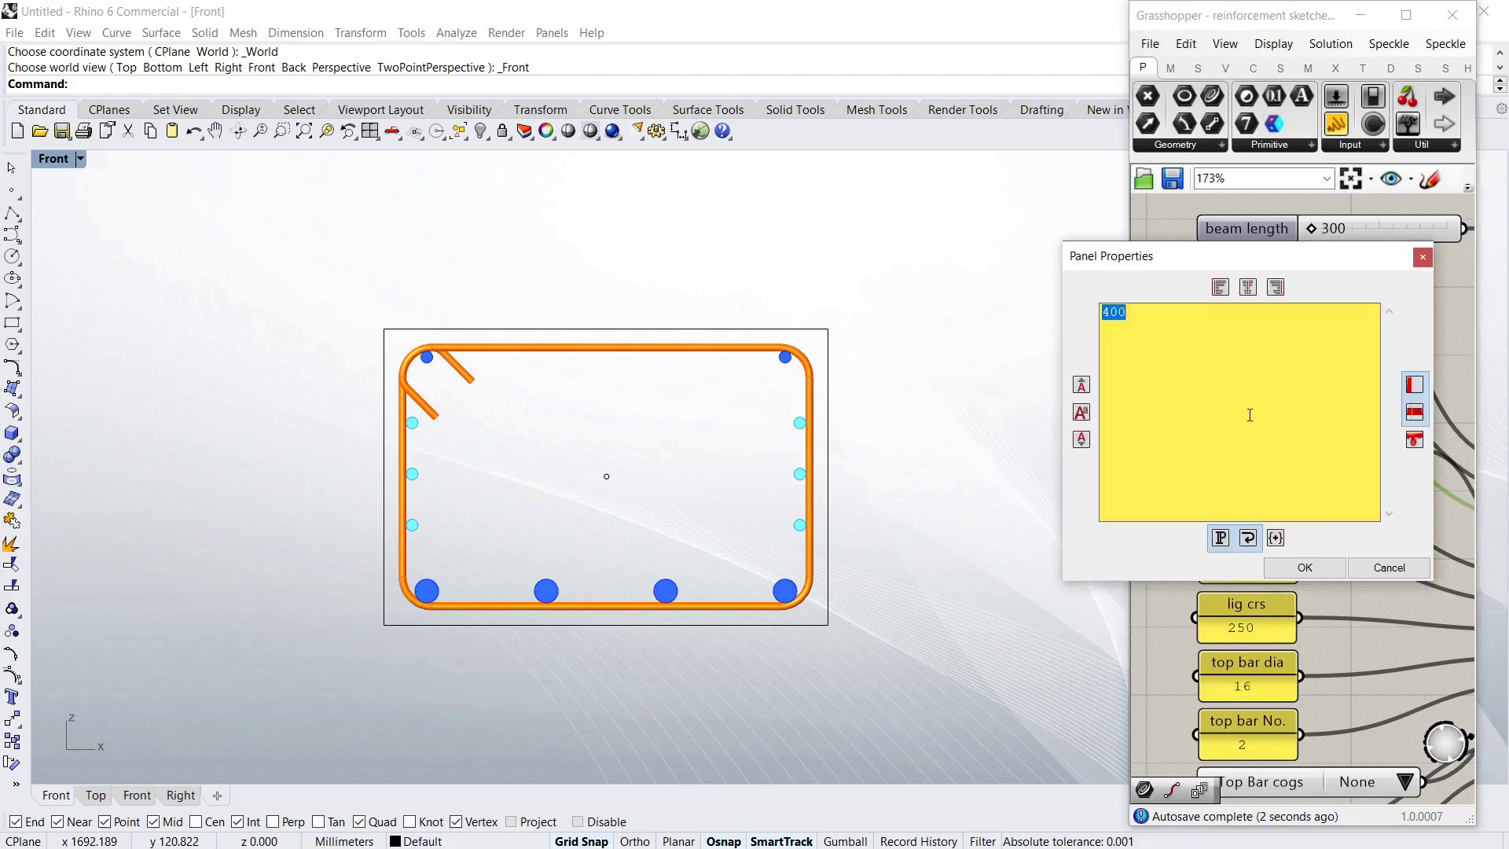
click(1304, 568)
double_click(1268, 511)
text(40)
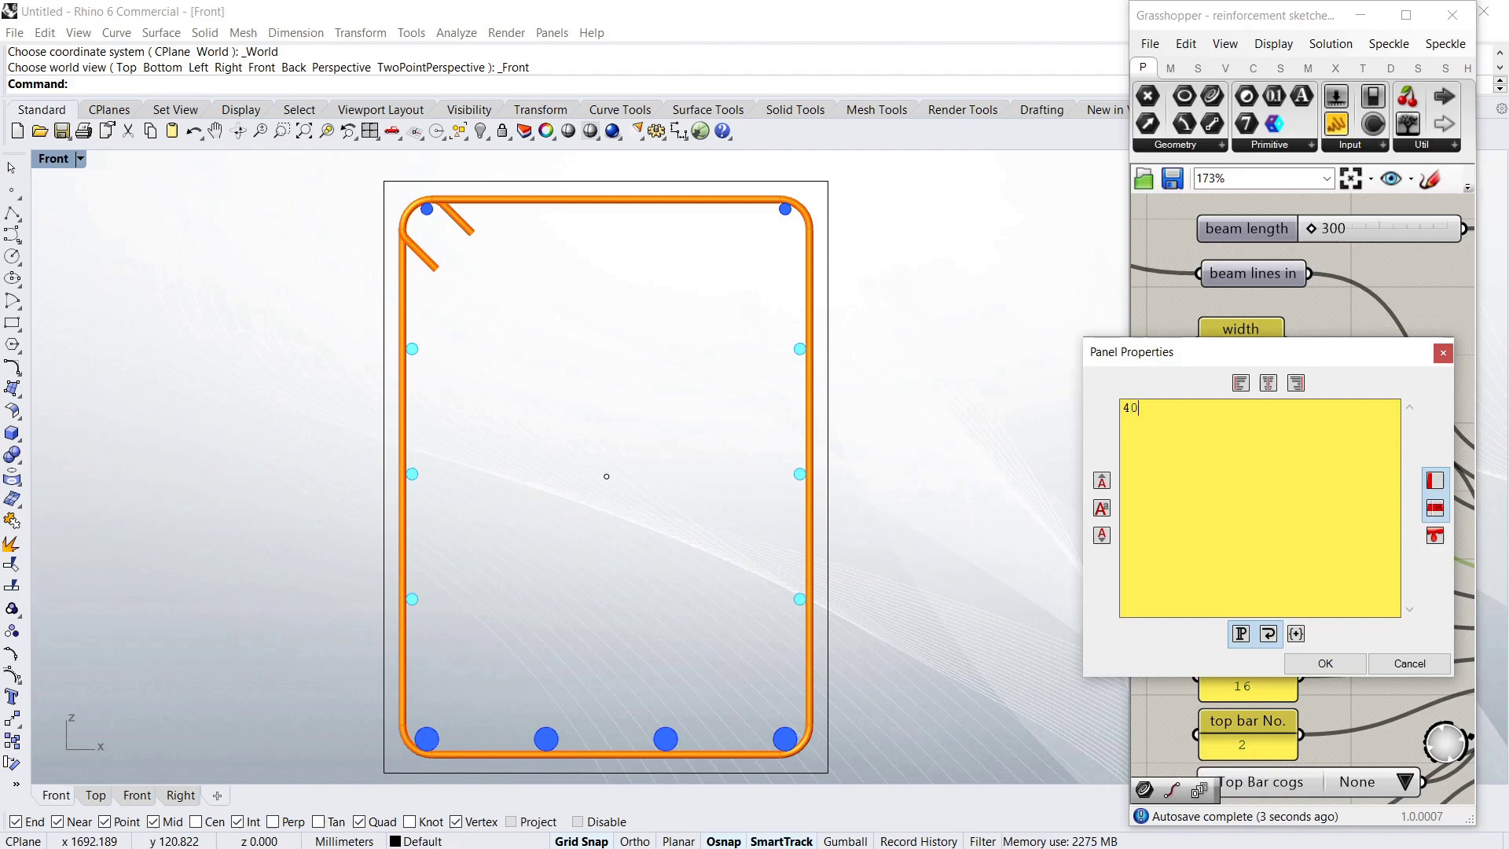
click(1328, 662)
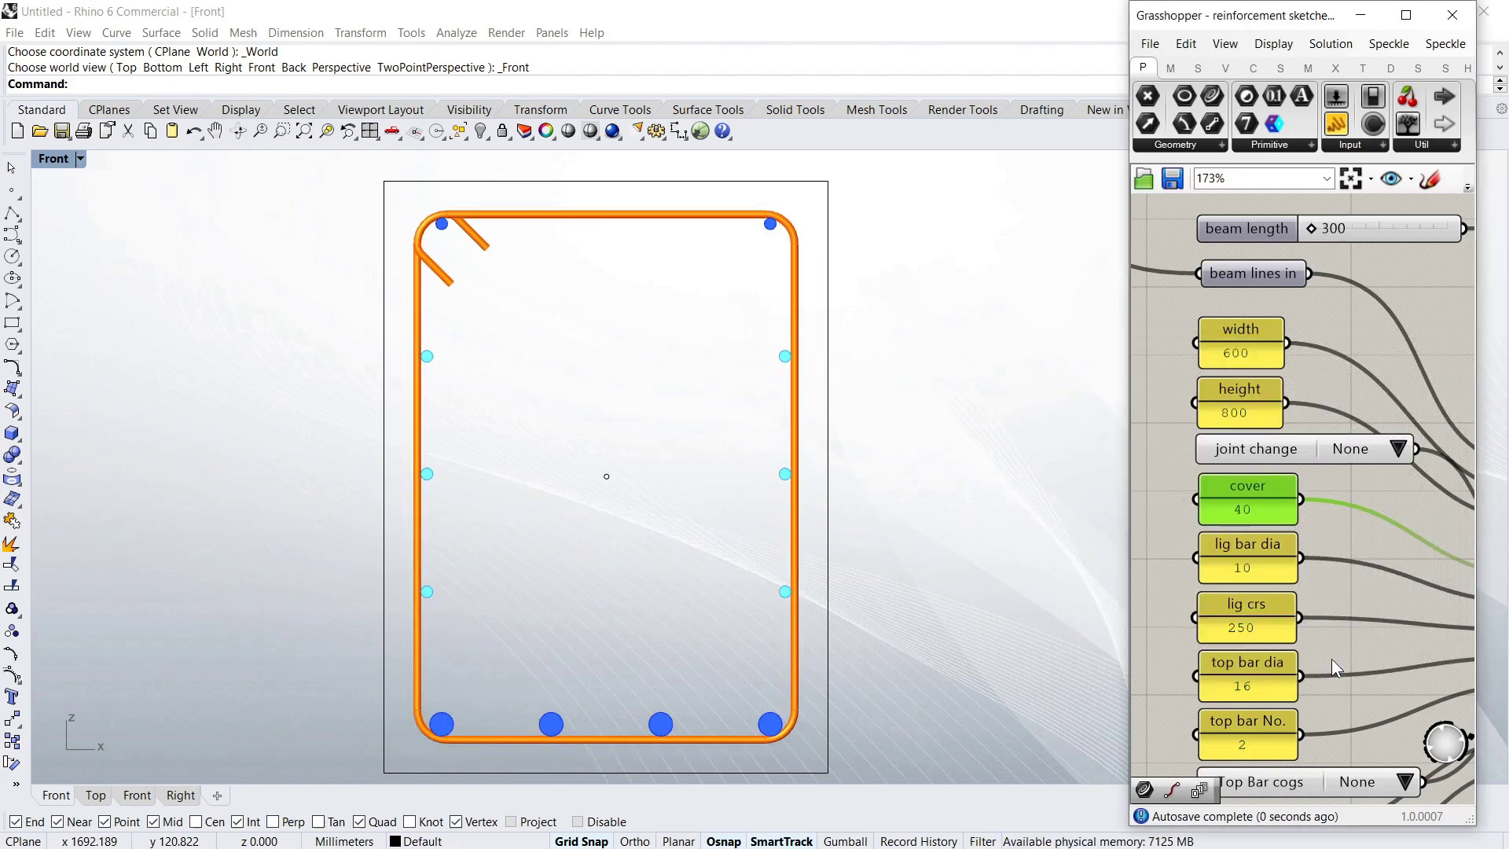
click(82, 157)
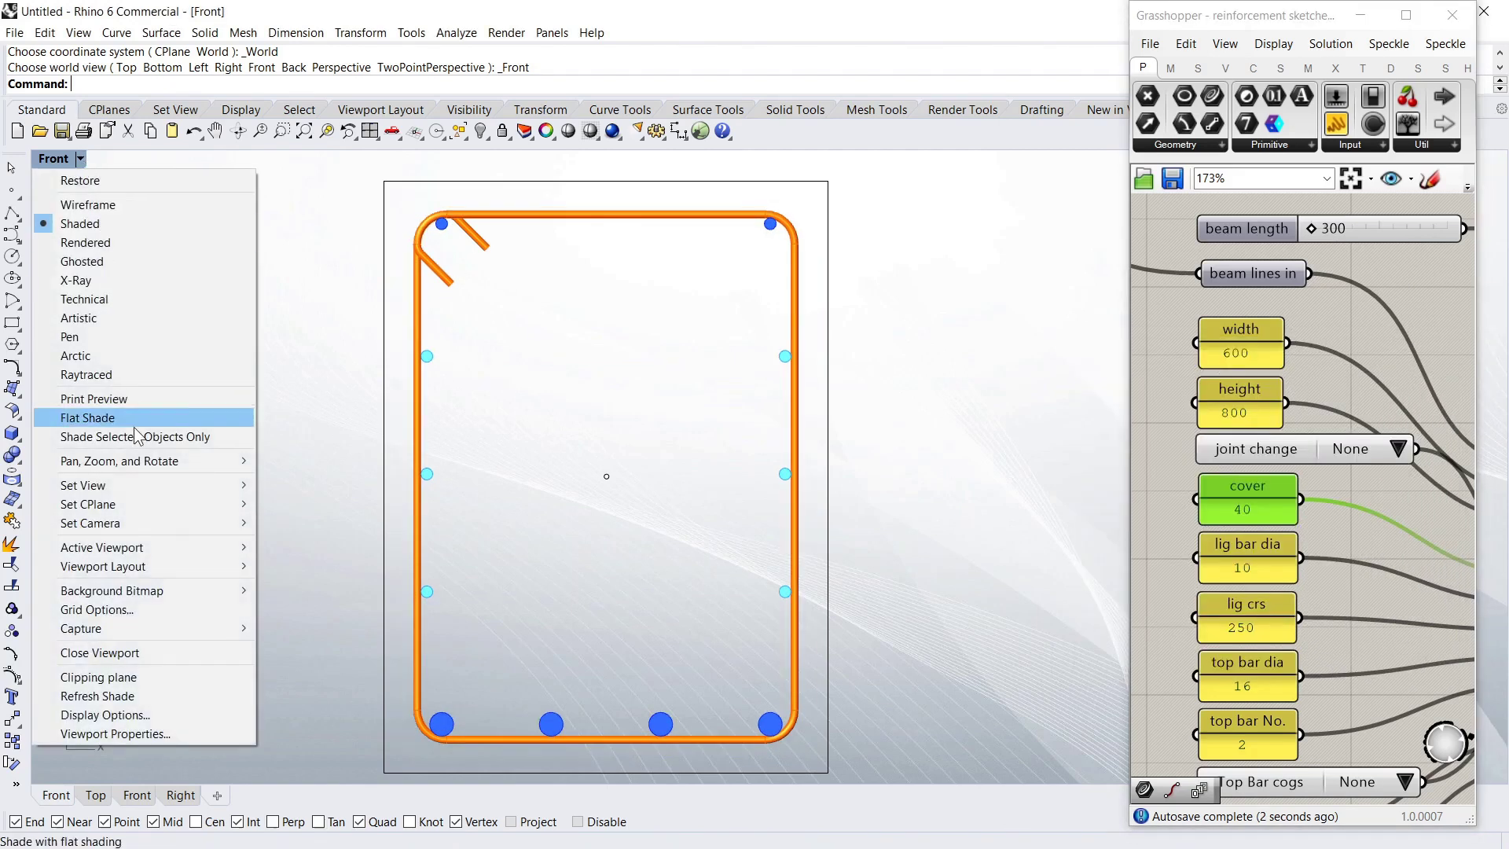
mouse_move(83, 484)
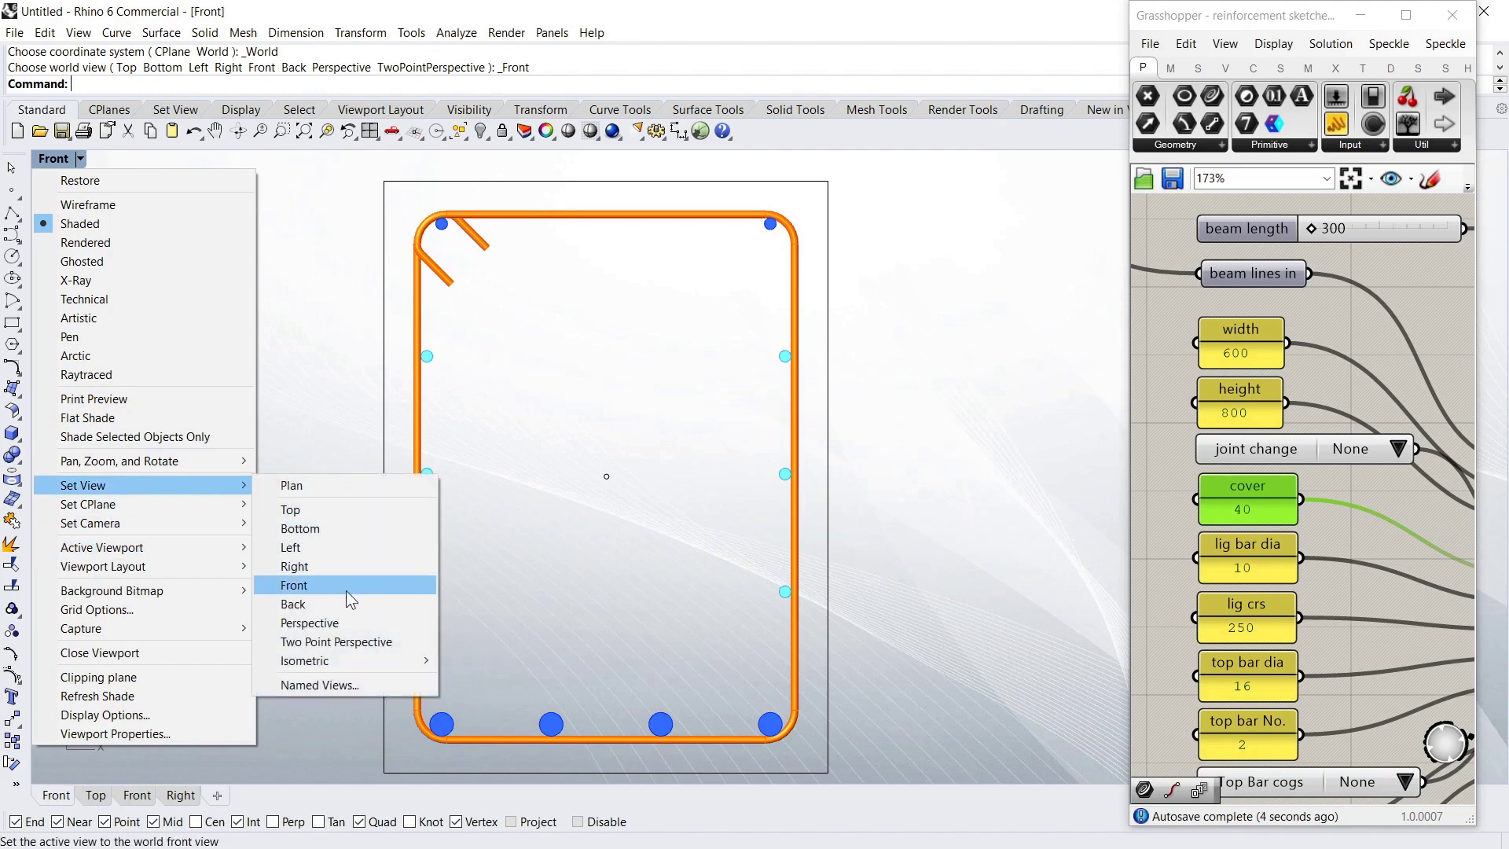
Switch the viewport to Perspective and orbit and zoom around the rebar cage
click(330, 622)
mouse_move(689, 574)
right_down()
mouse_move(757, 599)
mouse_move(793, 562)
right_up()
scroll(883, 558, up, 3)
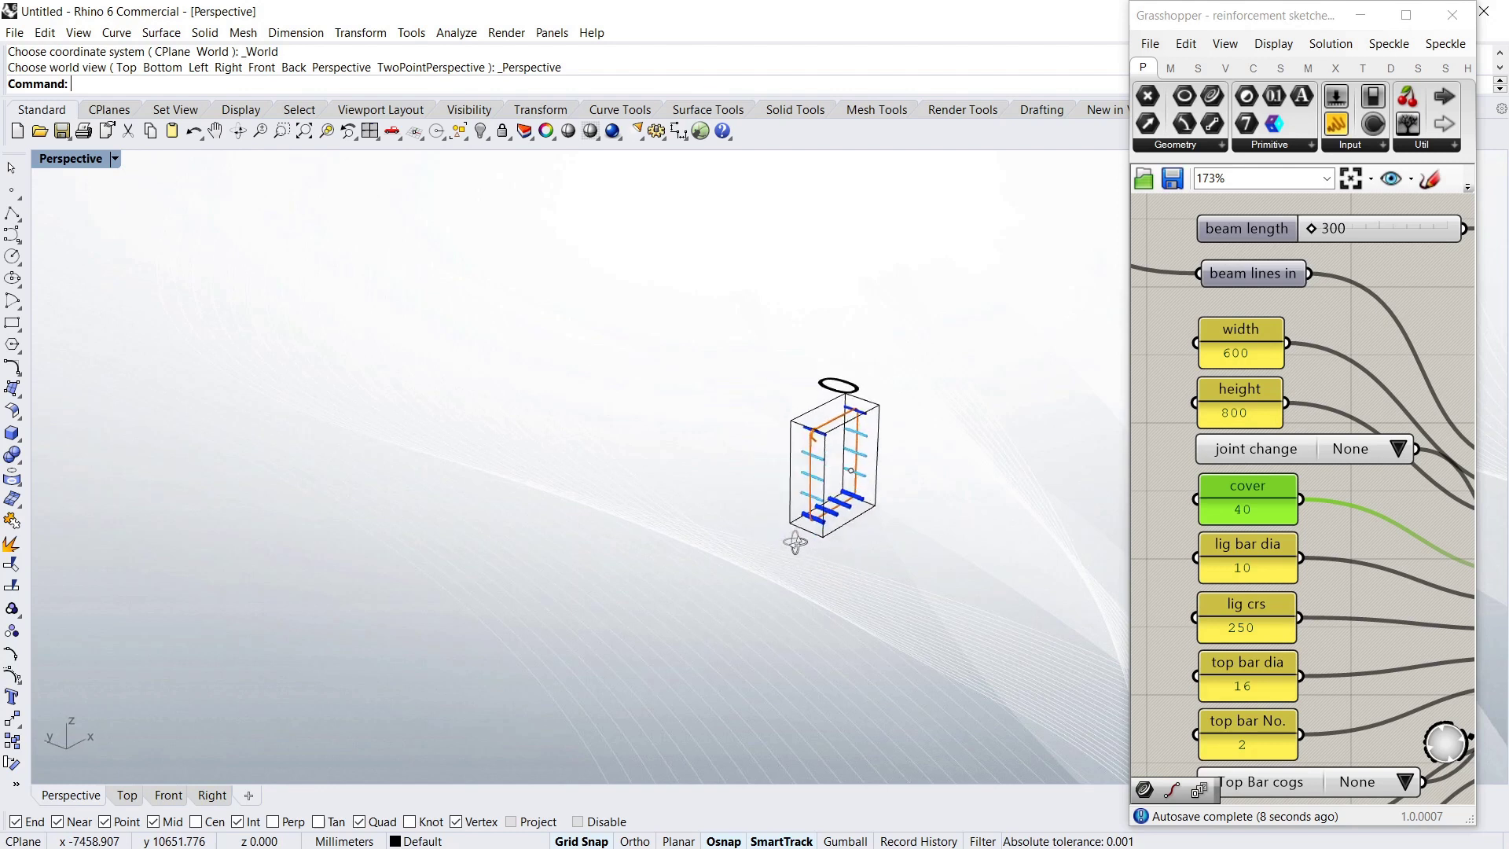
scroll(571, 412, up, 4)
right_drag(572, 412, 581, 484)
scroll(613, 483, up, 4)
scroll(537, 487, down, 1)
scroll(447, 451, up, 3)
scroll(628, 432, down, 2)
Lengthen the beam to 2871 so the stirrups repeat along it
scroll(251, 413, up, 2)
scroll(352, 434, down, 2)
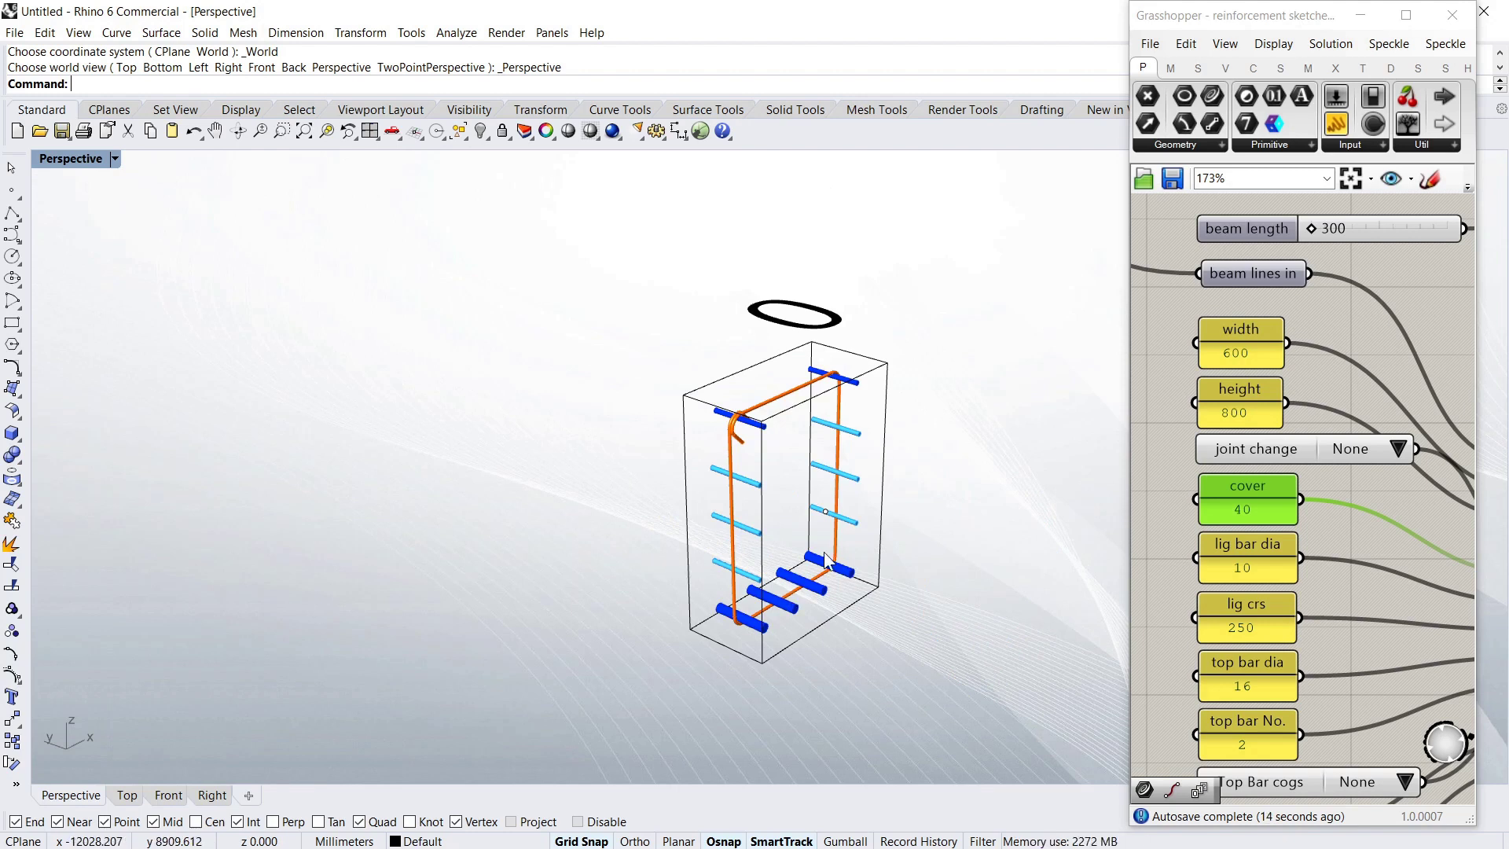
drag(1313, 229, 1415, 231)
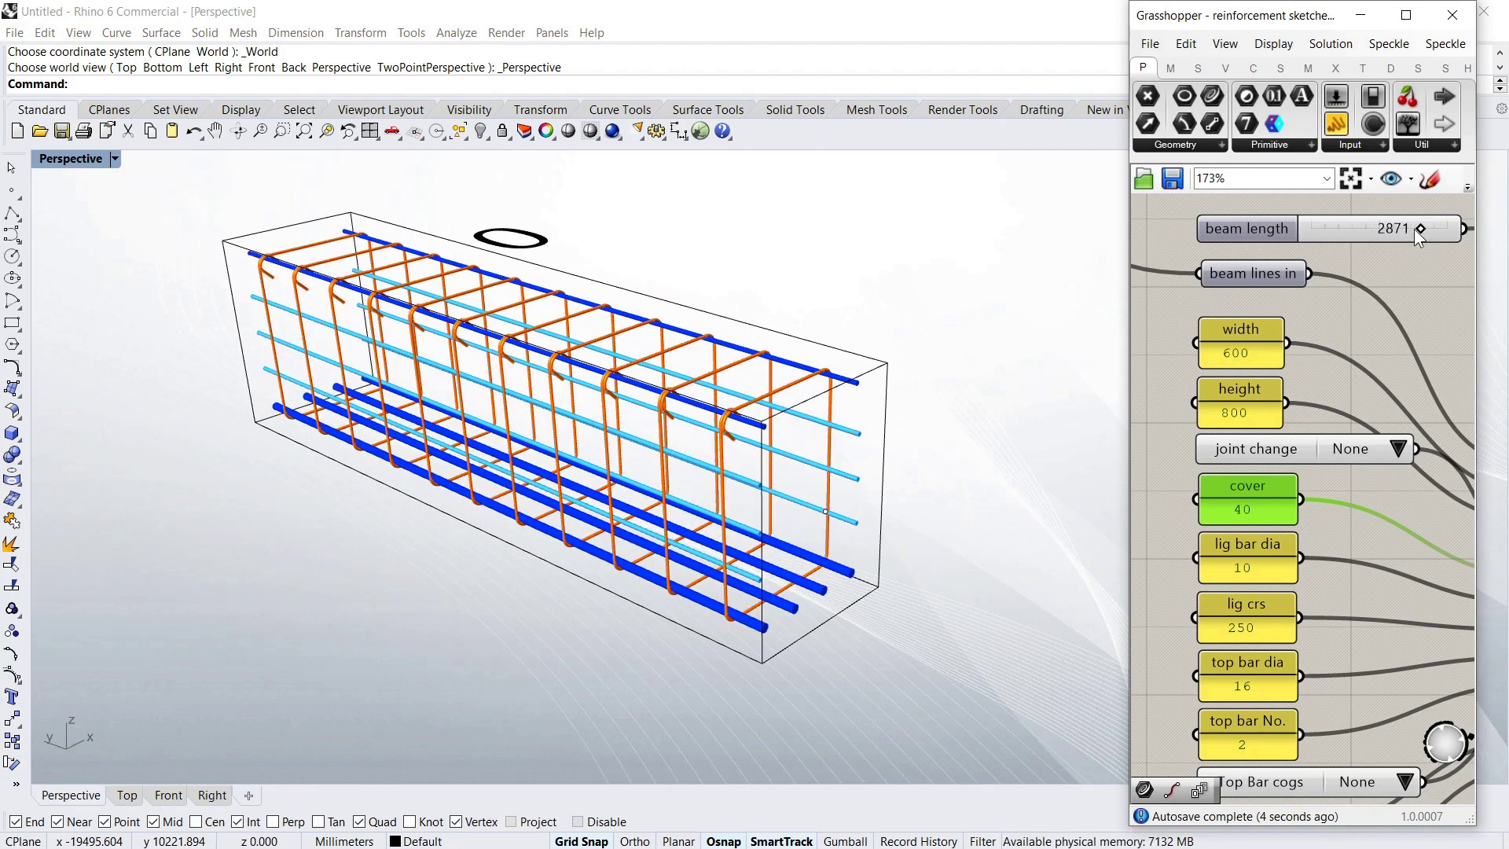
click(1260, 627)
Set the ligature spacing to 300, after briefly trying 150
double_click(1261, 626)
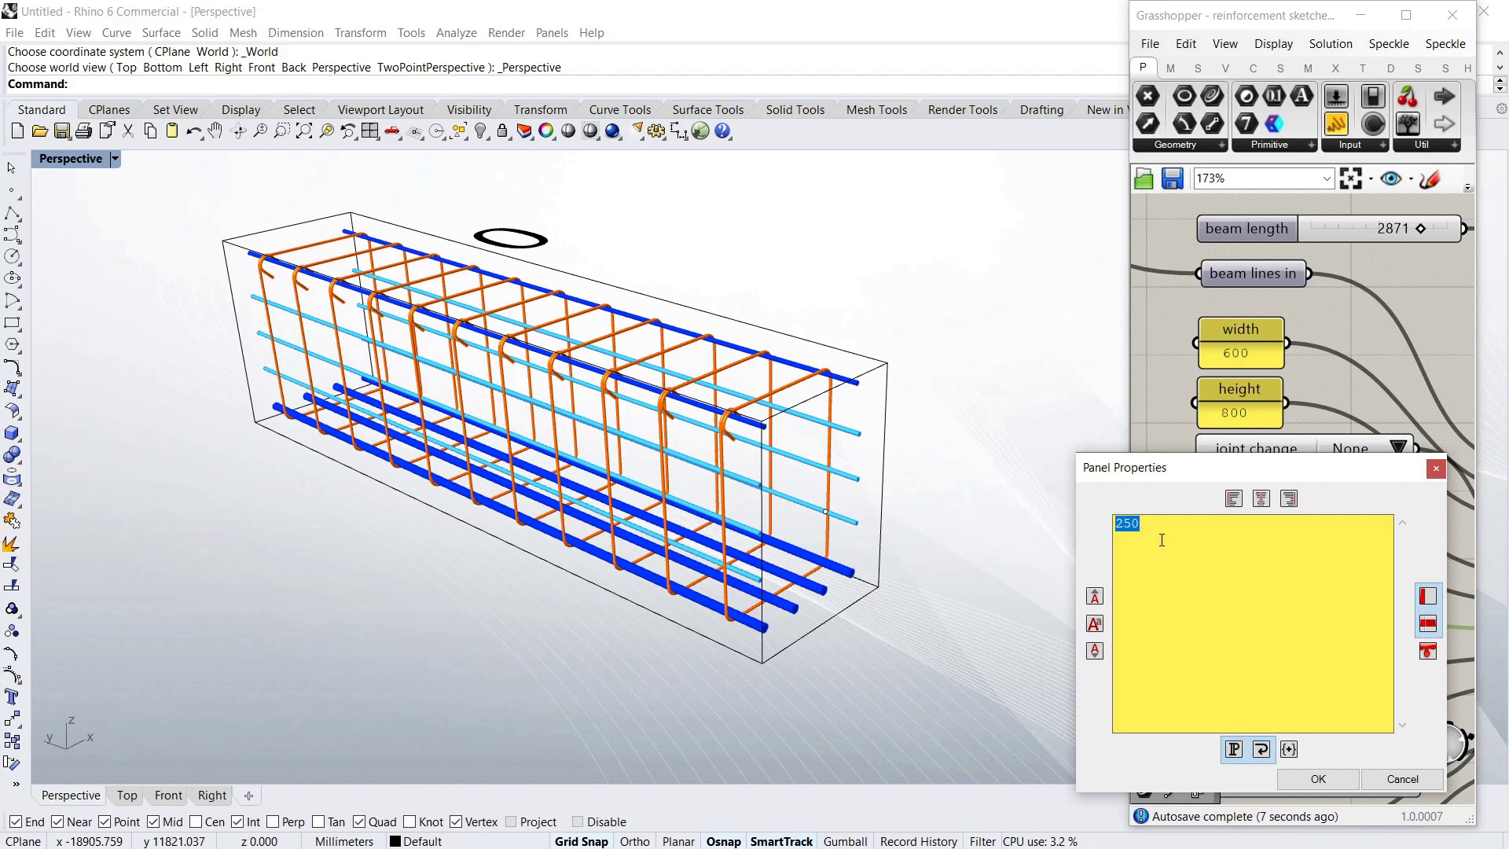
text(1)
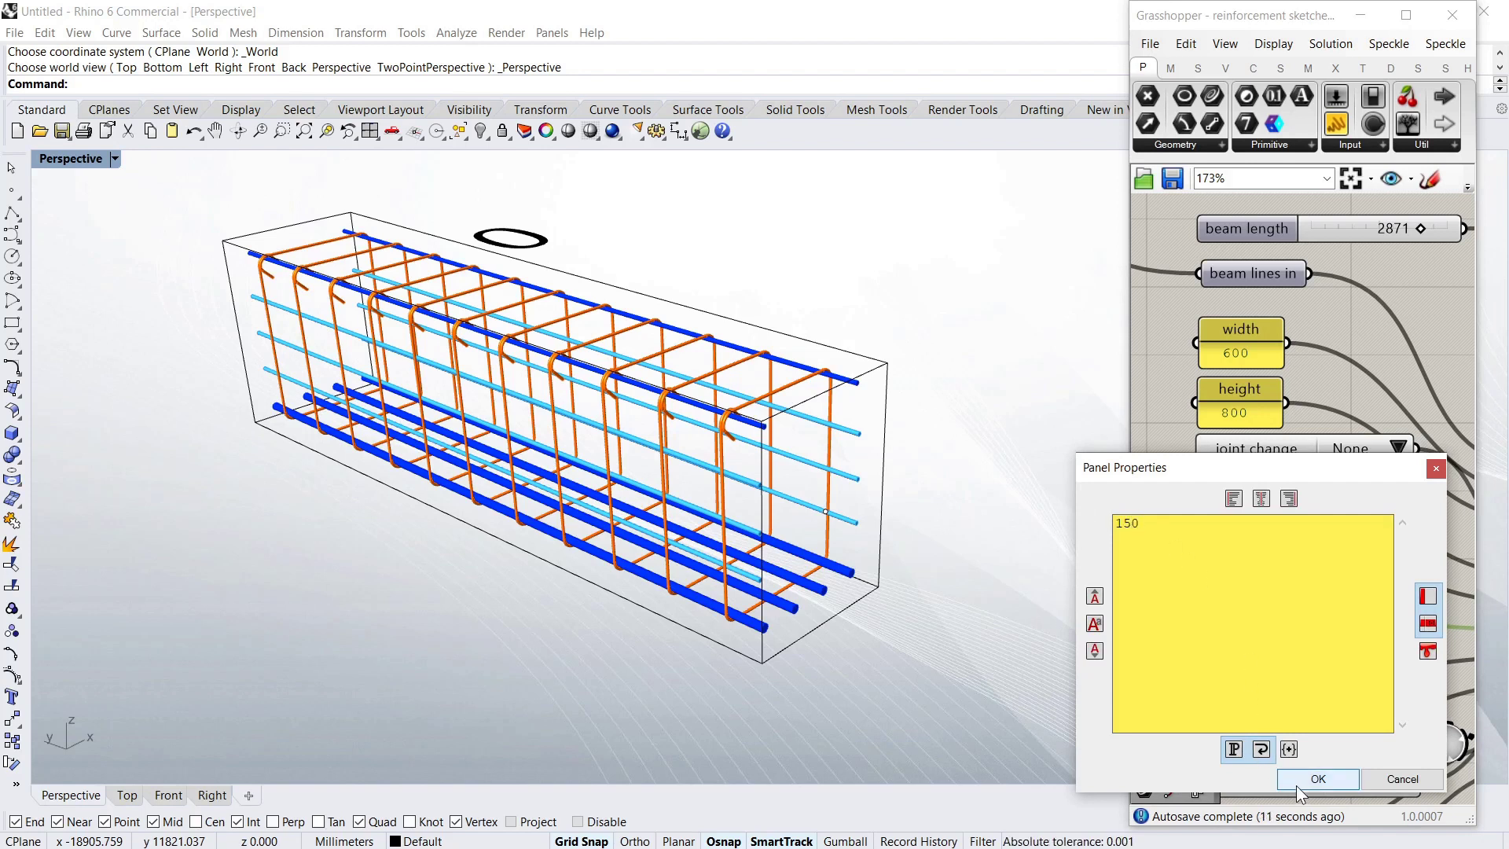
click(1317, 779)
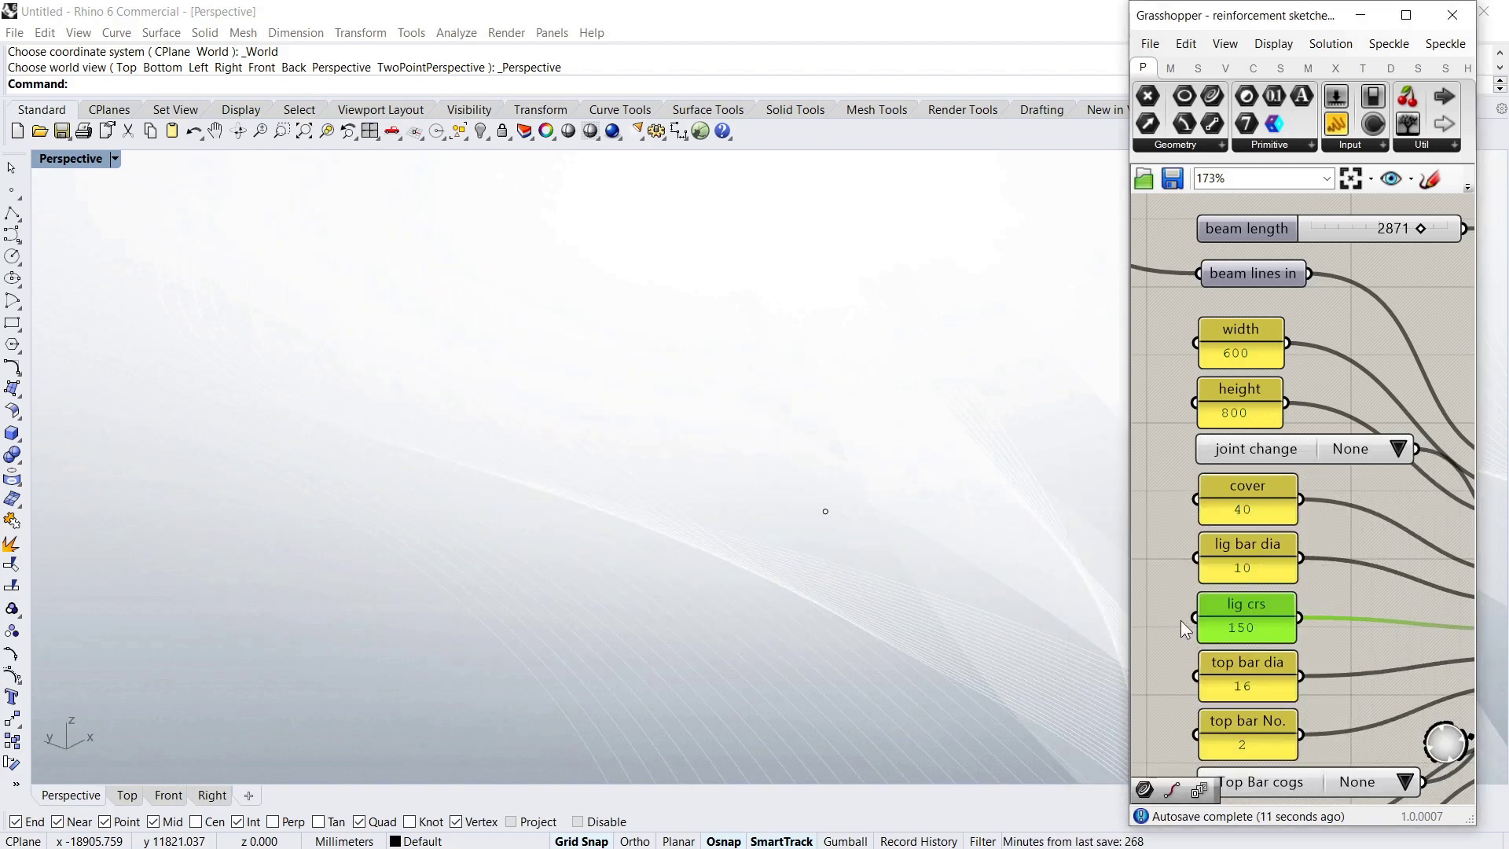
double_click(1262, 630)
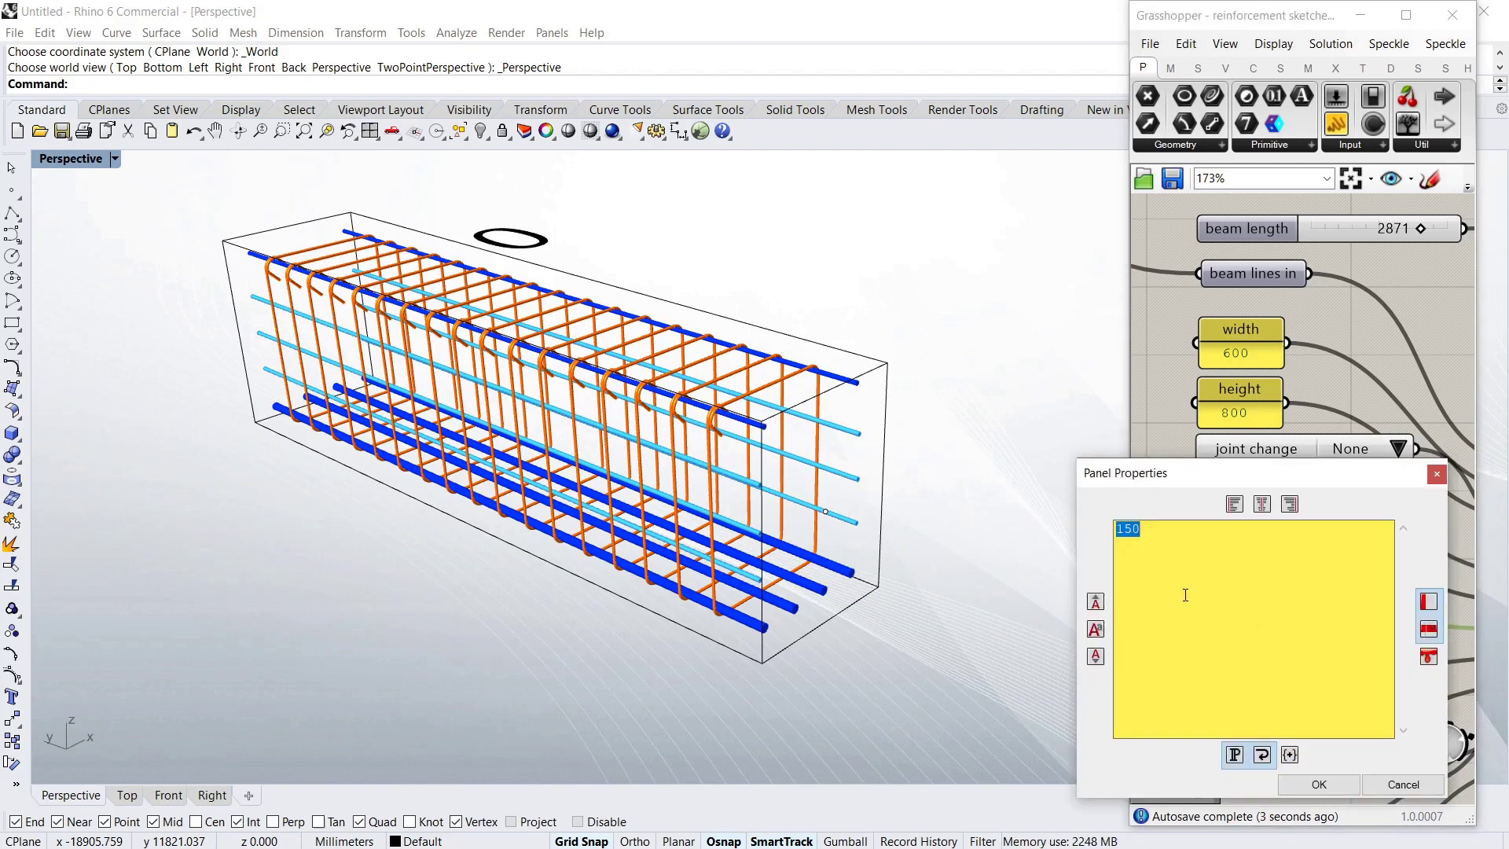
text(300)
click(1299, 786)
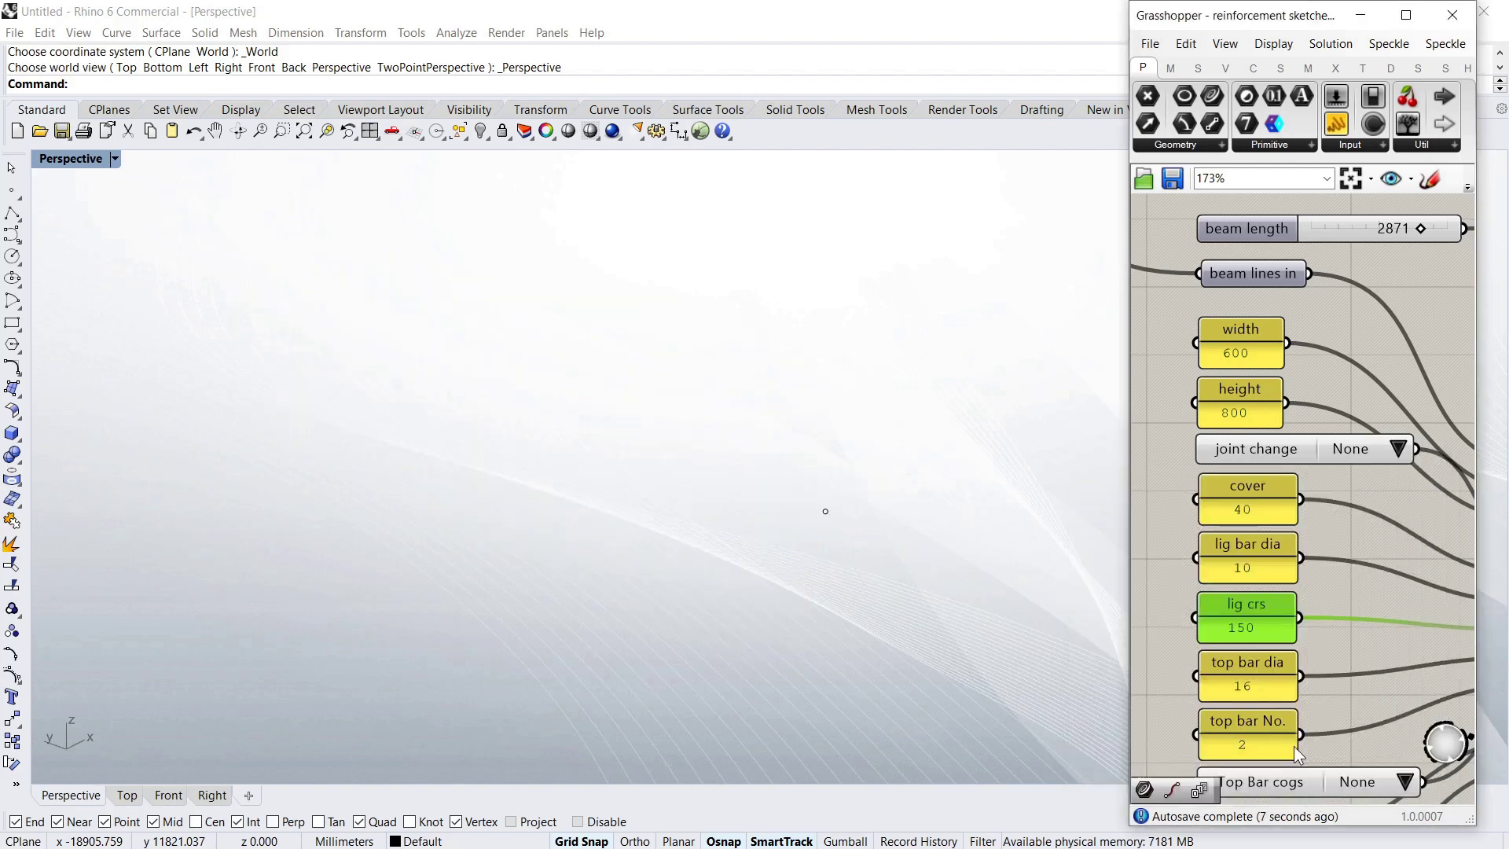
click(1330, 647)
Use four top bars of diameter 20
double_click(1264, 687)
text(20)
click(1320, 828)
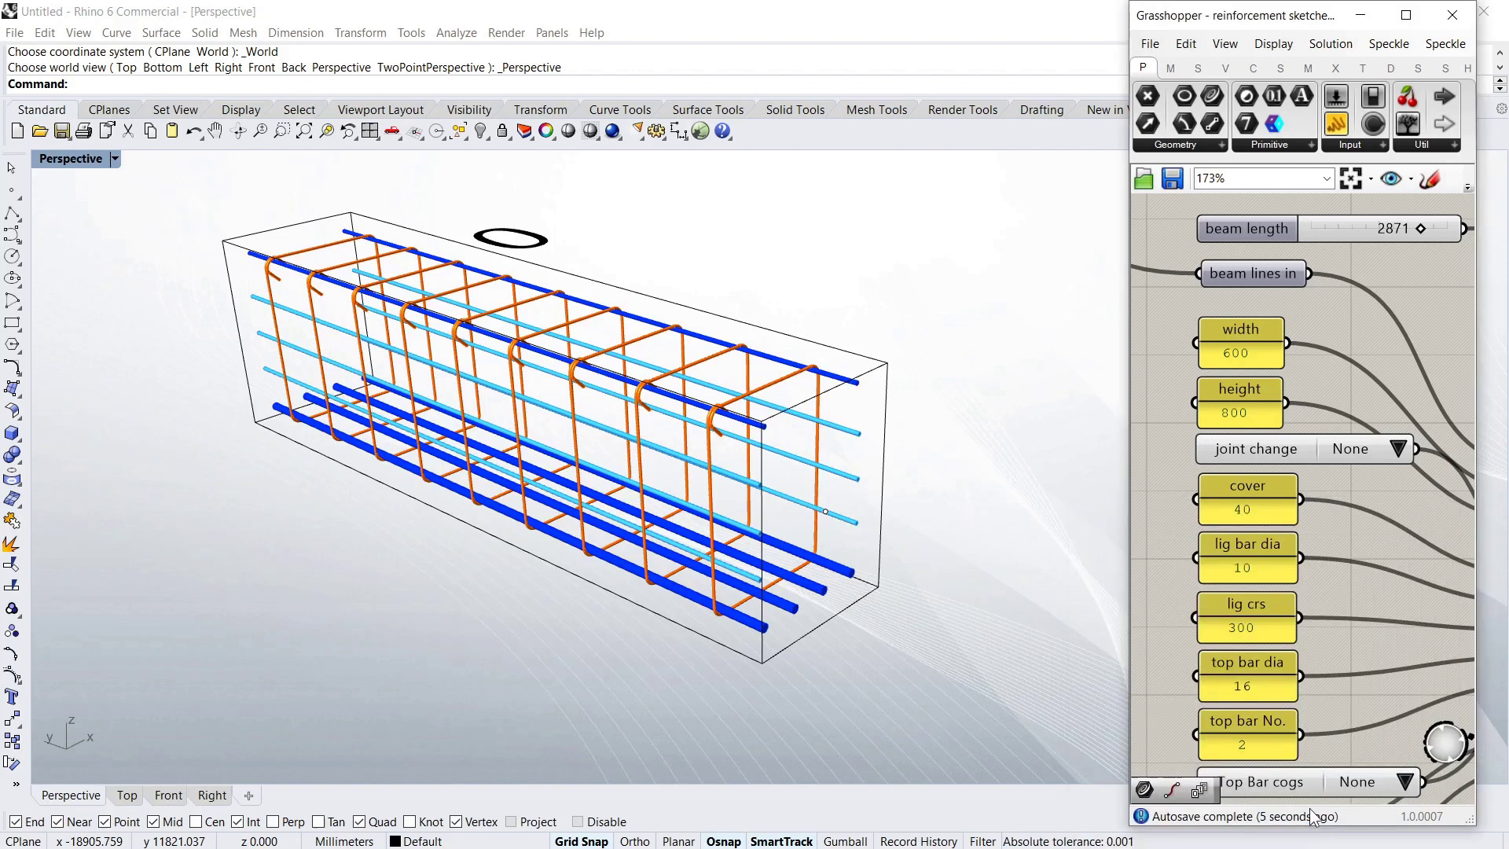
double_click(1263, 745)
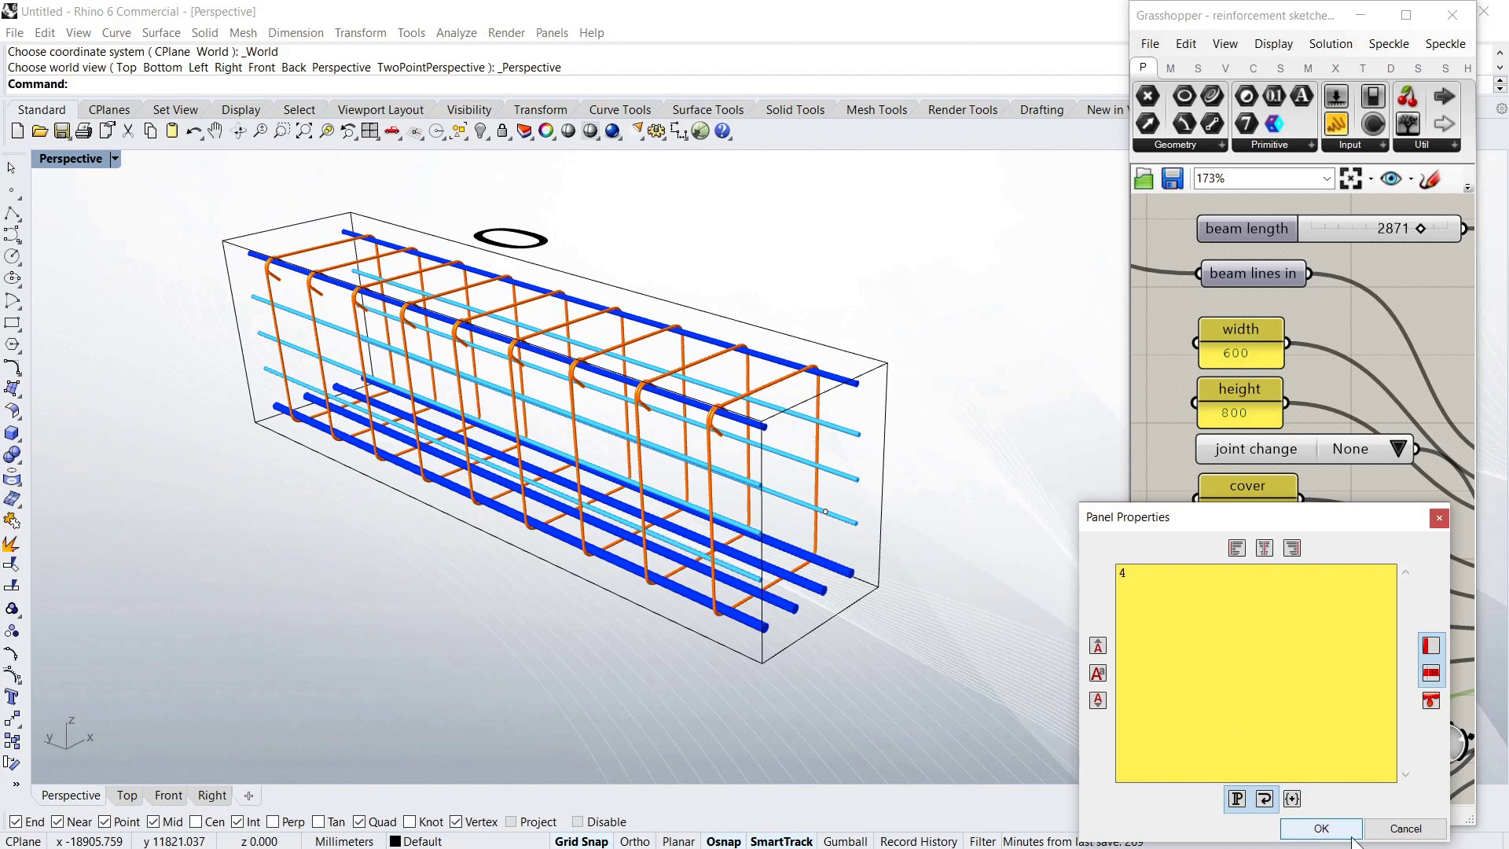
click(1321, 828)
click(1332, 572)
scroll(1317, 501, down, 5)
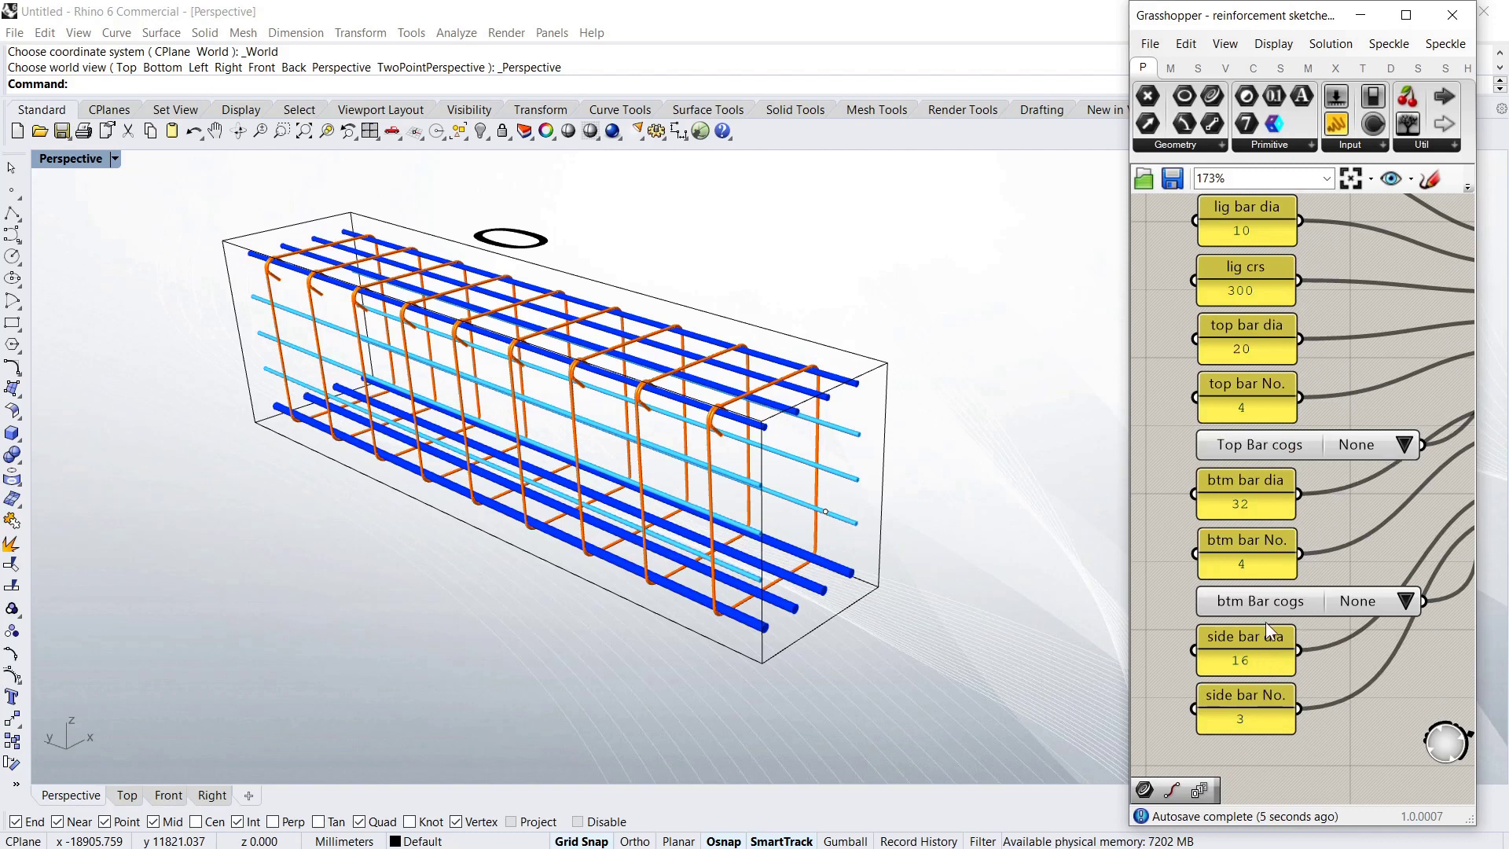
Use six bottom bars and set Top Bar cogs to Both
double_click(1270, 564)
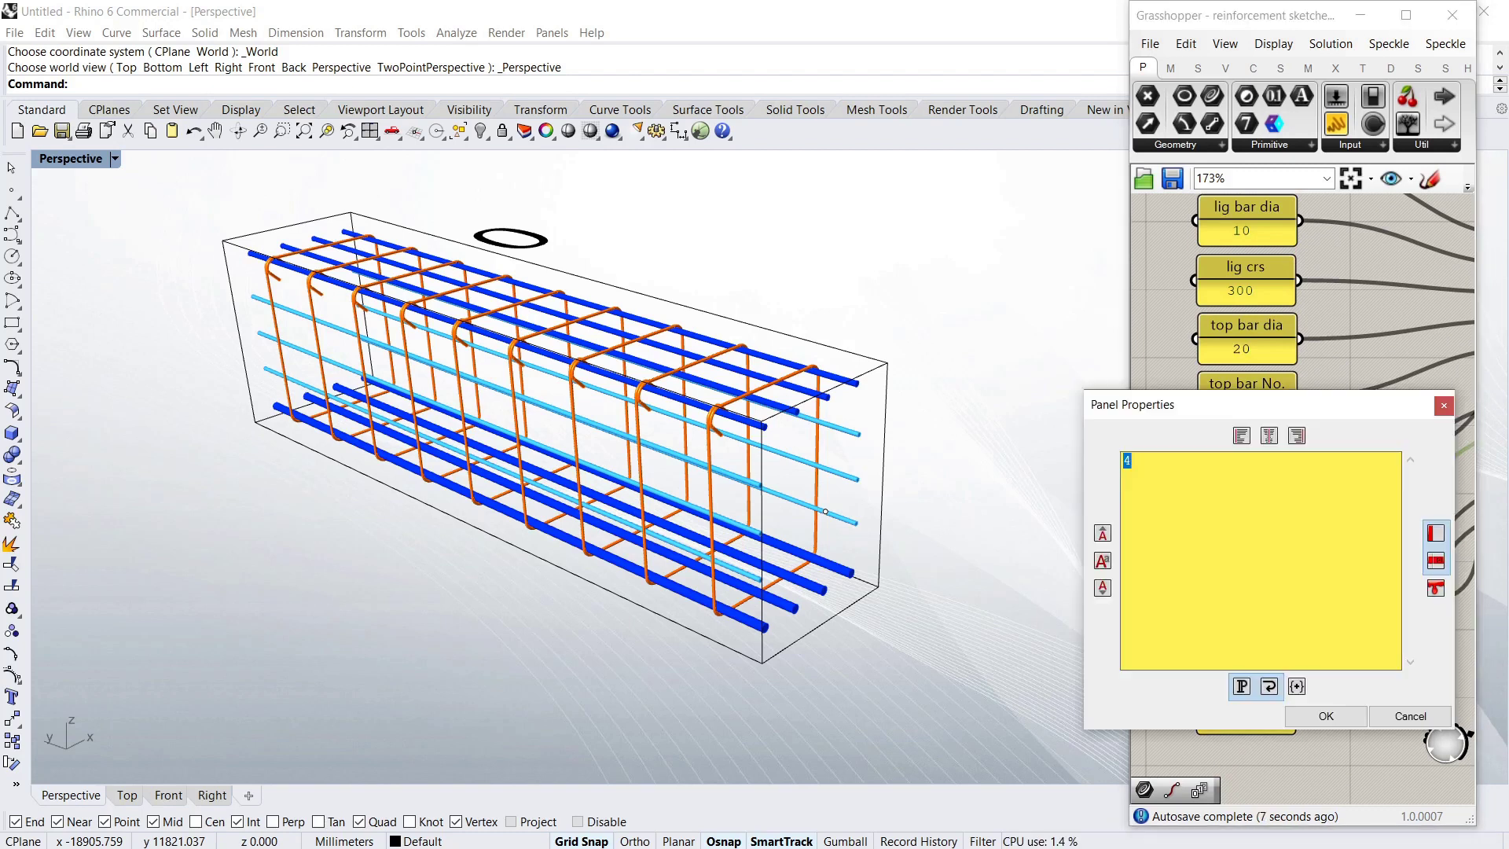
text(6)
click(1326, 718)
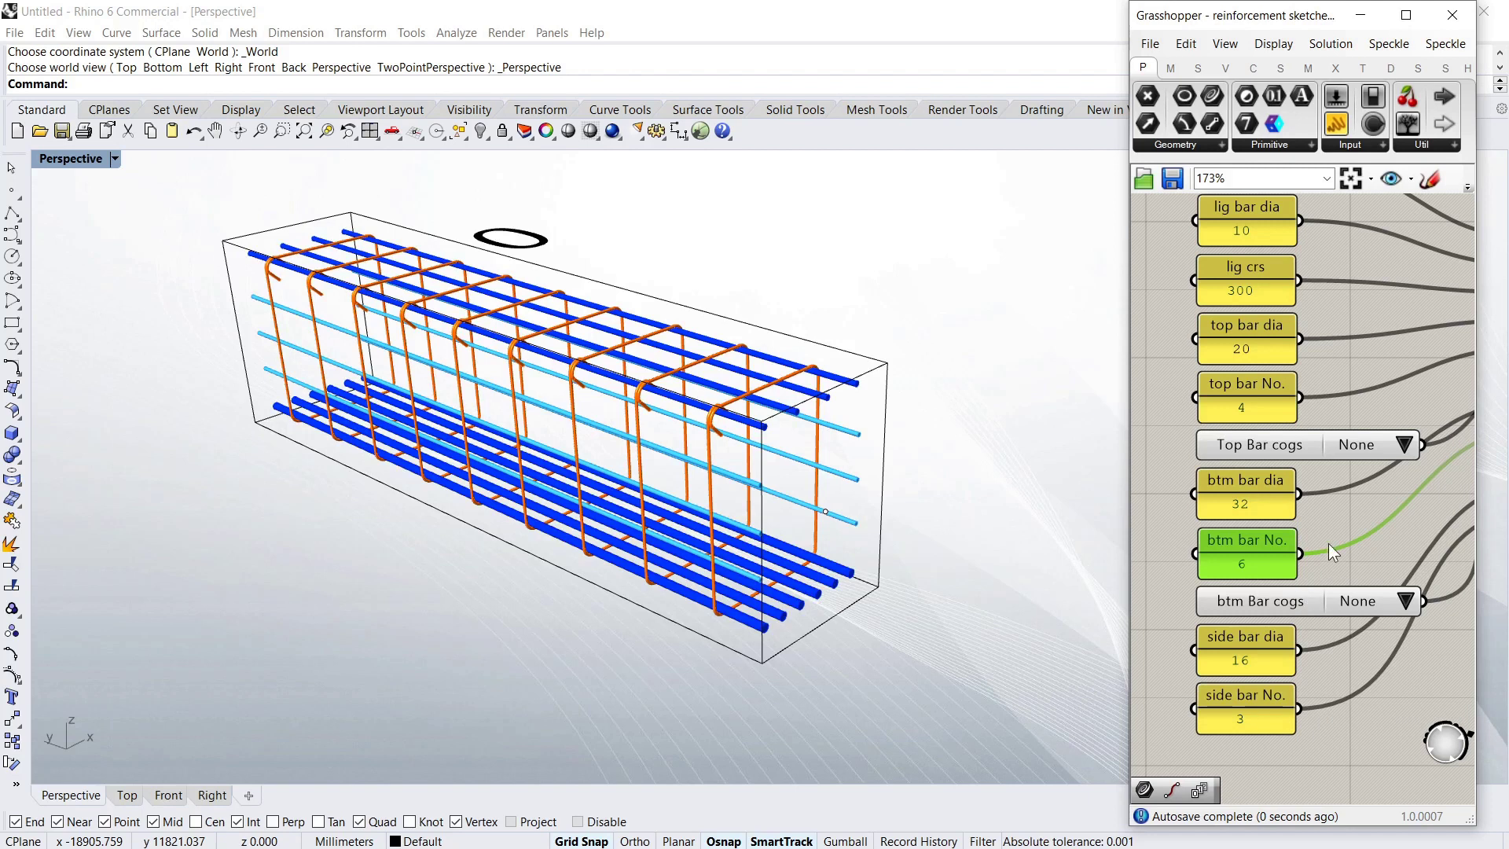
click(1404, 446)
click(1434, 473)
click(1406, 449)
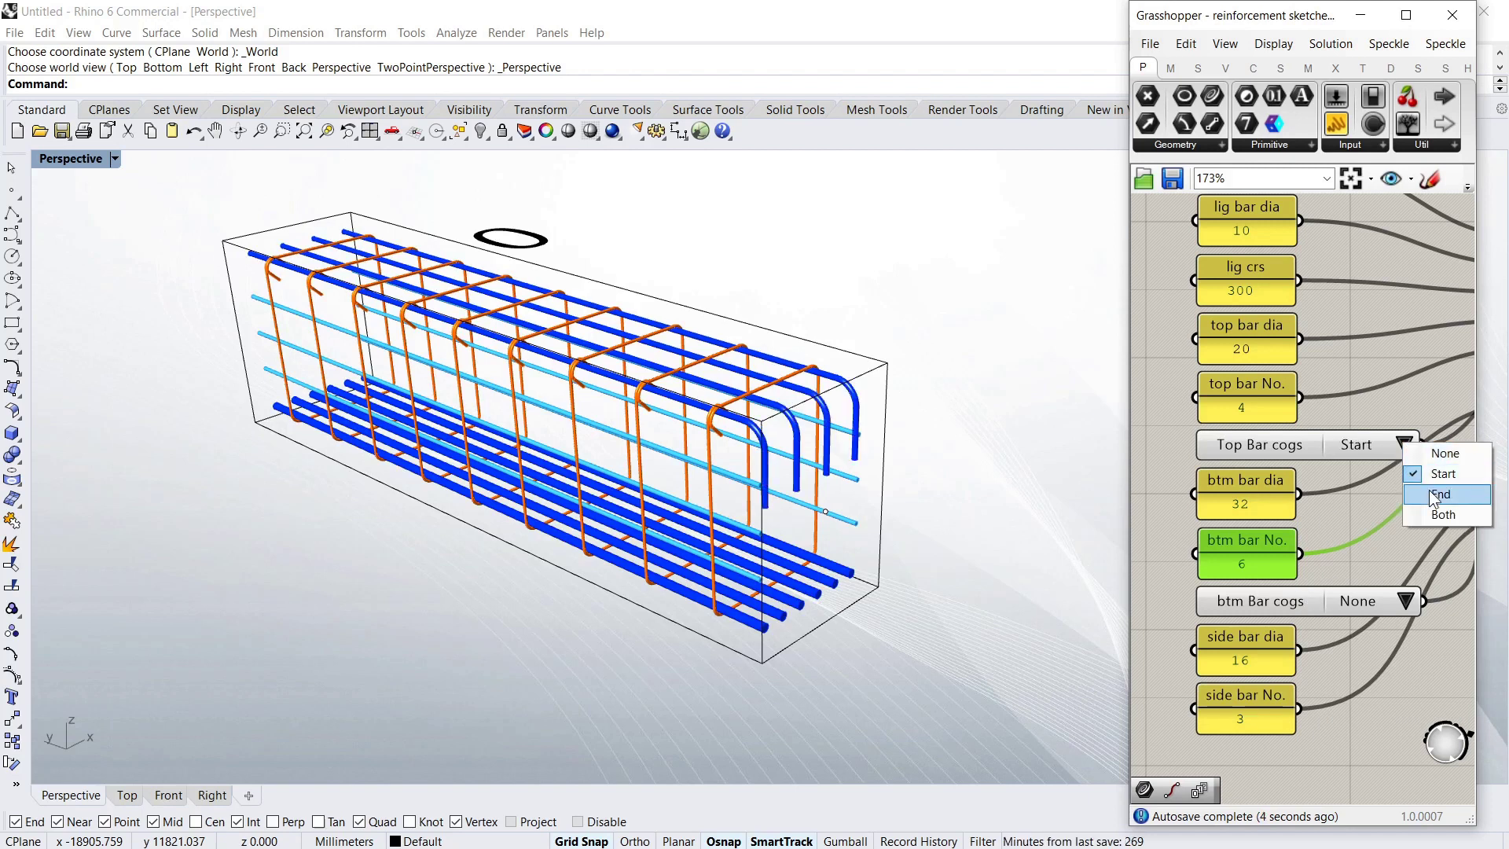
click(1434, 493)
click(1406, 445)
click(1440, 513)
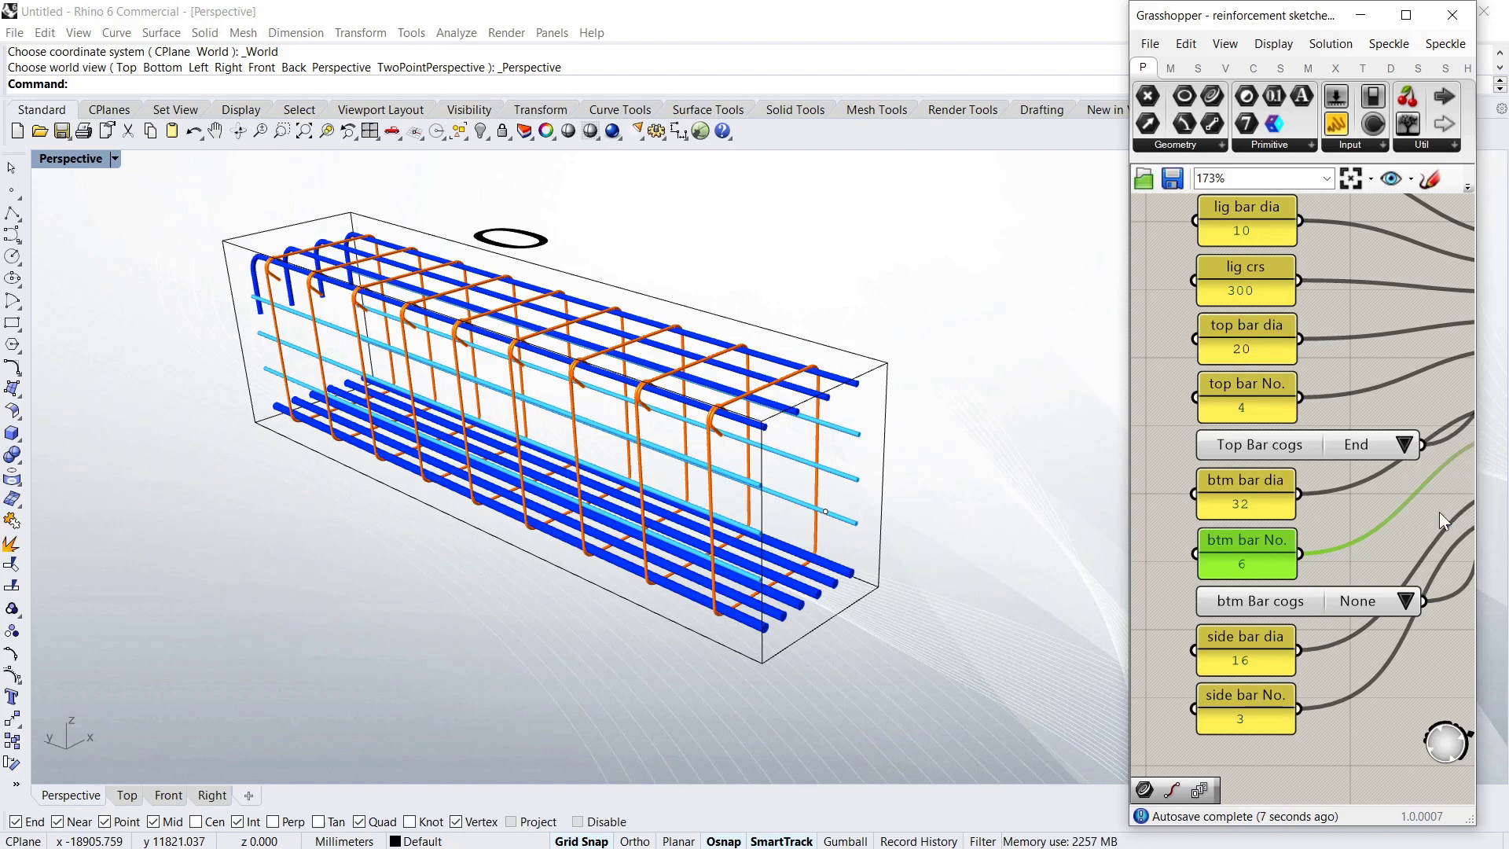
Set btm Bar cogs to Both so the bottom bars hook at both ends
click(1406, 602)
click(1438, 669)
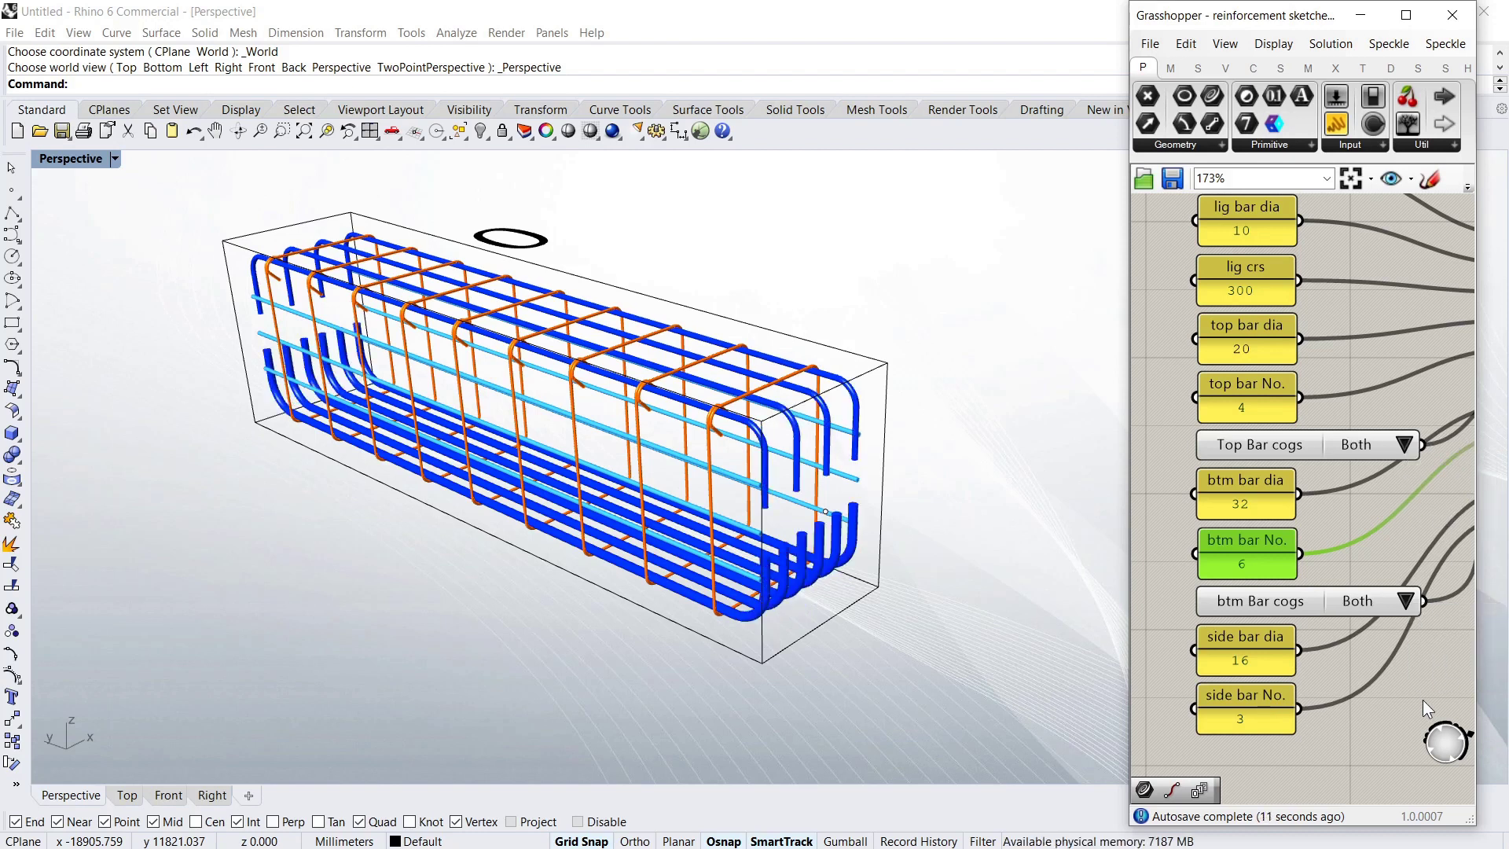
click(1400, 676)
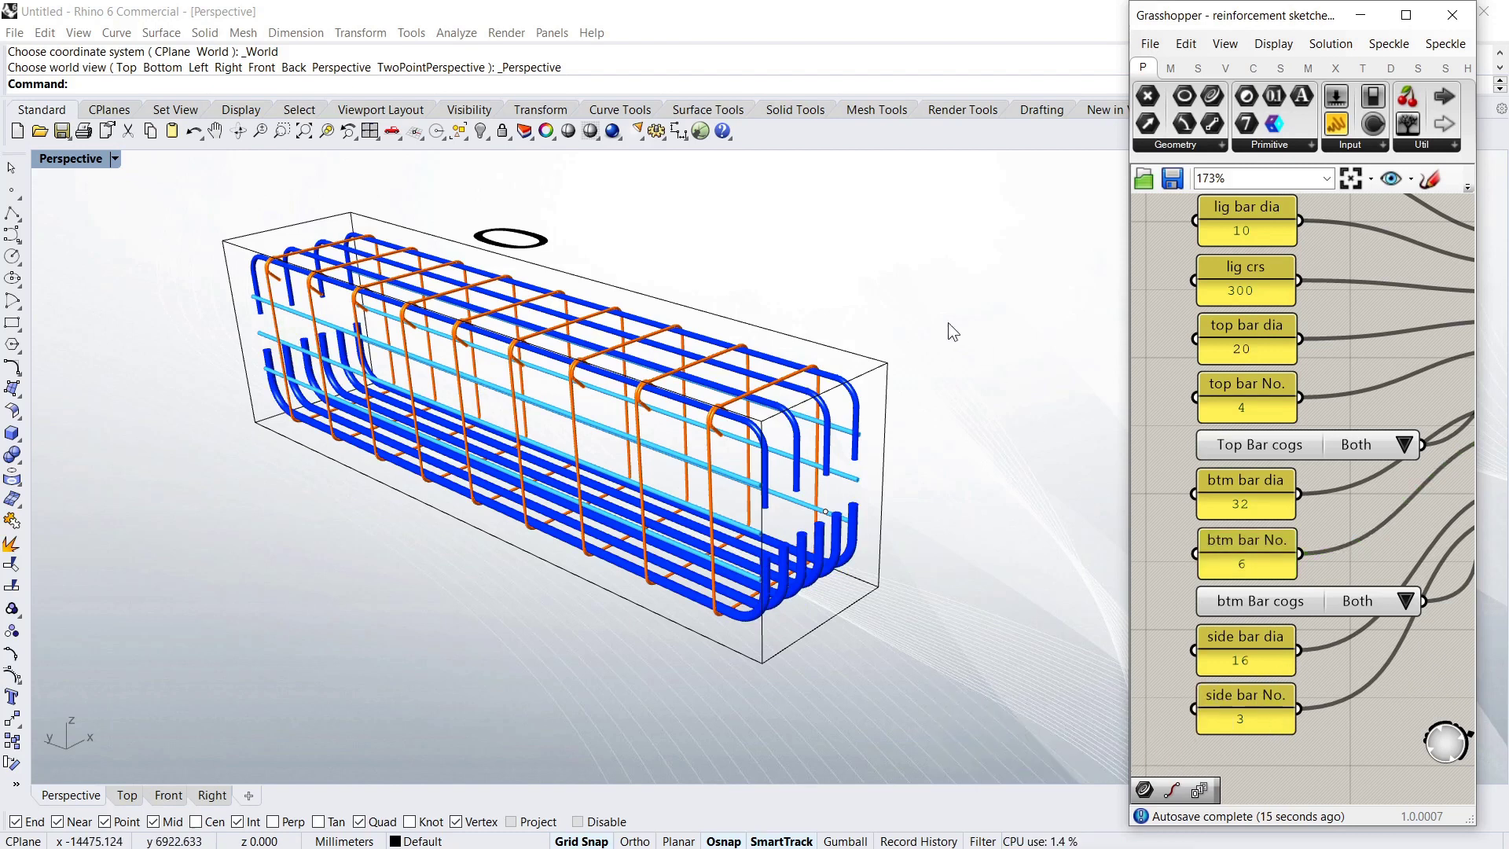
click(1000, 497)
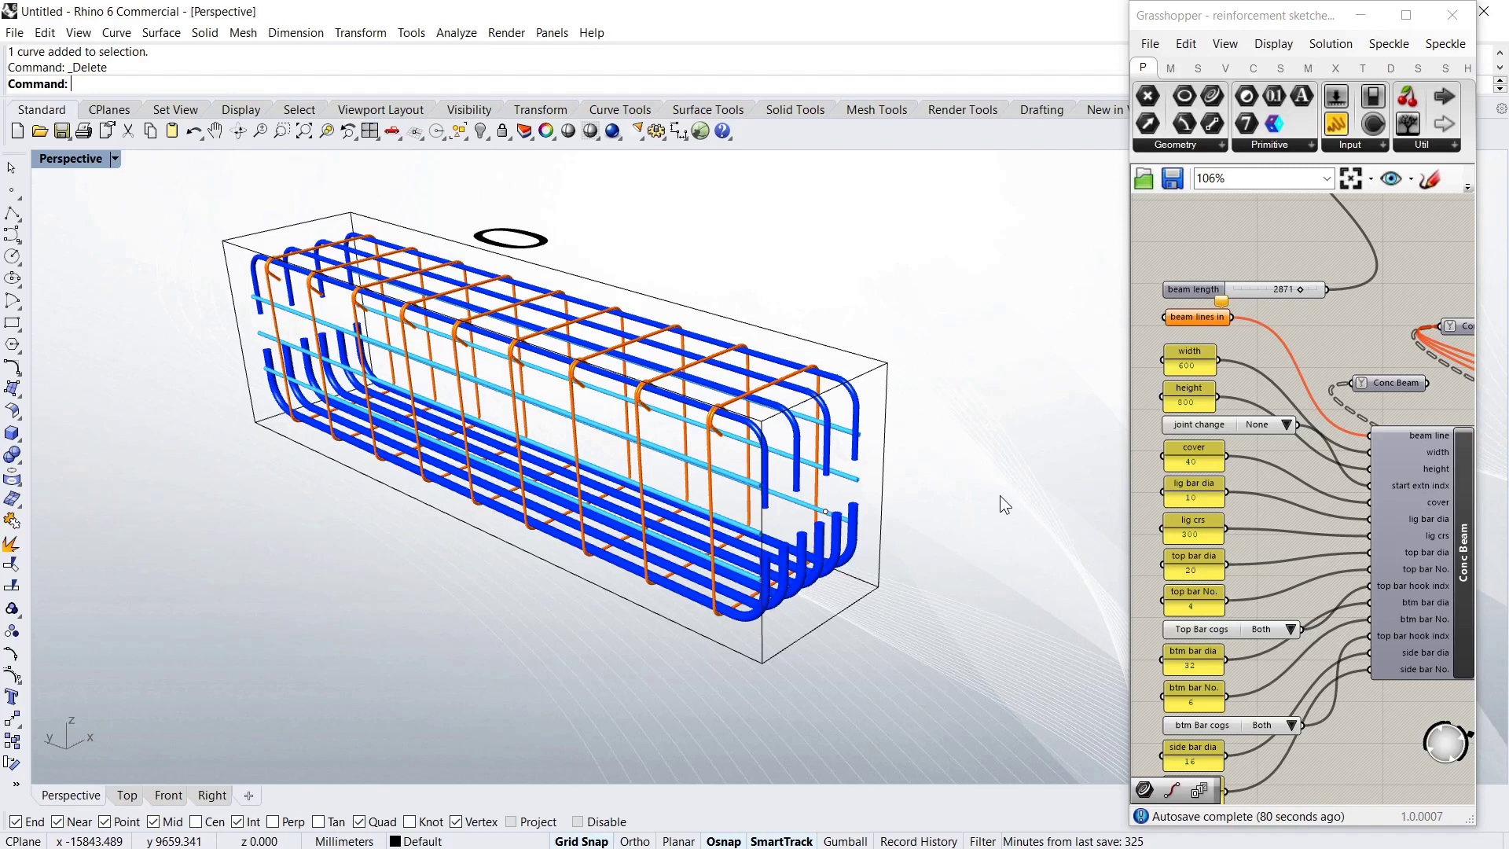
Draw a new line from the bar end and set it as the 'beam lines in' curve
text(line)
key(Return)
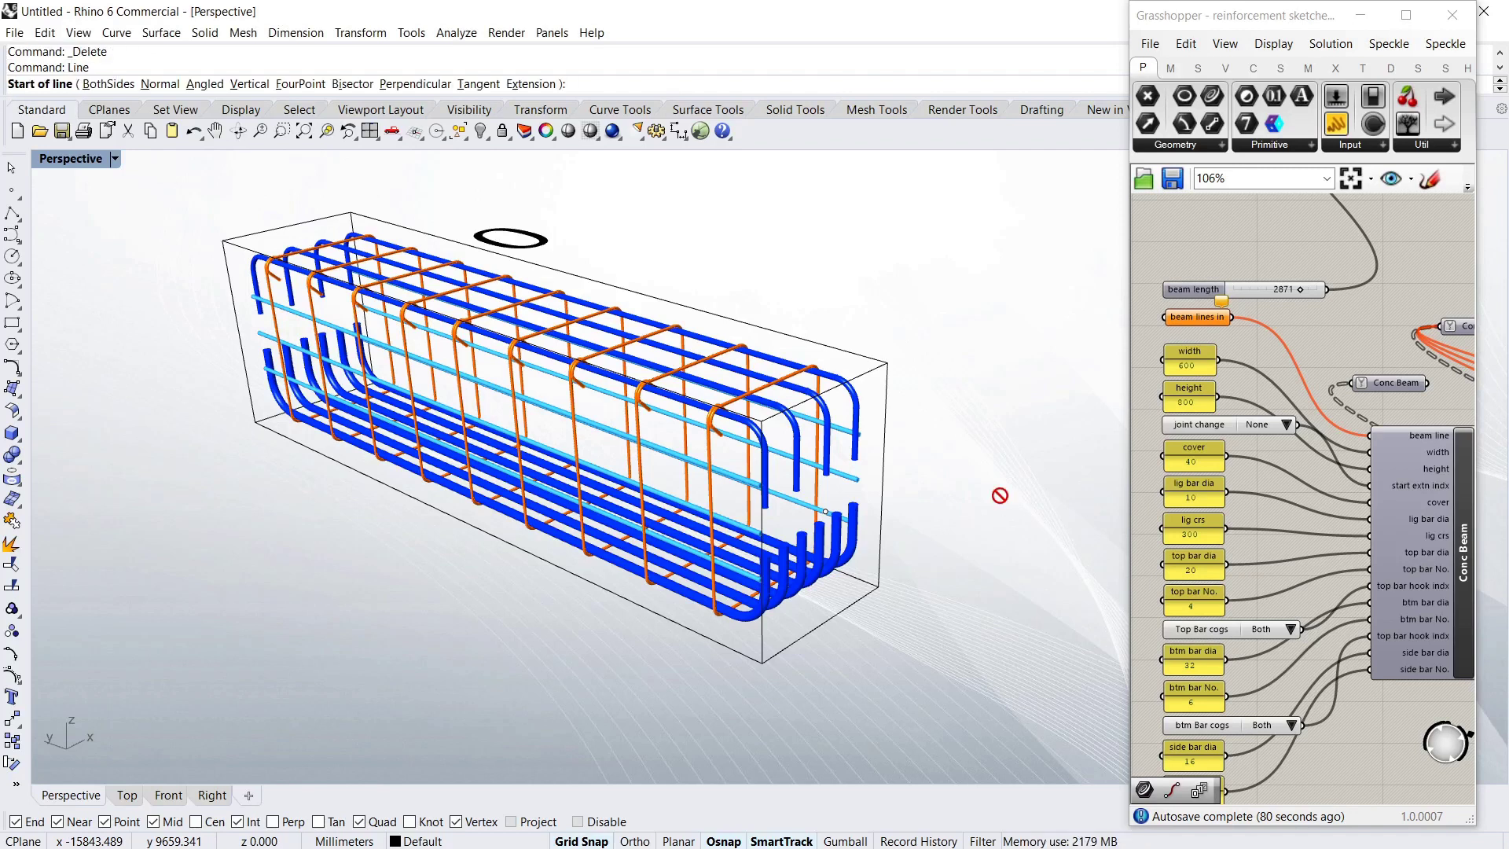
click(825, 512)
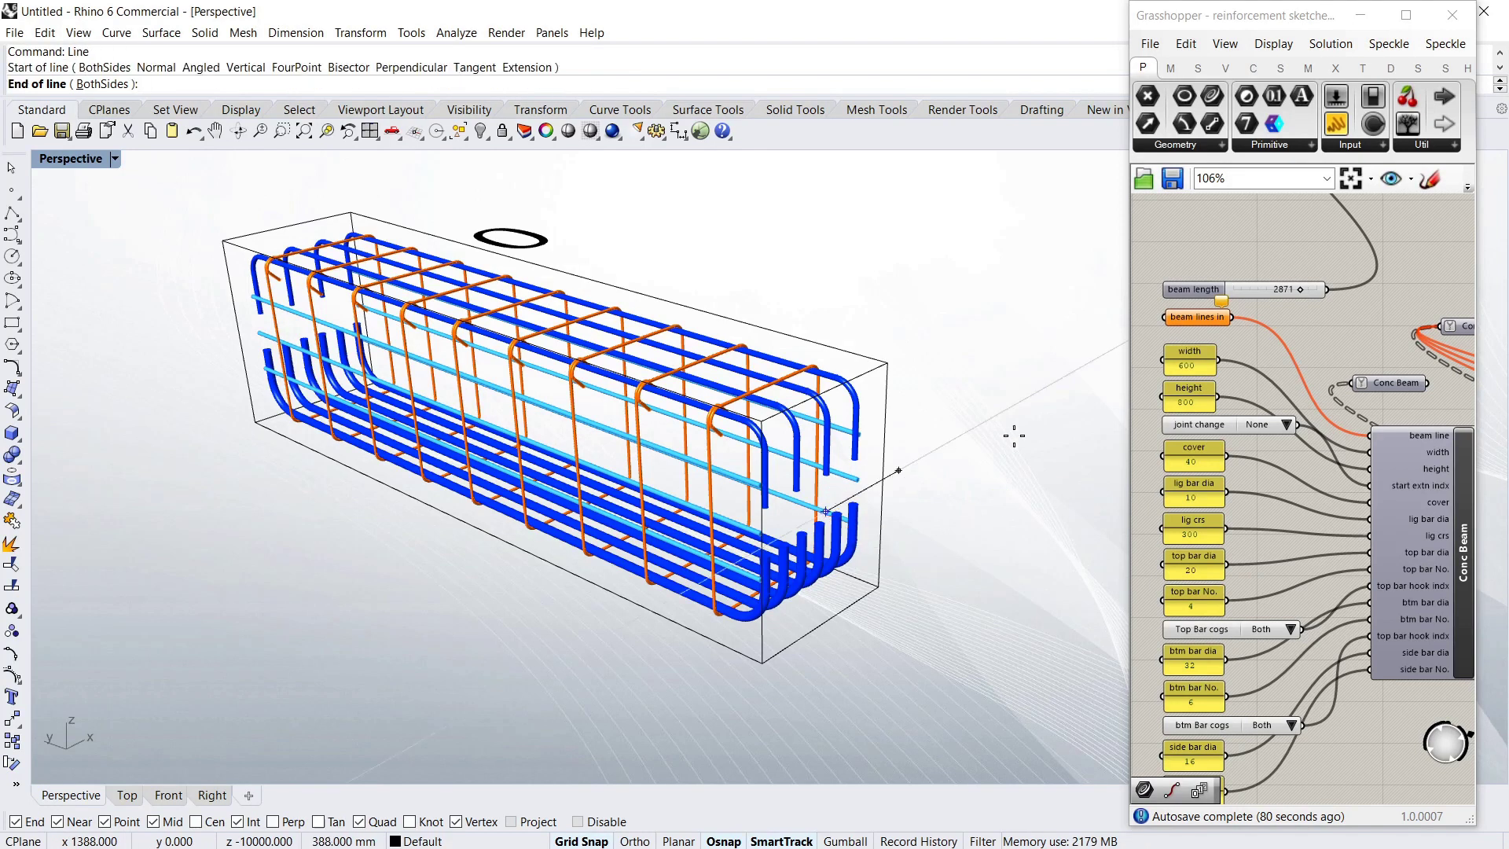
click(1077, 371)
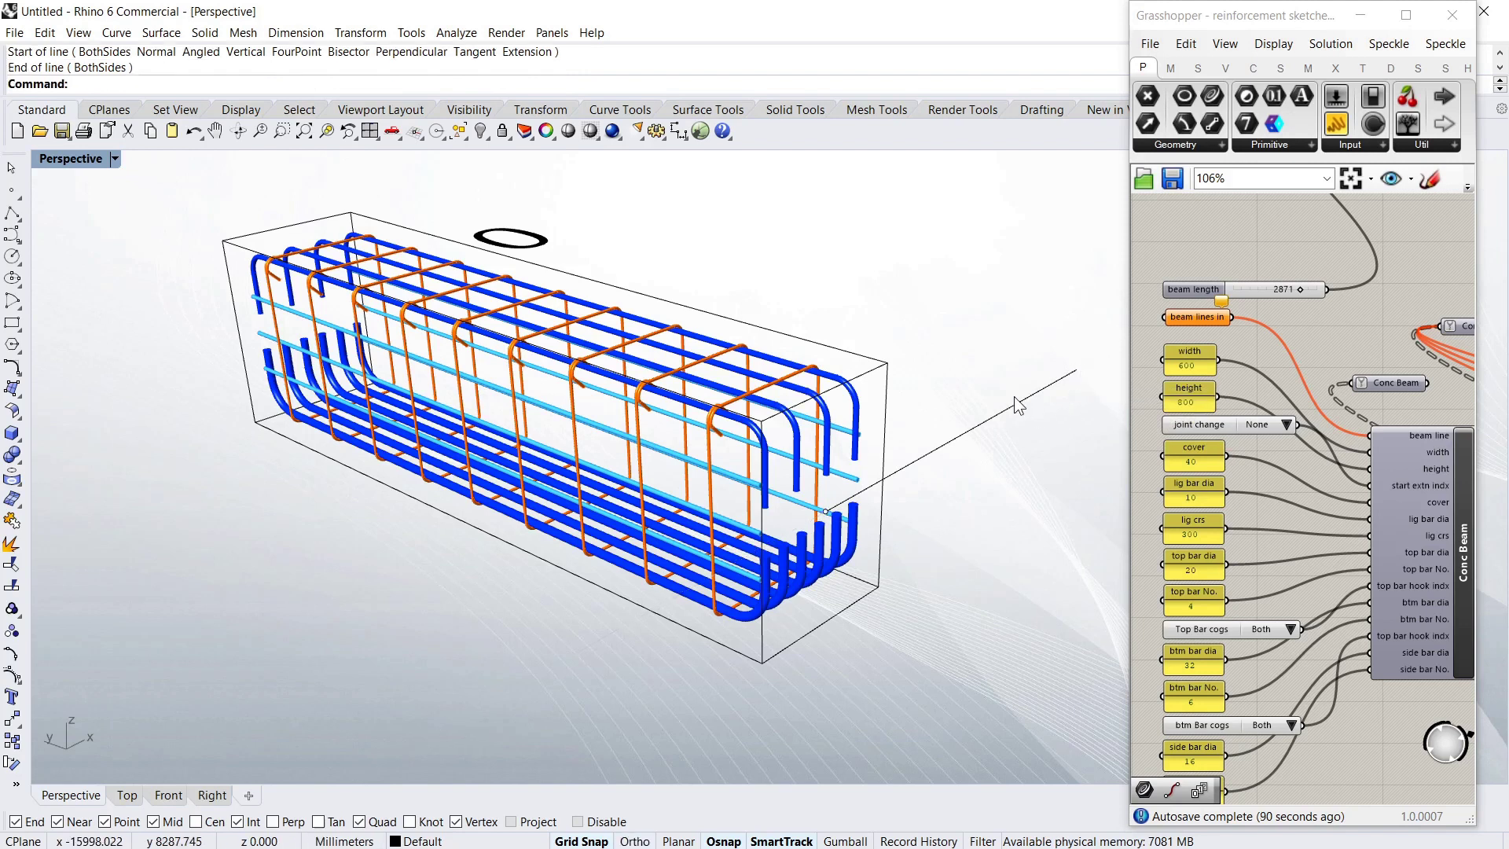
click(1209, 322)
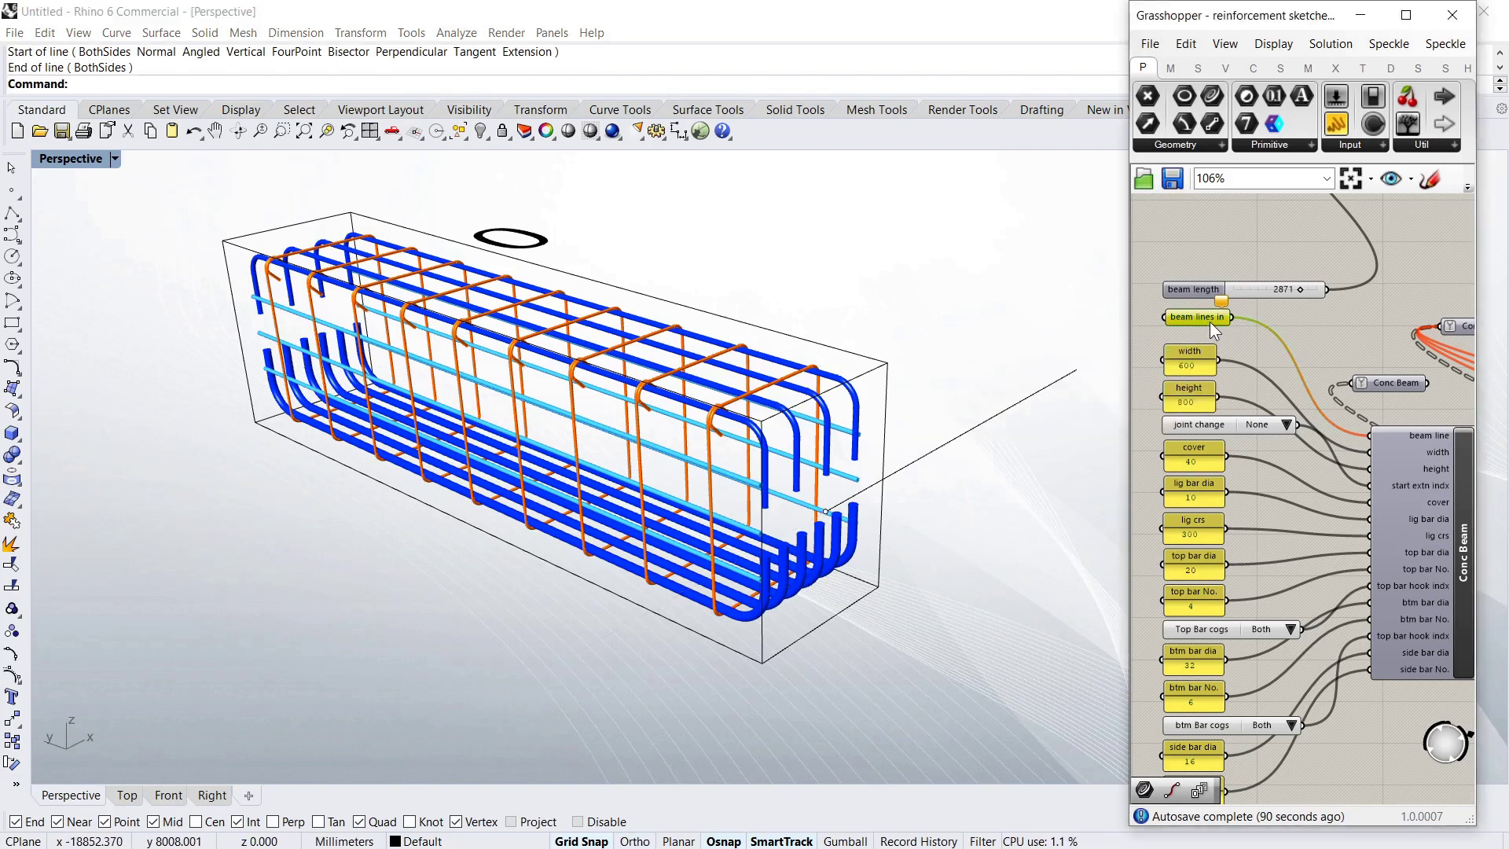
right_click(1209, 322)
click(1279, 597)
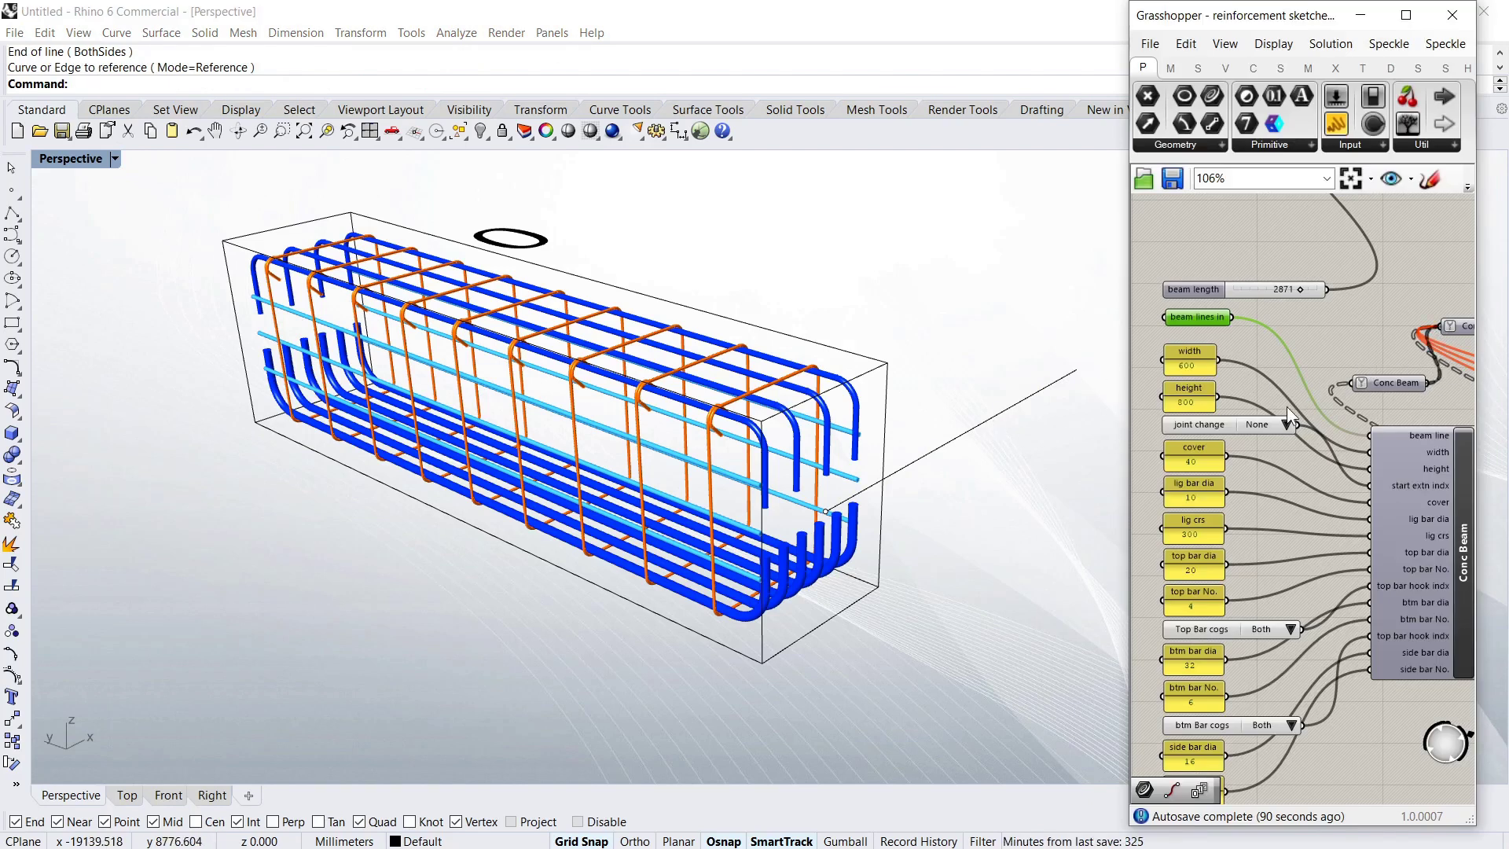
click(1257, 240)
right_drag(904, 471, 757, 448)
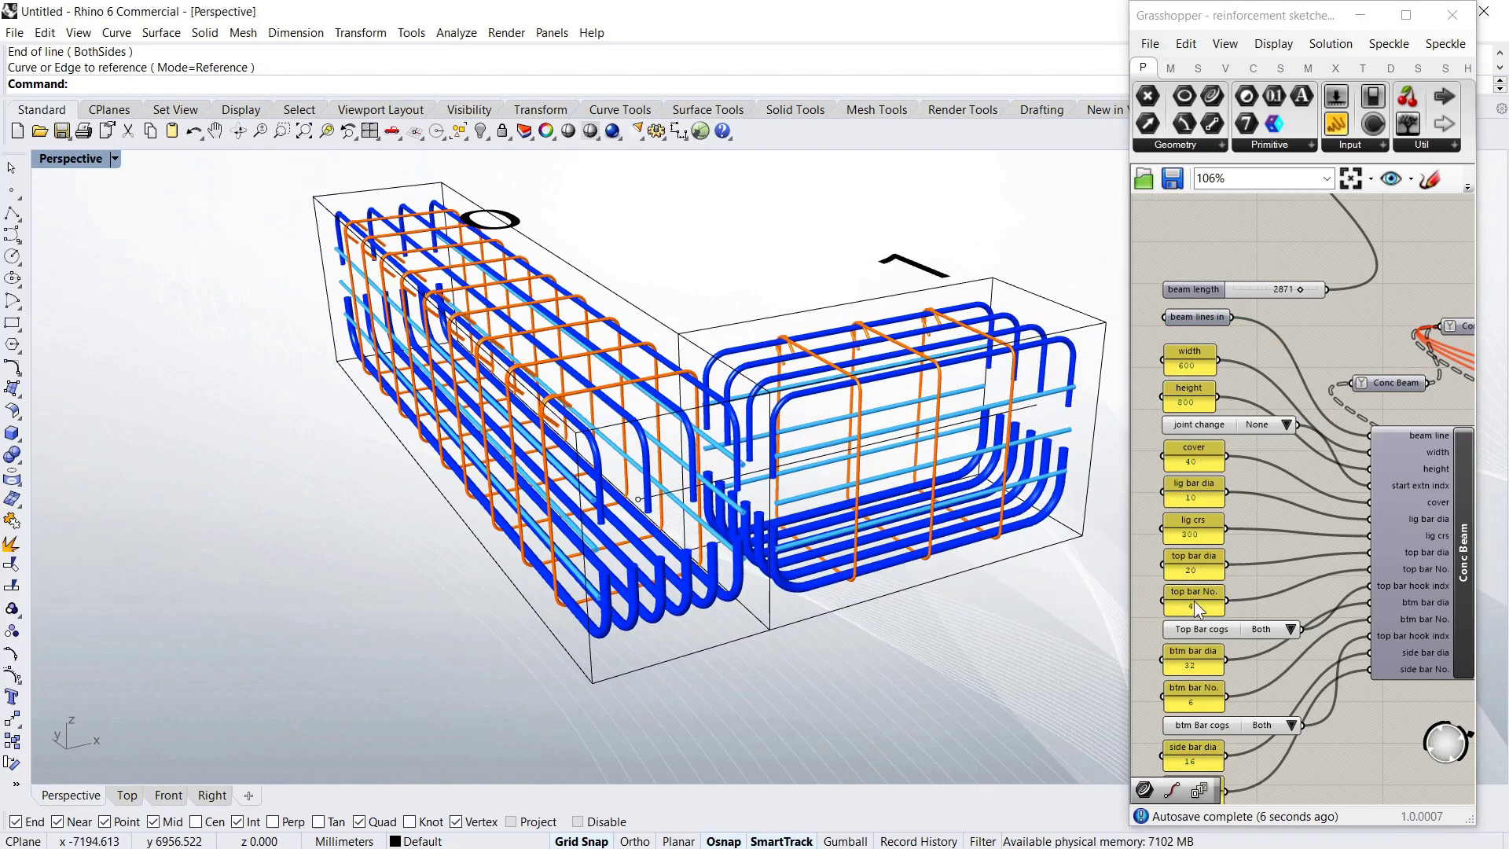
Set Top Bar cogs and btm Bar cogs to None for straight bars
click(1290, 629)
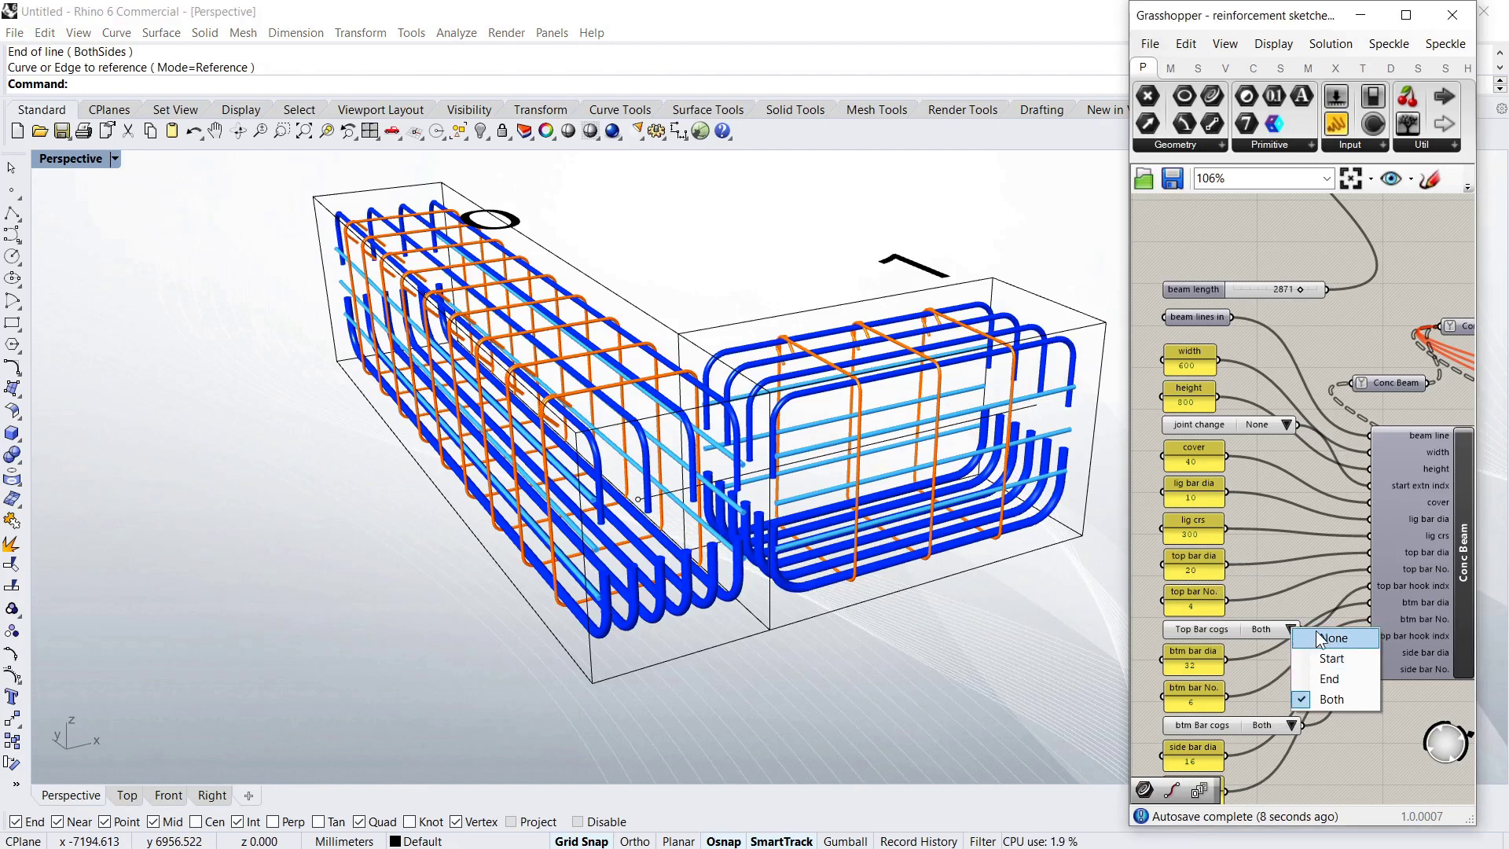
click(1315, 631)
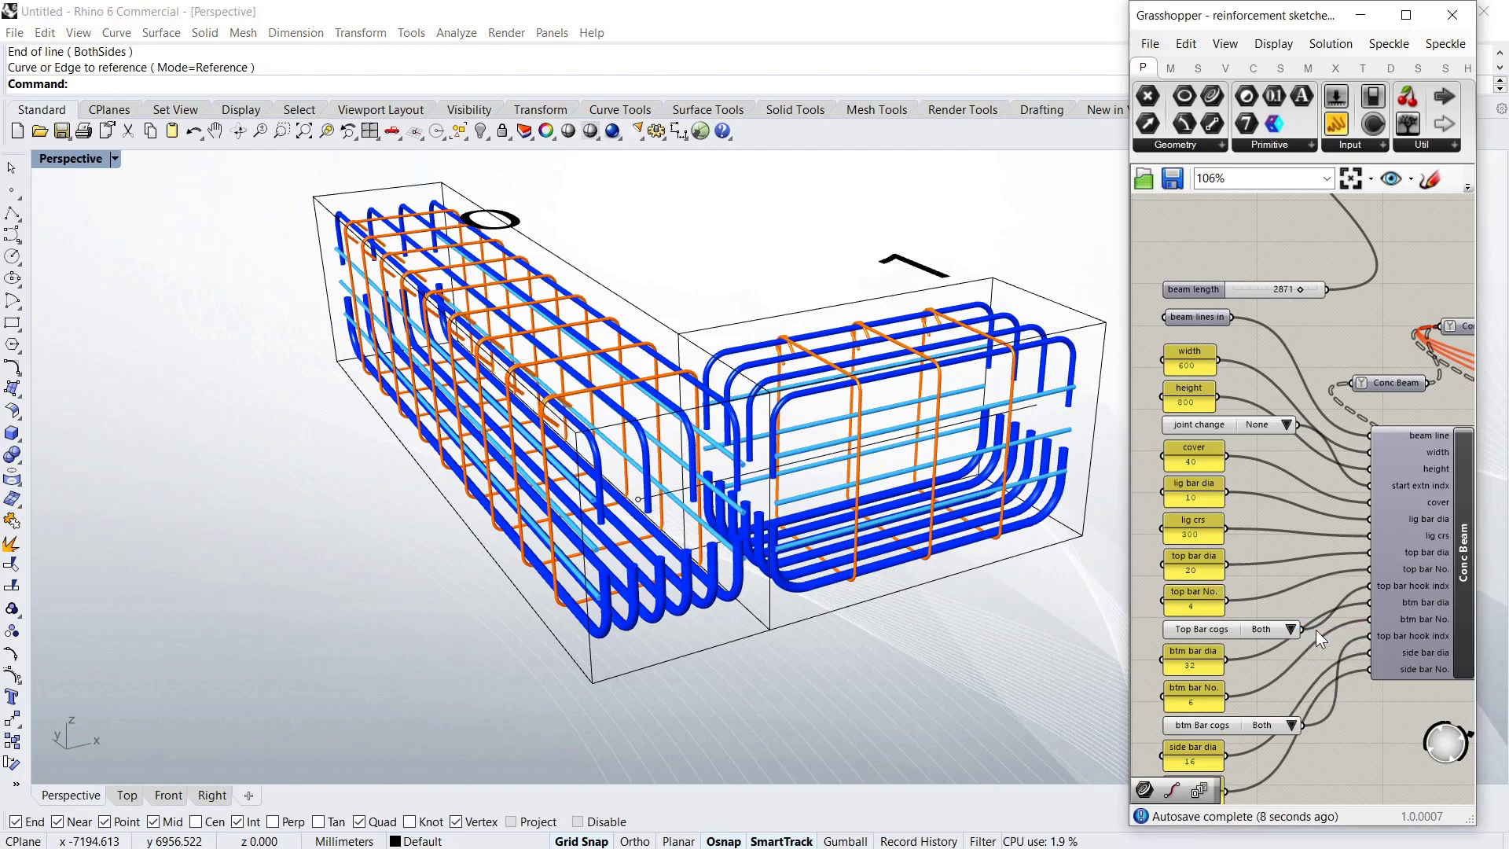
click(1288, 723)
click(1304, 734)
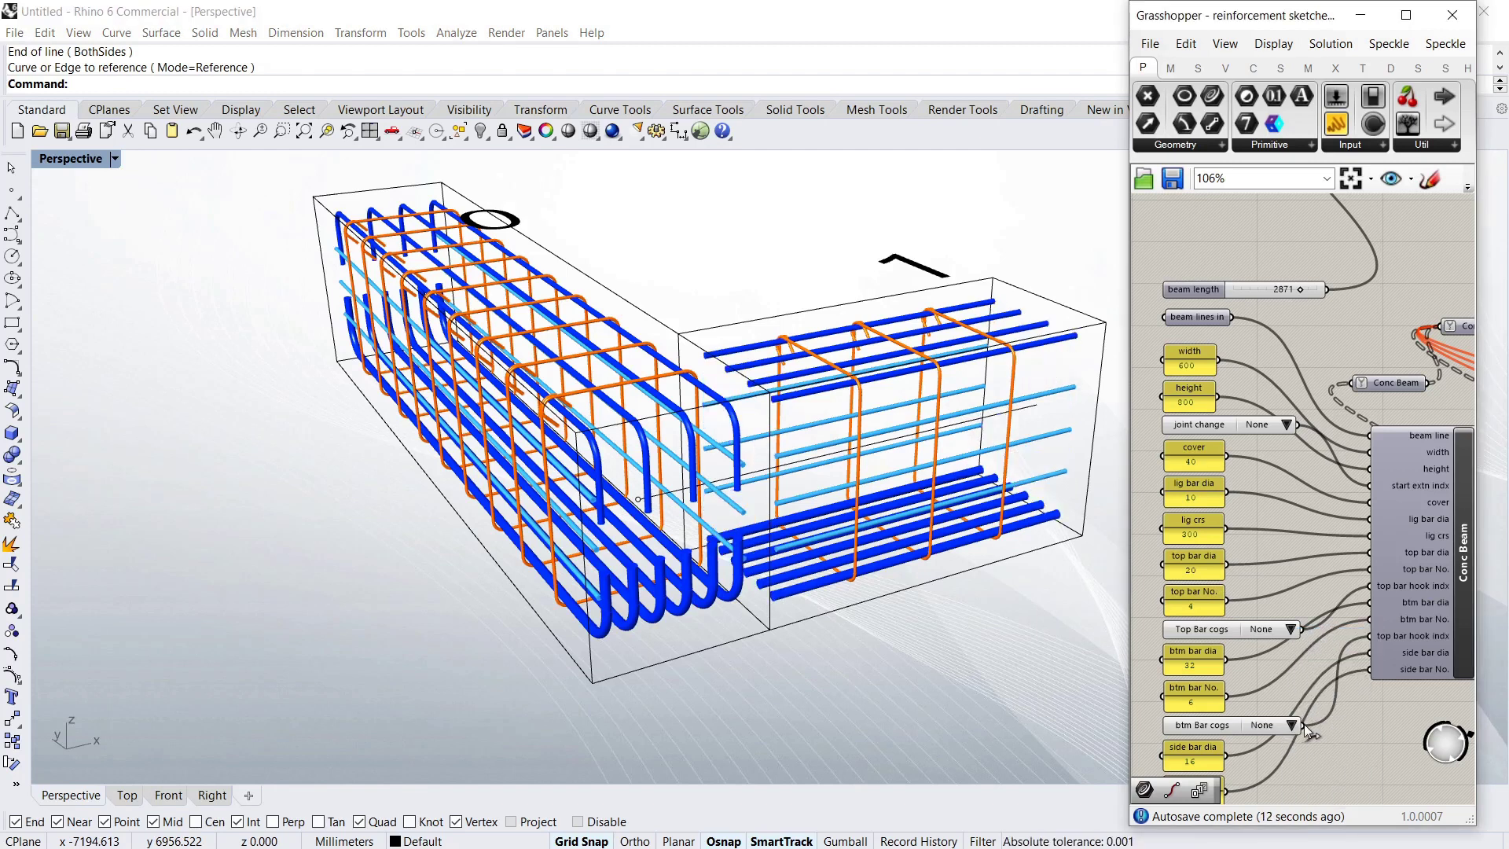
mouse_move(1077, 619)
right_down()
mouse_move(964, 556)
mouse_move(691, 471)
right_up()
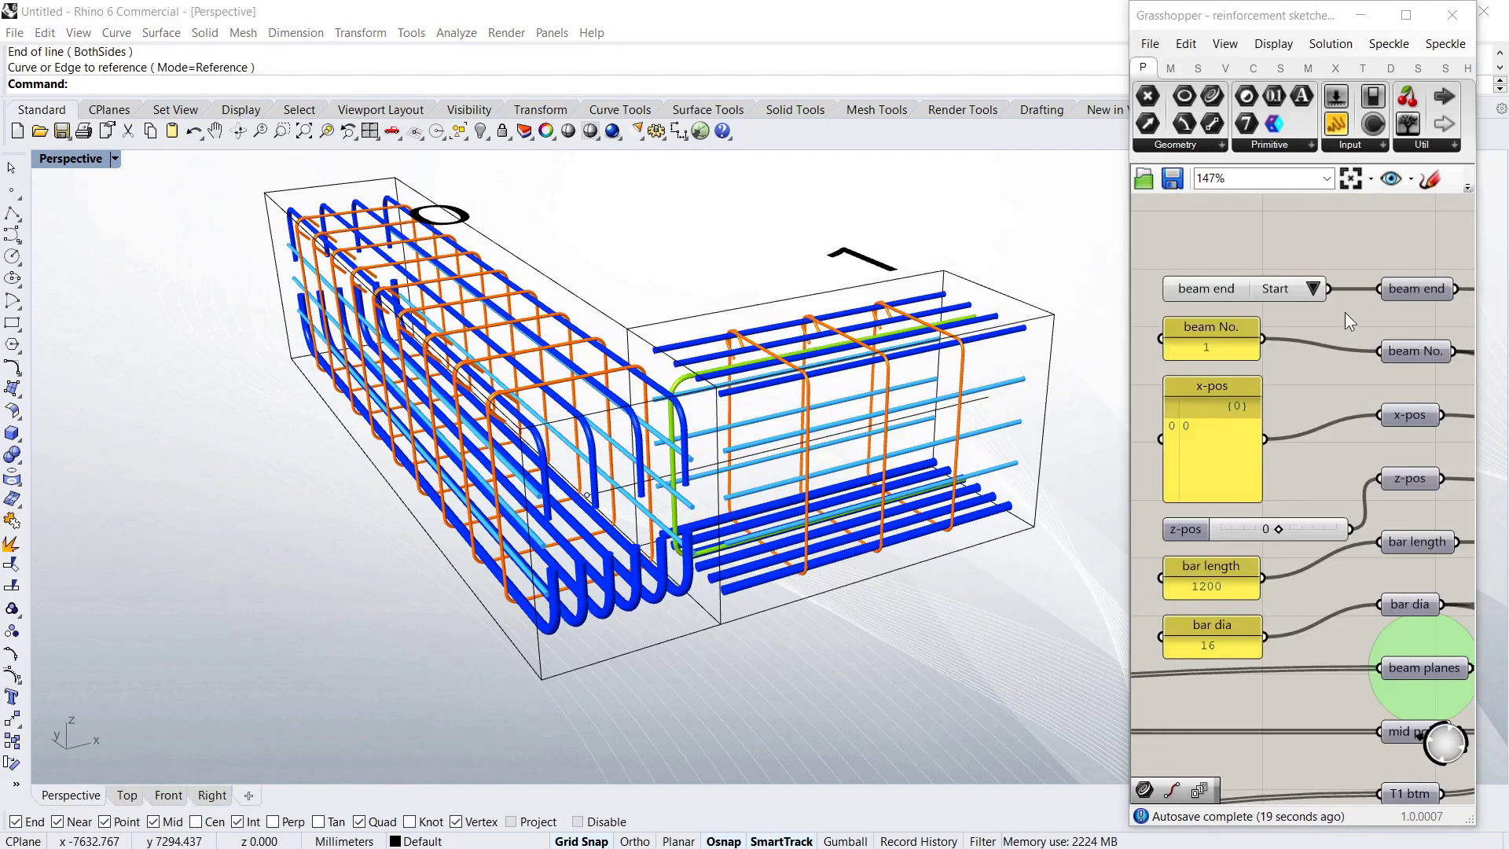
Put the green link bar at the Start of beam 1 and set z-pos to -500
click(1314, 289)
click(1341, 320)
click(1312, 290)
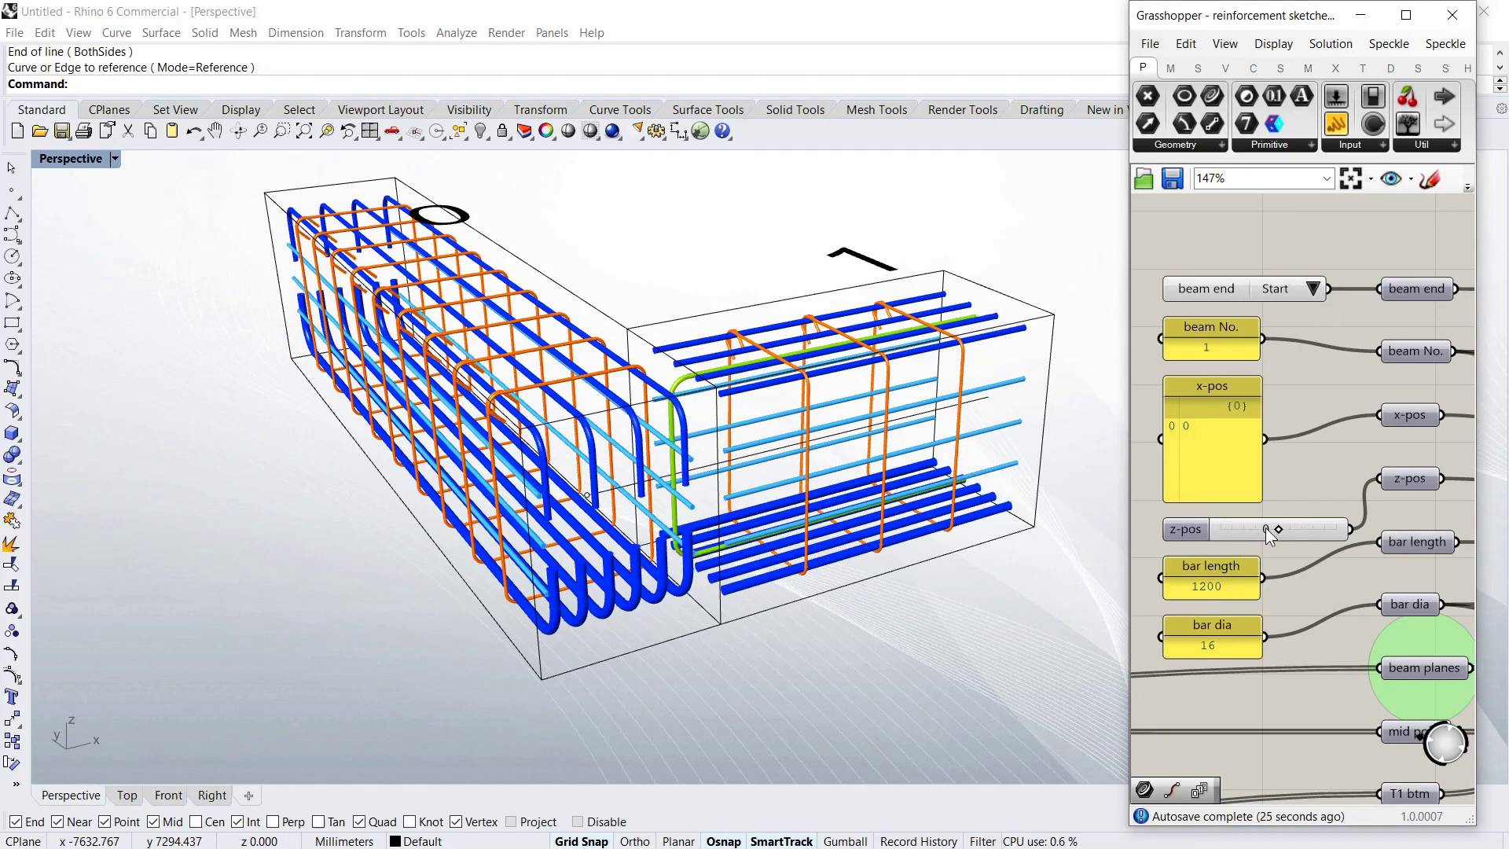
drag(1276, 529, 1240, 534)
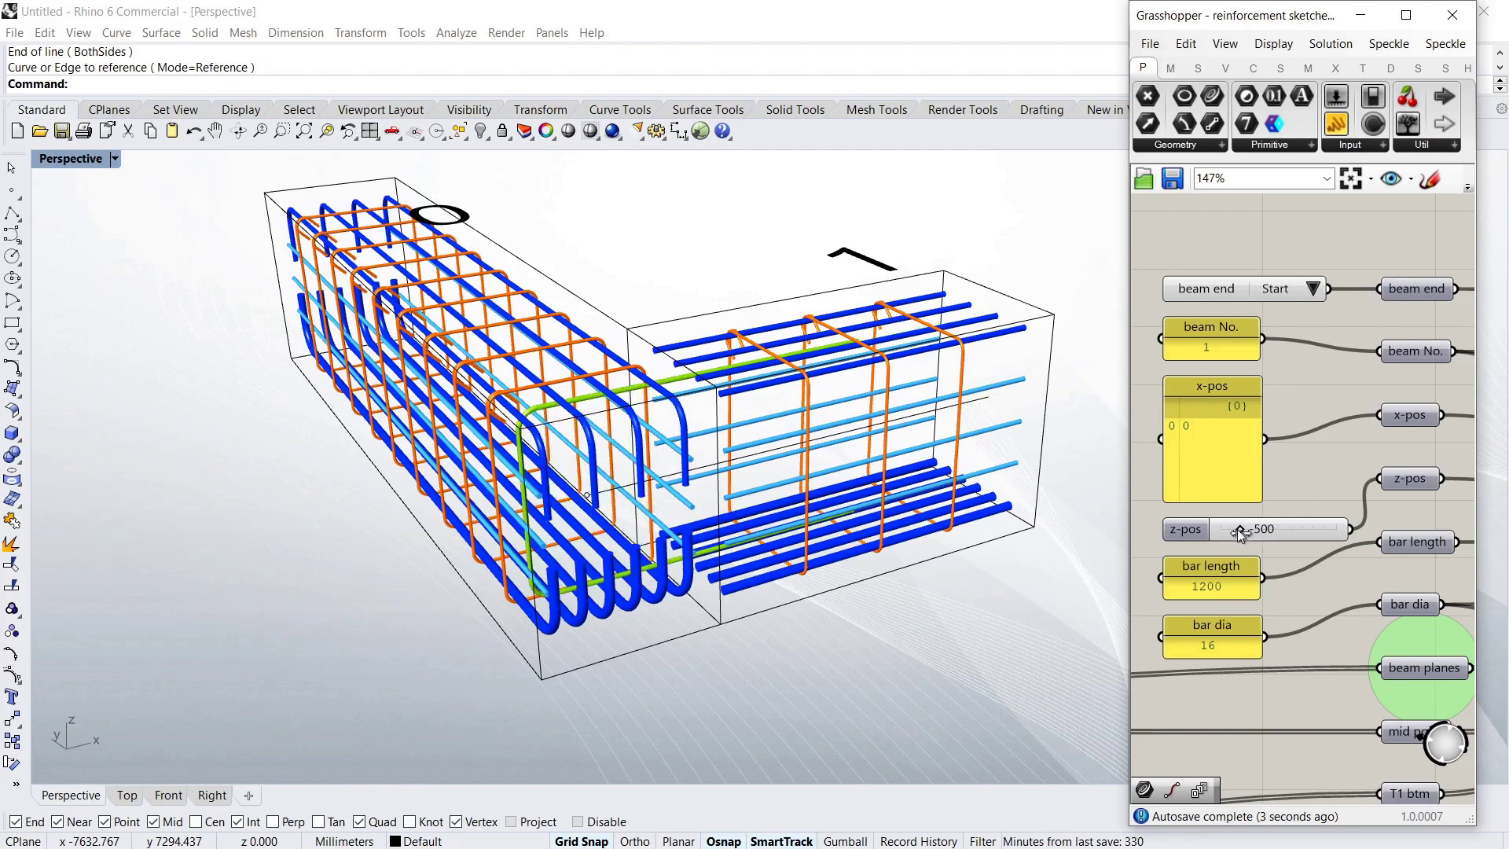
Orbit and zoom around the junction to inspect the green bar and L-shaped cage
right_drag(792, 456, 674, 403)
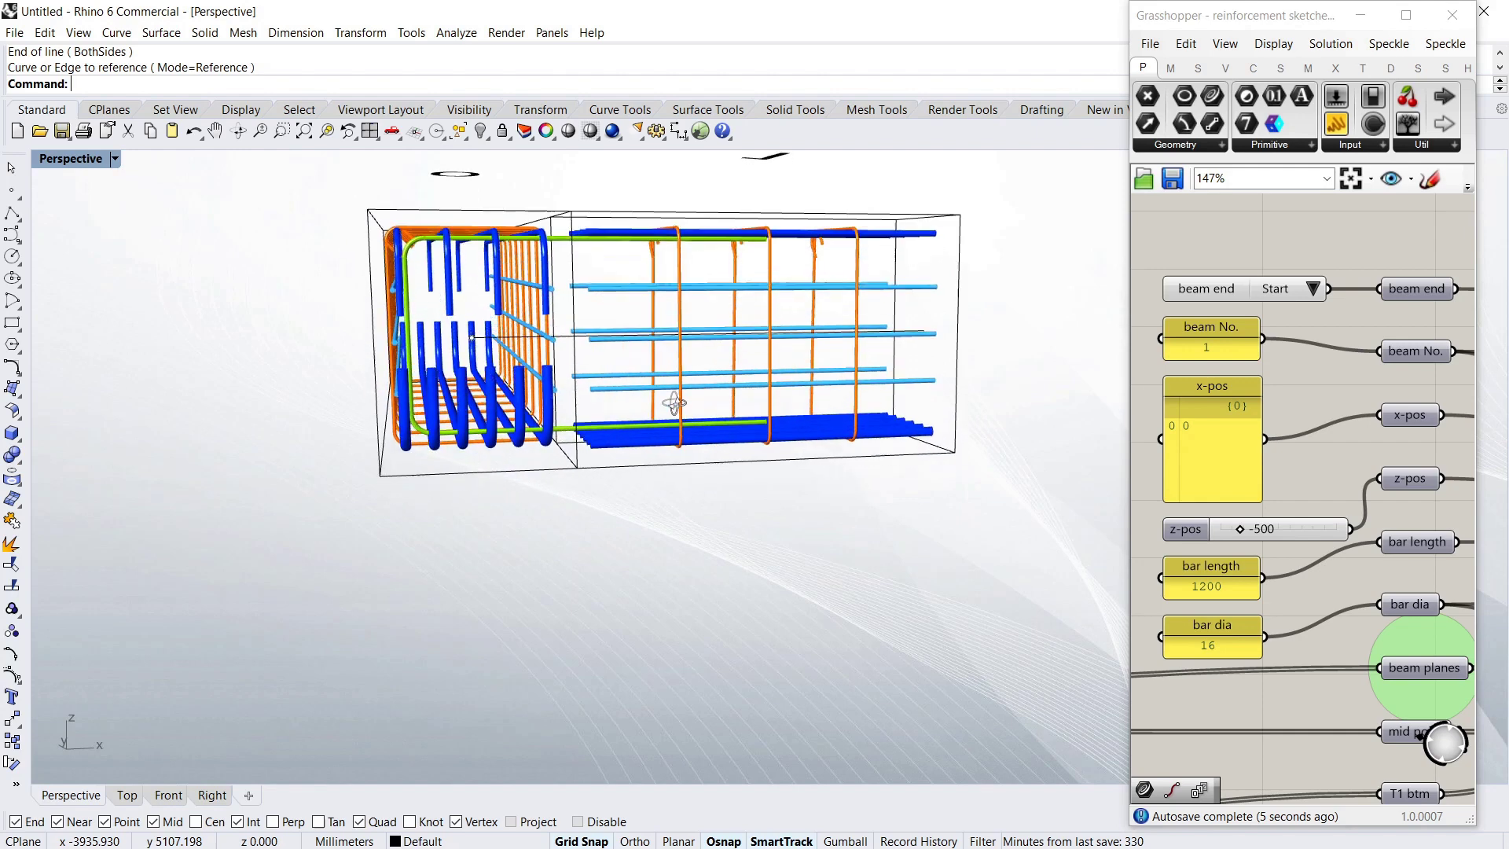
scroll(535, 301, up, 3)
scroll(535, 301, up, 3)
scroll(535, 301, up, 3)
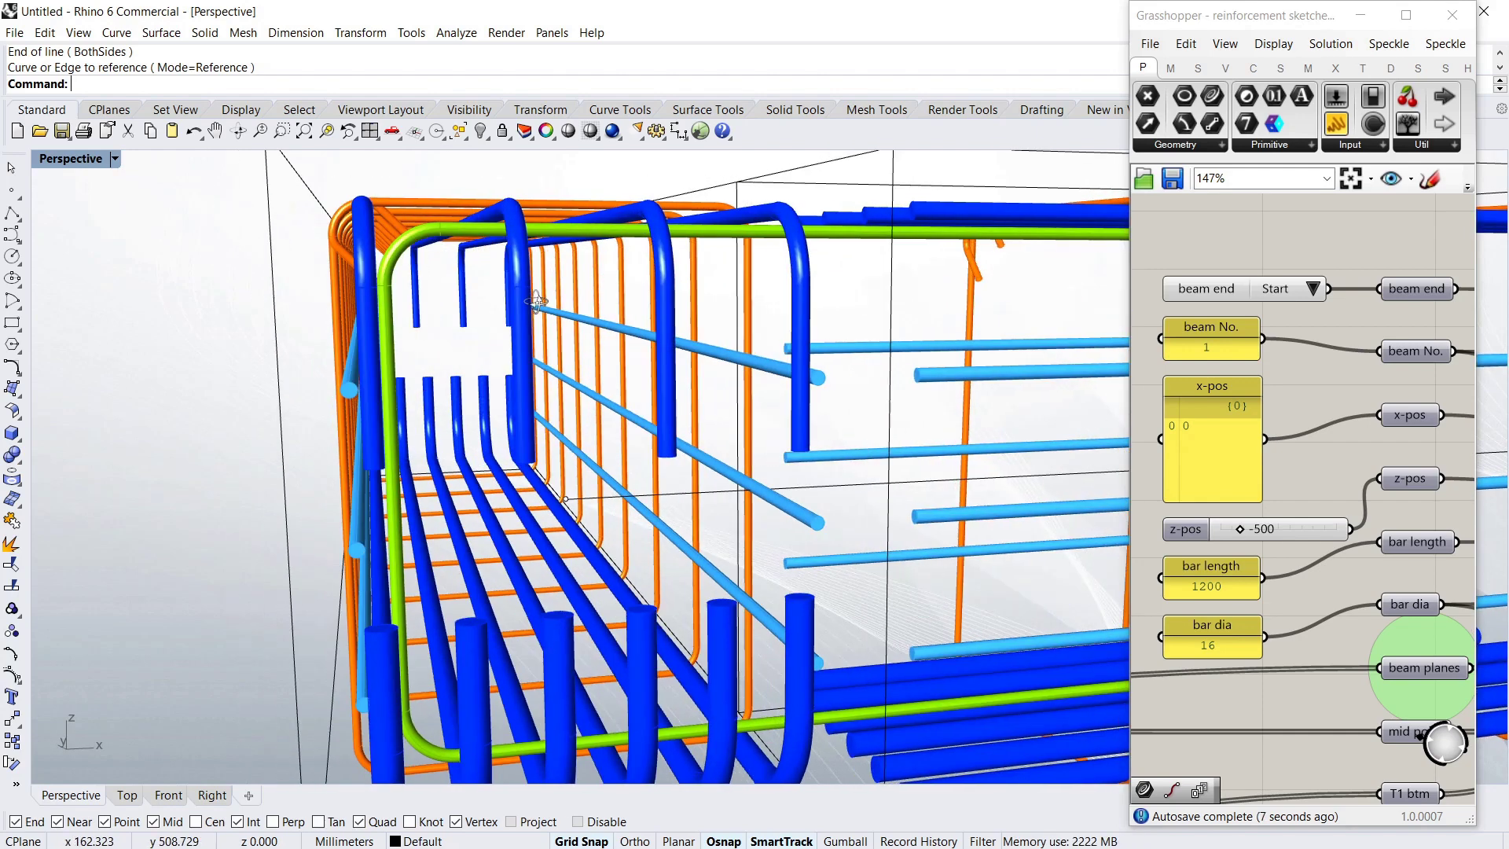
scroll(535, 301, down, 3)
scroll(535, 301, down, 3)
scroll(589, 303, down, 3)
scroll(554, 383, down, 2)
scroll(554, 382, up, 1)
scroll(629, 370, up, 2)
scroll(707, 354, up, 2)
scroll(821, 339, up, 2)
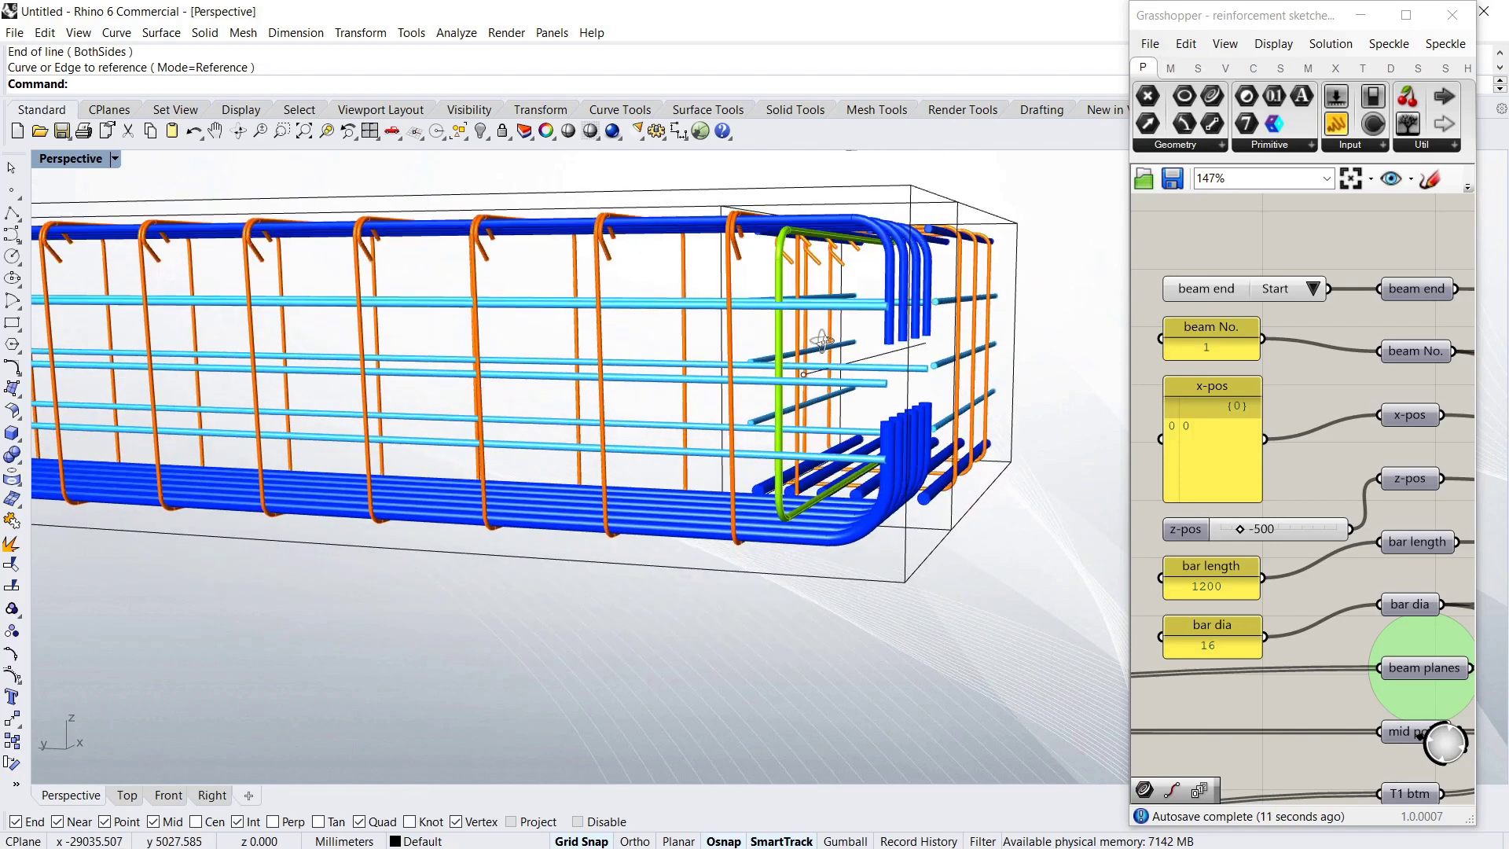
mouse_move(821, 339)
right_down()
mouse_move(837, 346)
mouse_move(819, 329)
right_up()
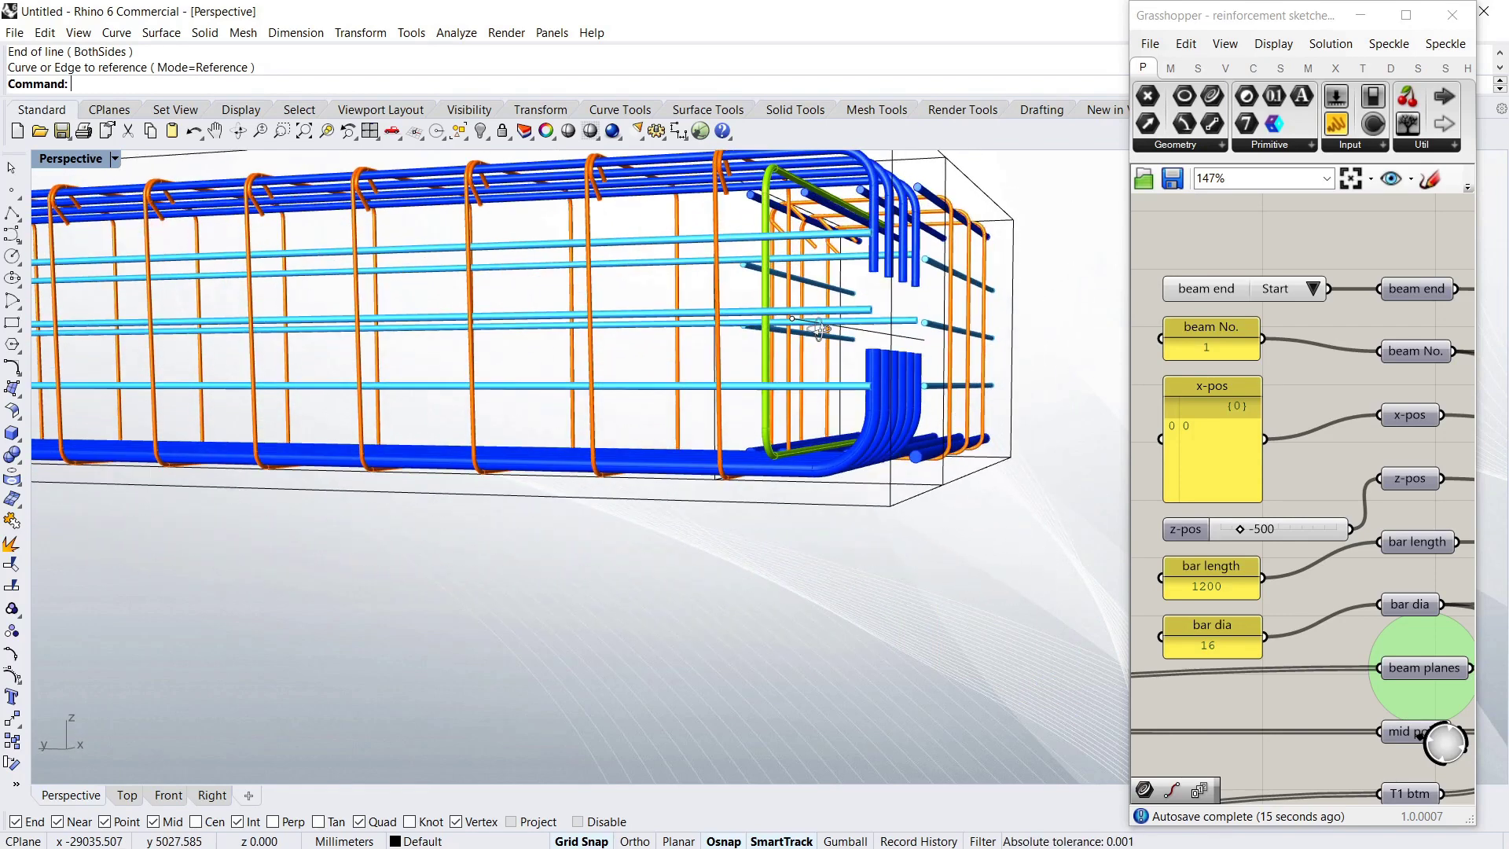
scroll(819, 328, down, 4)
right_drag(818, 329, 621, 440)
scroll(620, 440, up, 2)
scroll(589, 431, up, 2)
scroll(558, 422, up, 2)
scroll(517, 410, up, 2)
right_drag(517, 409, 514, 405)
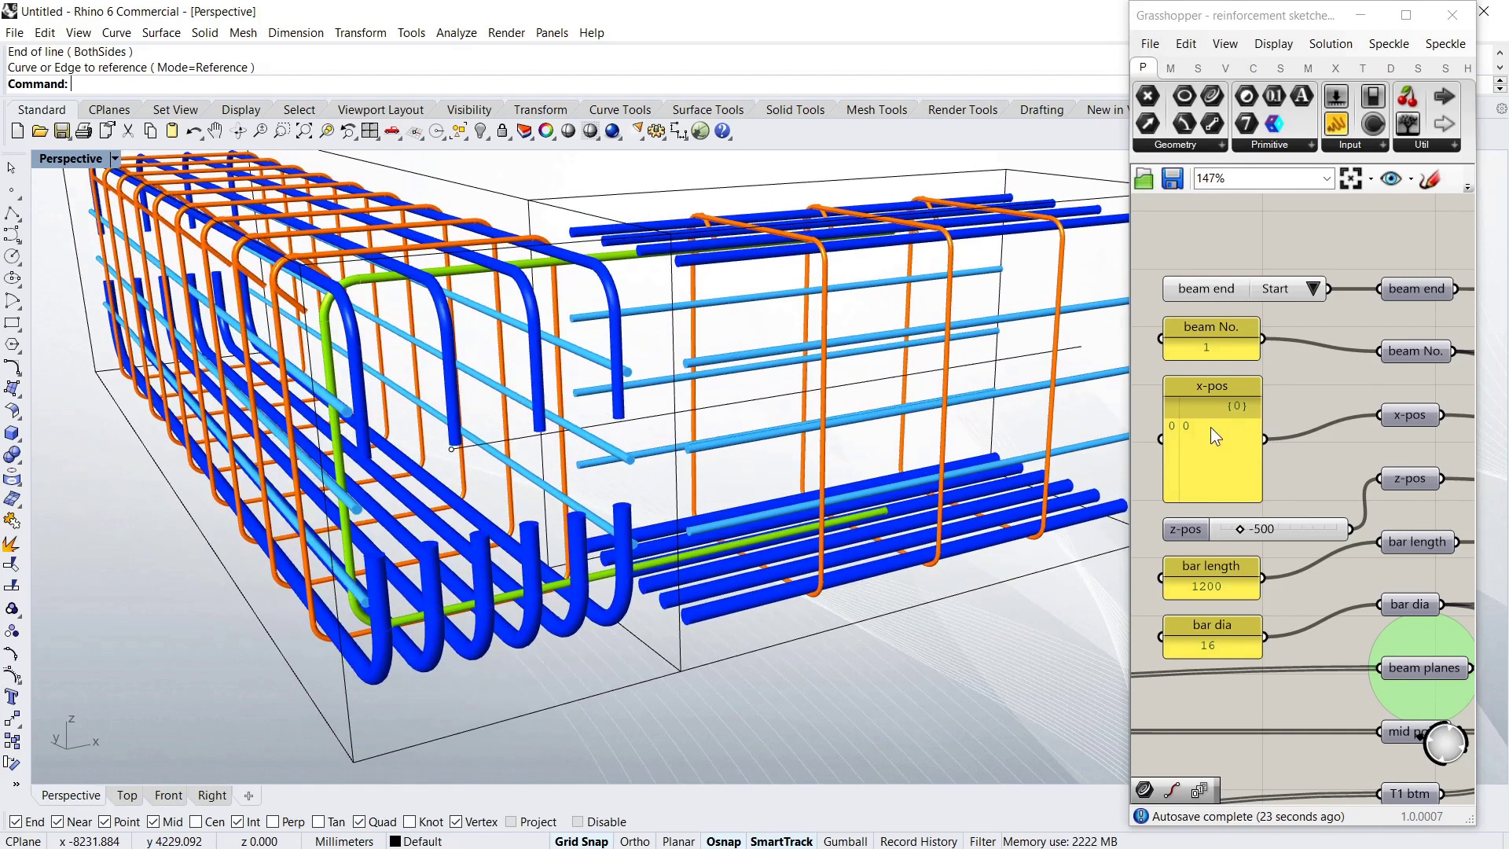
Enter x-pos values -160, -72, 72 and 216 to create four green link bars
double_click(1210, 429)
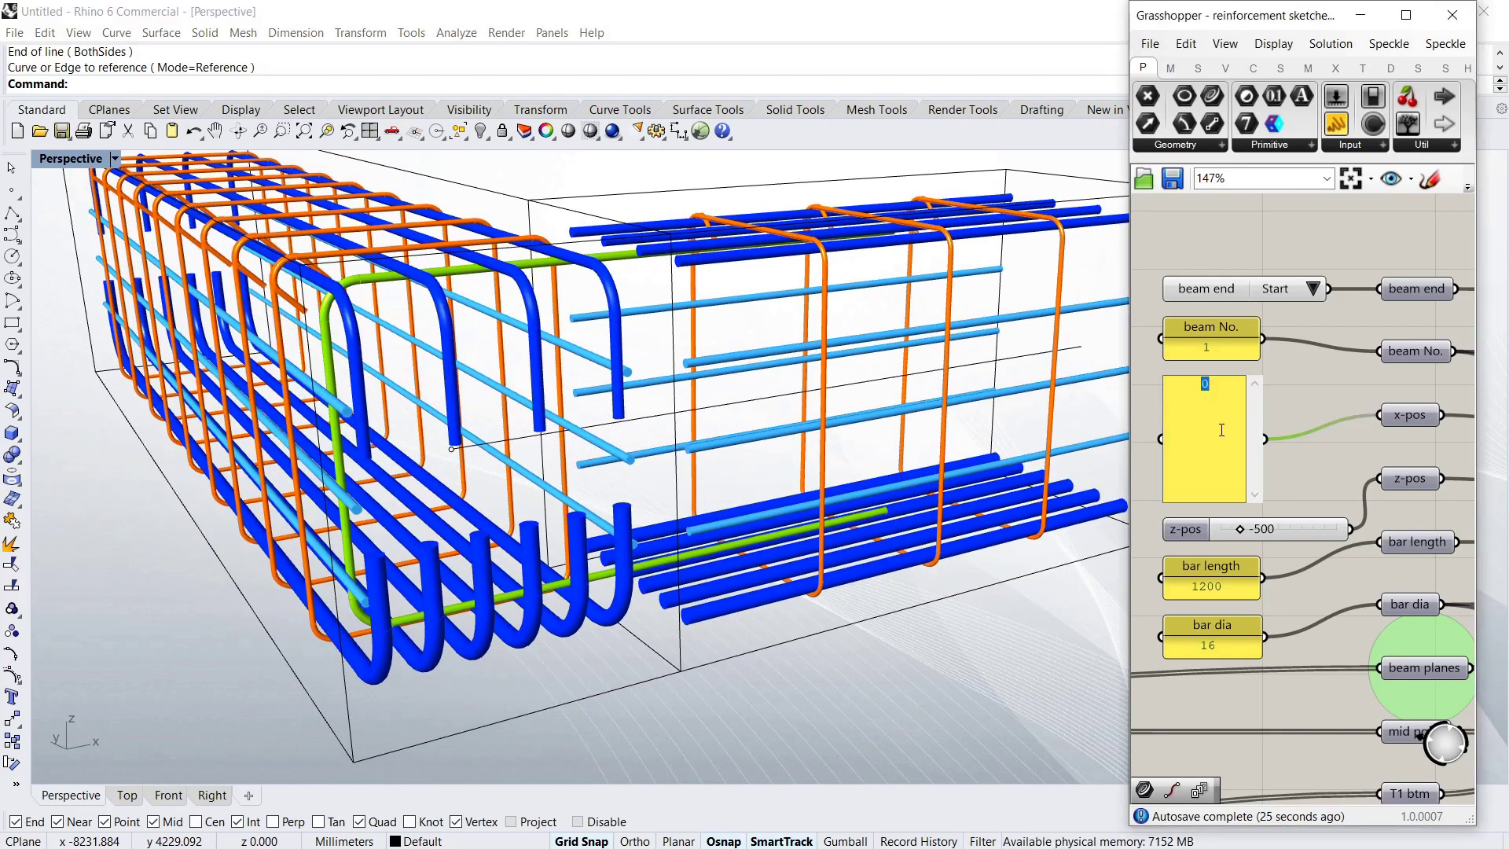
text(-16)
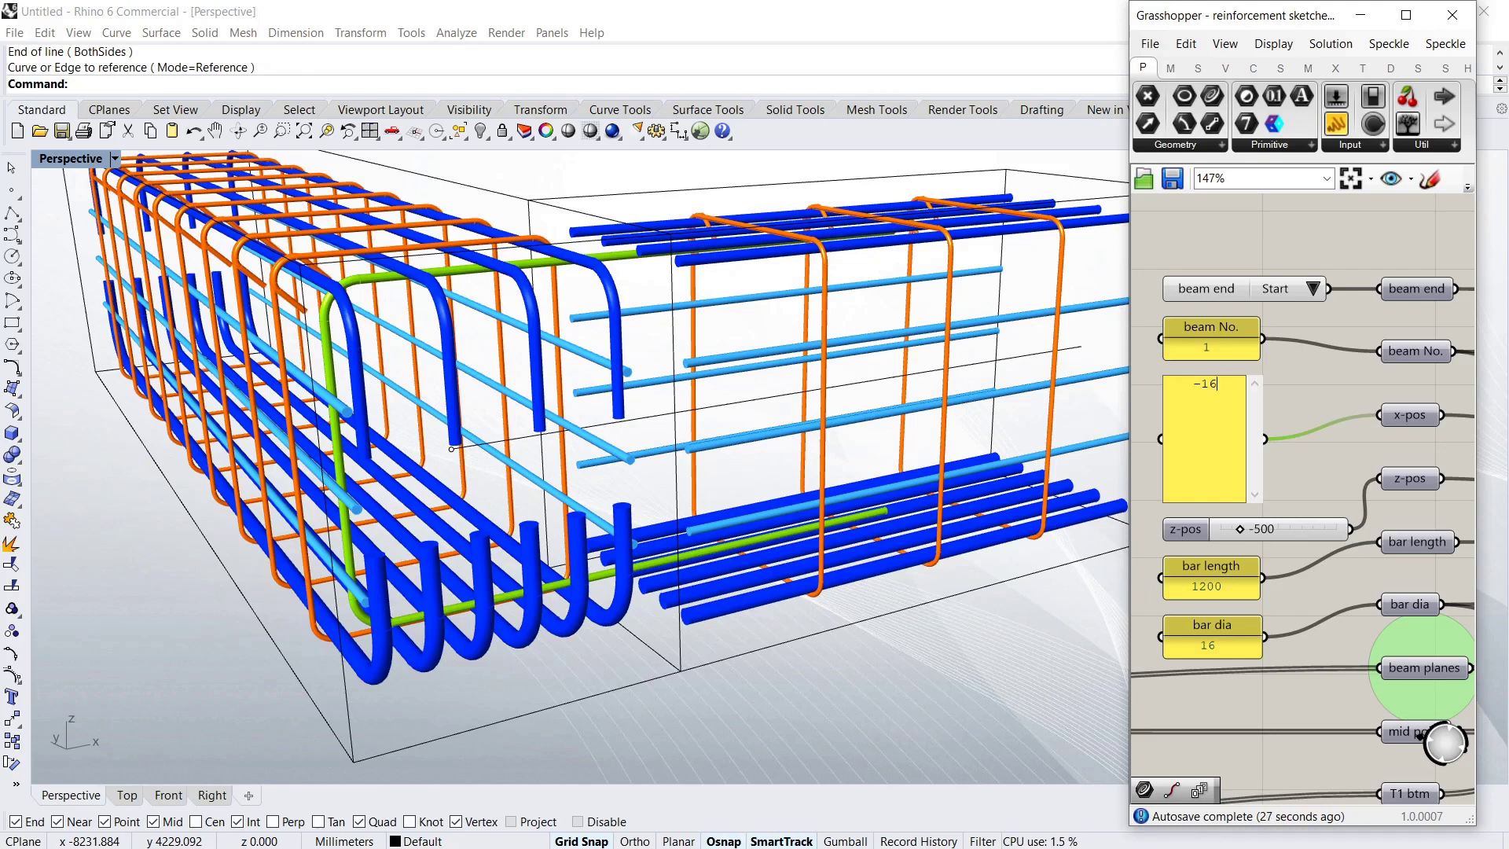
key(Return)
text(72)
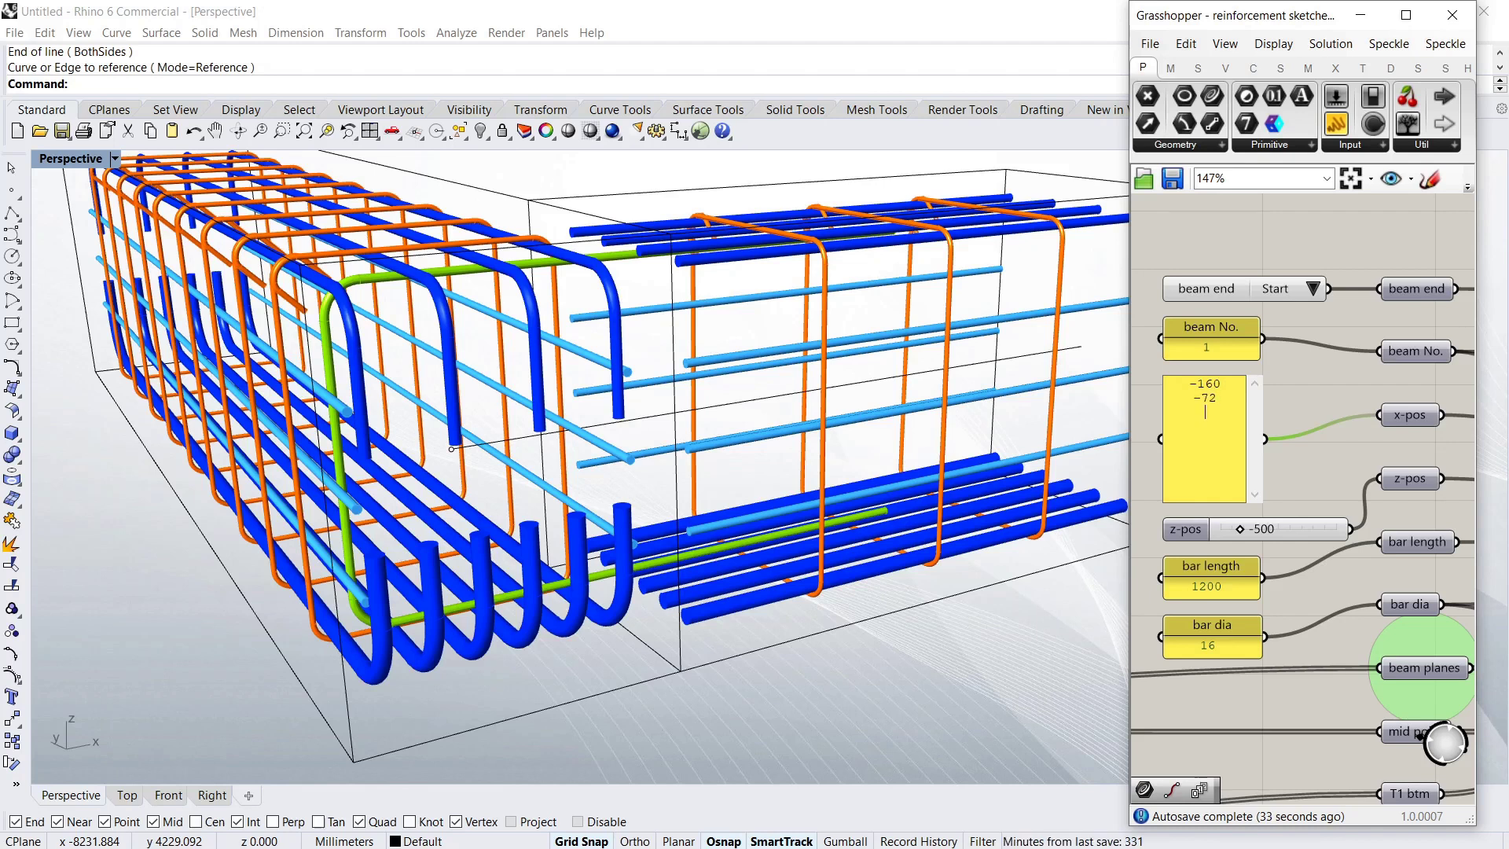
key(Return)
text(216)
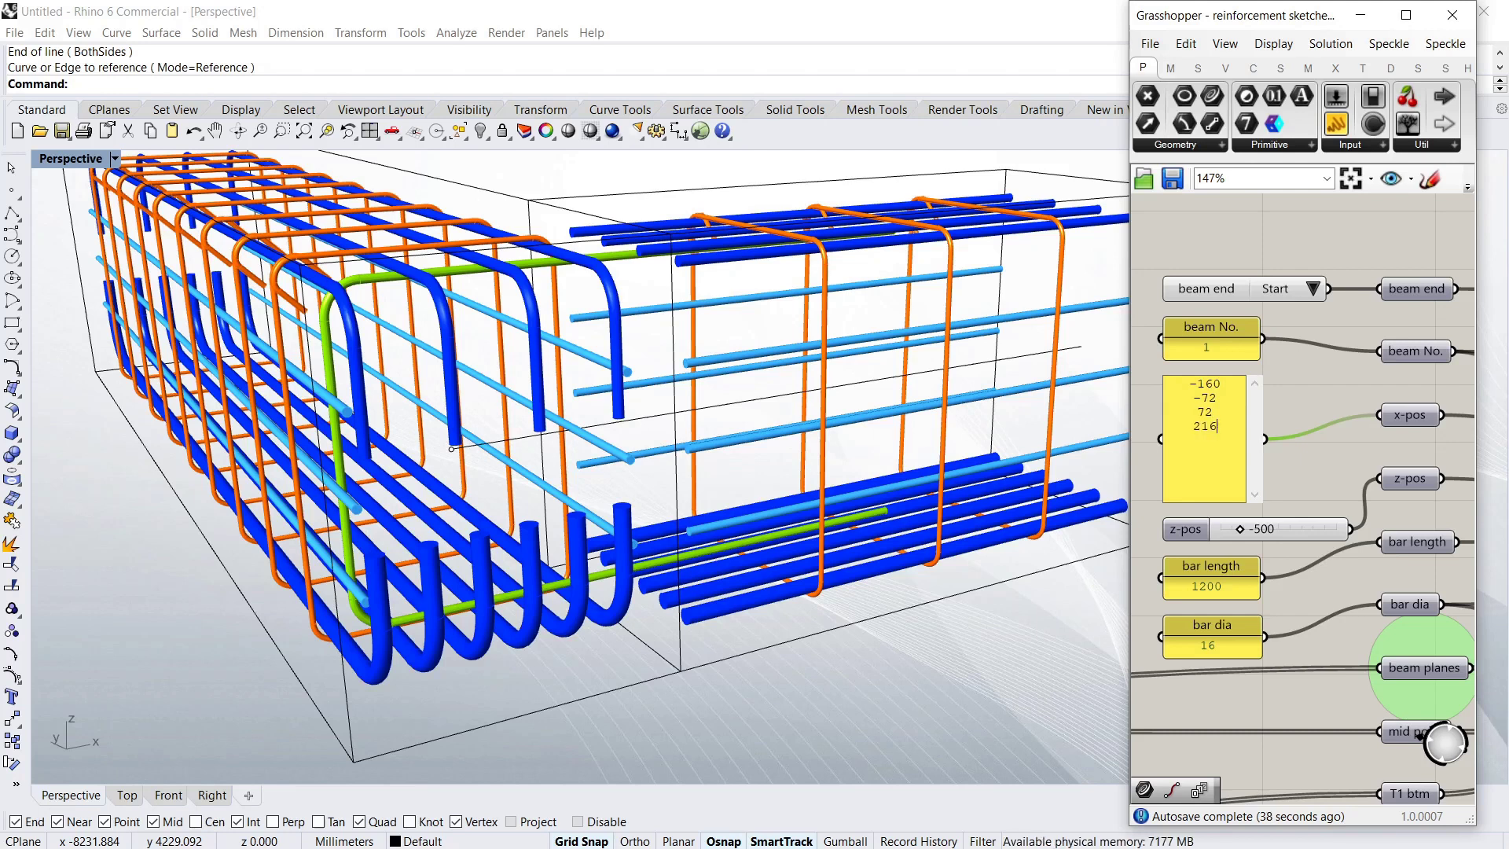
click(1339, 394)
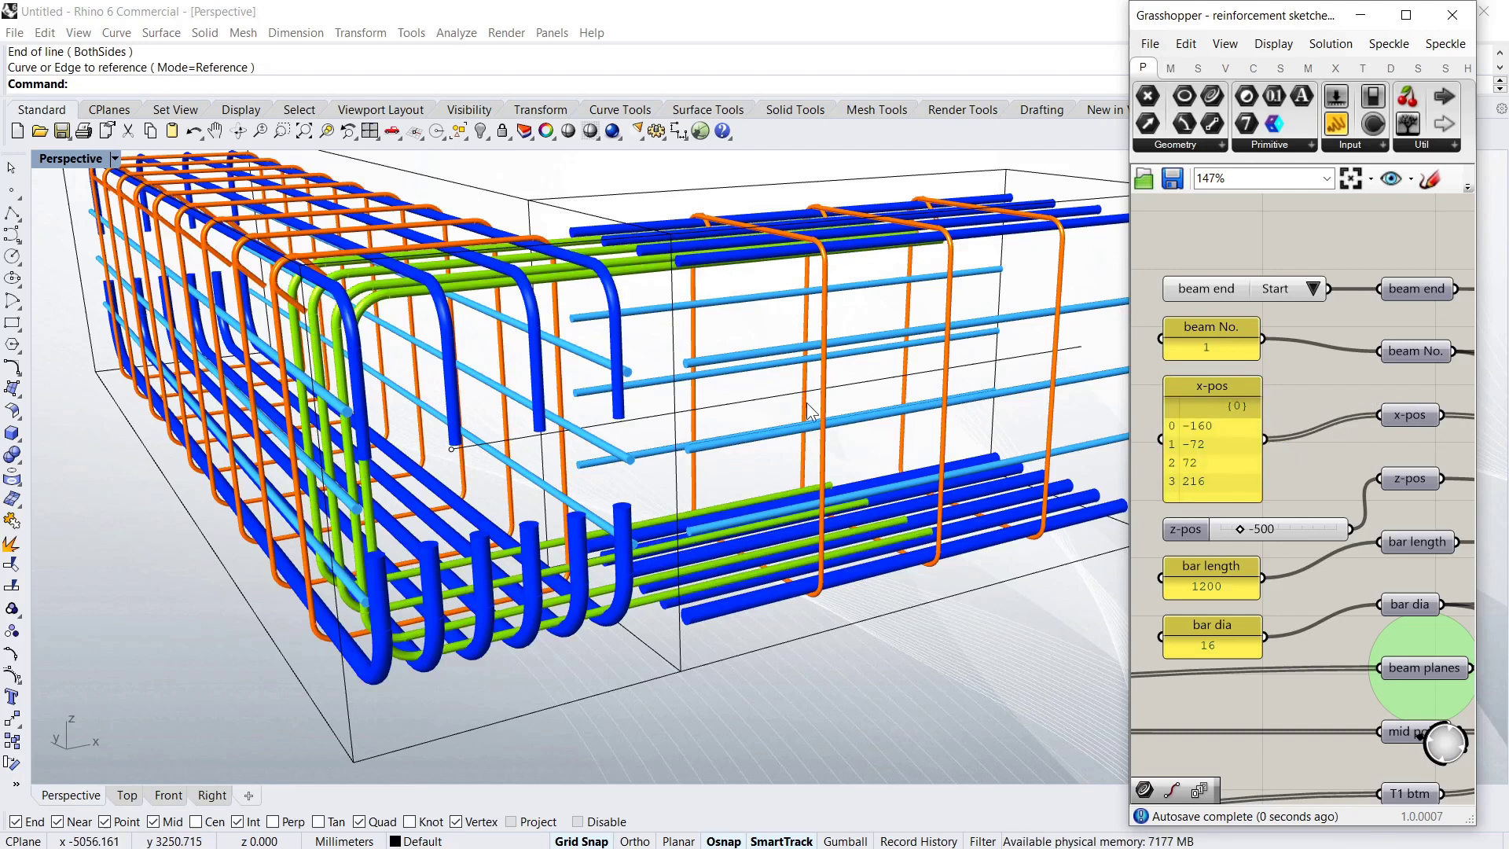
right_drag(809, 410, 505, 415)
Lower the four green link bars to z-pos -520, orbiting to check their position
mouse_move(488, 415)
right_down()
mouse_move(426, 400)
mouse_move(440, 409)
right_up()
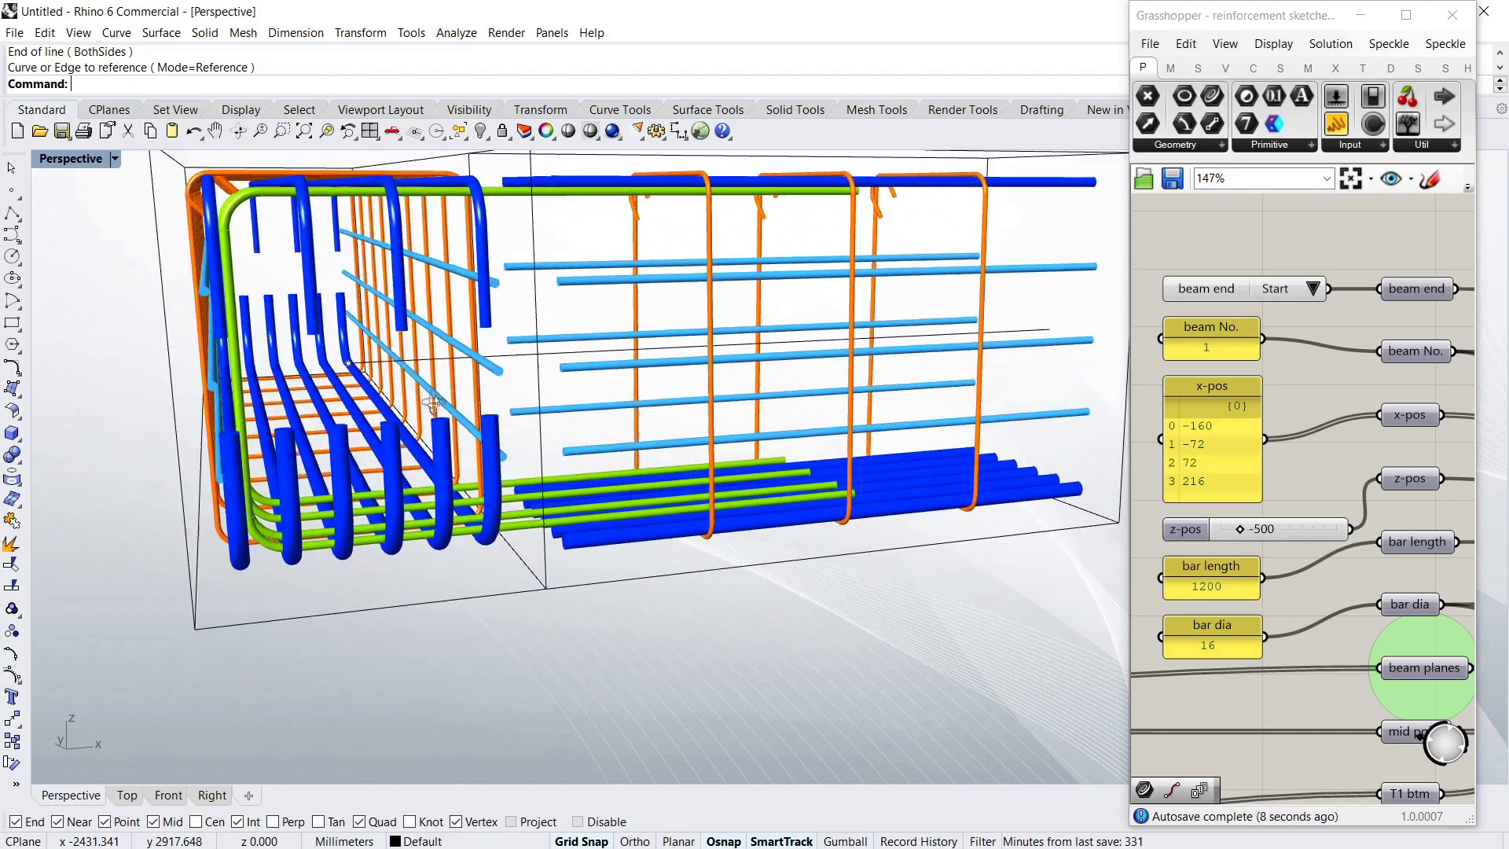
right_drag(440, 409, 493, 438)
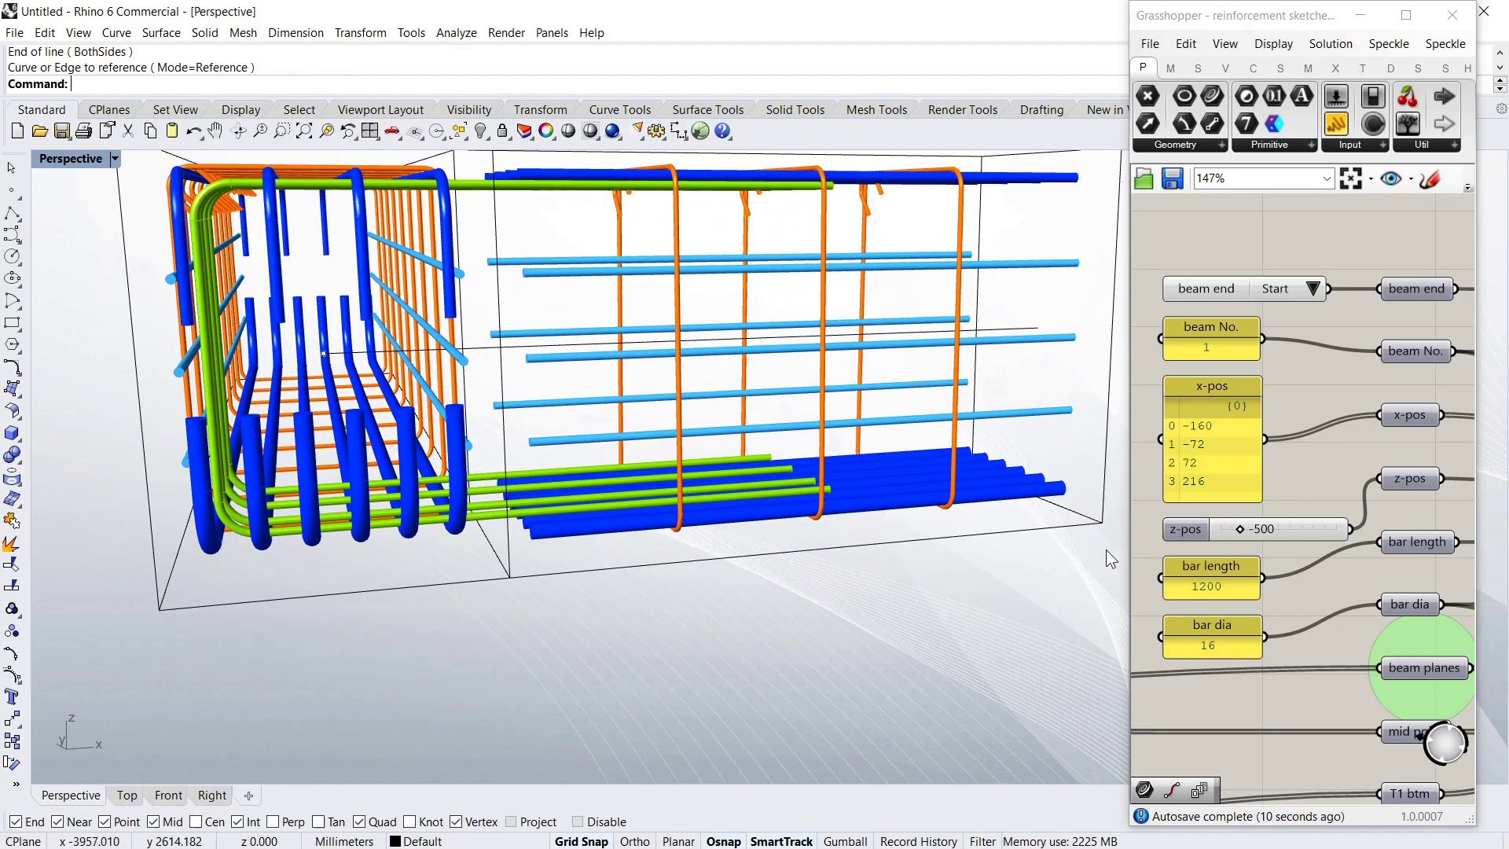
drag(1240, 532, 1240, 532)
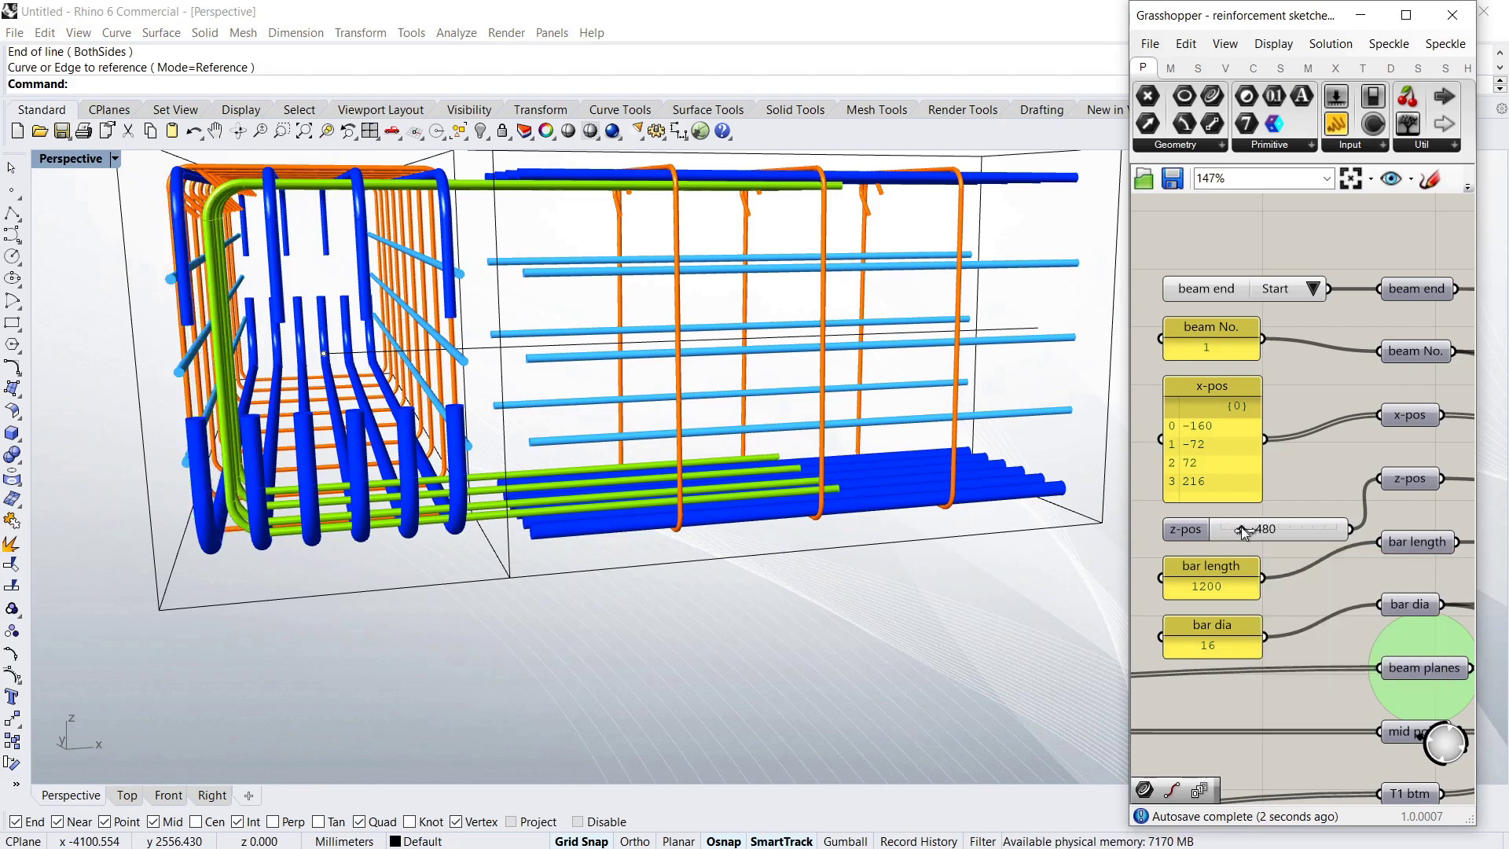
right_drag(628, 503, 664, 505)
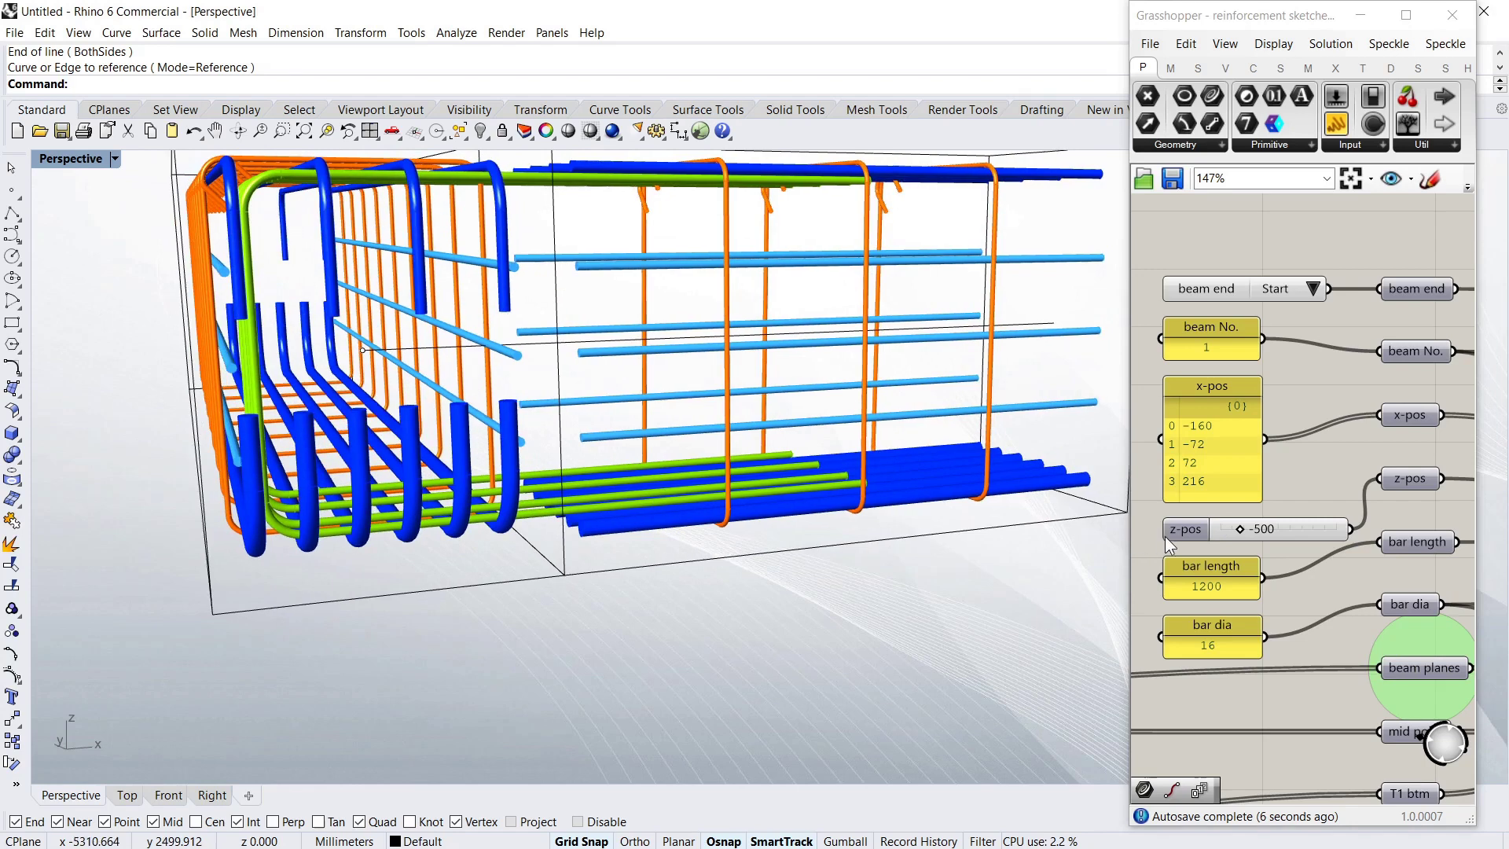
drag(1244, 534, 1240, 533)
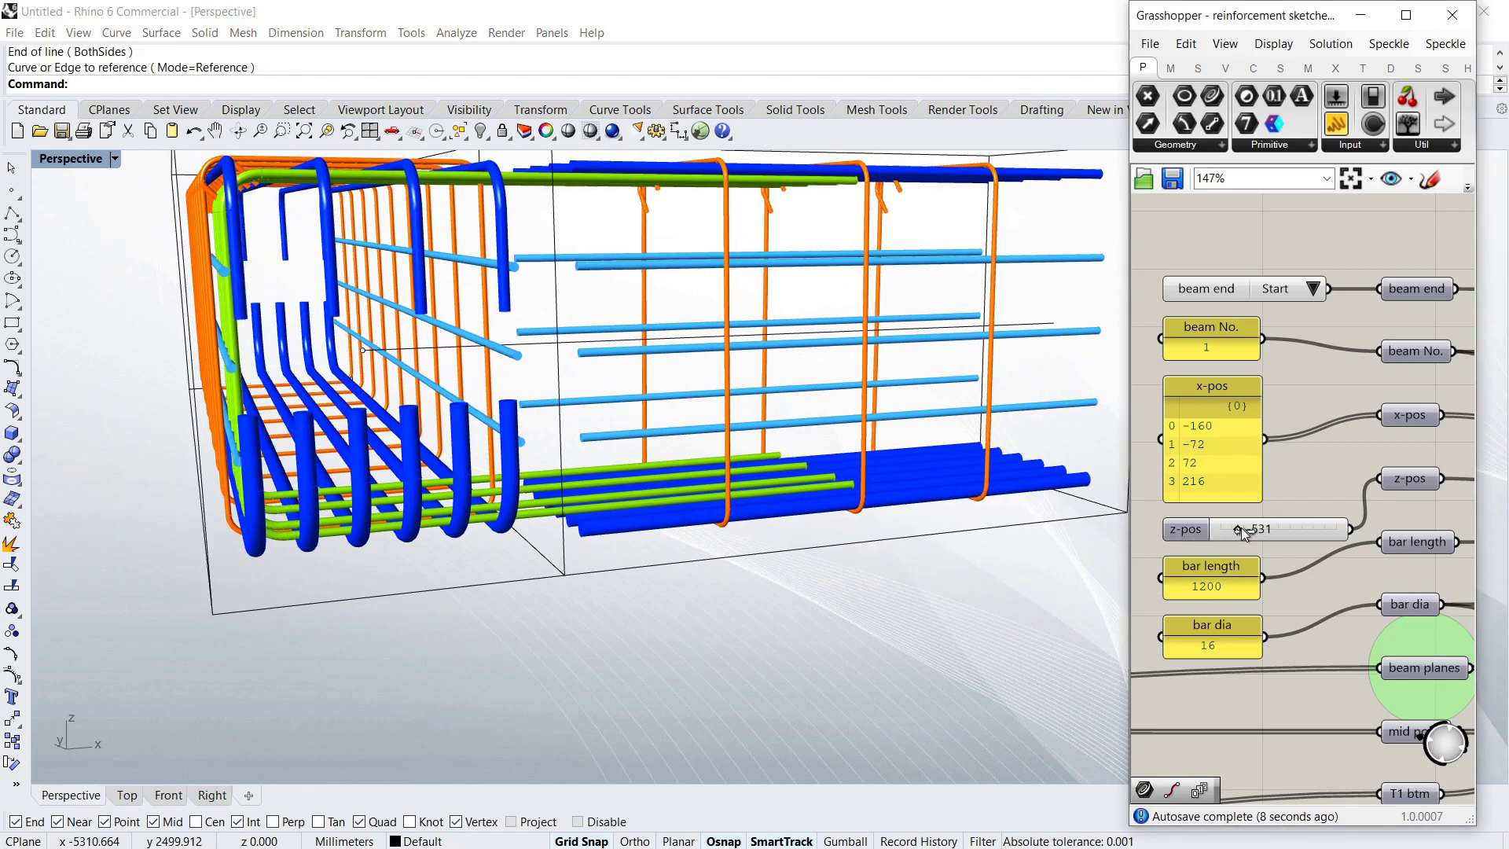
right_drag(609, 453, 631, 485)
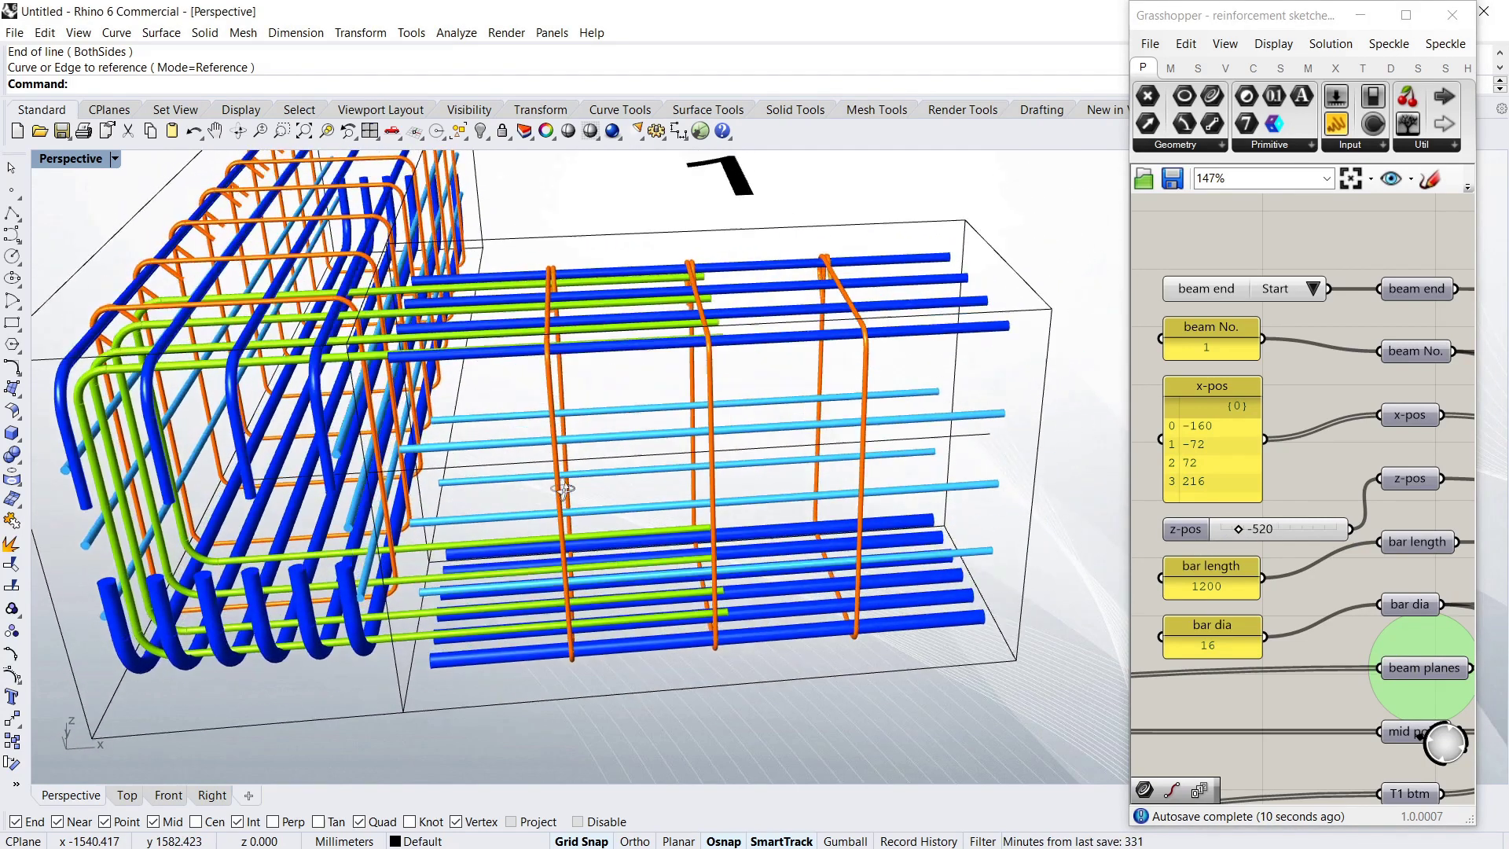
Set the link bar length to 1600
double_click(1206, 591)
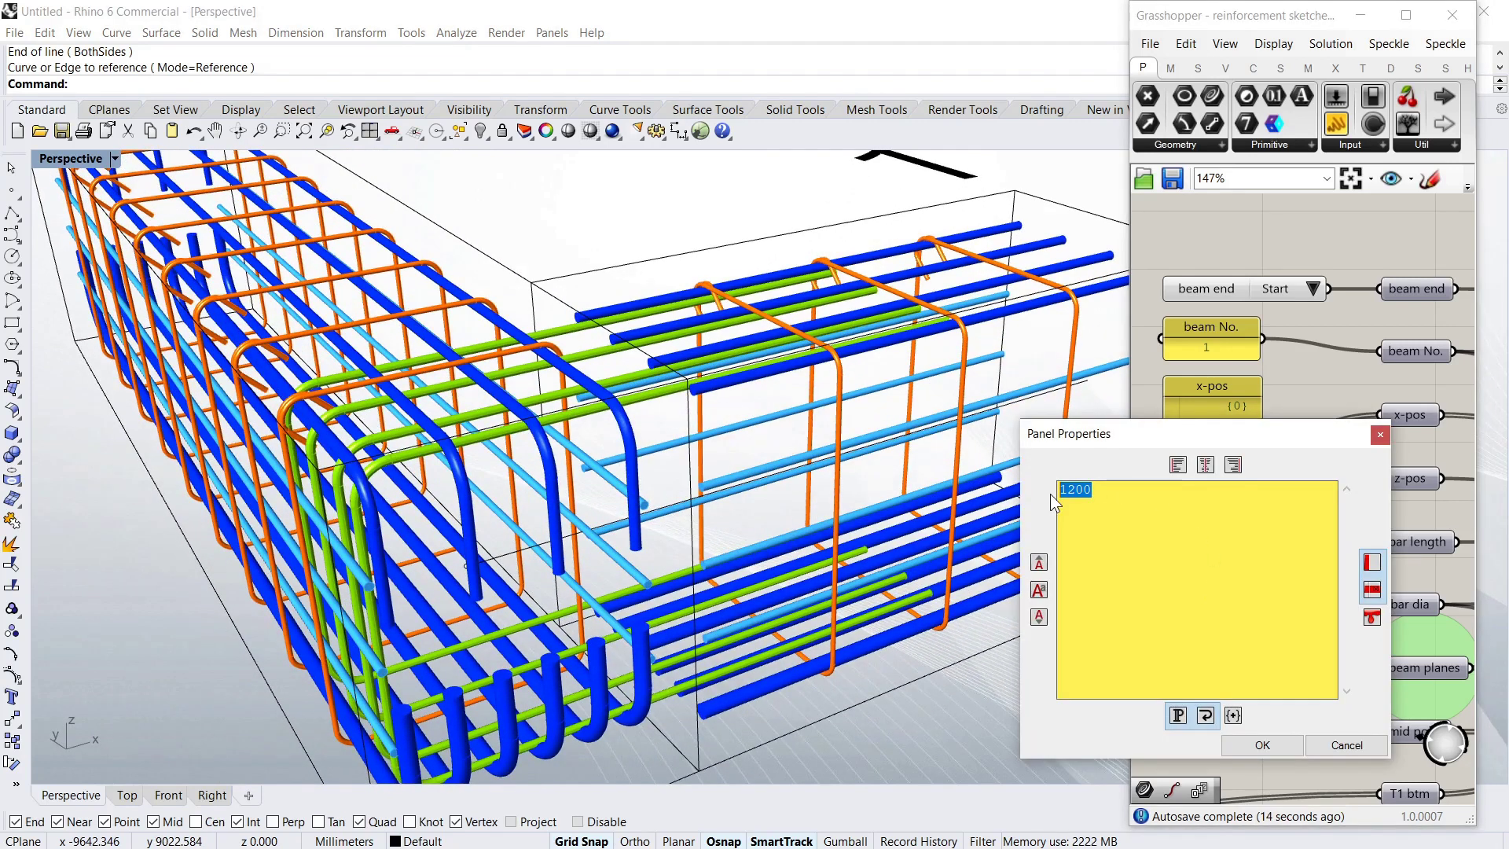
text(1600)
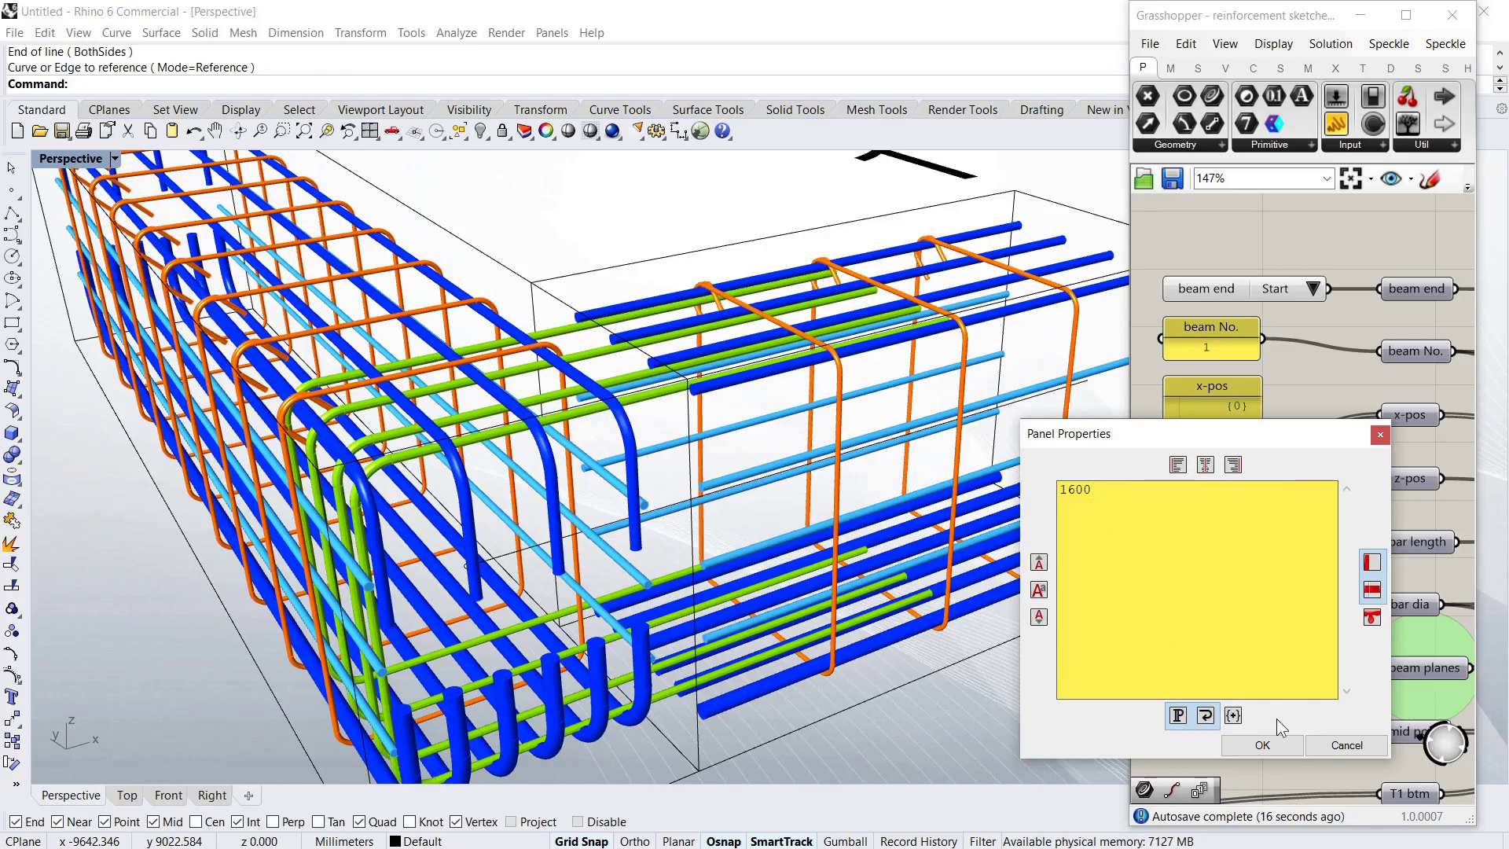
click(1262, 743)
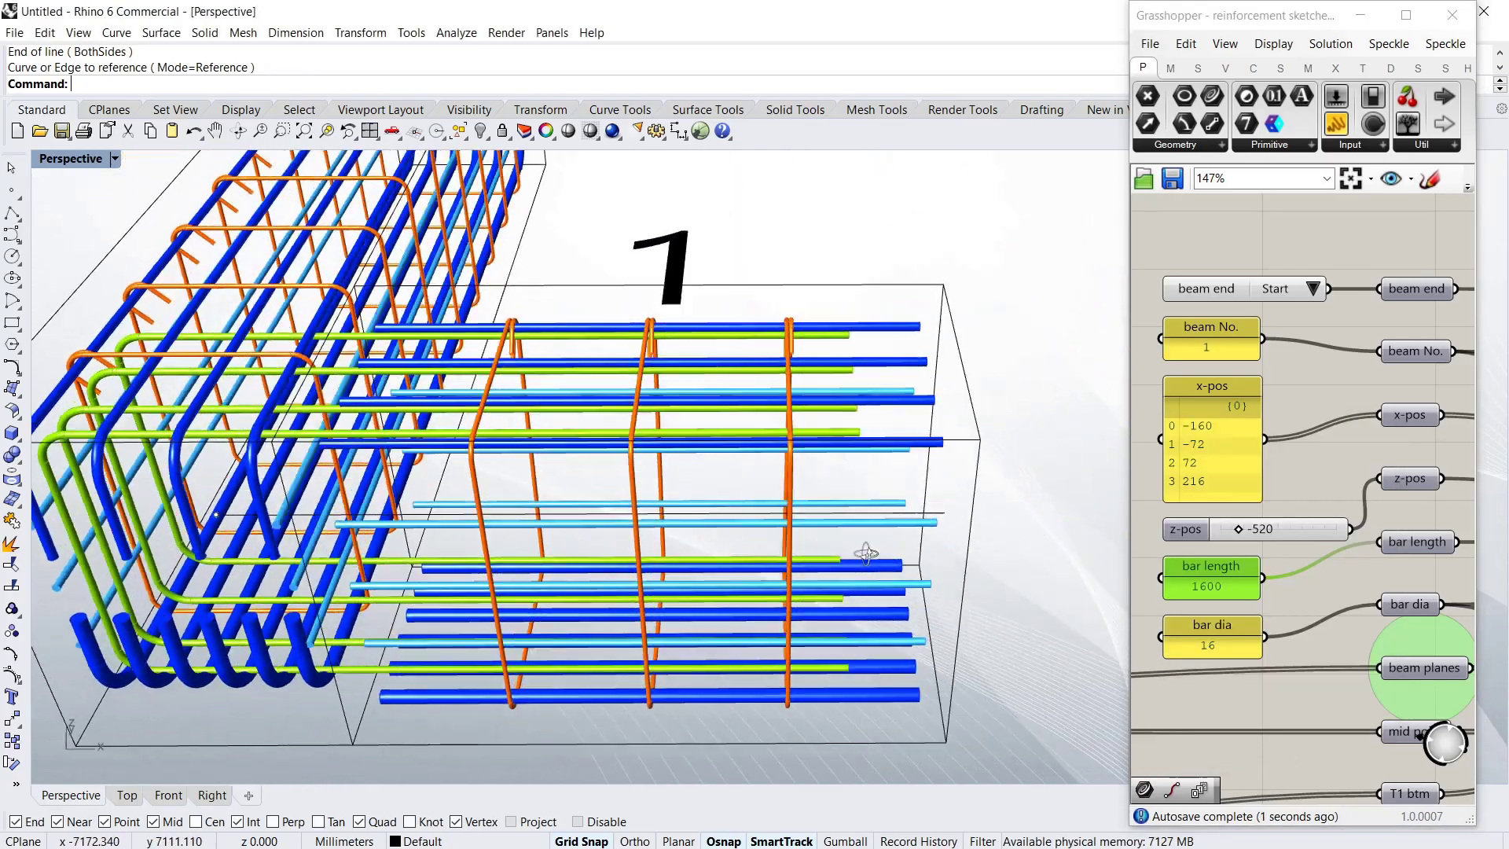
Drag the right beam centreline's end point outward to lengthen that beam
right_drag(872, 549, 968, 518)
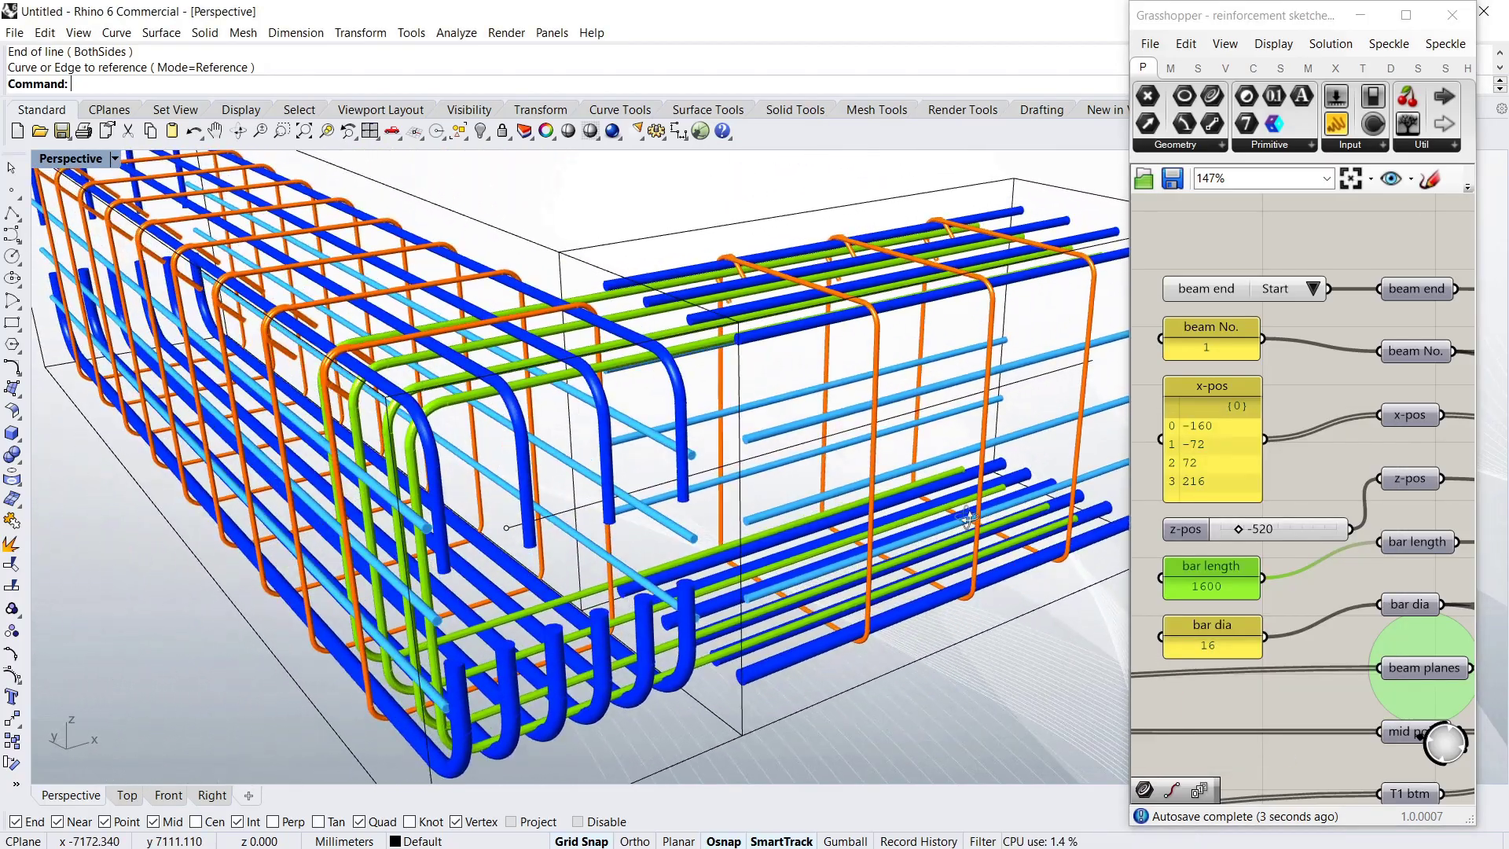
scroll(968, 518, down, 3)
scroll(864, 495, down, 2)
right_drag(844, 487, 778, 450)
click(803, 432)
drag(817, 425, 966, 401)
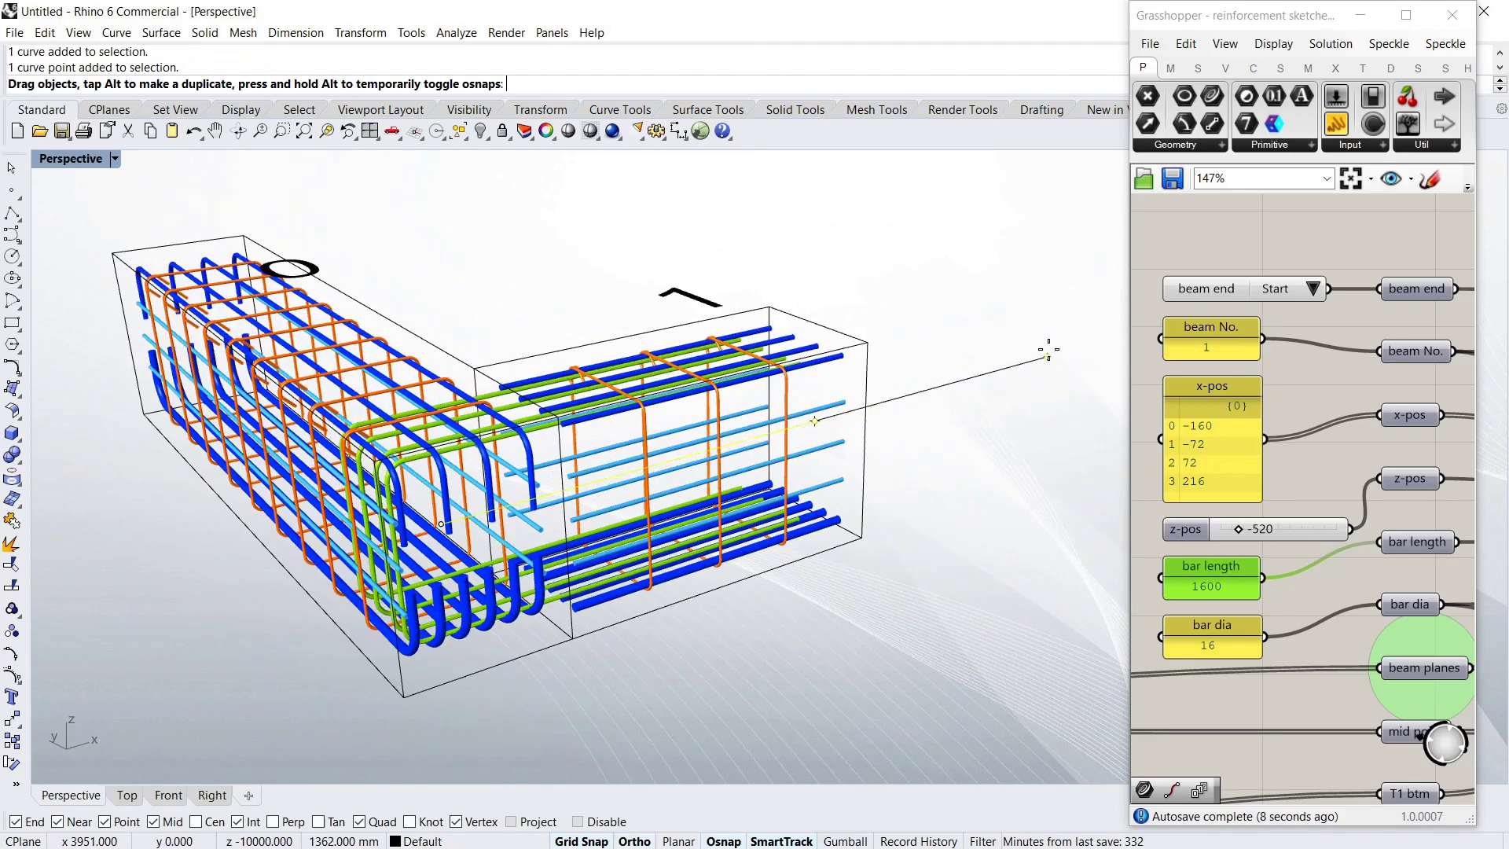
Extend the right beam's end point and start assigning multiple curves to 'beam lines in' for five beams (0–4)
drag(1048, 352, 1048, 351)
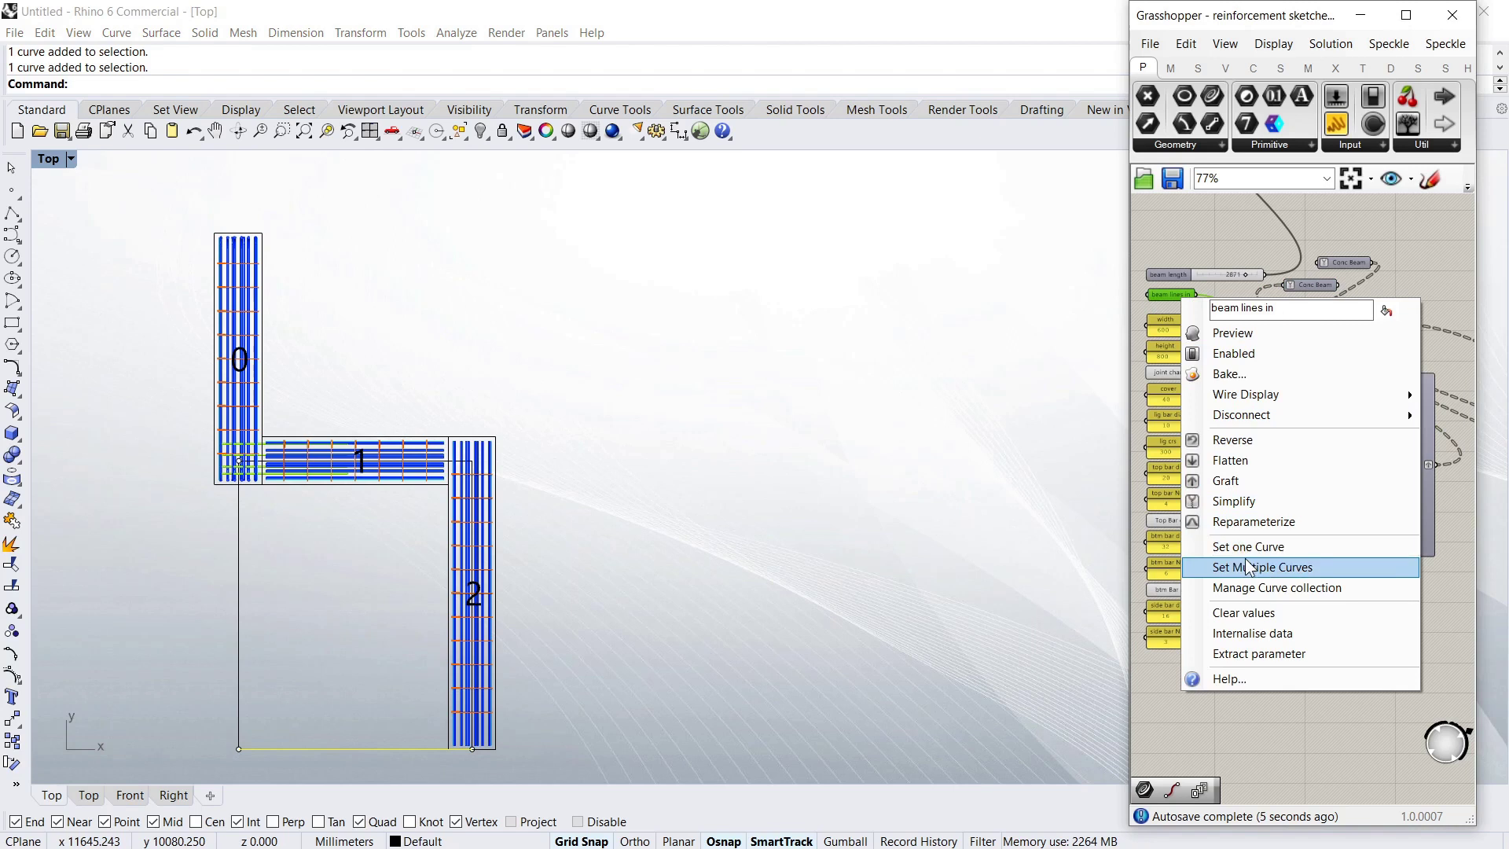
click(1248, 566)
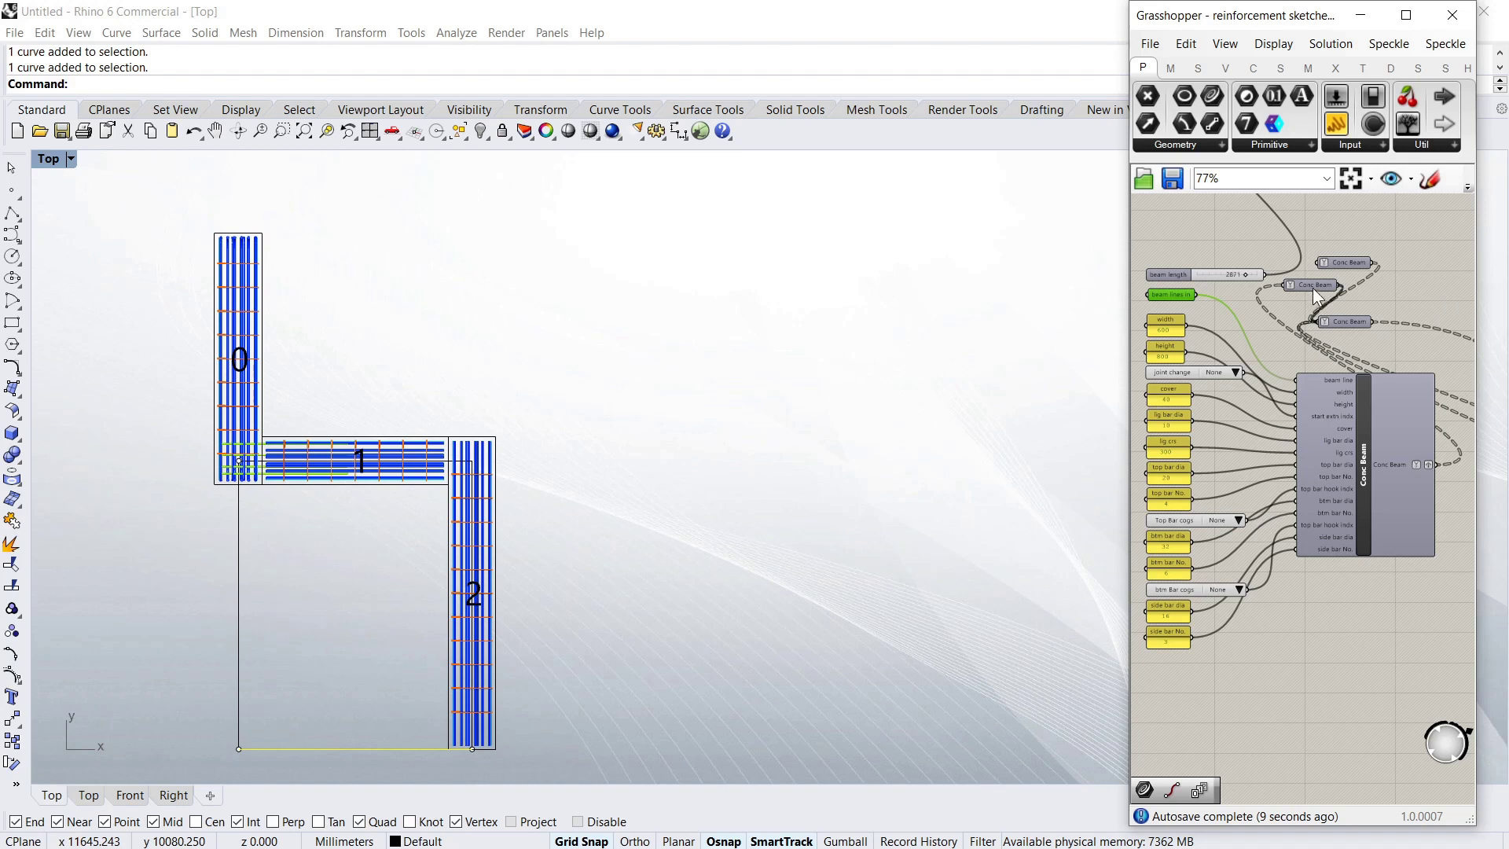
drag(1313, 287, 1344, 281)
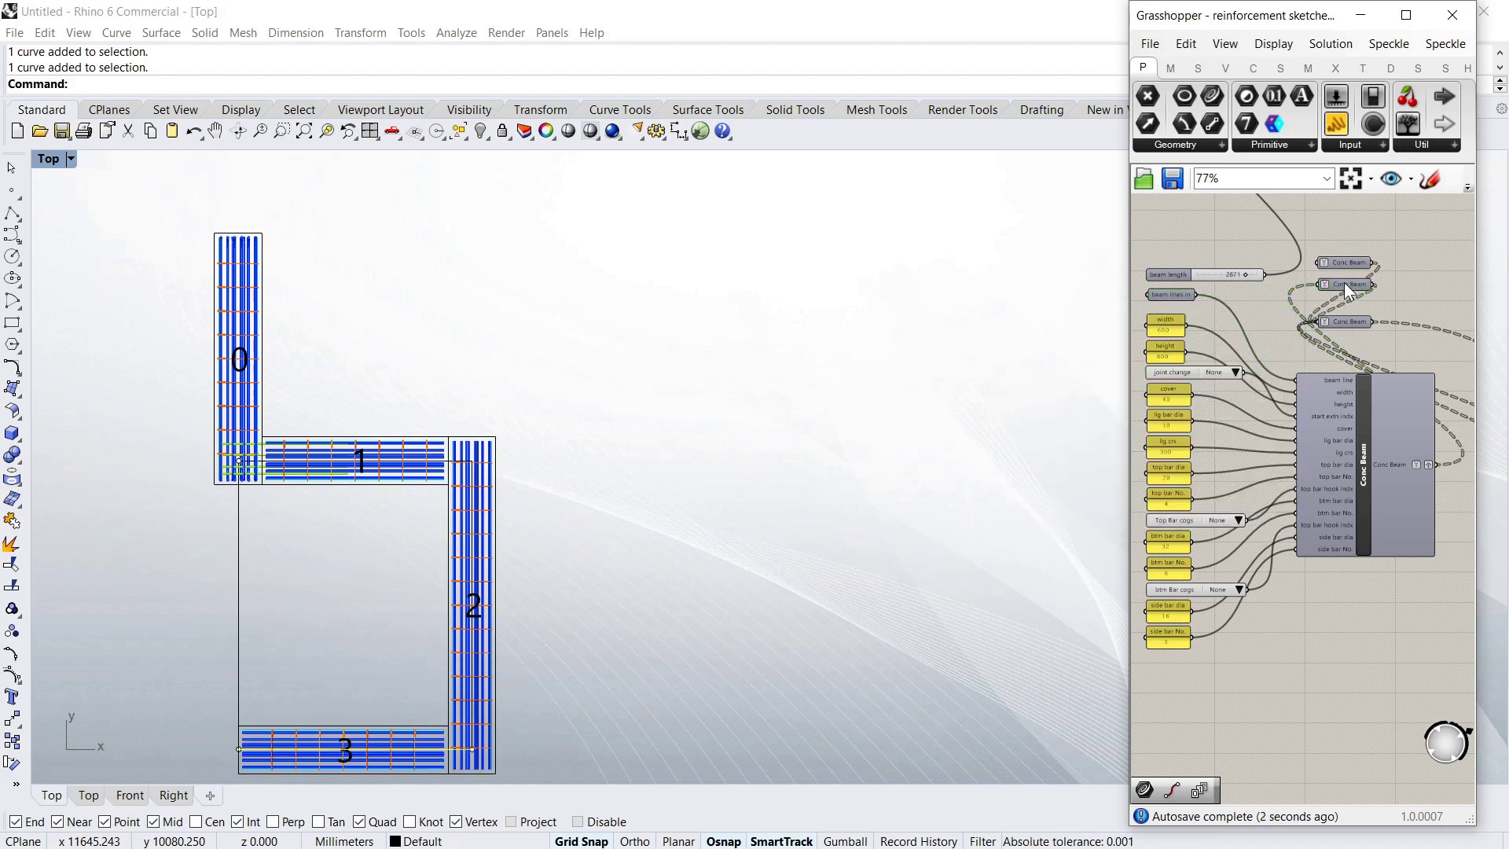
click(1344, 282)
right_click(1349, 289)
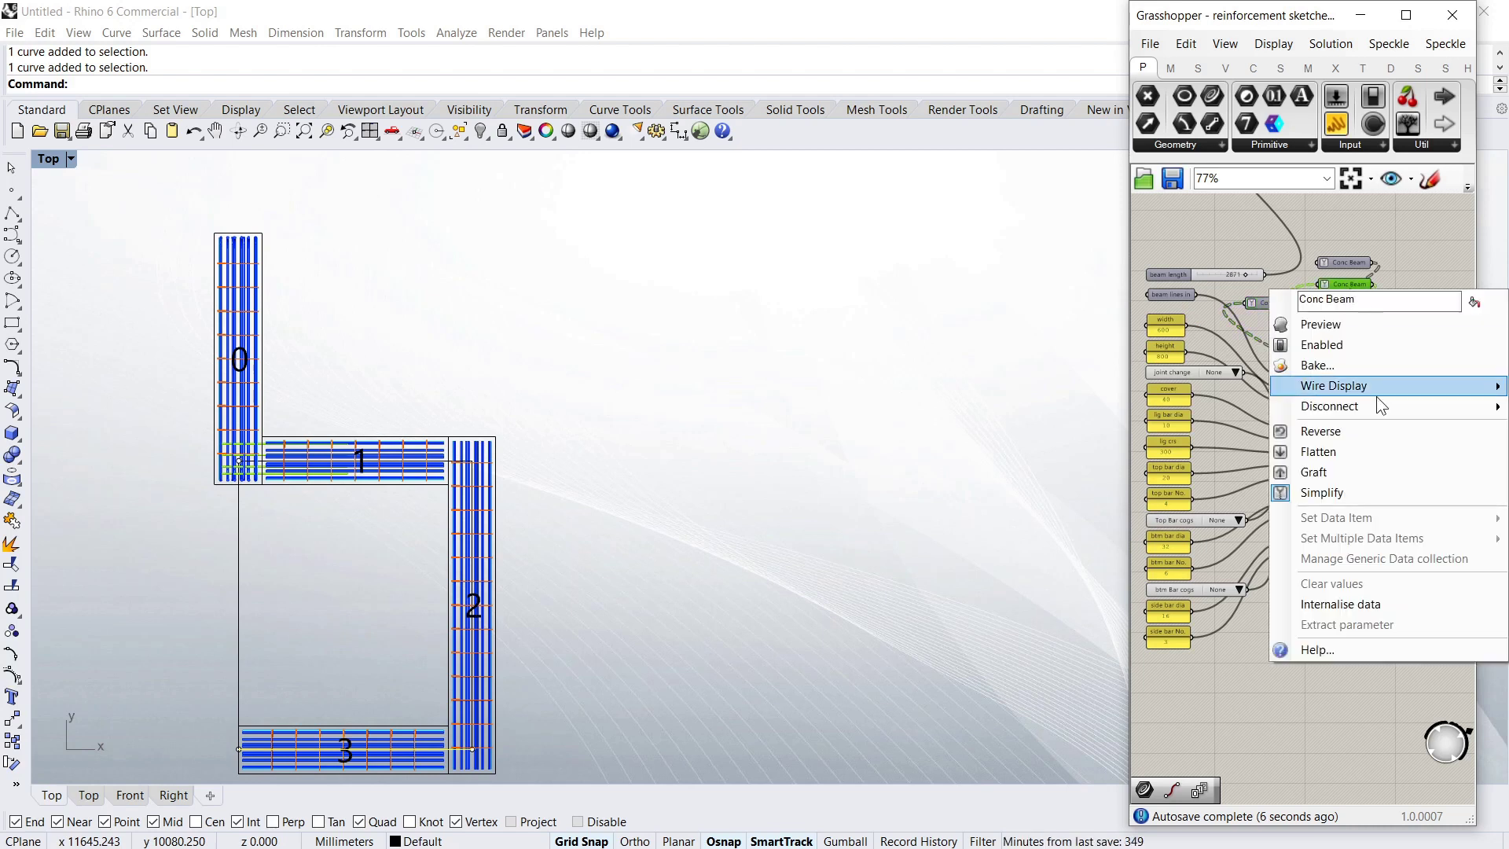
click(1348, 597)
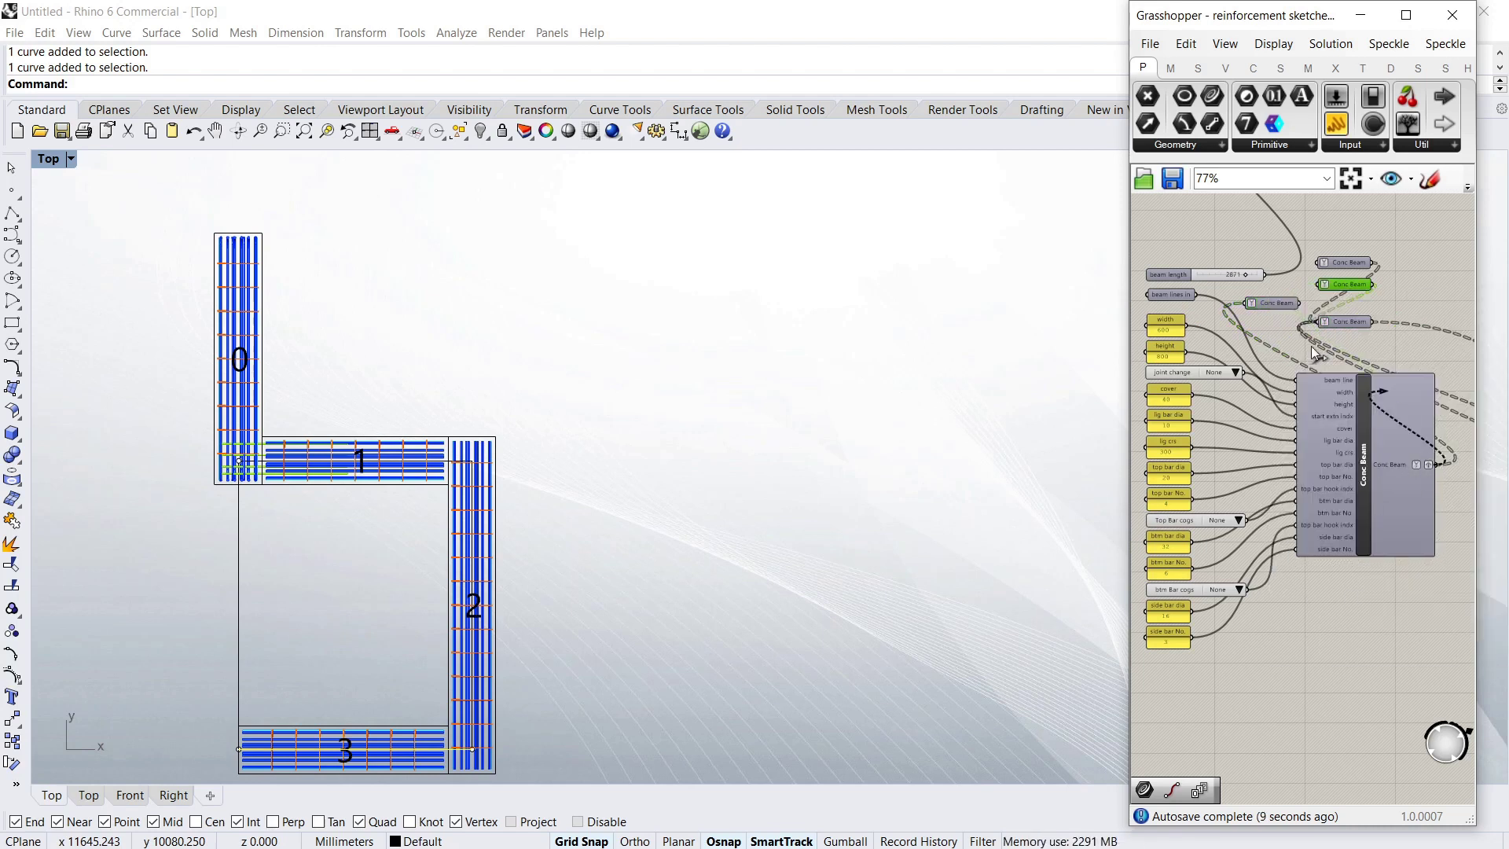
right_click(1178, 294)
click(1237, 561)
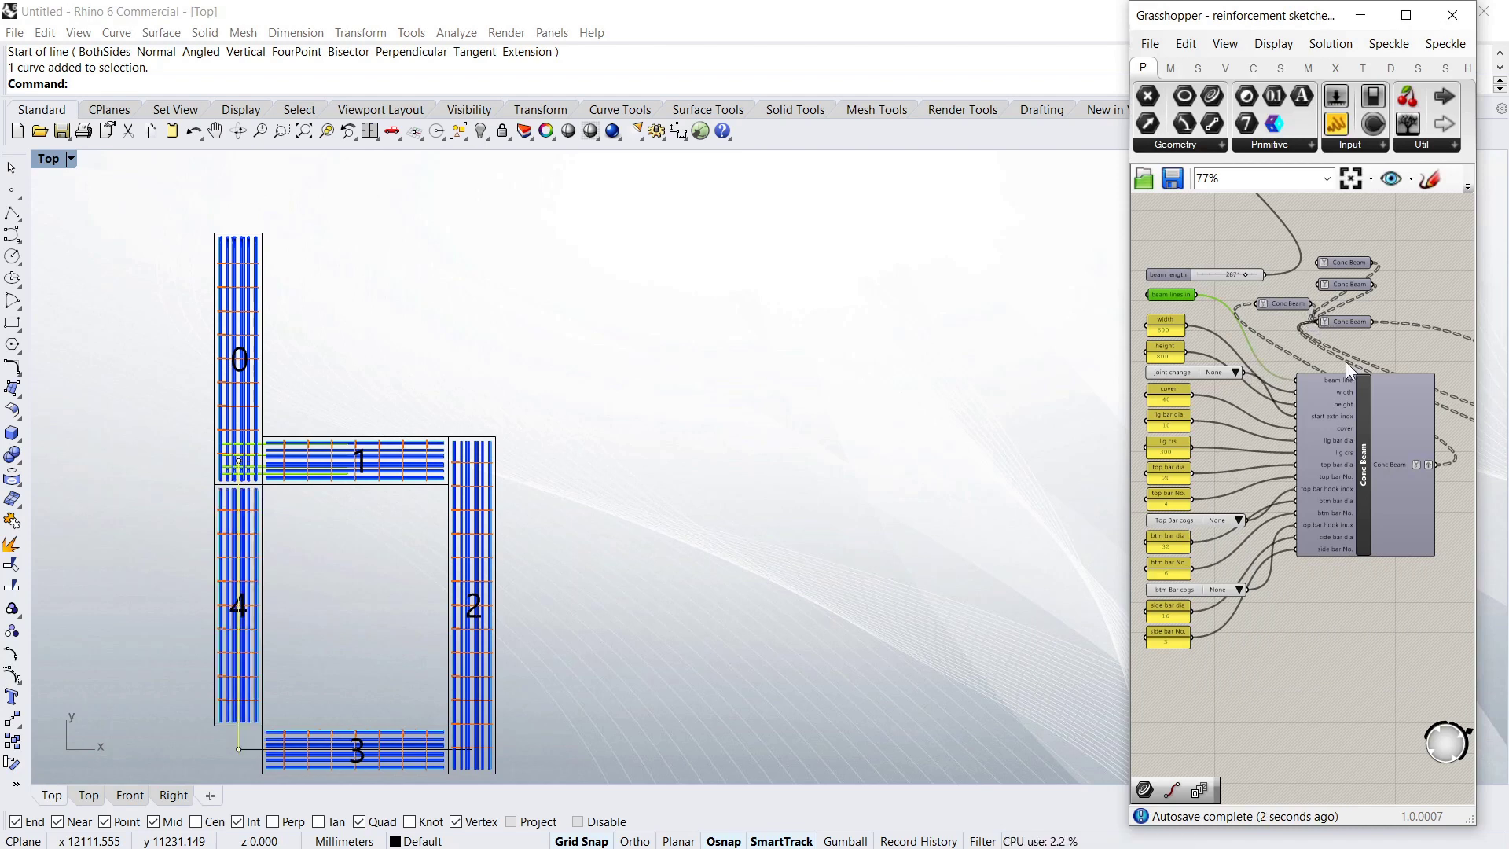
Set the joint change value list to Start, after trying End first
click(1232, 394)
scroll(1153, 380, up, 3)
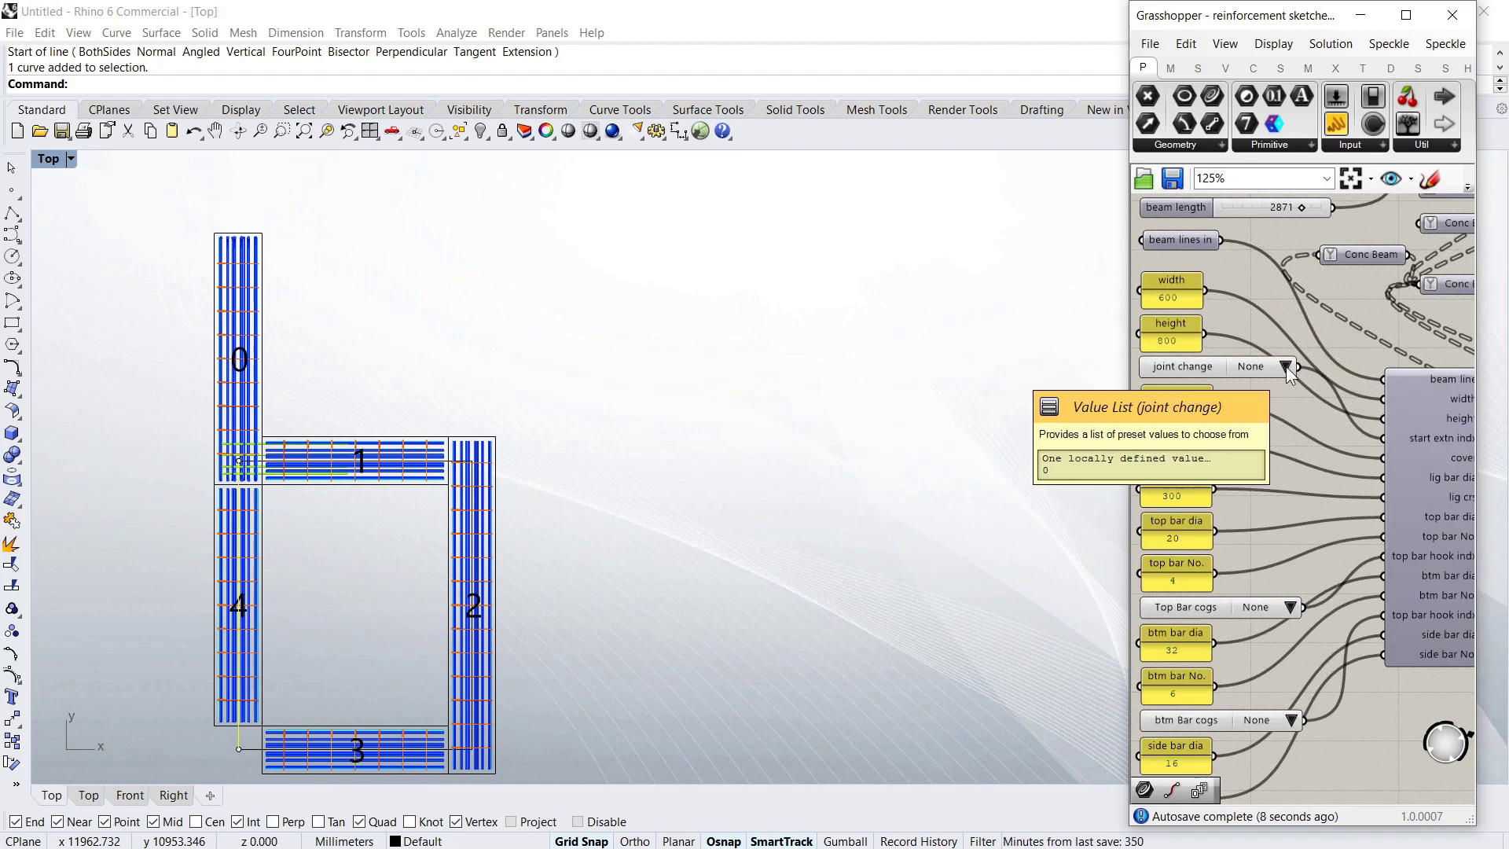
click(1286, 368)
click(1320, 417)
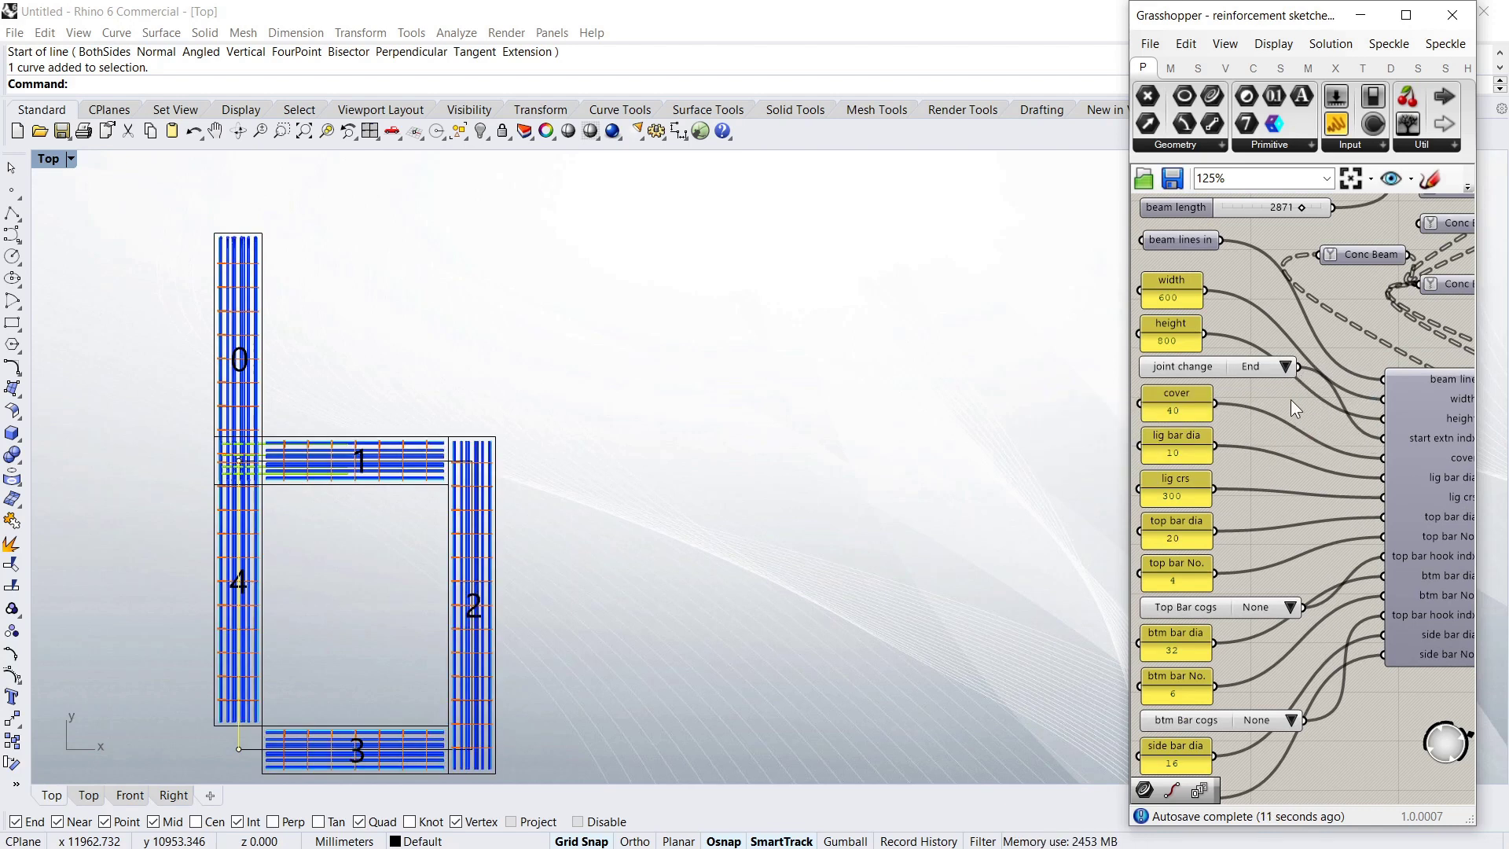
click(1286, 369)
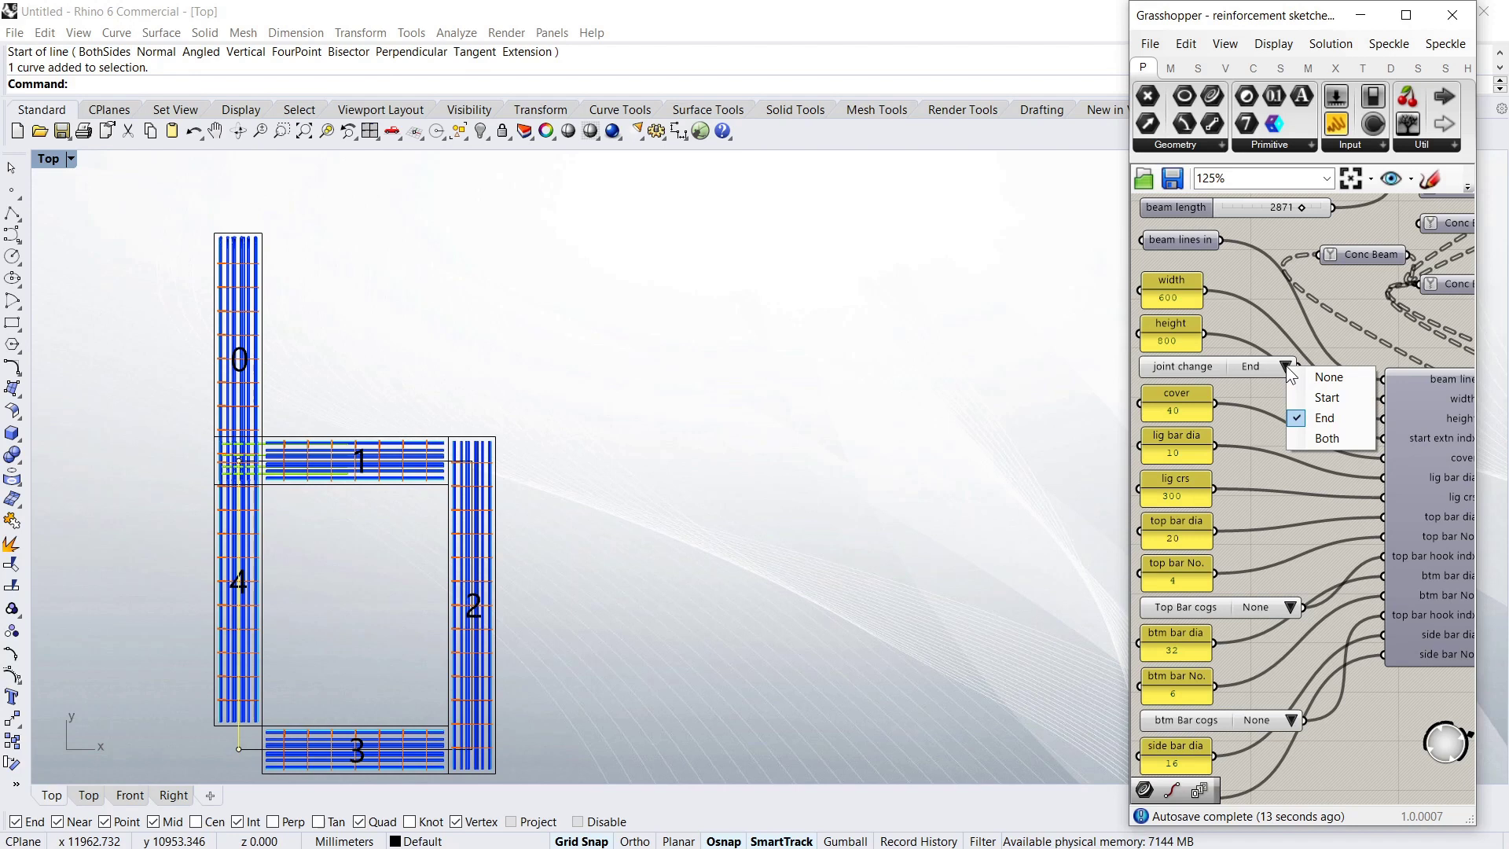
click(1312, 399)
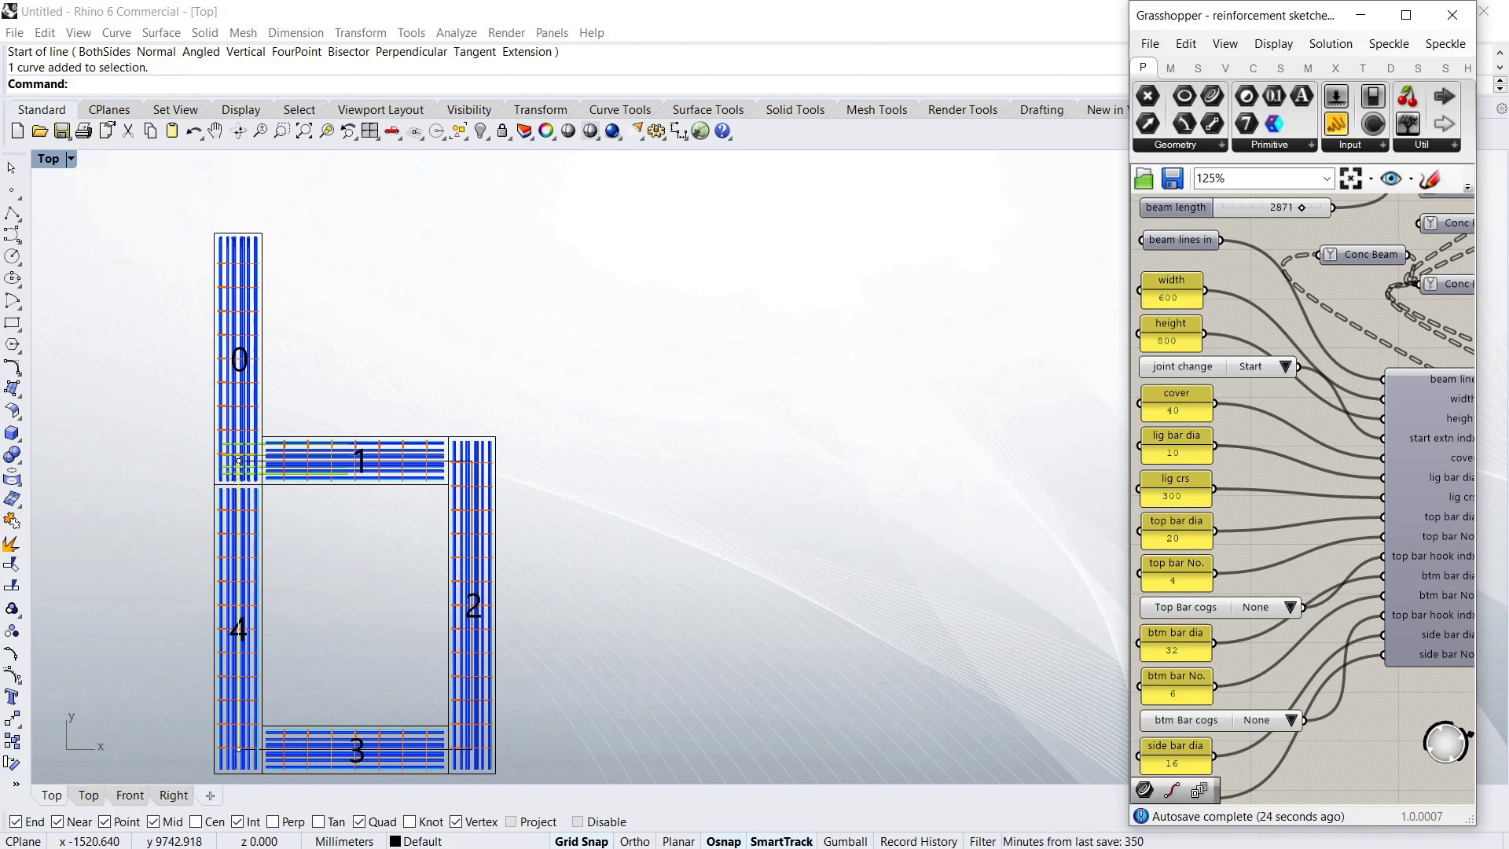
Zoom and orbit the imported five-beam rebar model in Revit's 3D view
scroll(634, 376, down, 3)
scroll(506, 515, up, 3)
scroll(516, 454, down, 2)
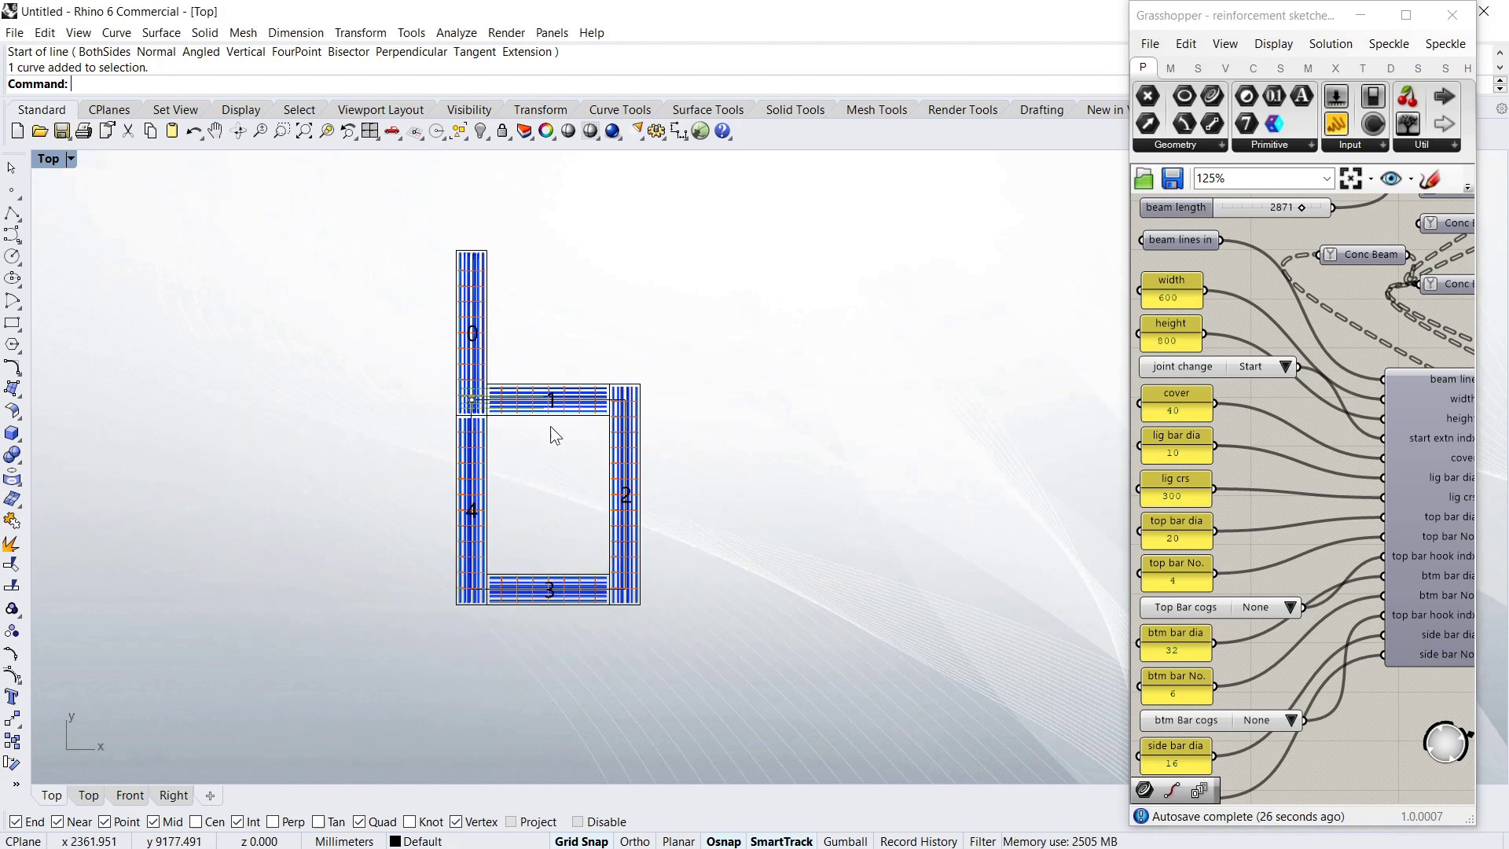
scroll(553, 434, up, 2)
scroll(556, 515, down, 1)
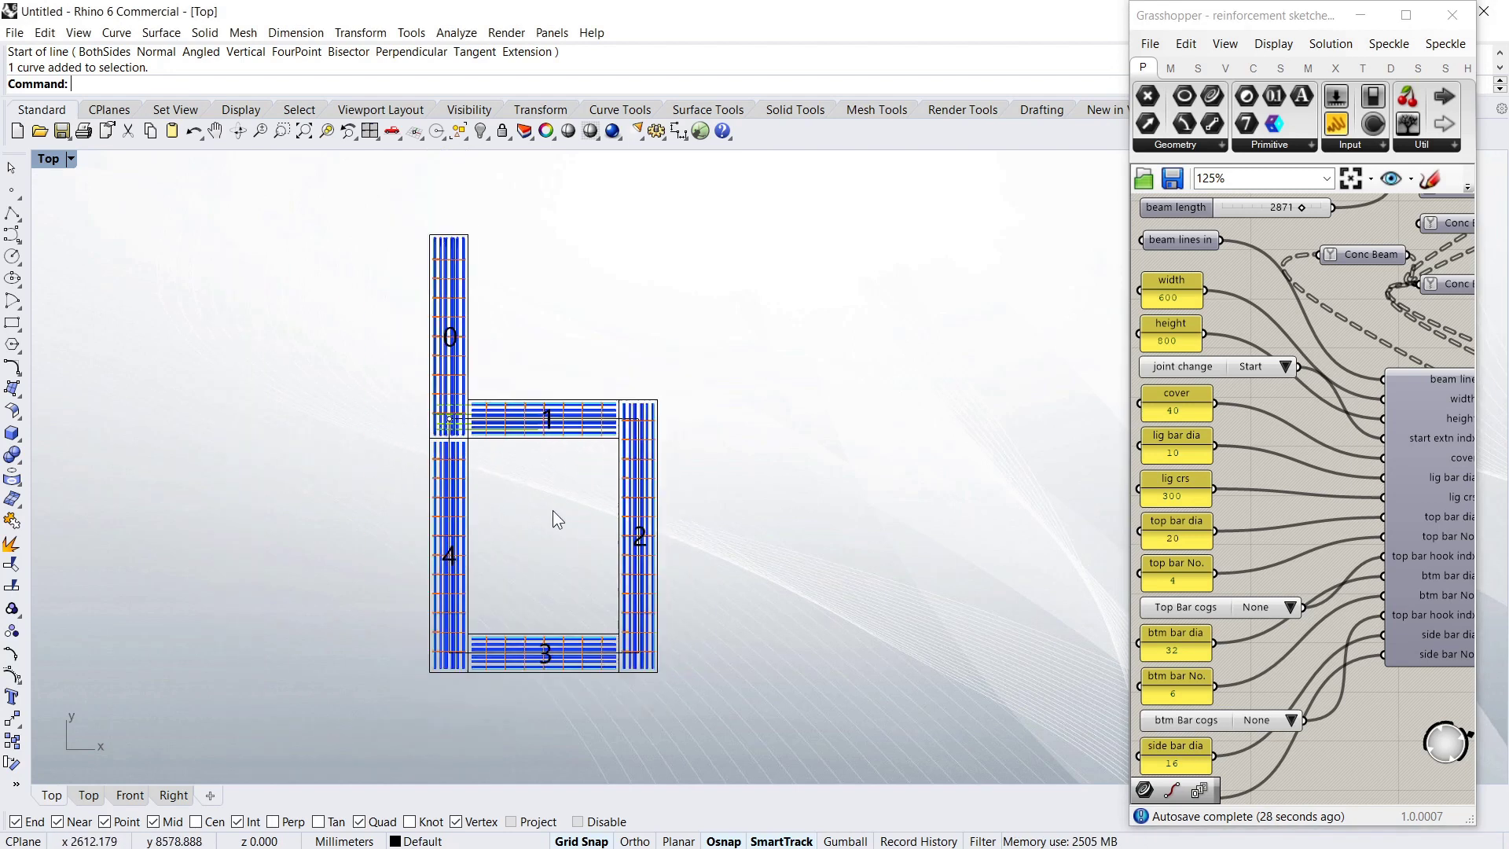
scroll(556, 516, up, 1)
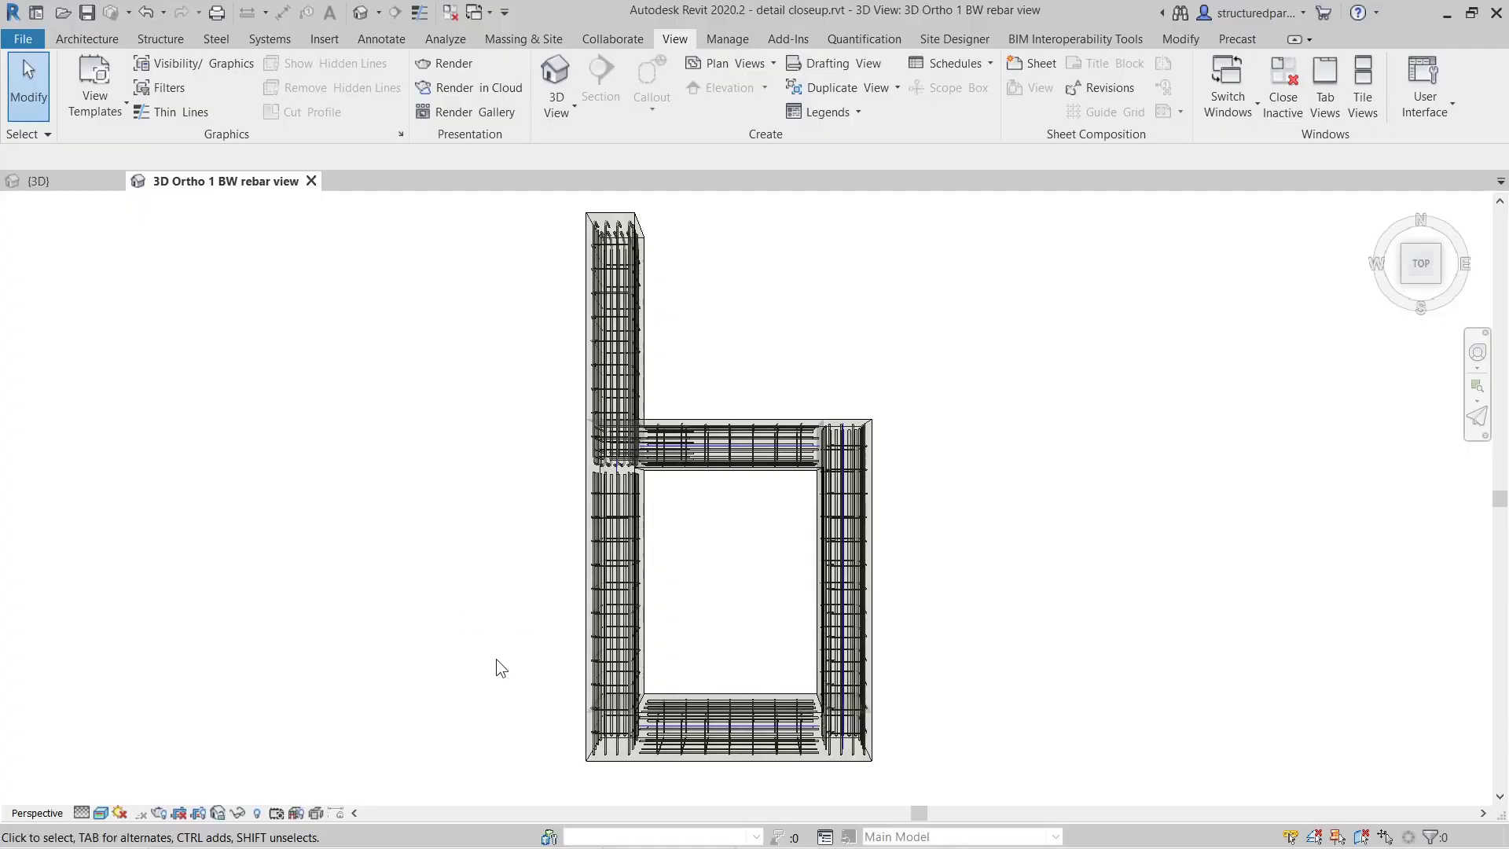
mouse_move(497, 659)
shift+middle_down()
mouse_move(552, 637)
mouse_move(610, 498)
shift+middle_up()
Orbit and zoom the 3D Ortho view down onto the stepped beam junction
mouse_move(498, 634)
shift+middle_down()
mouse_move(691, 641)
mouse_move(640, 619)
shift+middle_up()
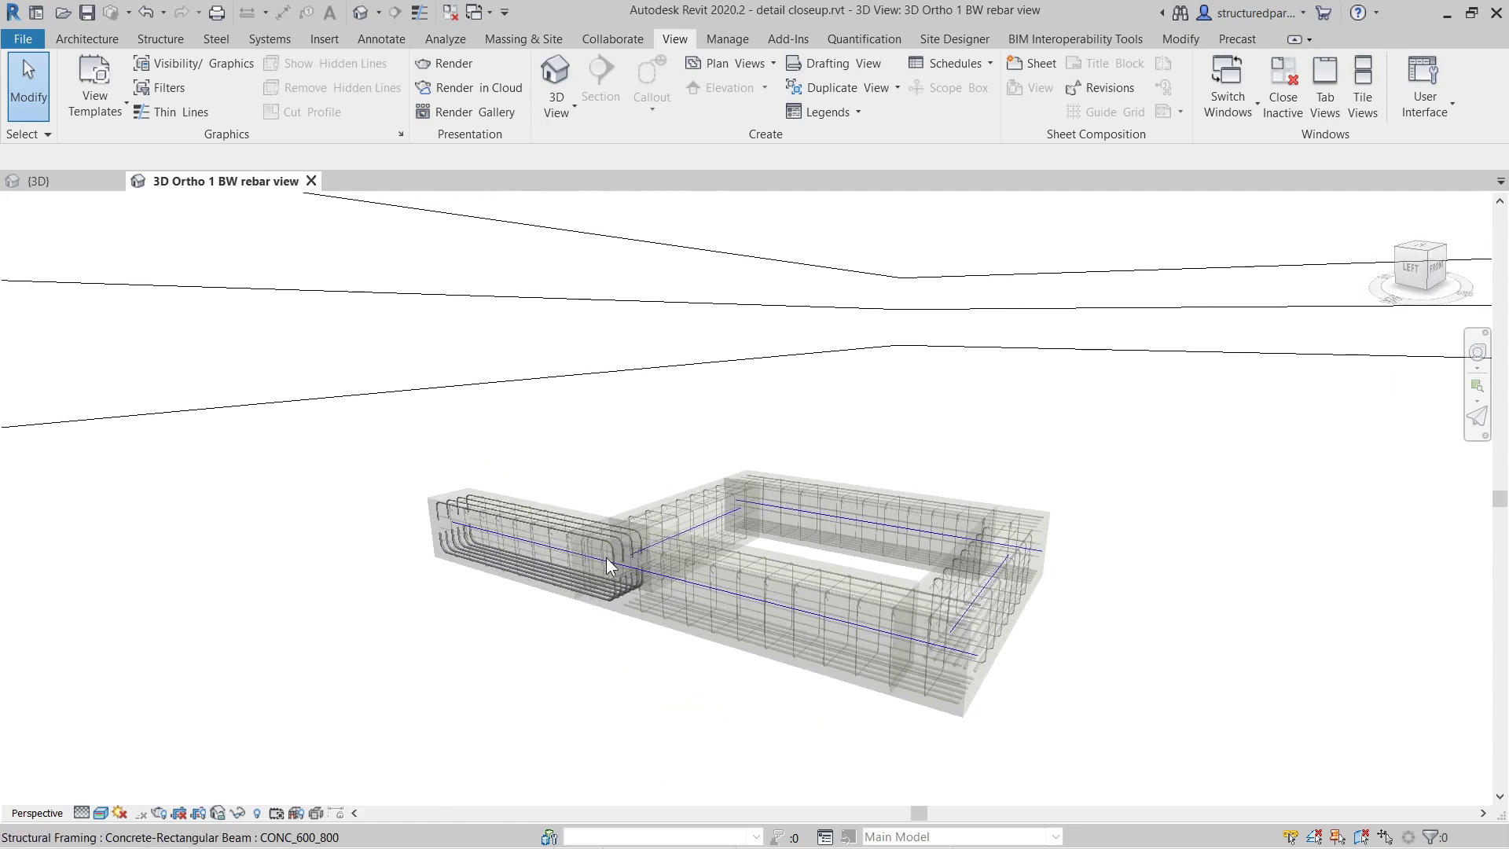
scroll(625, 543, up, 2)
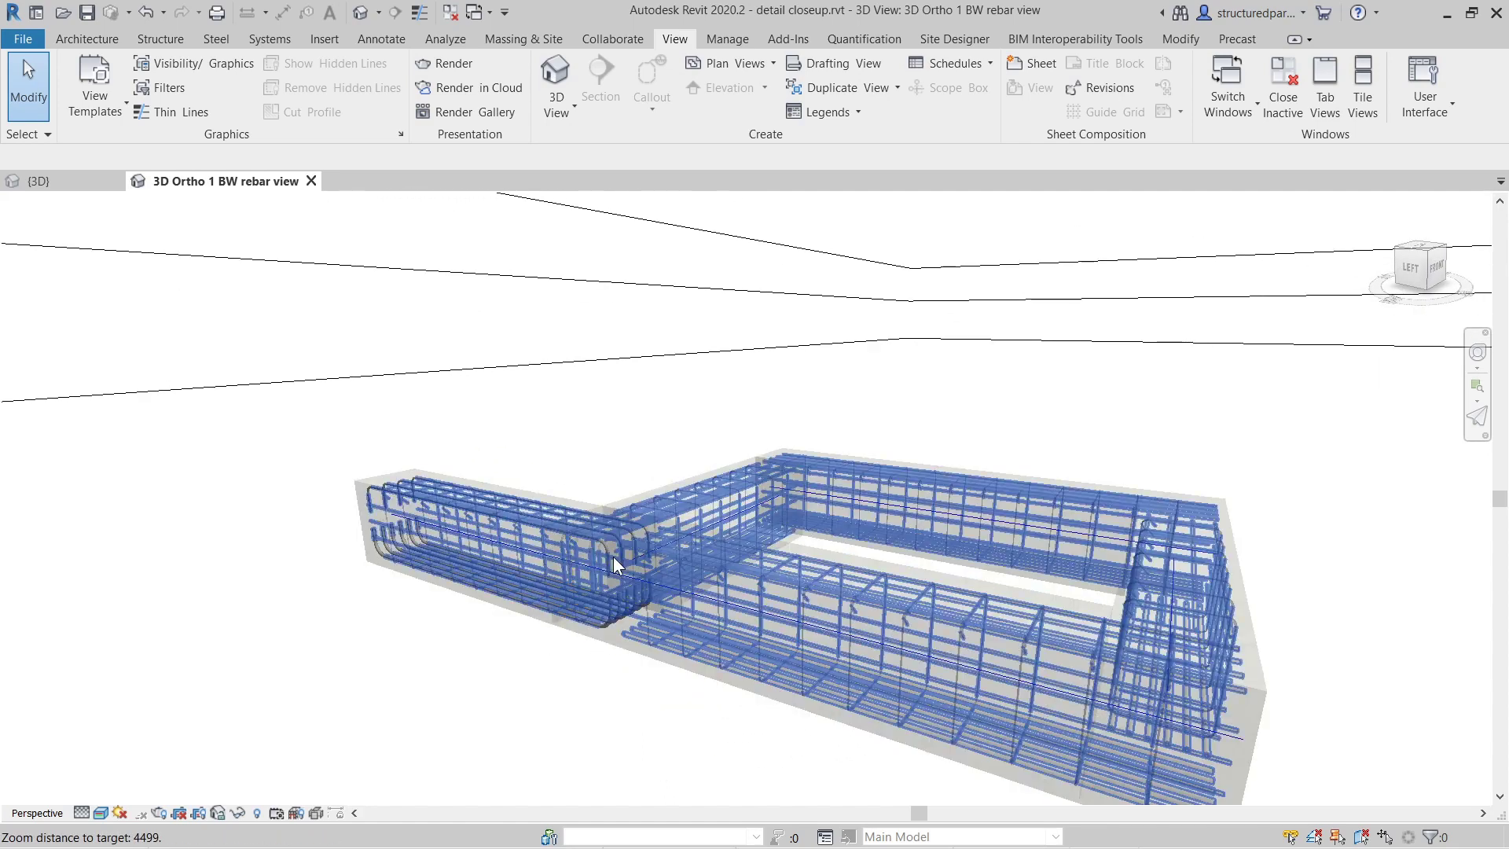
scroll(613, 556, up, 2)
scroll(604, 565, up, 2)
scroll(603, 566, up, 1)
scroll(604, 566, up, 1)
scroll(603, 565, up, 1)
scroll(603, 566, up, 1)
shift+middle_drag(663, 527, 522, 616)
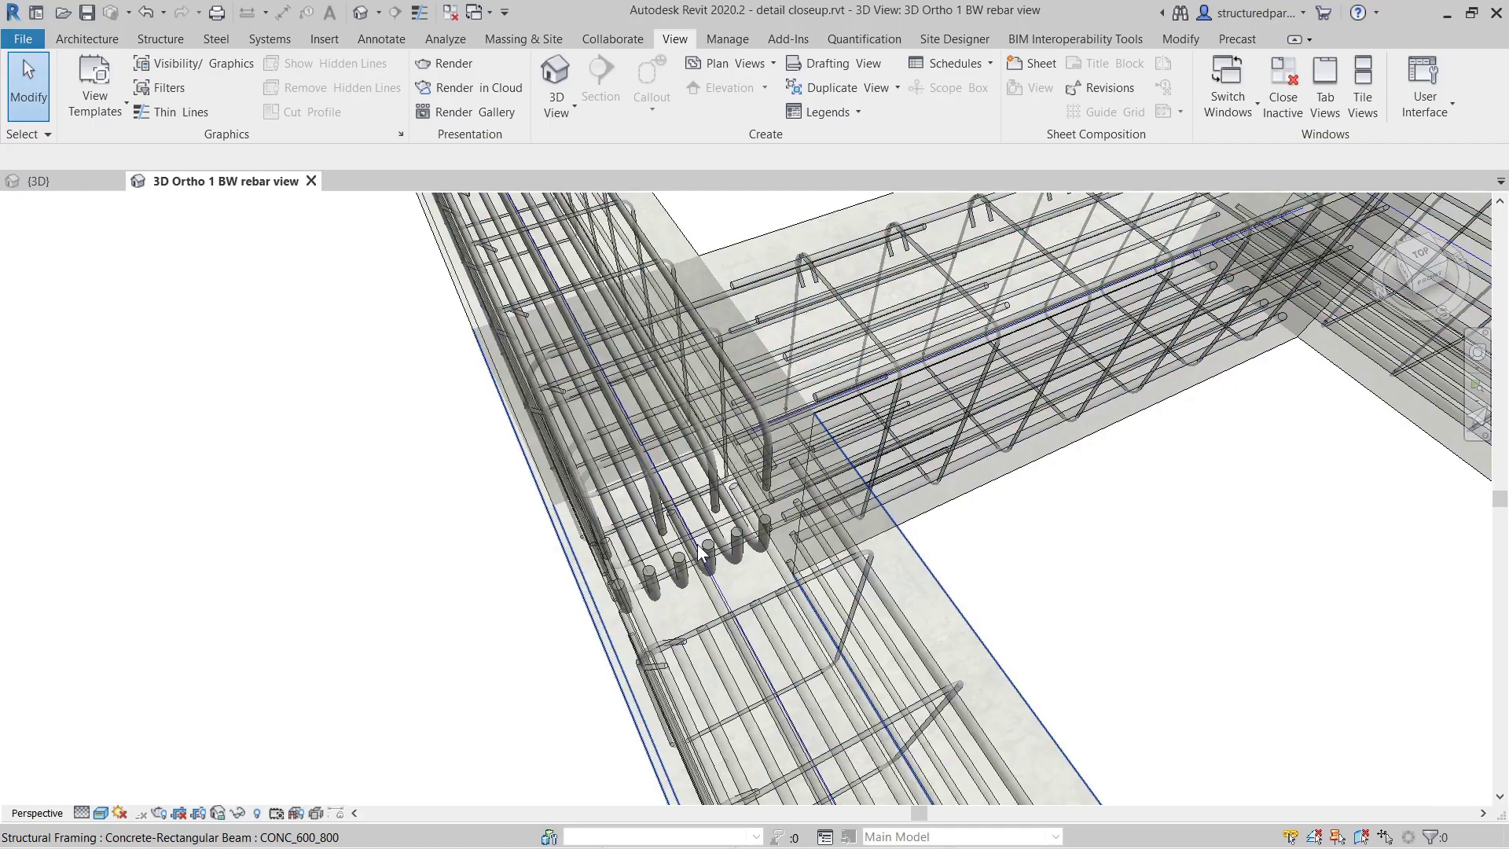
mouse_move(702, 553)
shift+middle_down()
mouse_move(726, 560)
mouse_move(883, 519)
shift+middle_up()
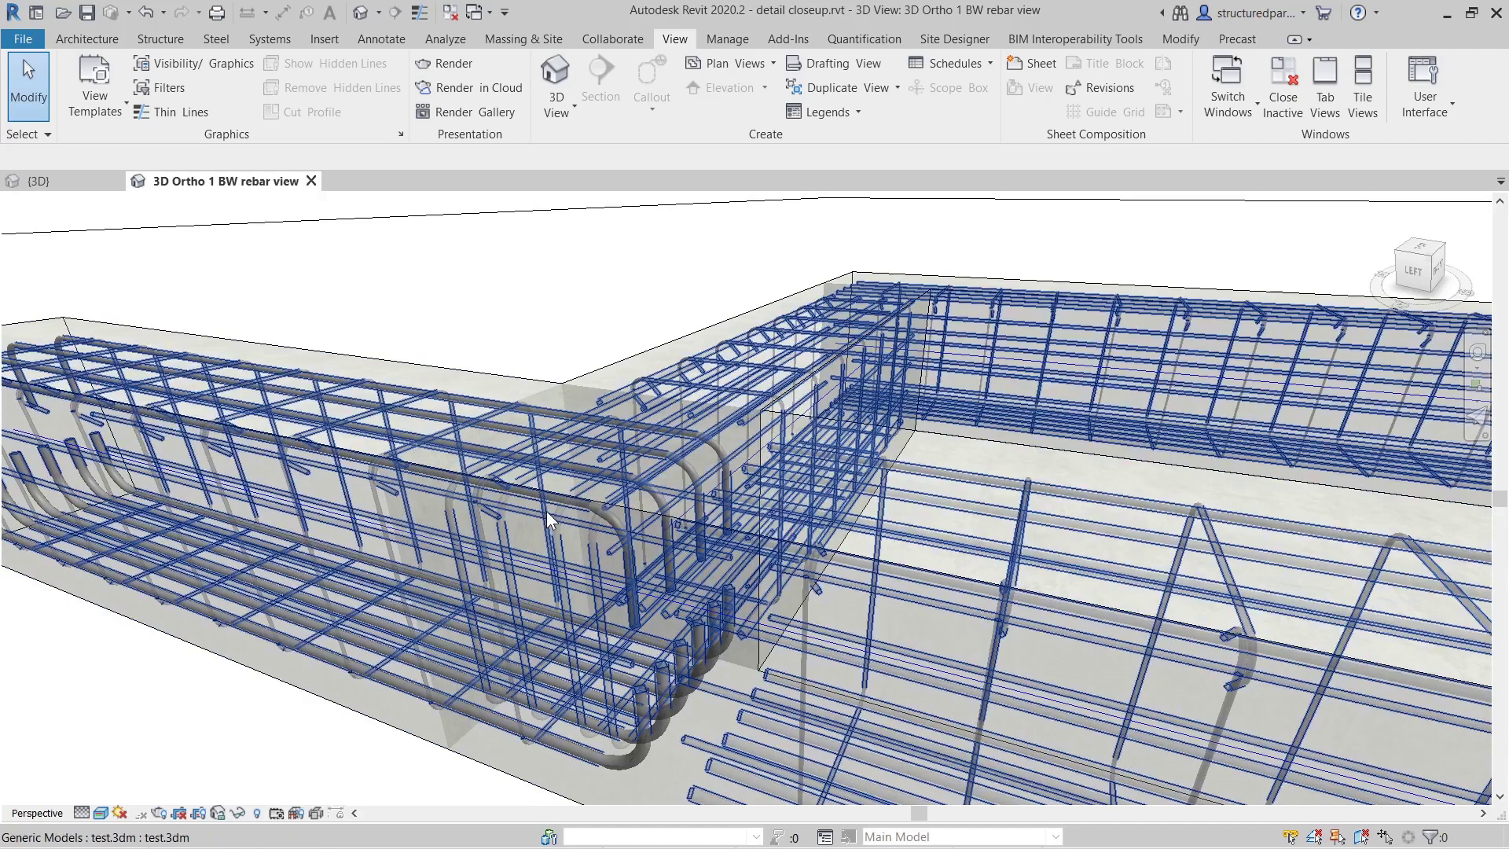
Select the left beam and transverse beam to check them, then clear the selection
click(515, 379)
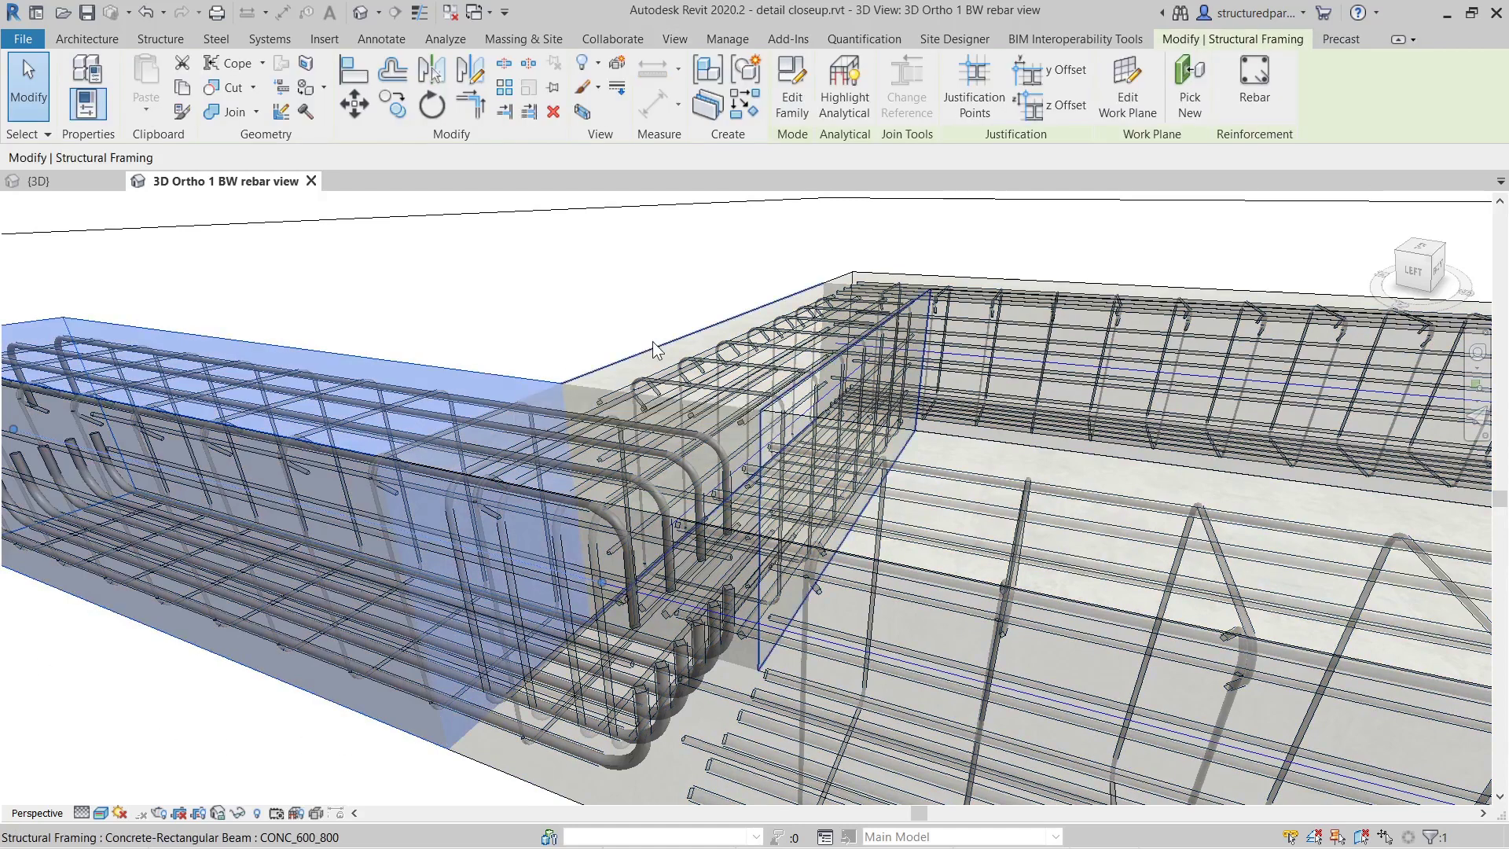
click(631, 363)
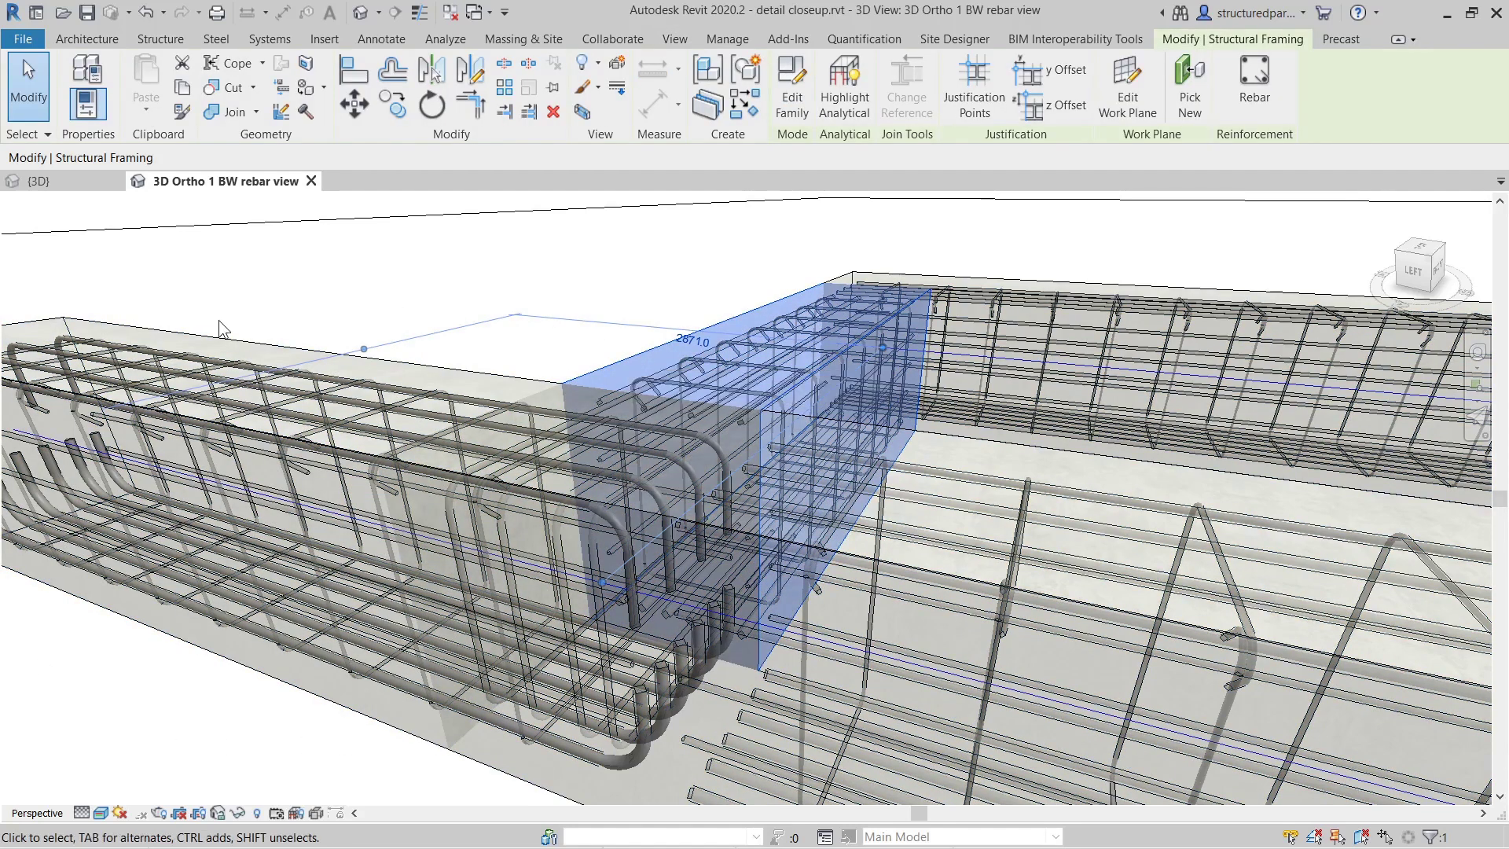
key(Escape)
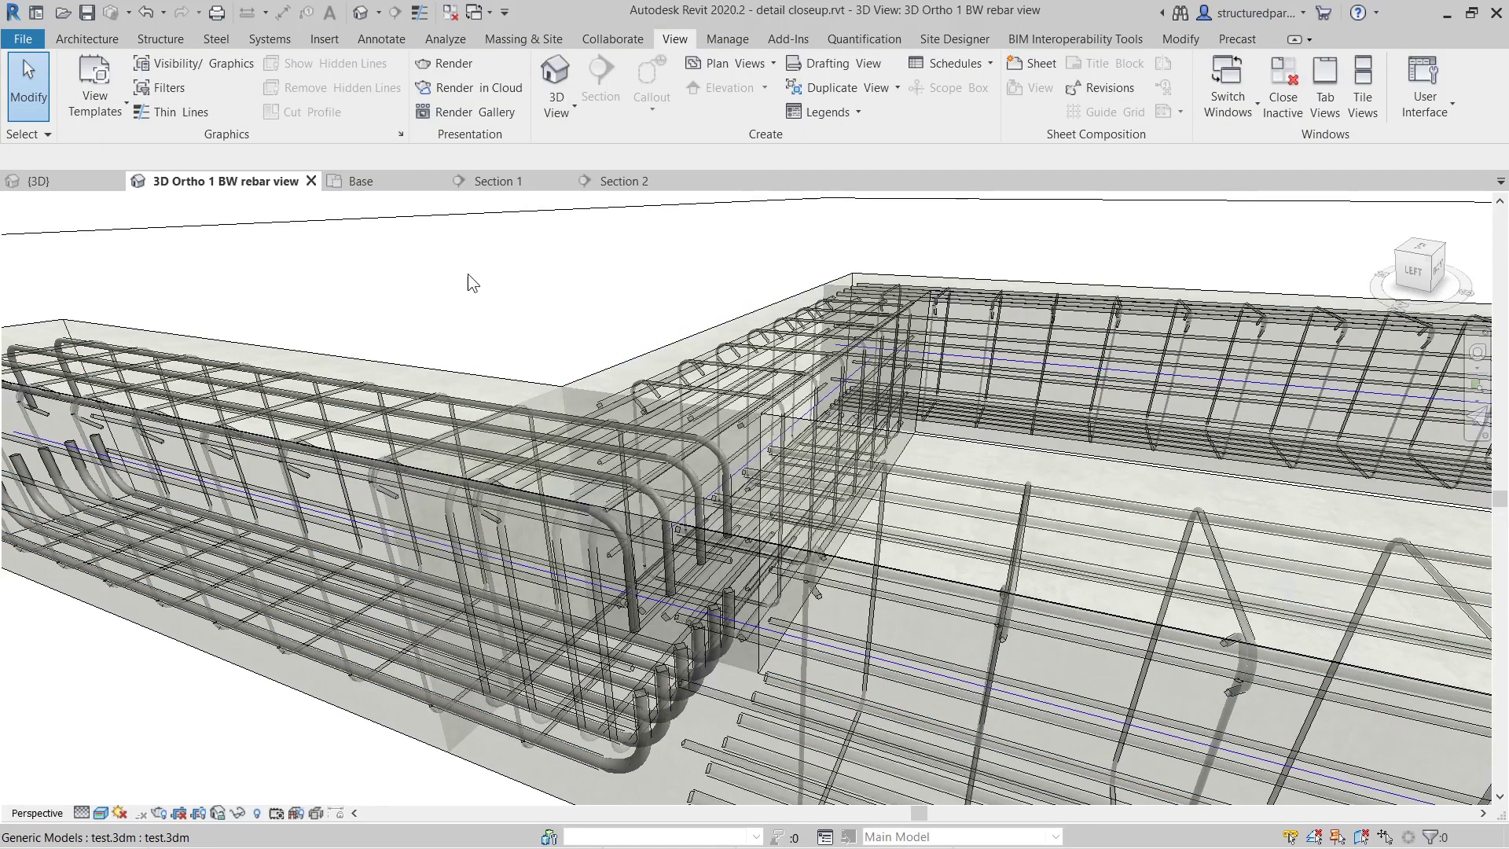
Review the Section 1 and Section 2 rebar views, then select the right-hand edge curve
click(496, 187)
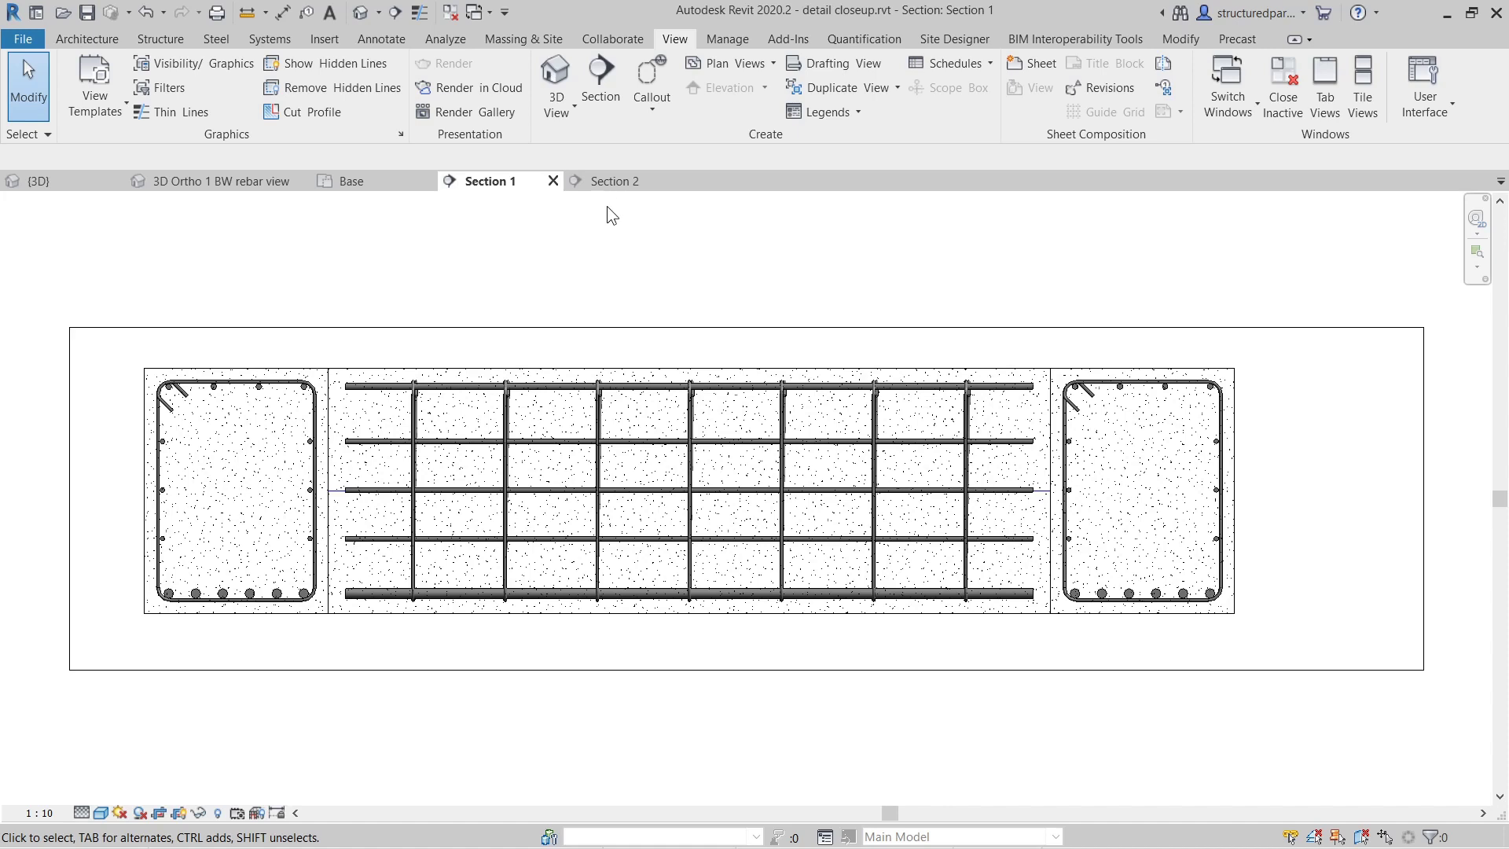
click(608, 183)
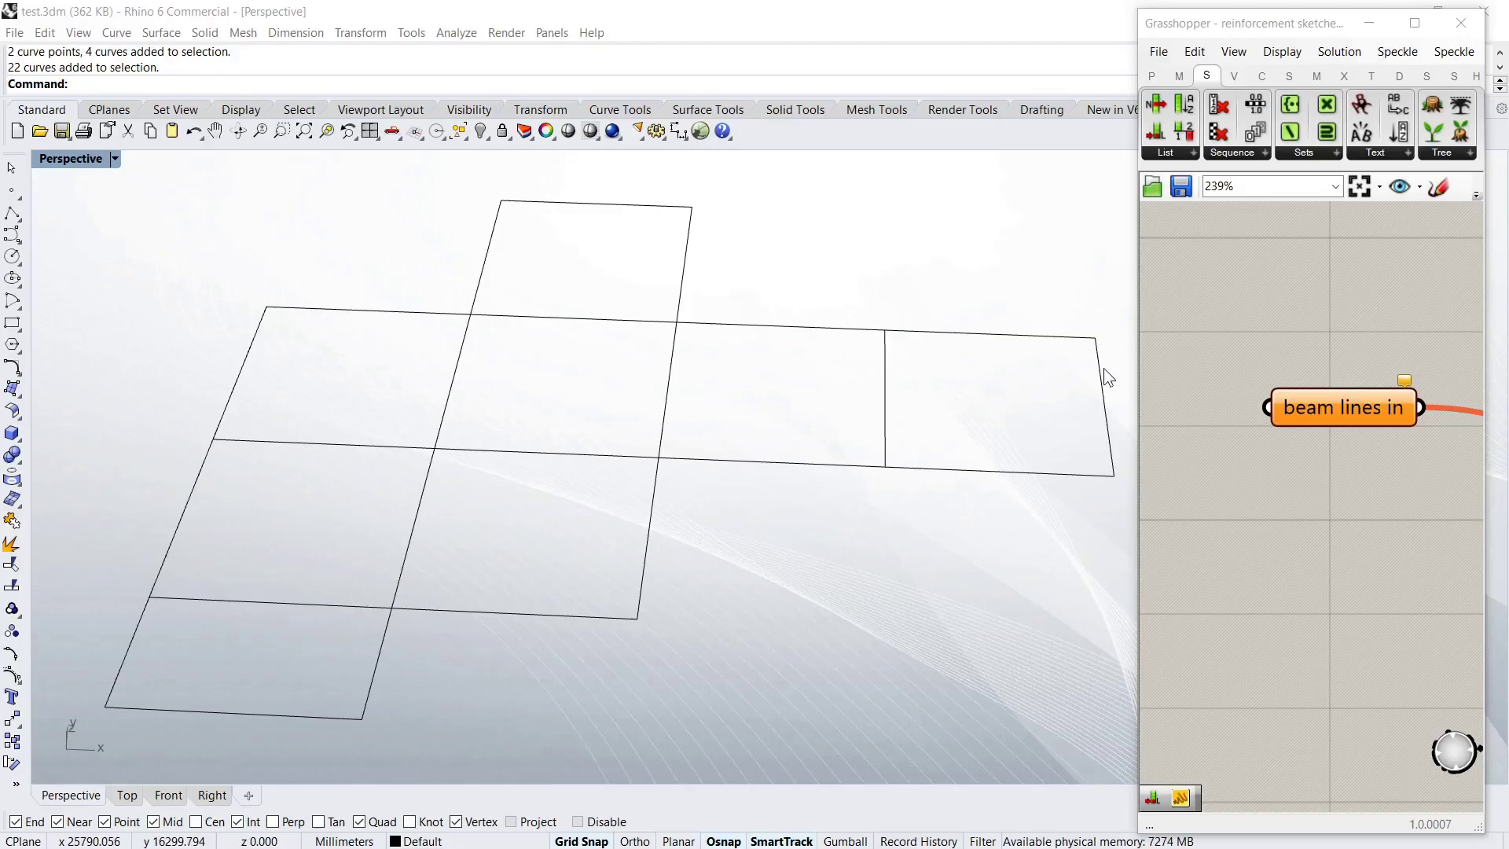
click(1100, 374)
Assign the edge curve, then the four right-hand curves, as the beam lines
right_click(1316, 417)
click(1336, 696)
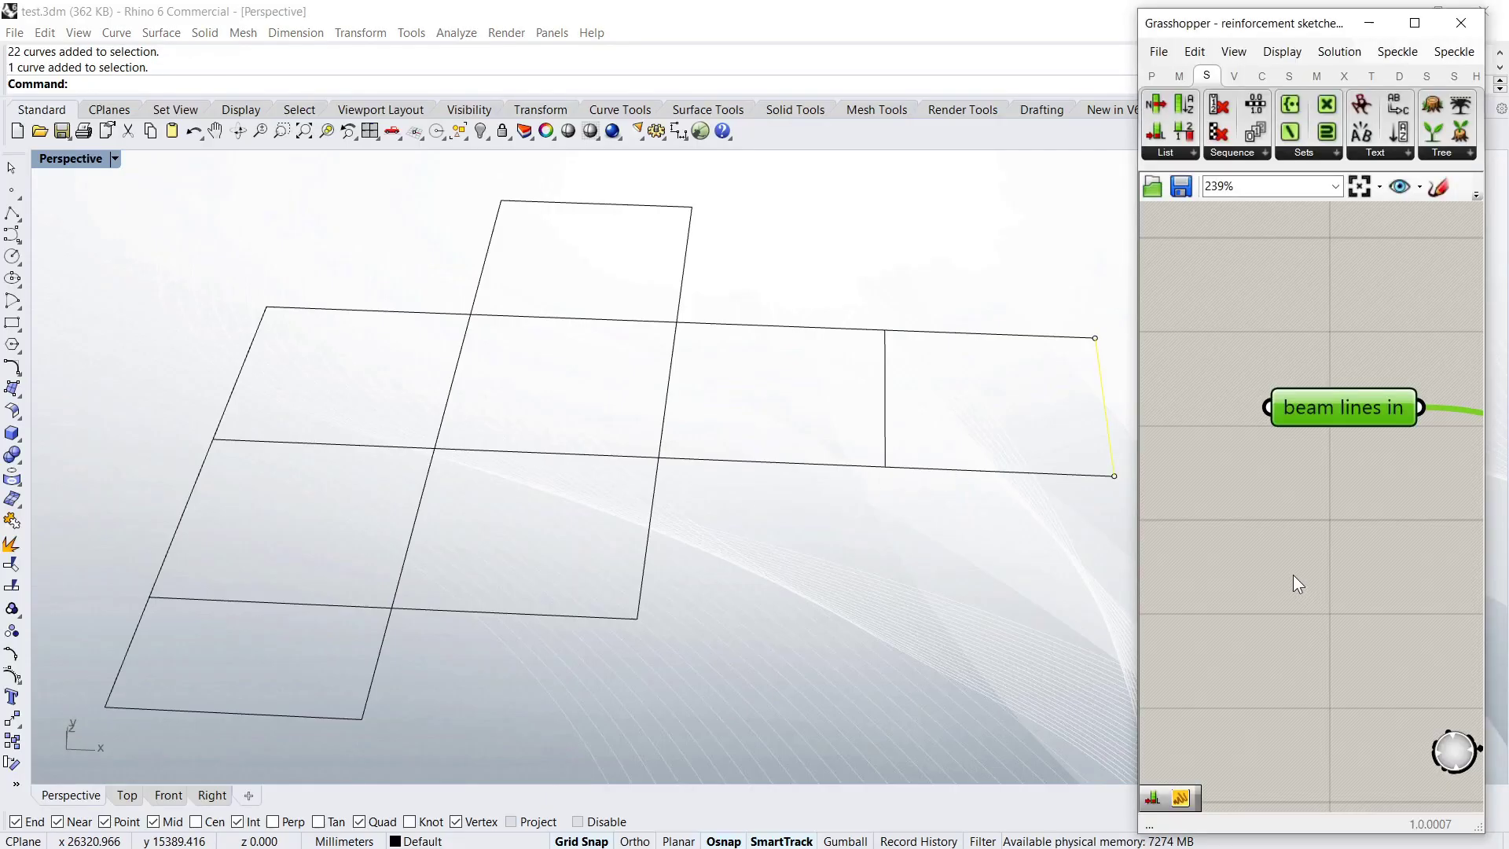
drag(836, 288, 1125, 512)
click(1344, 410)
right_click(1344, 409)
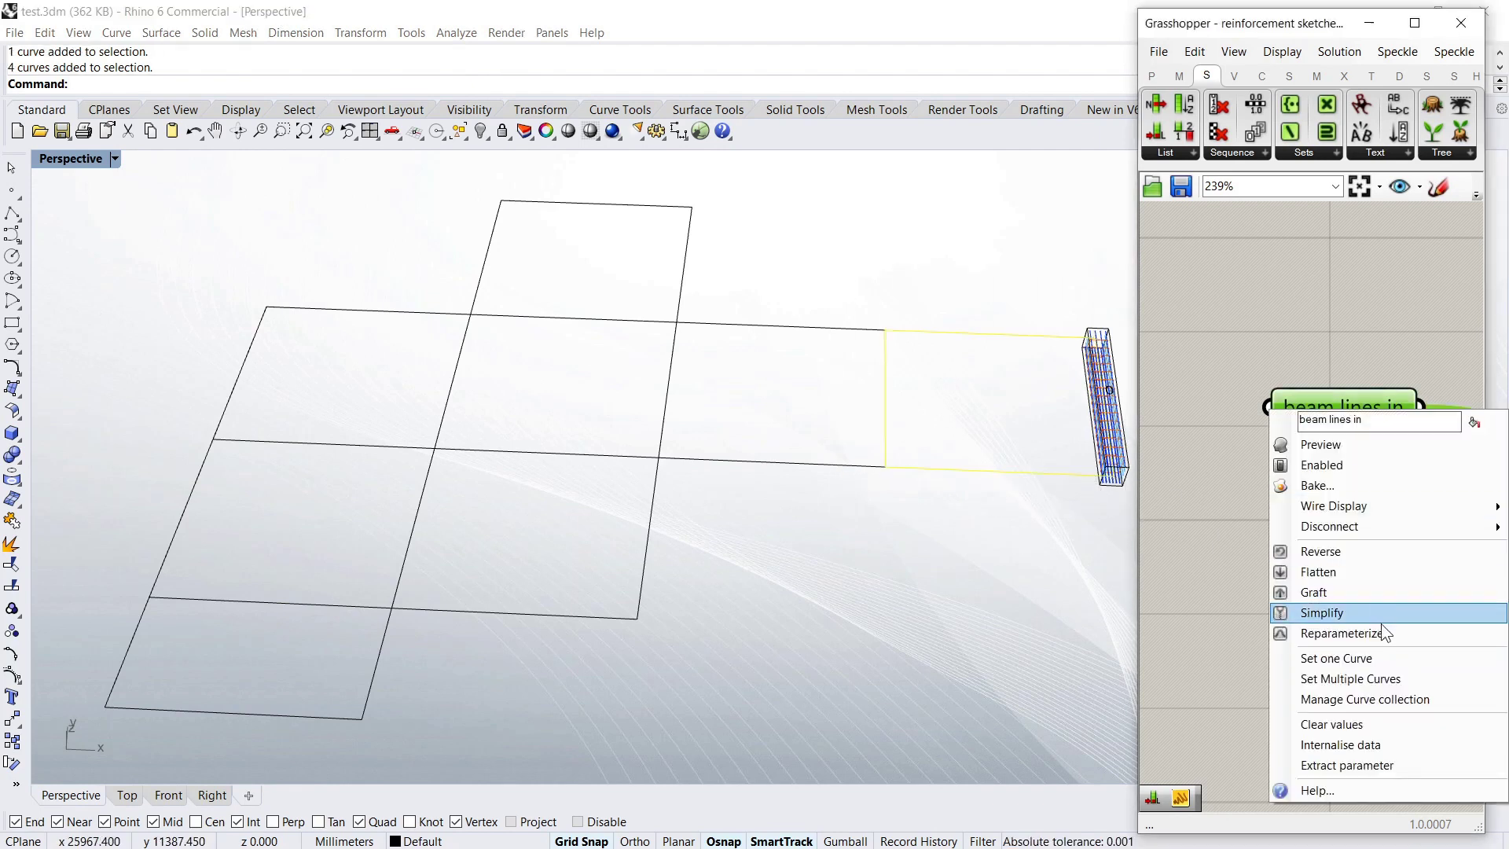
click(1371, 682)
click(841, 493)
Assign all 22 grid curves as beam lines with Set Multiple Curves
drag(1100, 755, 135, 189)
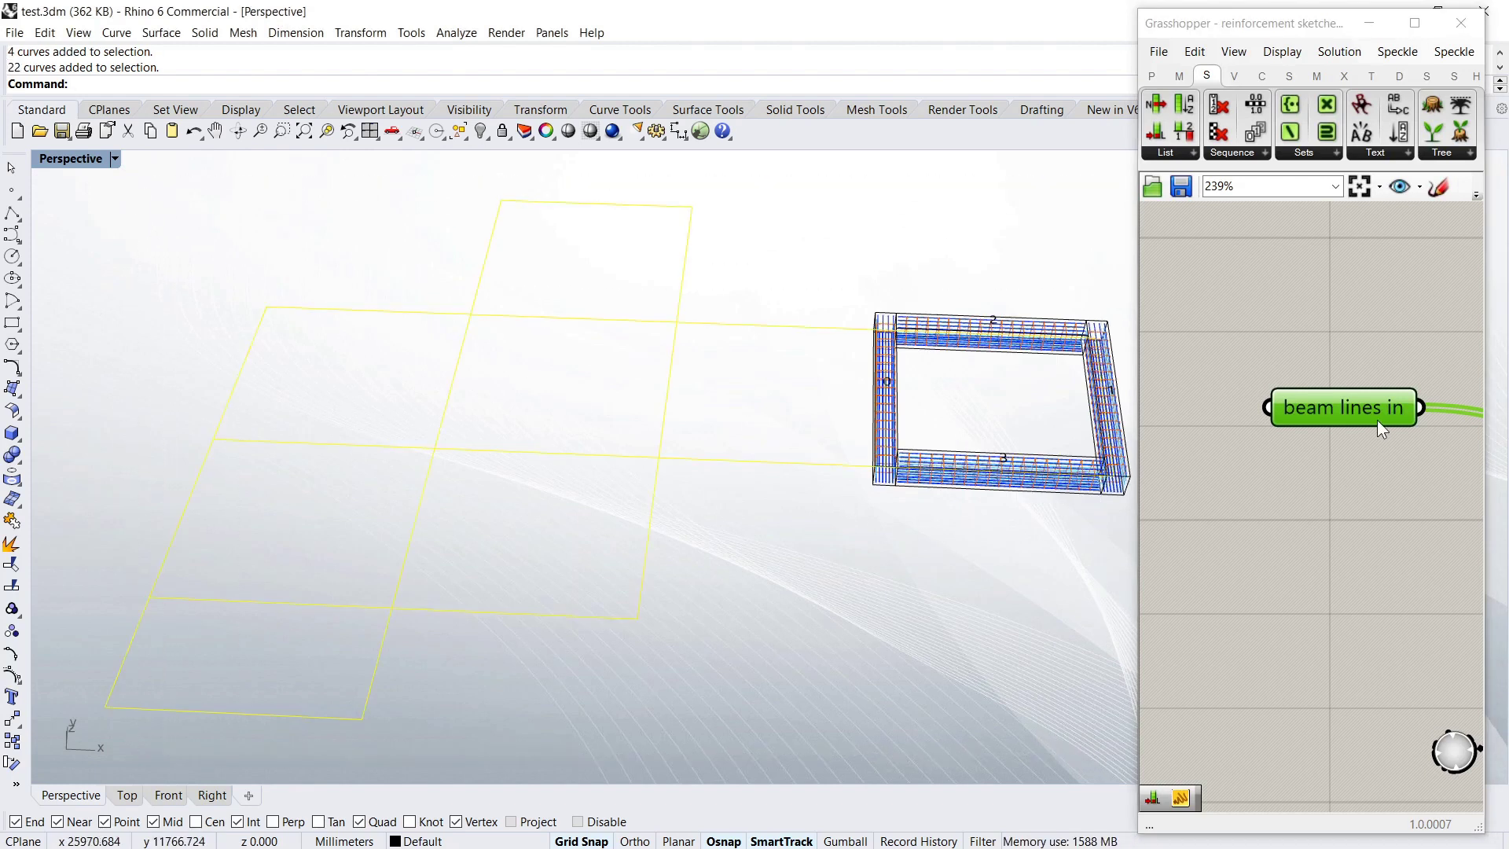
right_click(1360, 395)
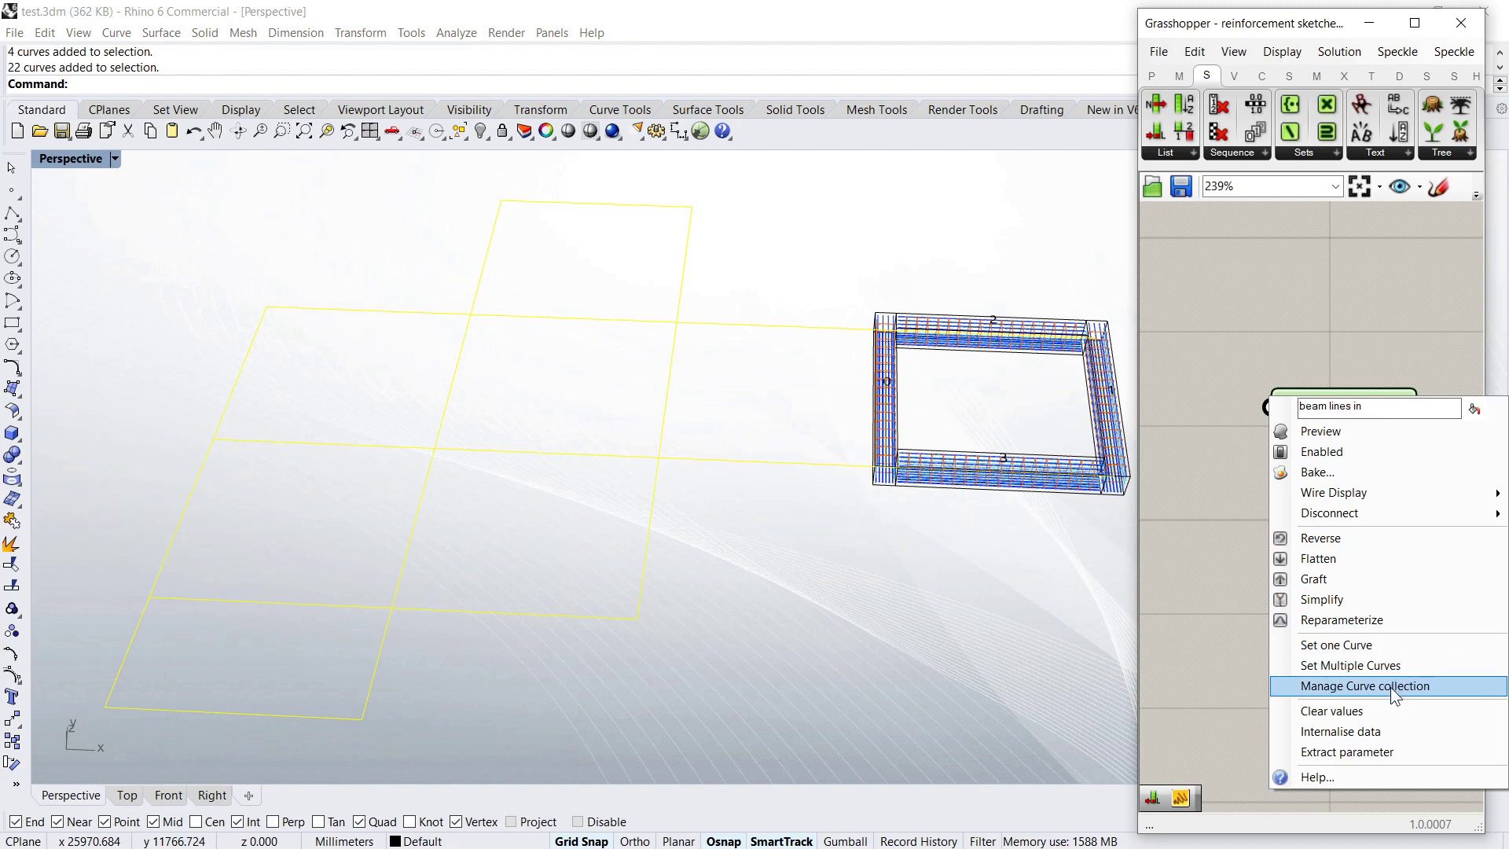
click(1350, 665)
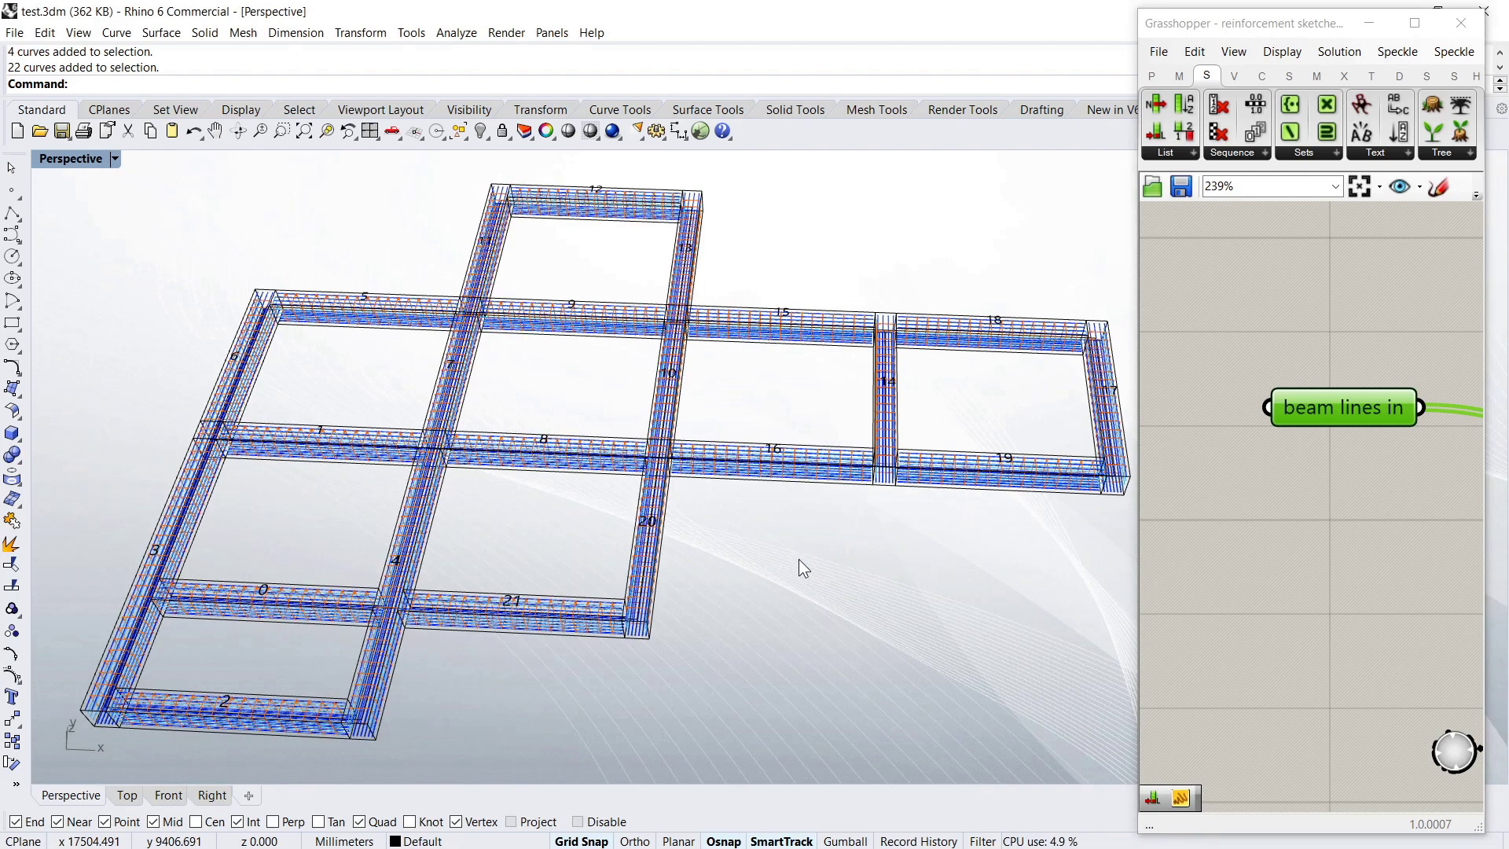
scroll(641, 659, up, 2)
scroll(636, 628, up, 2)
scroll(629, 597, up, 2)
scroll(644, 613, down, 2)
scroll(657, 630, down, 3)
scroll(683, 510, up, 3)
scroll(695, 527, up, 2)
scroll(695, 526, down, 1)
scroll(696, 534, down, 5)
Orbit and zoom the Perspective view to inspect the rebar cages across the 22-beam grid
mouse_move(696, 534)
right_down()
mouse_move(625, 481)
mouse_move(628, 568)
right_up()
scroll(515, 517, up, 3)
scroll(550, 474, up, 4)
scroll(550, 474, down, 1)
scroll(622, 483, down, 3)
scroll(327, 483, up, 3)
scroll(440, 455, up, 3)
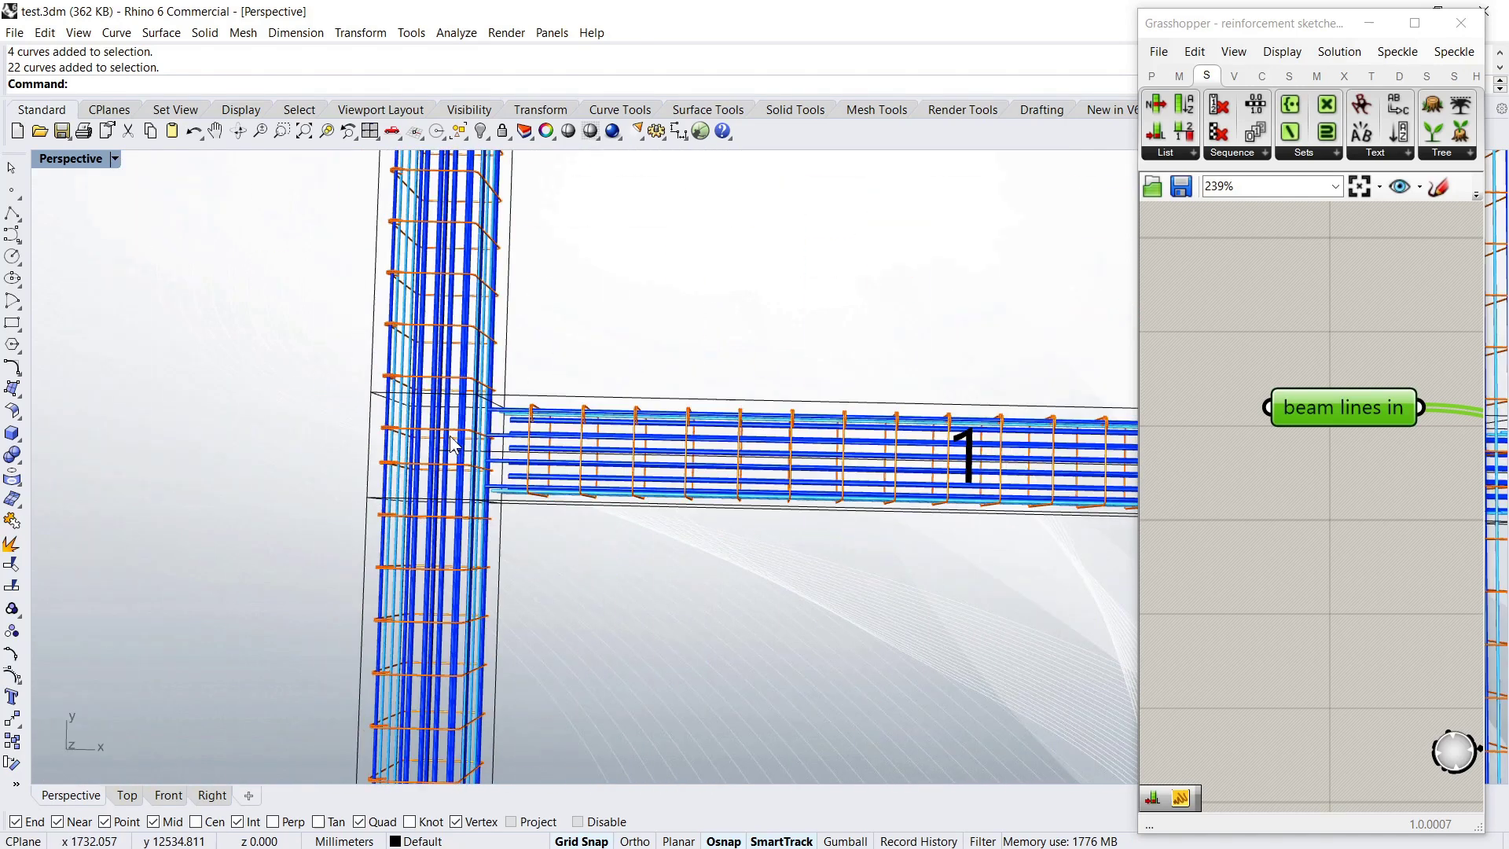
scroll(454, 444, up, 3)
scroll(454, 444, down, 3)
scroll(454, 444, down, 3)
scroll(472, 447, down, 3)
scroll(666, 454, down, 2)
scroll(666, 454, up, 1)
right_drag(666, 510, 548, 424)
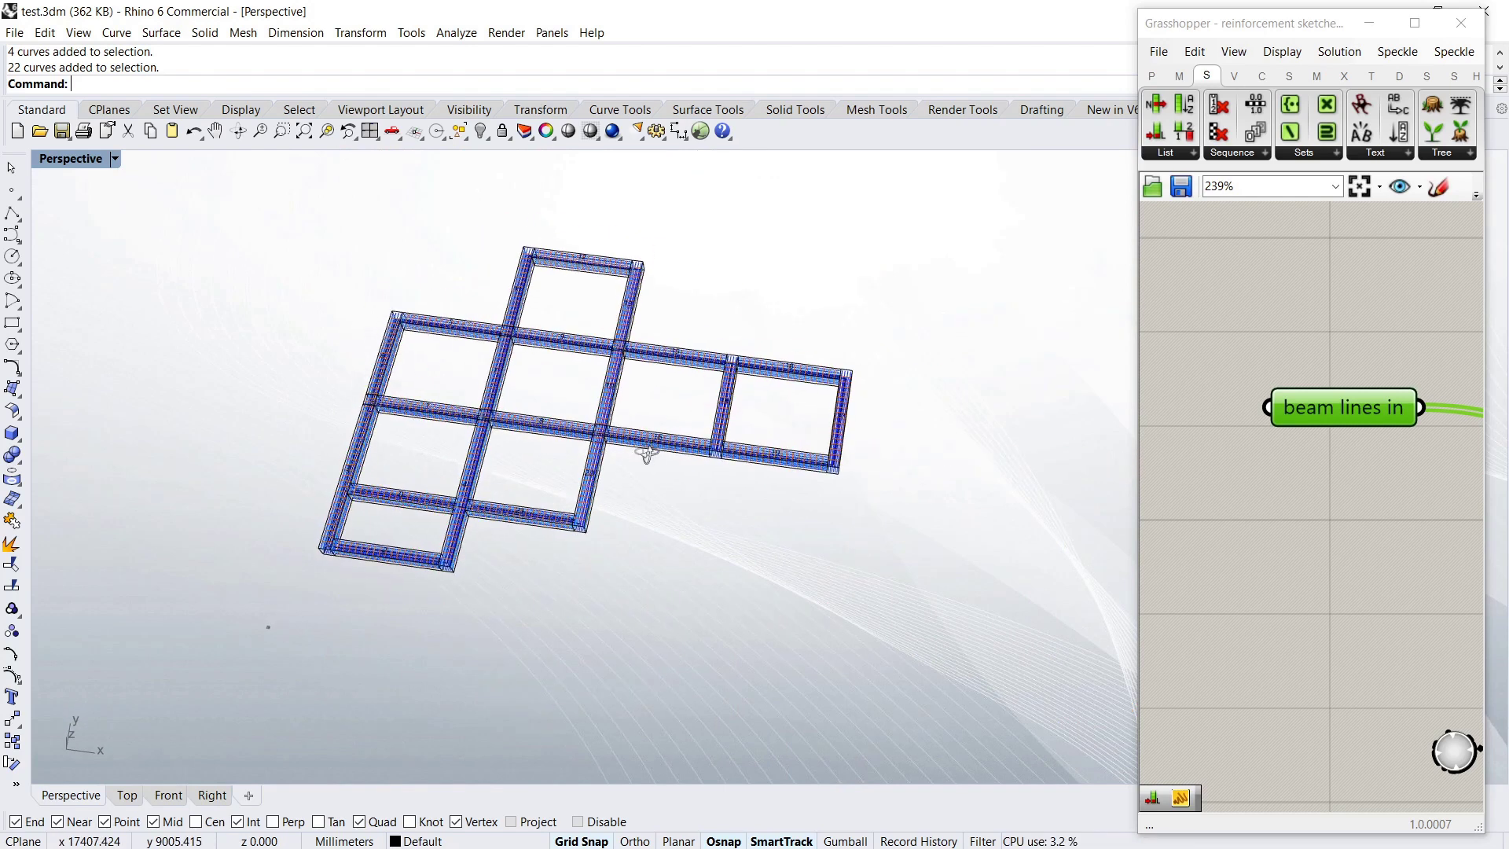
scroll(781, 469, up, 5)
scroll(781, 469, down, 3)
scroll(652, 430, down, 2)
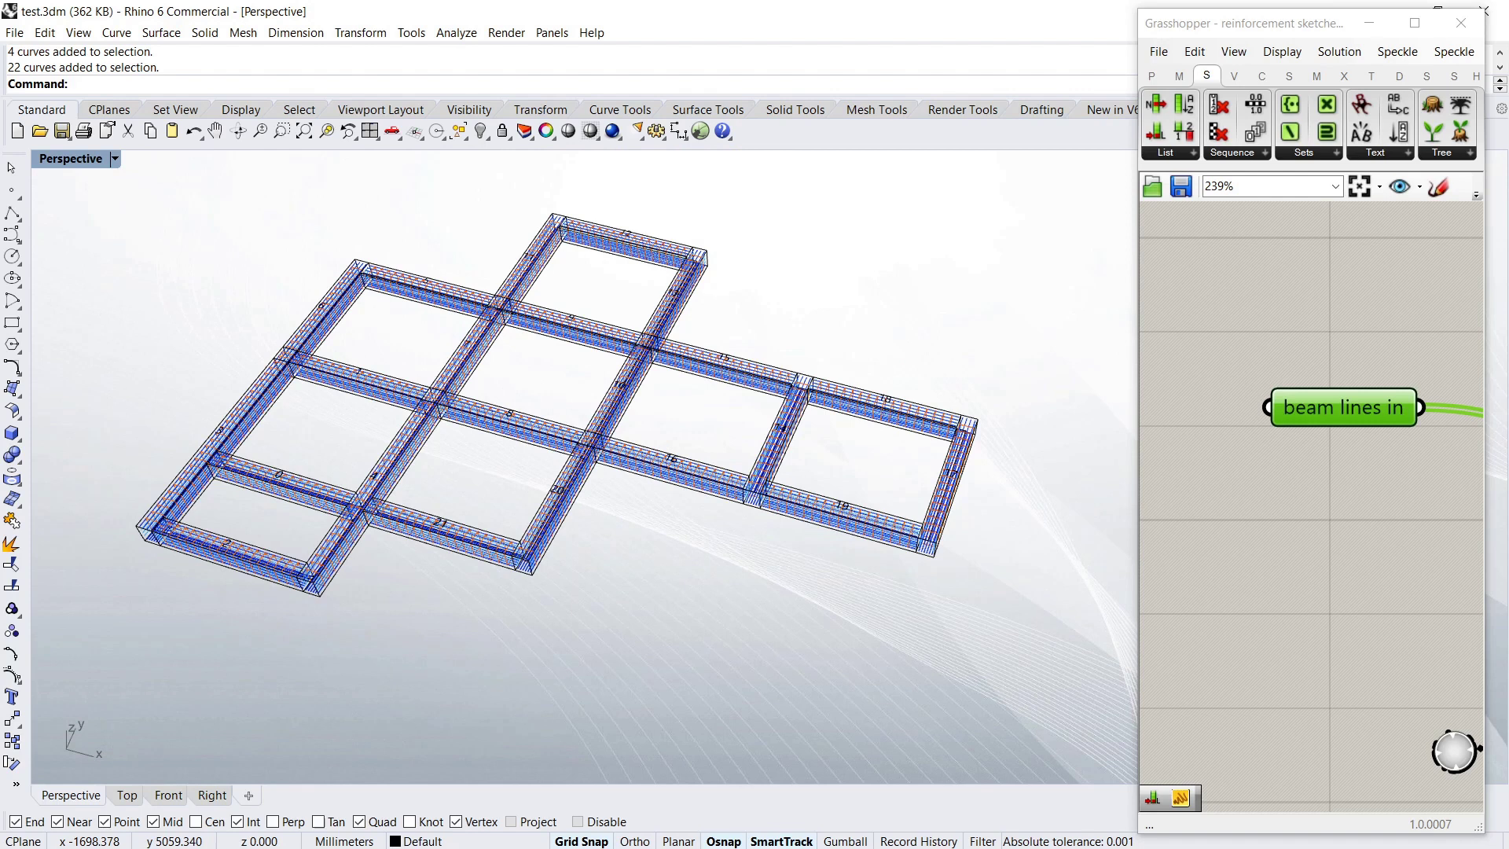
double_click(1254, 352)
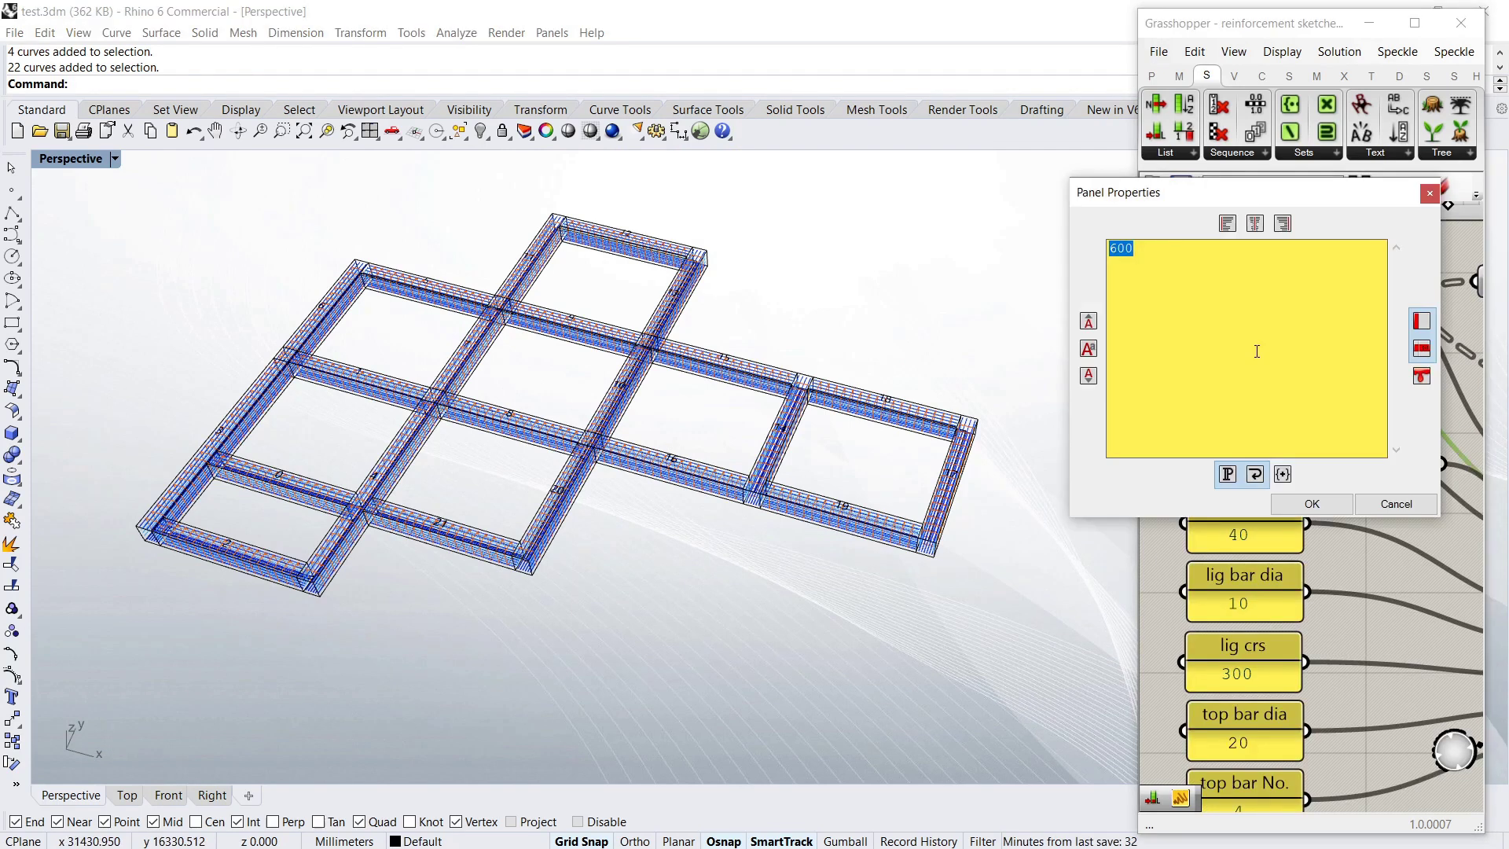
Confirm the 1000 beam width and orbit the Perspective view to check the wider cages
click(1311, 503)
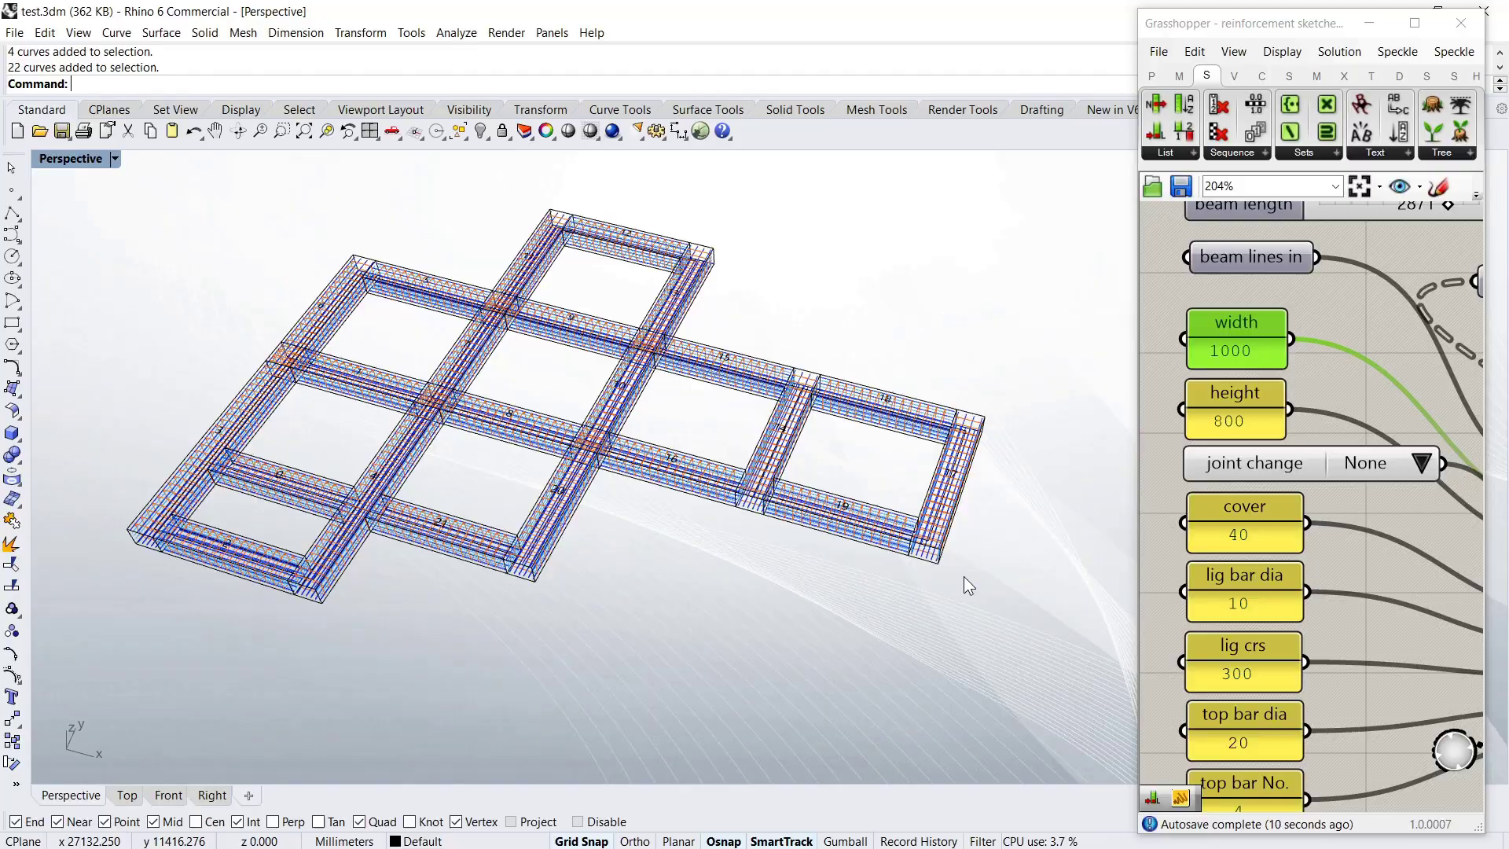
scroll(964, 578, up, 3)
scroll(943, 558, up, 2)
scroll(930, 540, up, 2)
scroll(932, 549, down, 5)
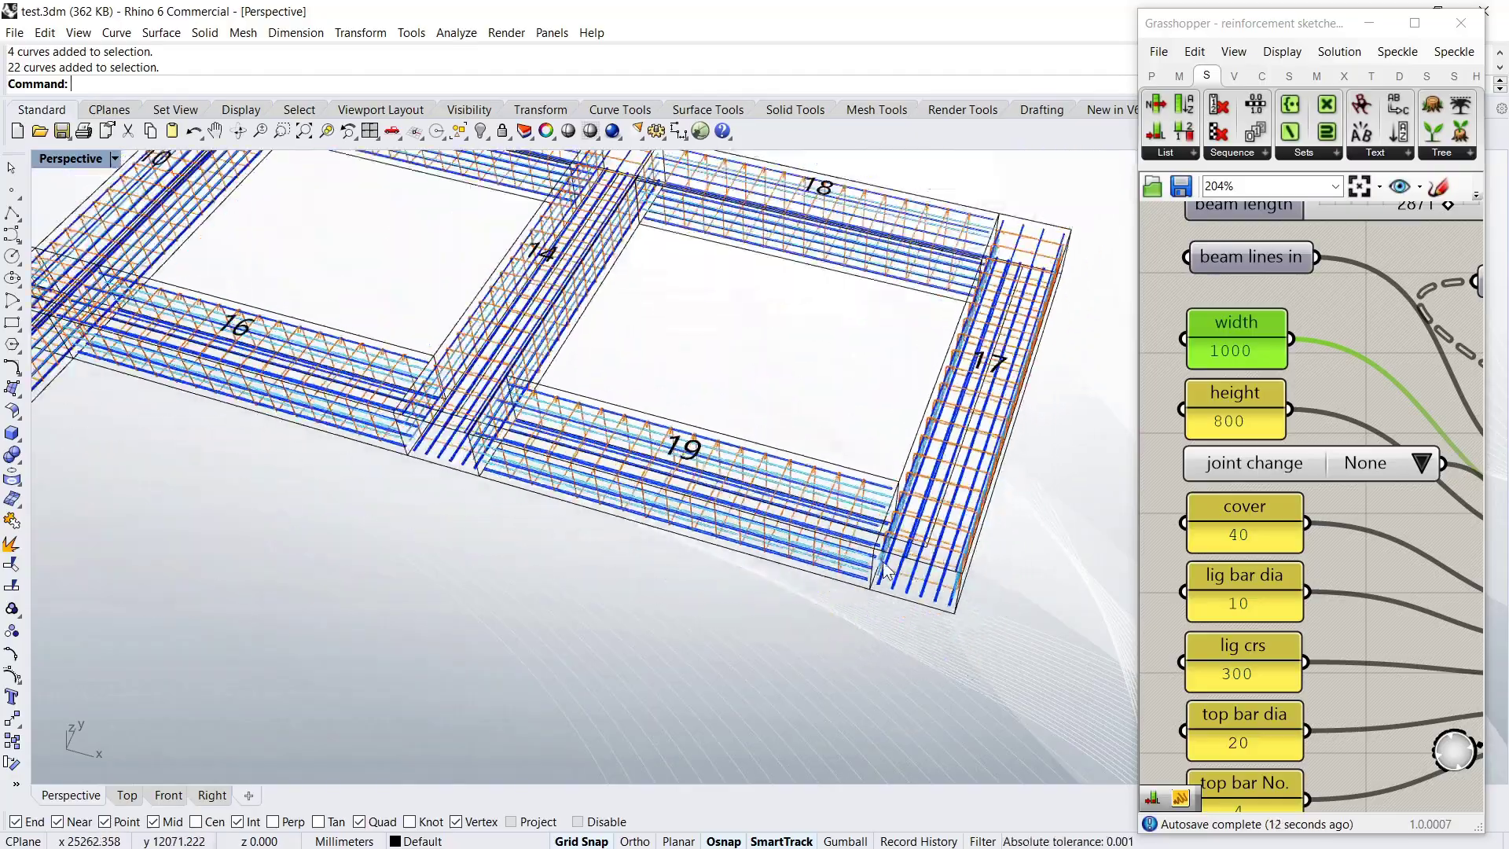
mouse_move(931, 549)
right_down()
mouse_move(886, 491)
mouse_move(916, 427)
mouse_move(829, 526)
right_up()
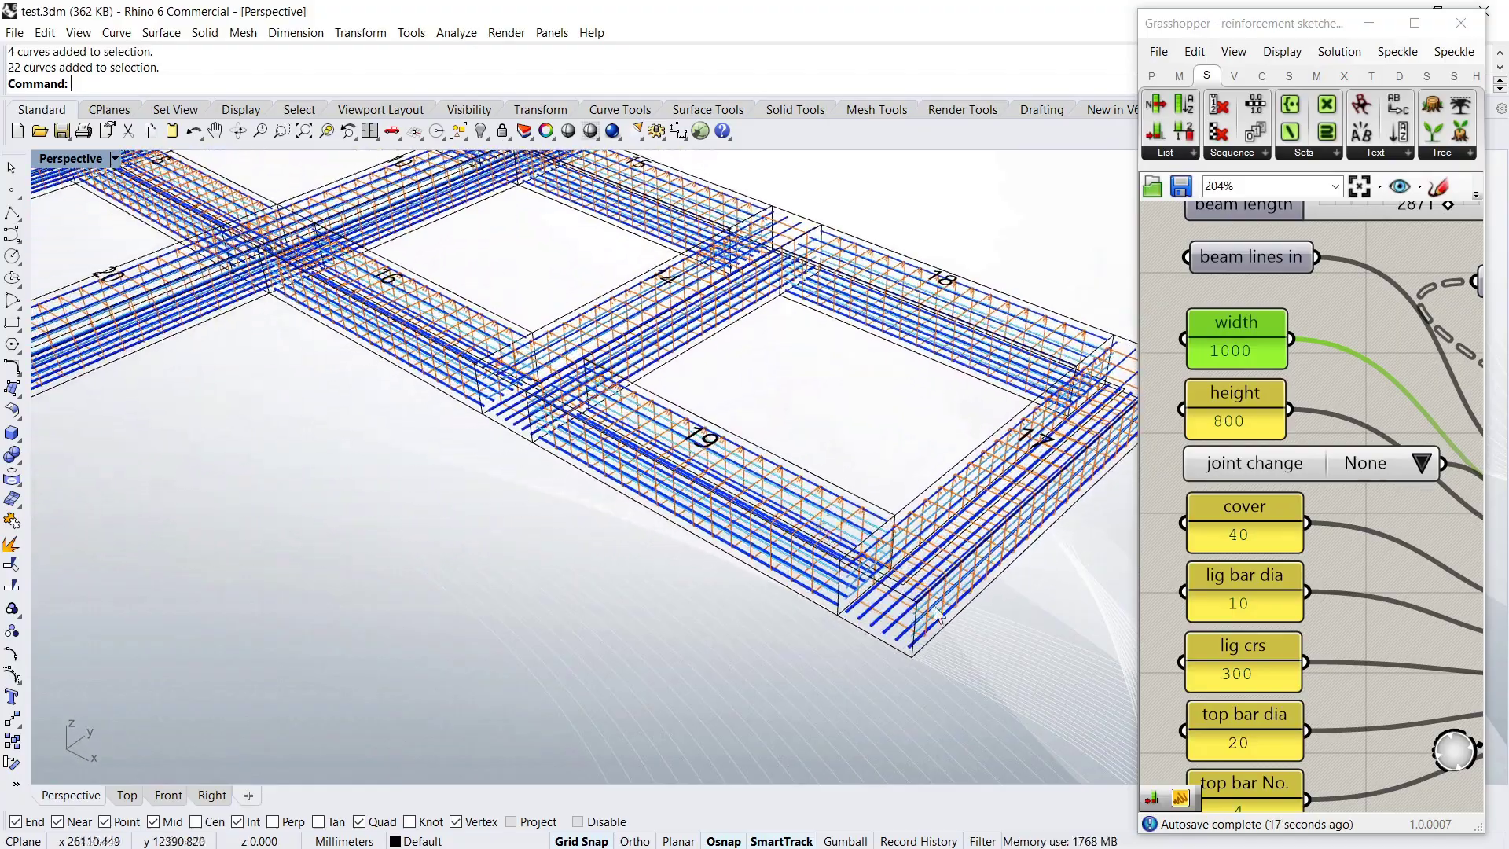
scroll(828, 526, up, 3)
scroll(809, 585, down, 5)
scroll(809, 585, down, 5)
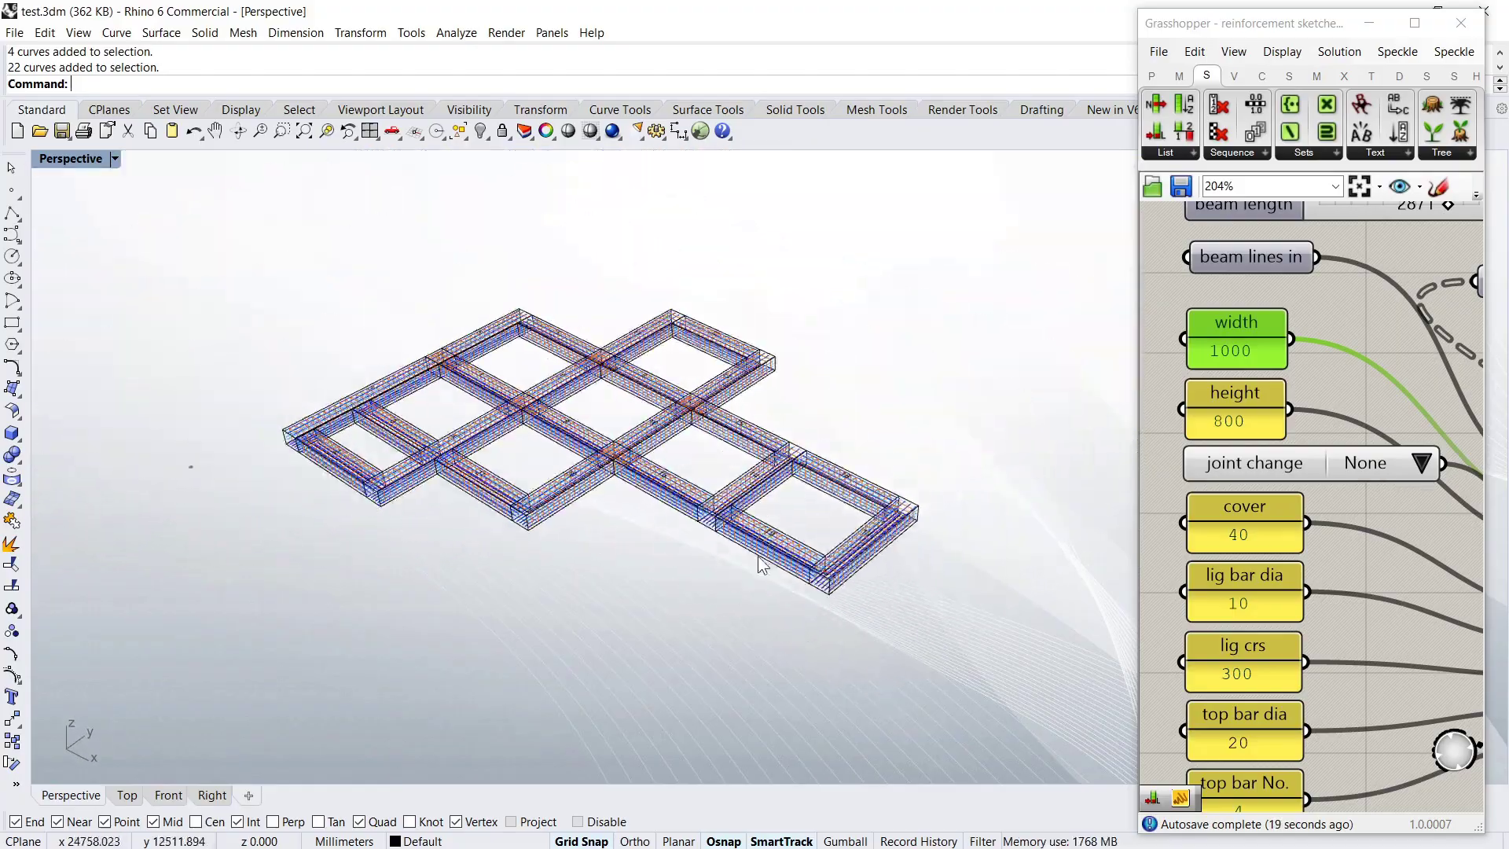
scroll(785, 550, up, 2)
right_drag(758, 528, 831, 574)
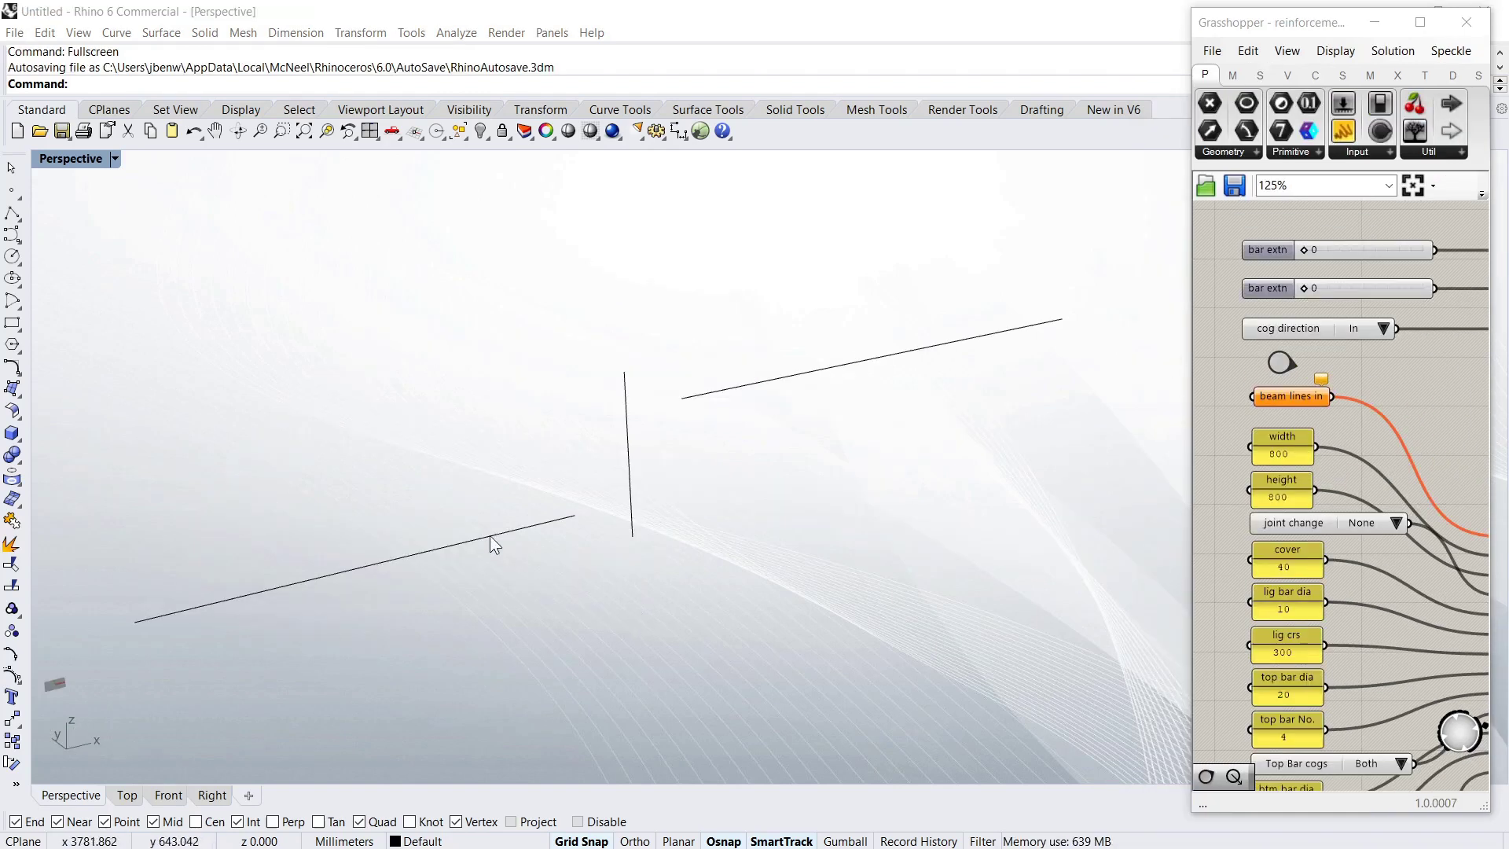
Set the lower-left line as the single beam line curve
click(491, 548)
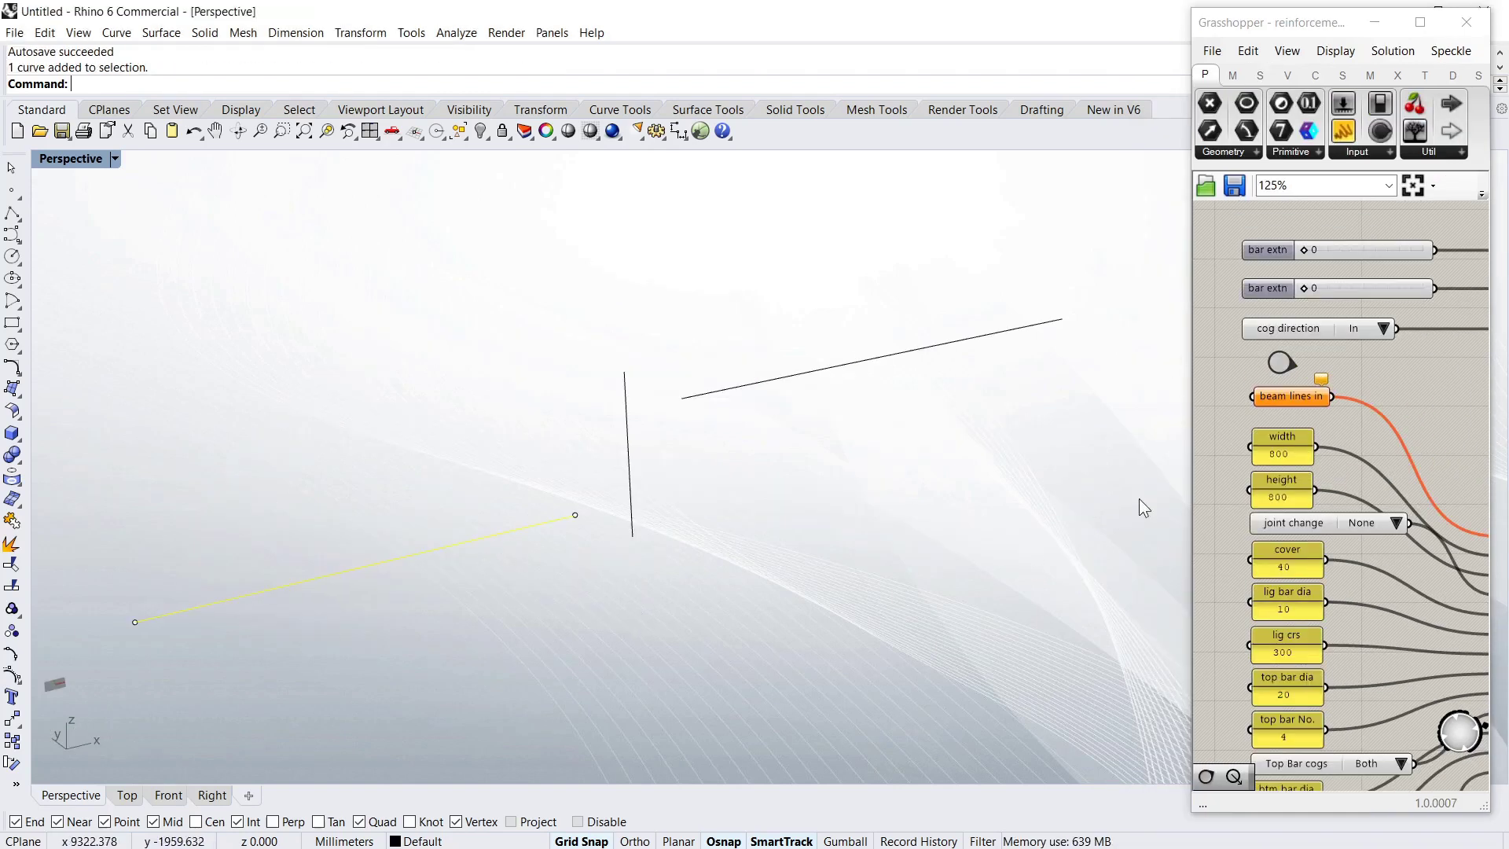
right_click(1294, 397)
click(1336, 677)
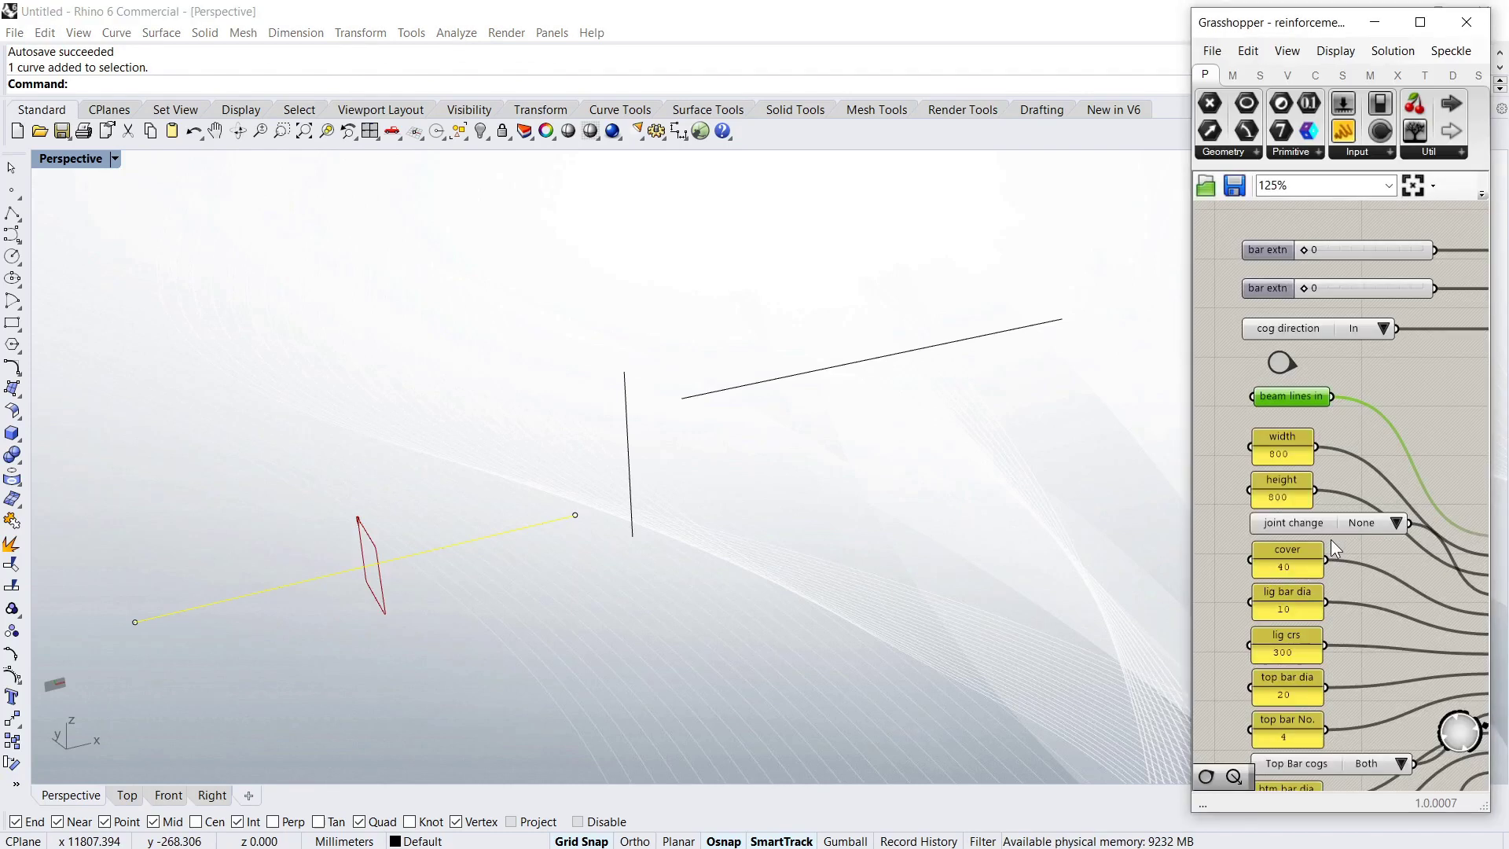
click(1411, 379)
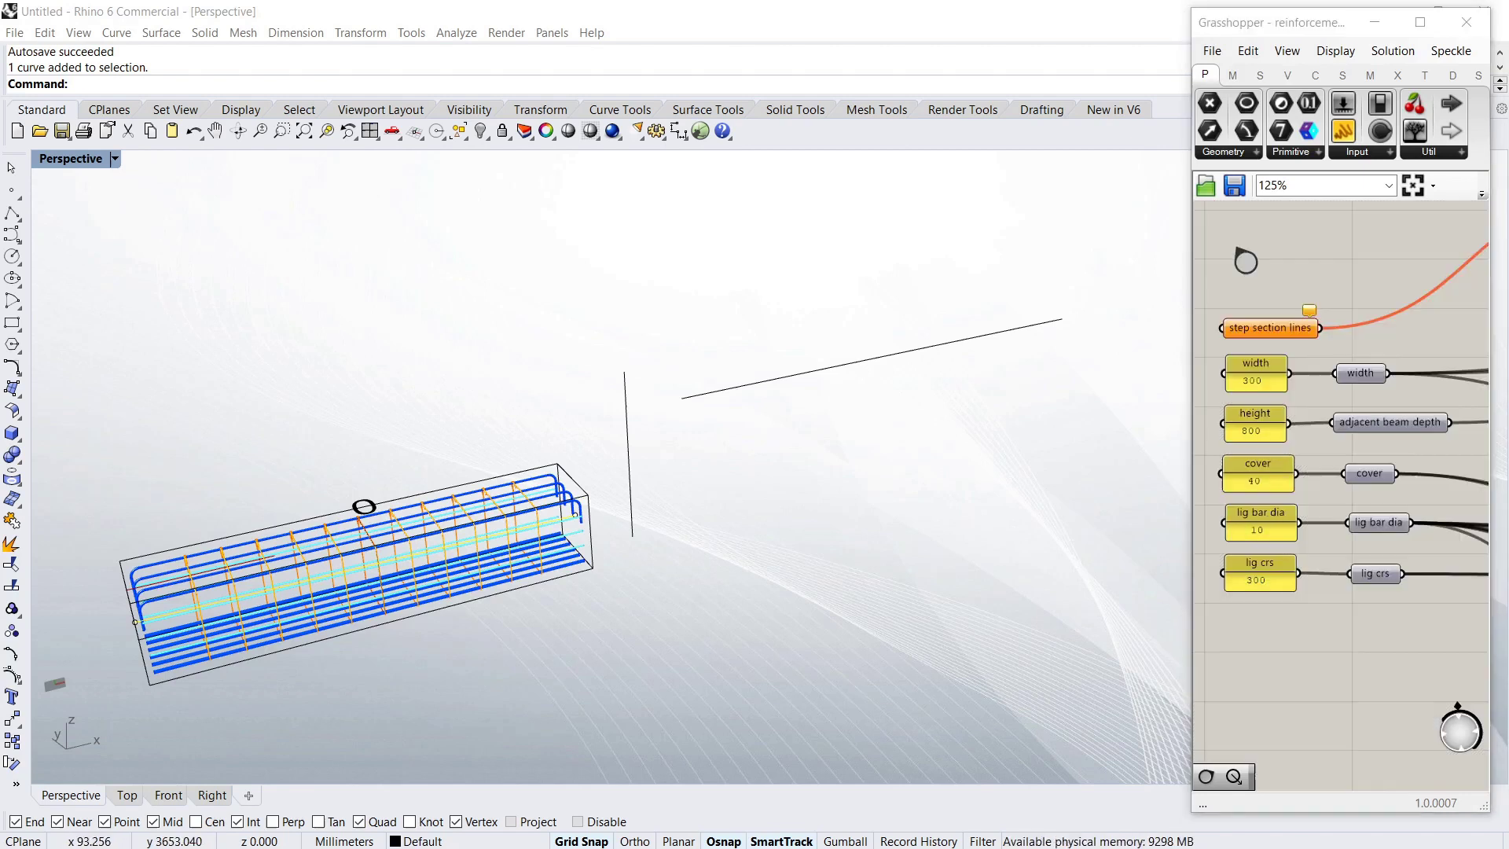
Set the vertical line as the step section and raise its width from 300 to 800
click(628, 460)
right_click(1270, 328)
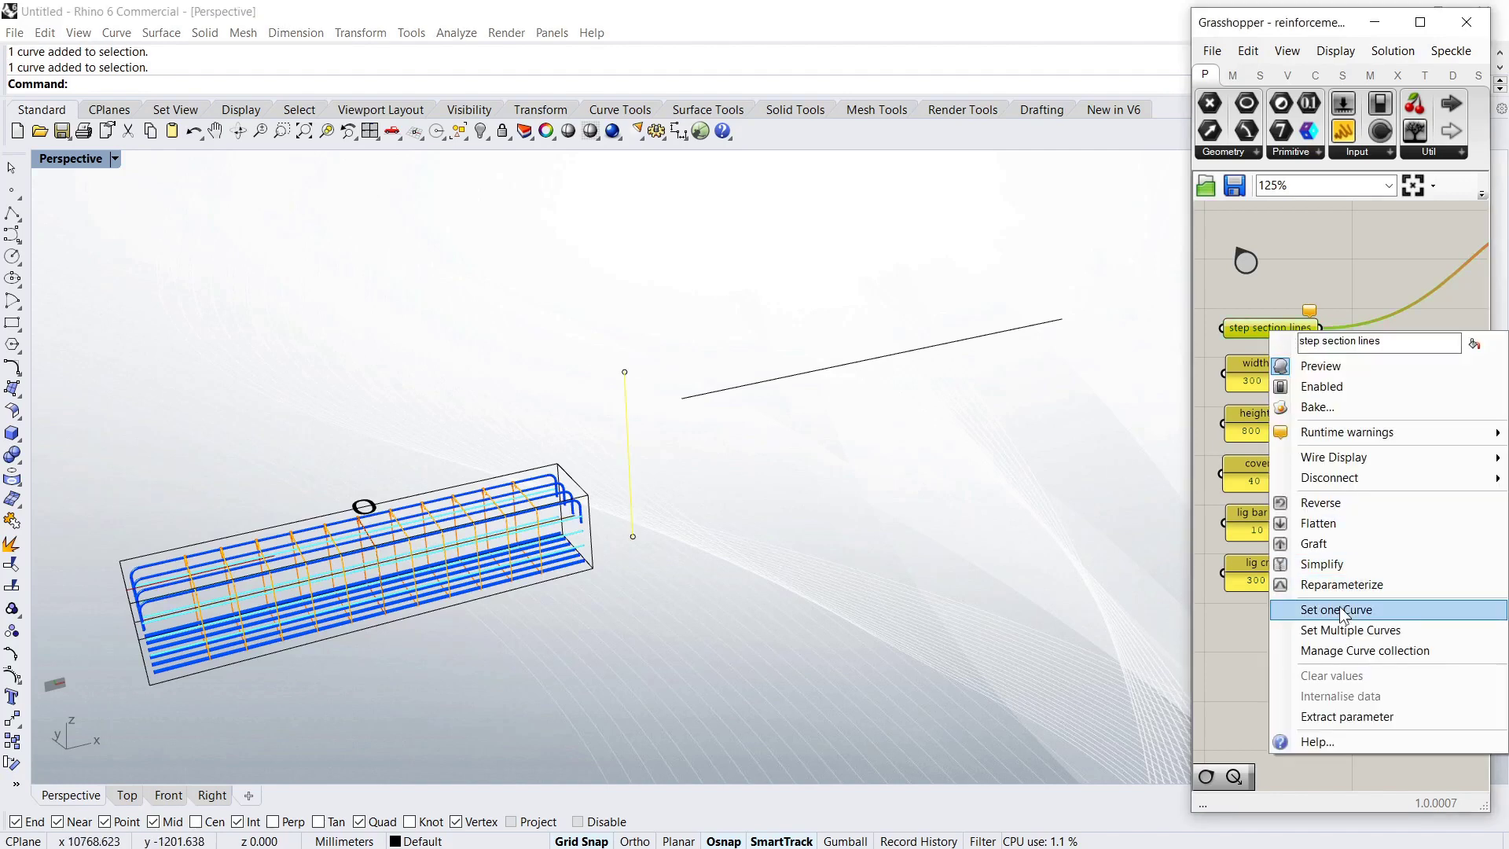
click(1337, 610)
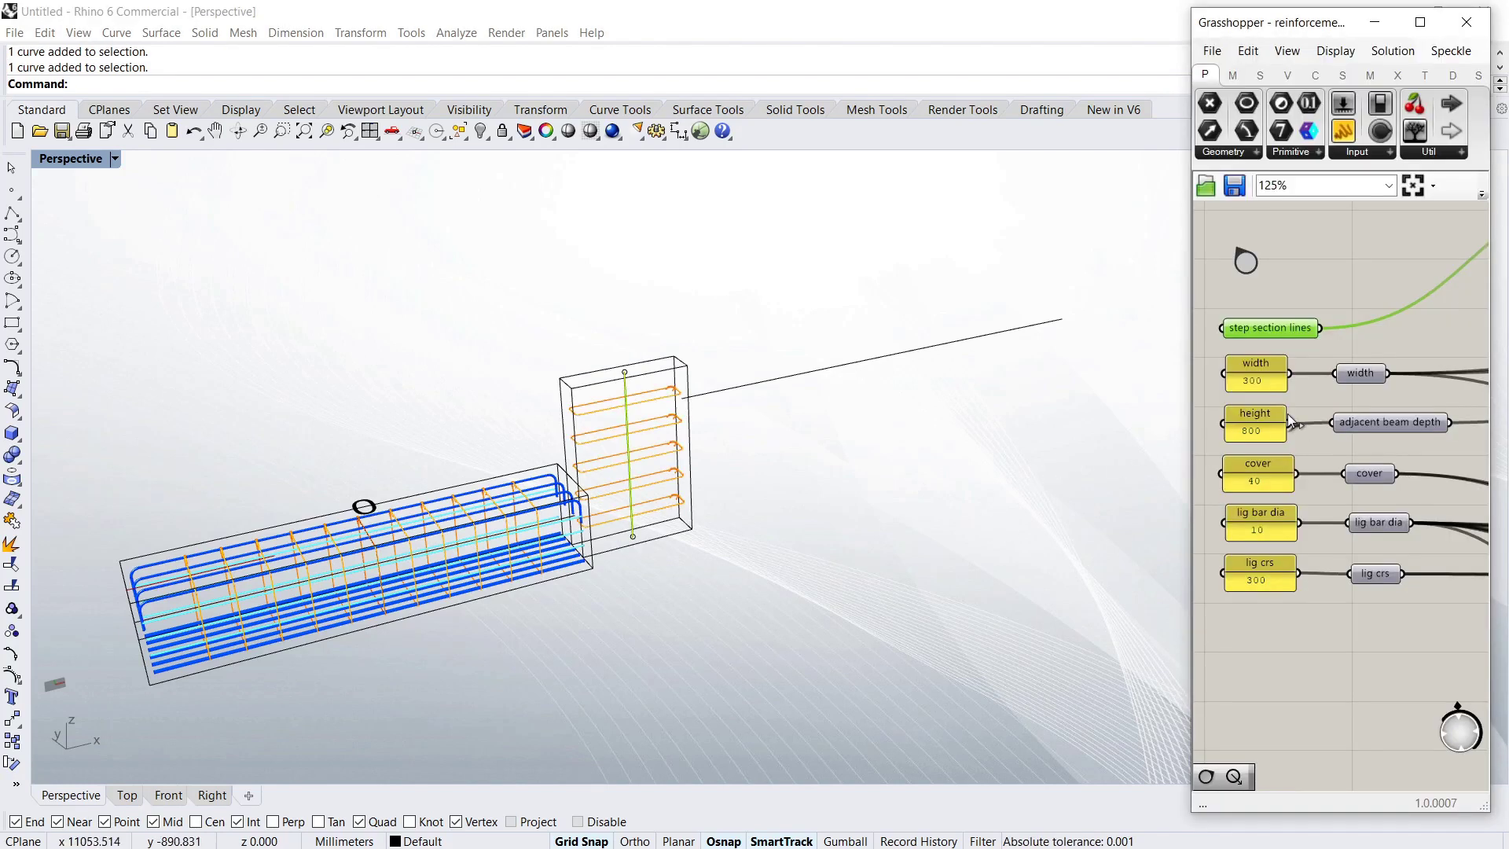
double_click(1262, 380)
text(00)
click(1304, 532)
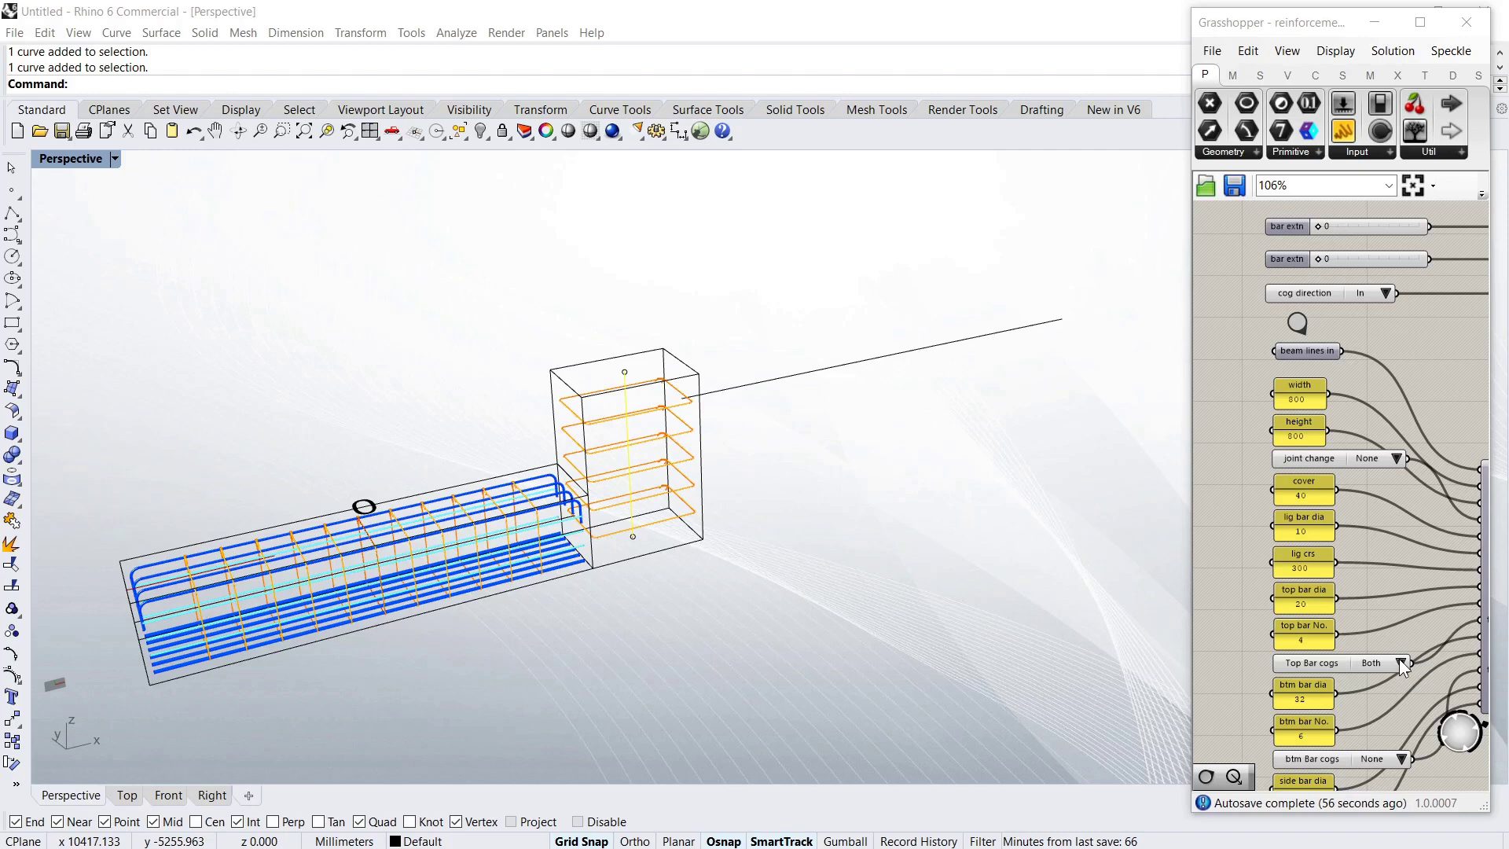
Set Top Bar cogs to End only and flip the cog direction to Out
click(1399, 661)
click(1417, 685)
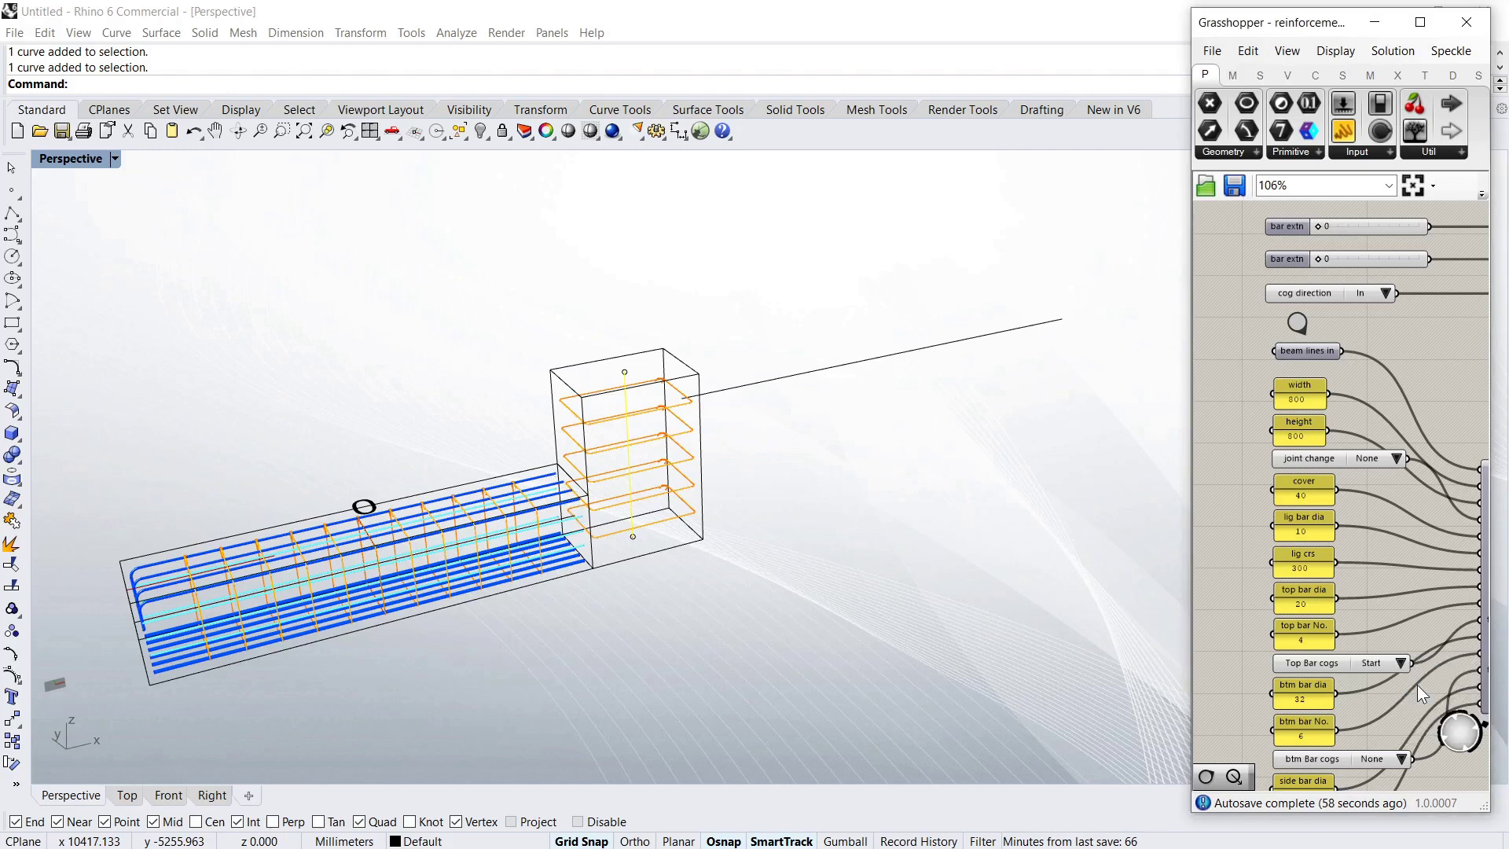
click(1401, 663)
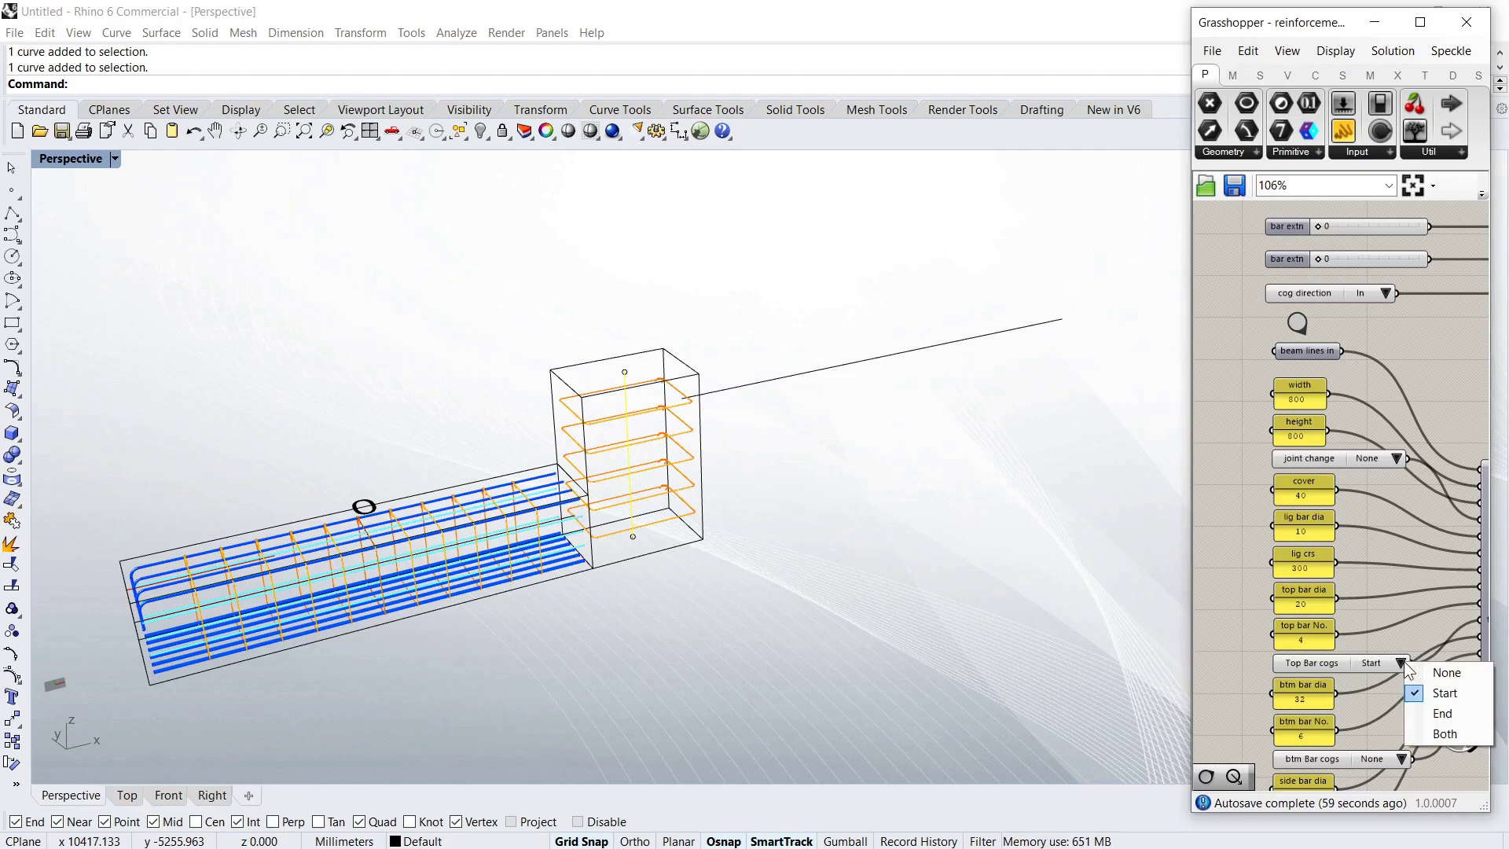
click(1423, 713)
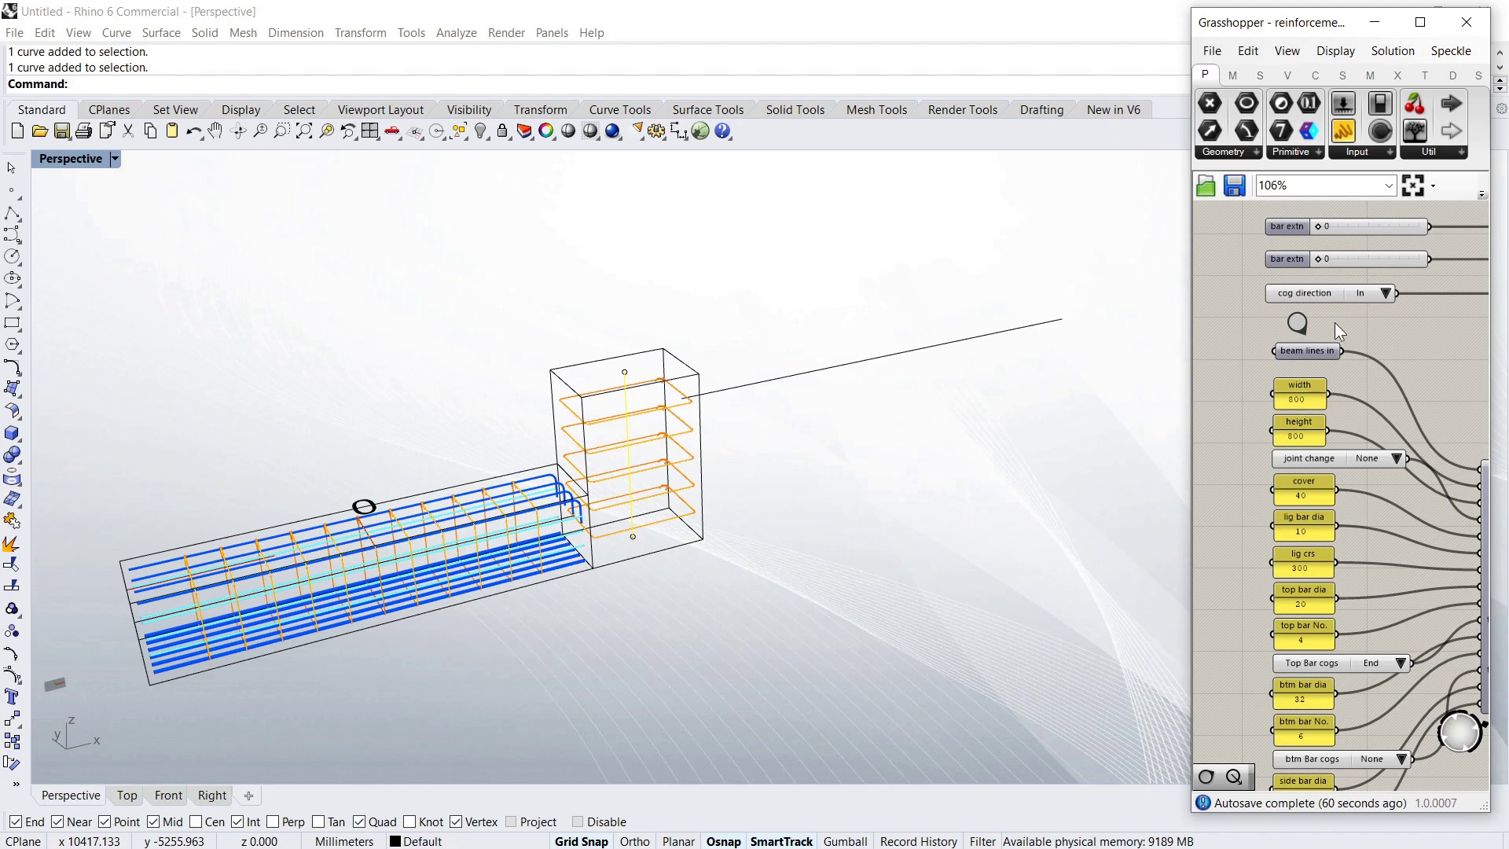
click(1386, 293)
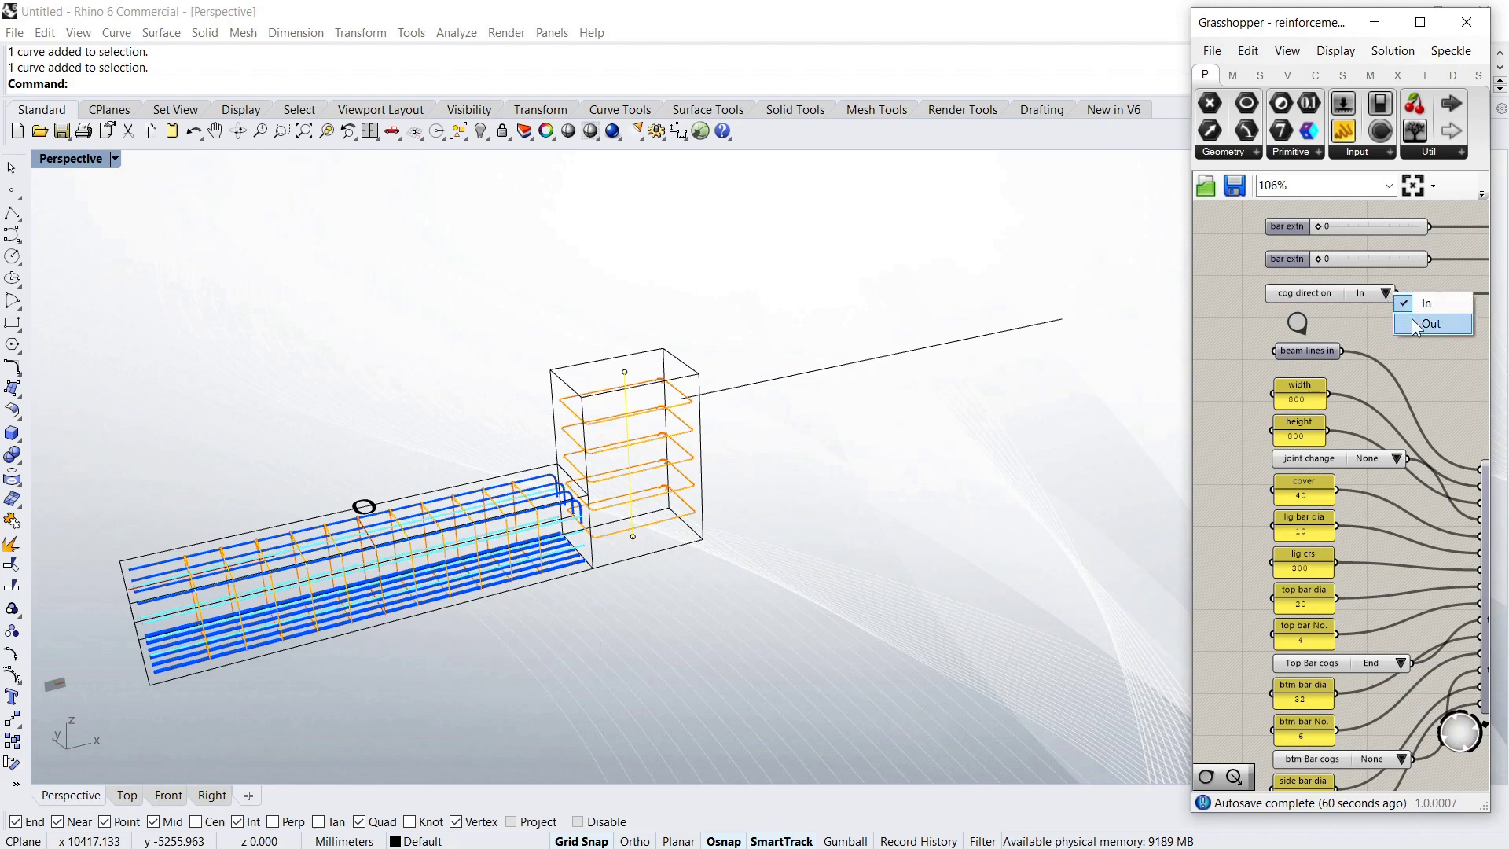
click(1414, 323)
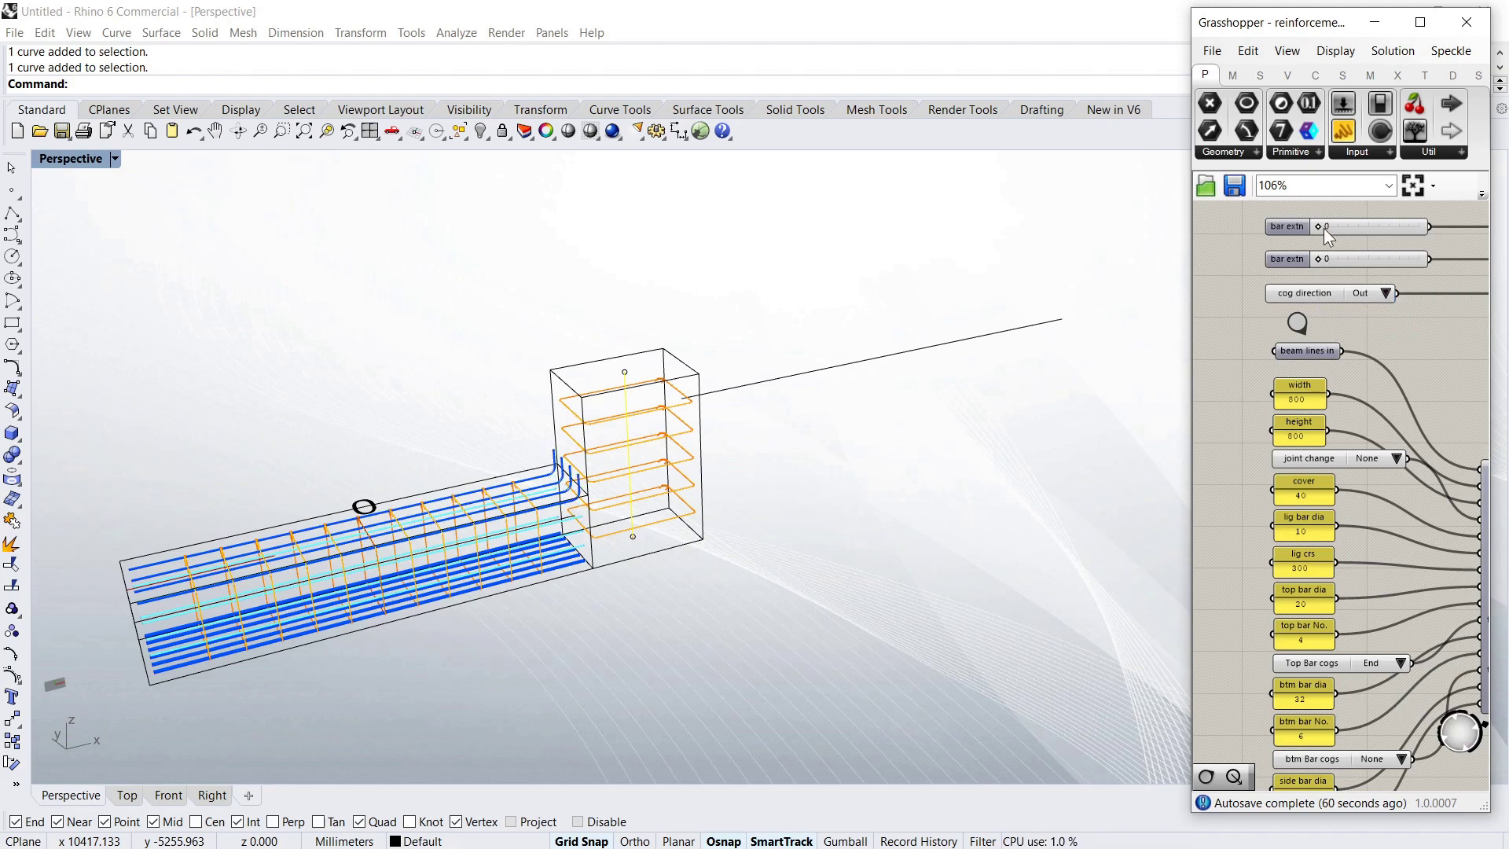
Lengthen the cogged bar ends to about 1143 and zoom in on them
drag(1320, 259, 1330, 253)
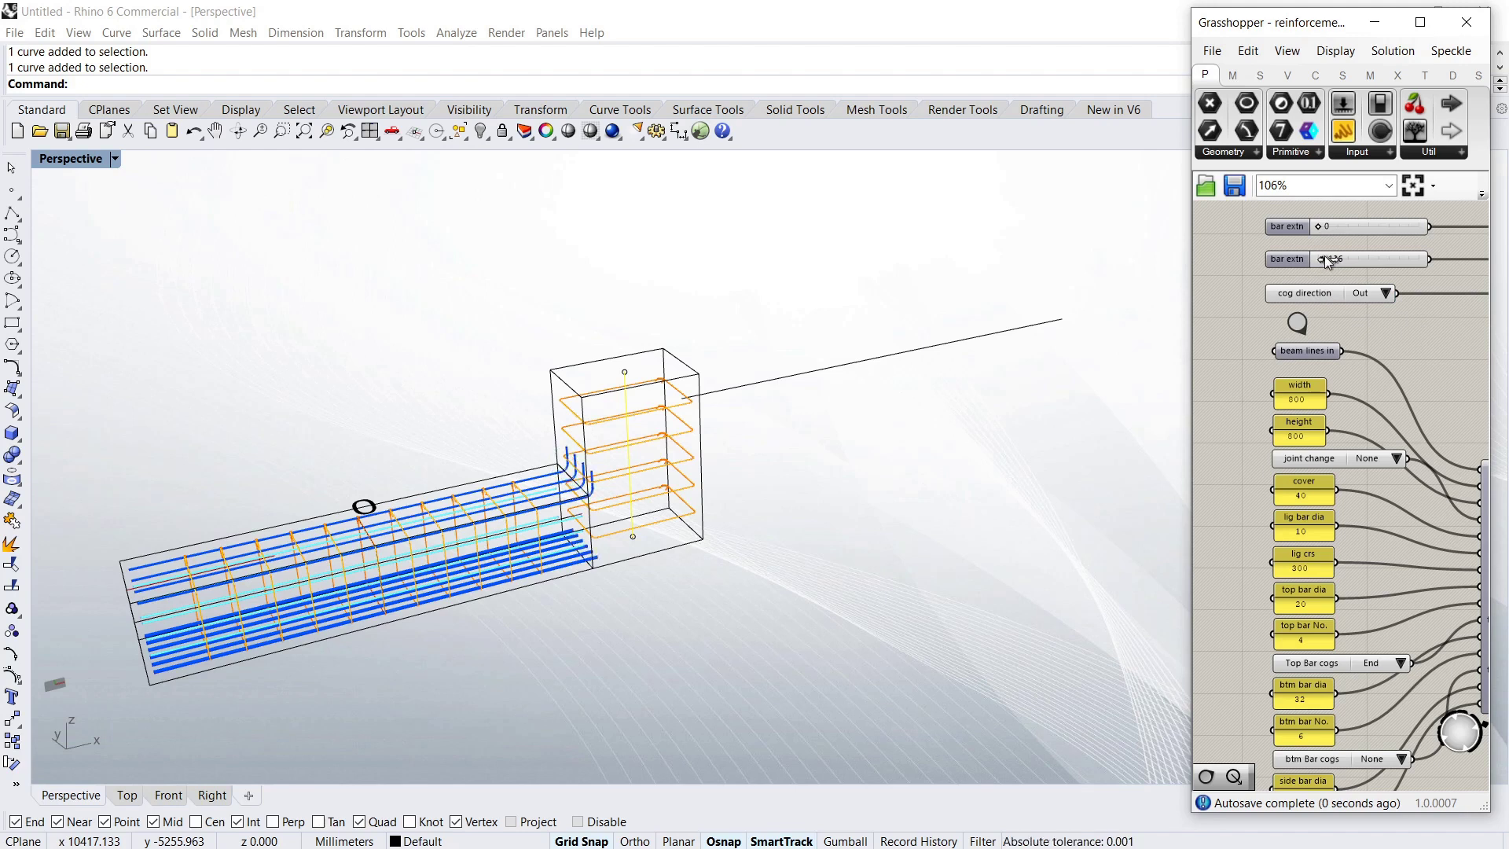
drag(1332, 259, 1354, 252)
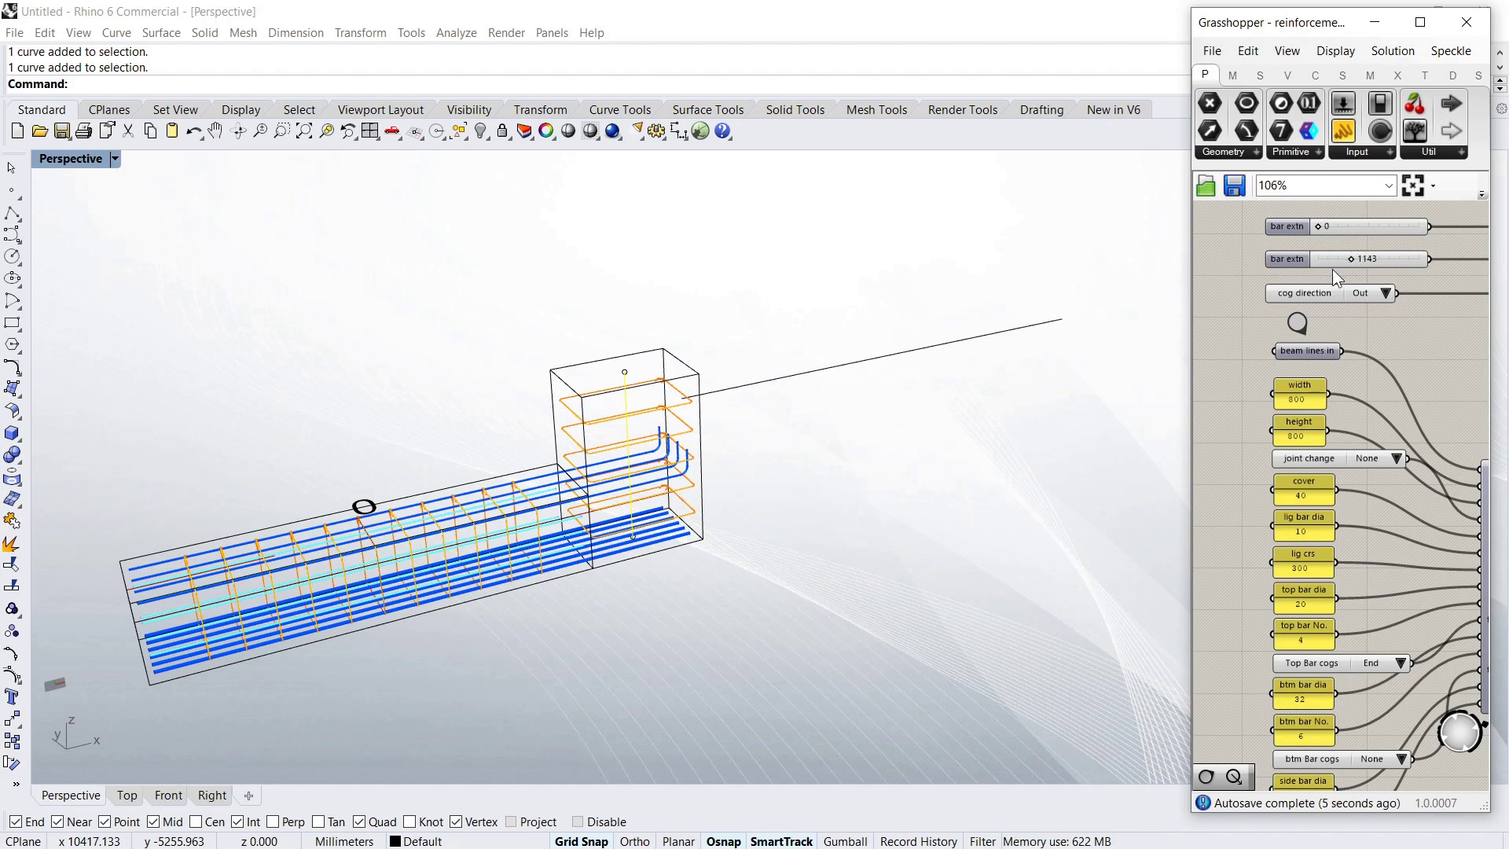
right_drag(756, 446, 706, 428)
scroll(706, 429, up, 1)
scroll(729, 463, up, 2)
scroll(729, 464, up, 1)
scroll(737, 465, up, 2)
scroll(737, 465, up, 2)
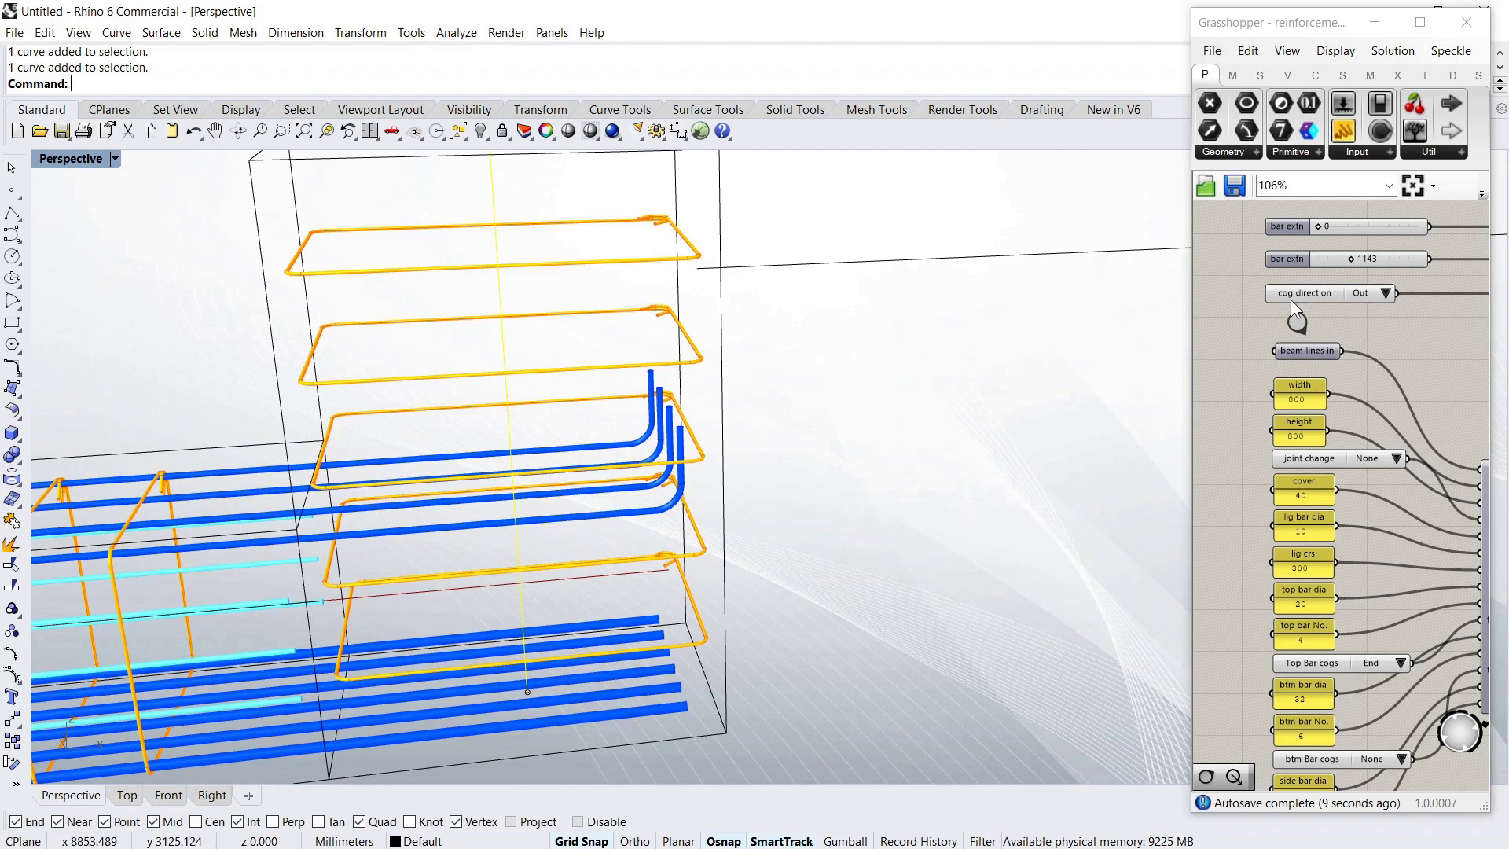
Nudge the bar extension from 1170 to about 1197 and view the bar ends
click(1349, 261)
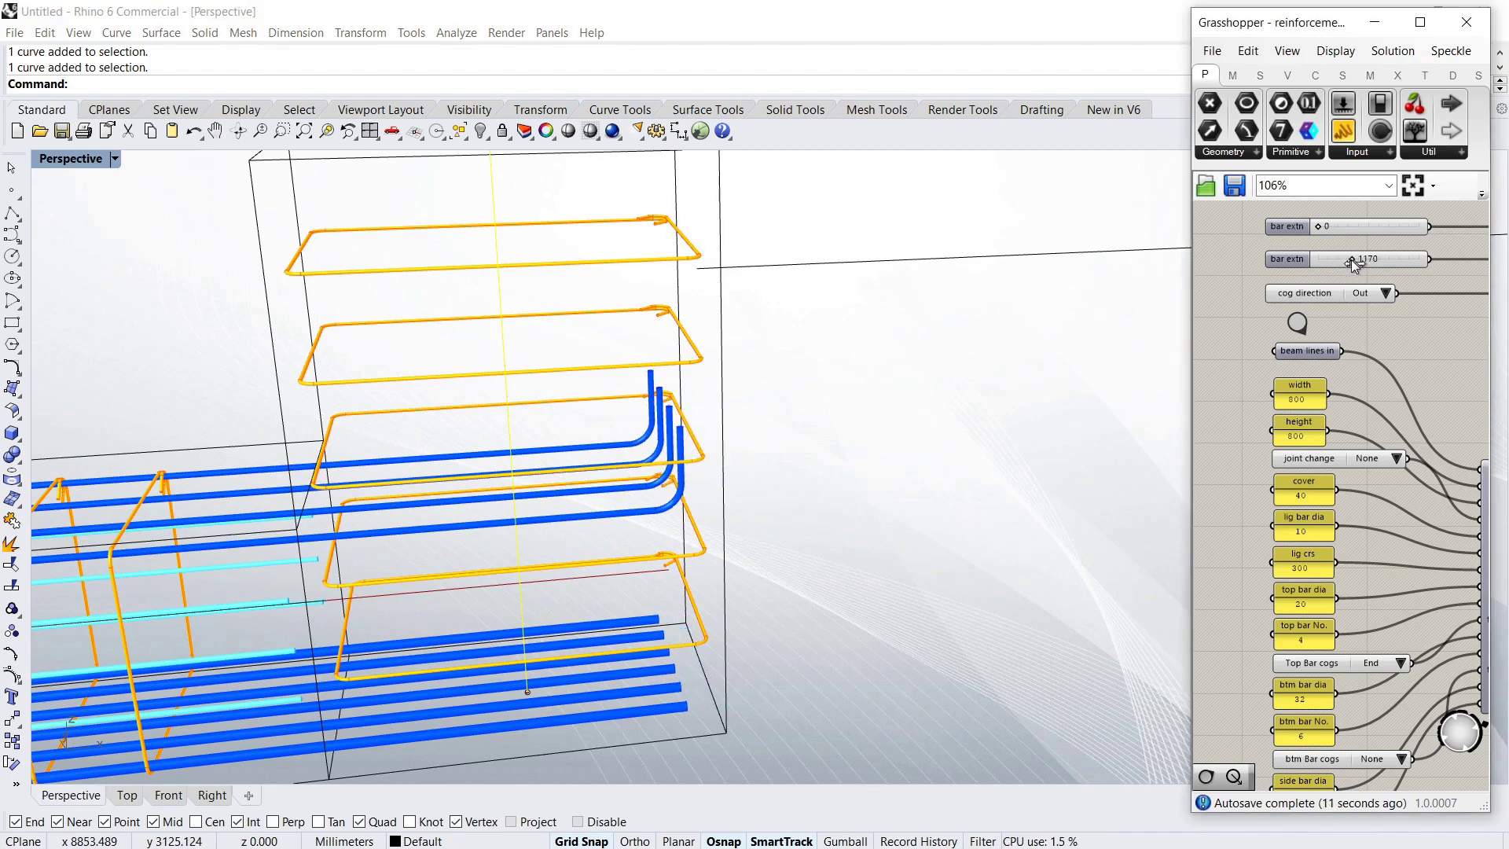
drag(1351, 259, 1352, 259)
scroll(865, 436, up, 2)
scroll(762, 447, up, 2)
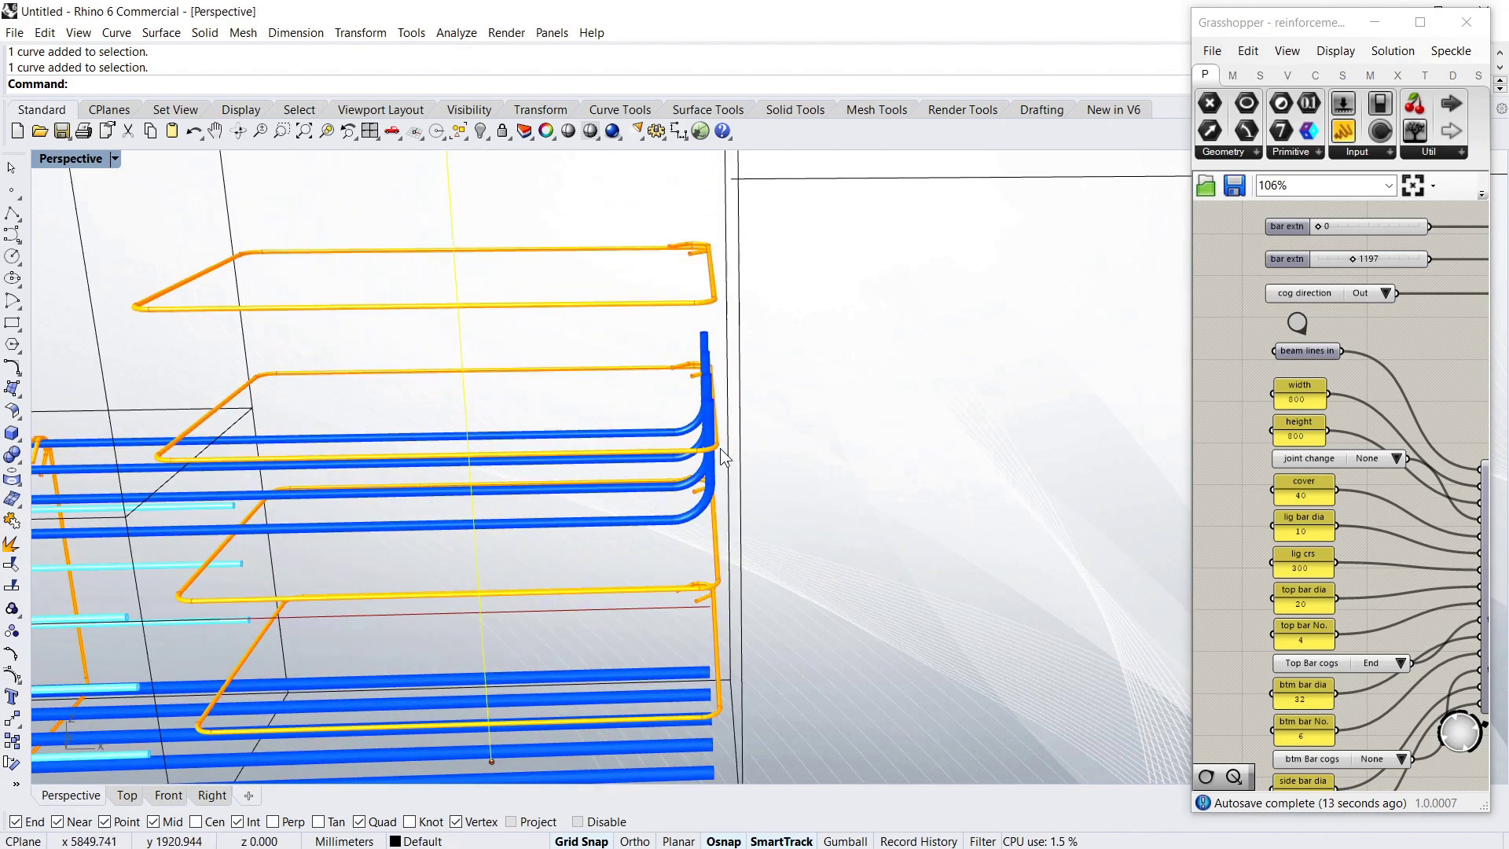
scroll(720, 449, up, 2)
scroll(711, 448, up, 1)
right_drag(707, 448, 786, 440)
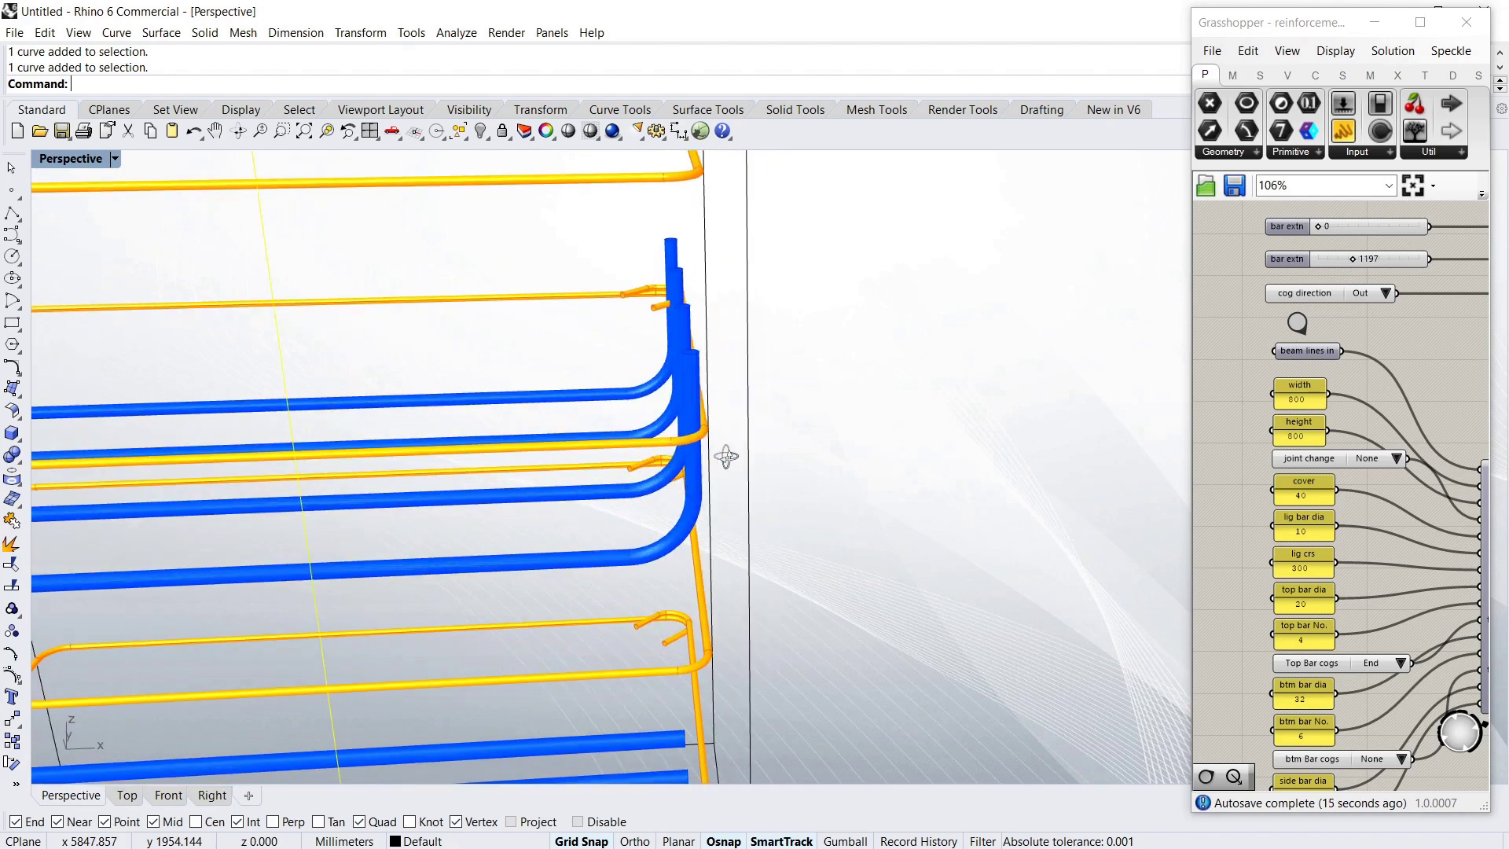
Set the bar extension to exactly 1190 and orbit around the rebar cage
double_click(1345, 260)
text(1190)
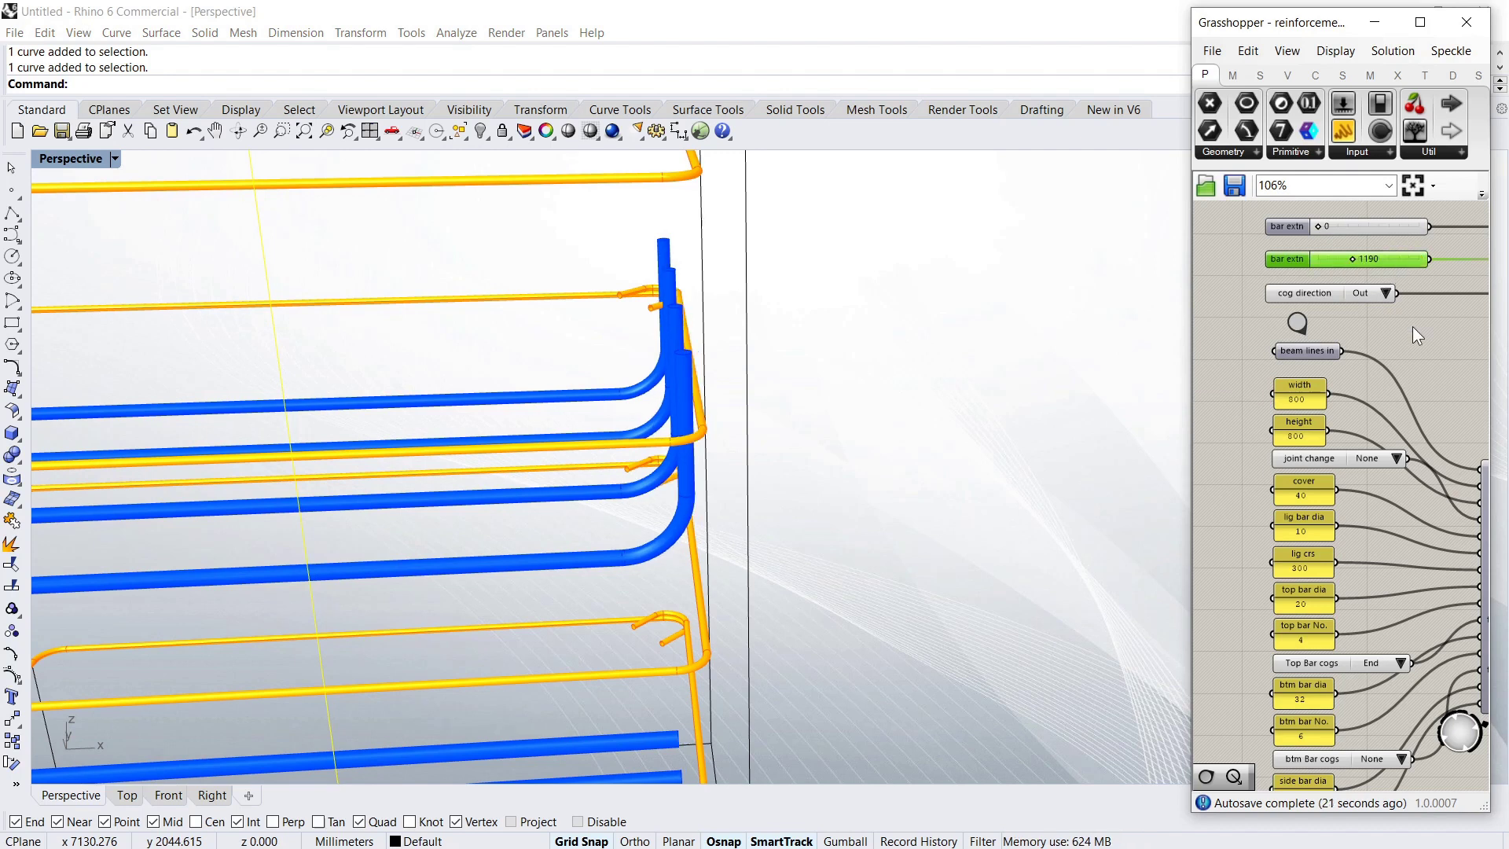
click(1412, 327)
scroll(680, 461, down, 3)
scroll(730, 440, down, 3)
scroll(789, 415, down, 3)
scroll(789, 415, down, 2)
right_drag(784, 420, 817, 409)
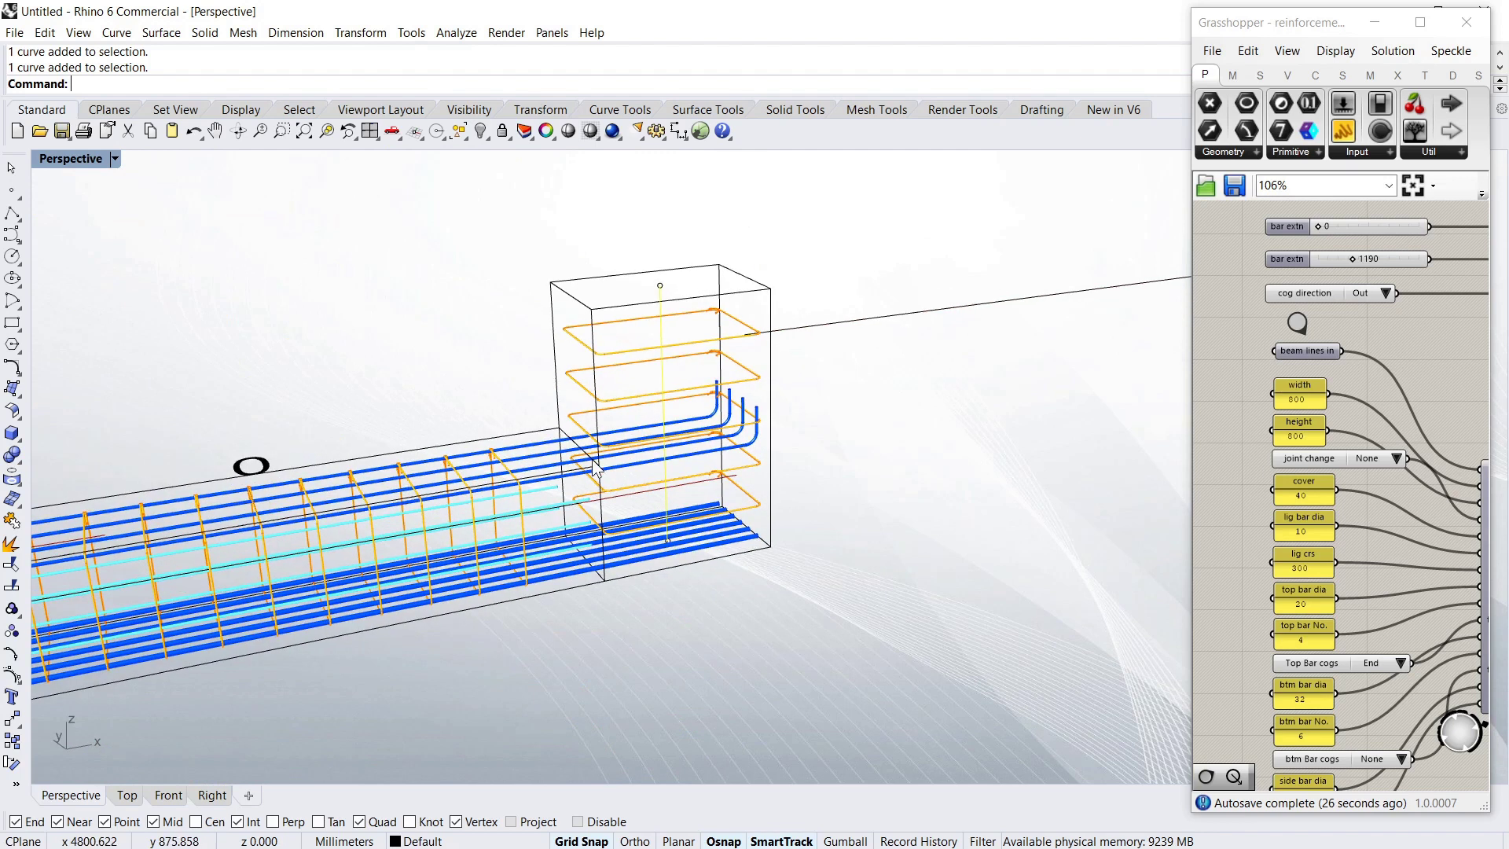
scroll(581, 469, down, 2)
scroll(613, 465, down, 2)
scroll(680, 459, down, 2)
scroll(772, 463, down, 1)
right_drag(823, 434, 817, 437)
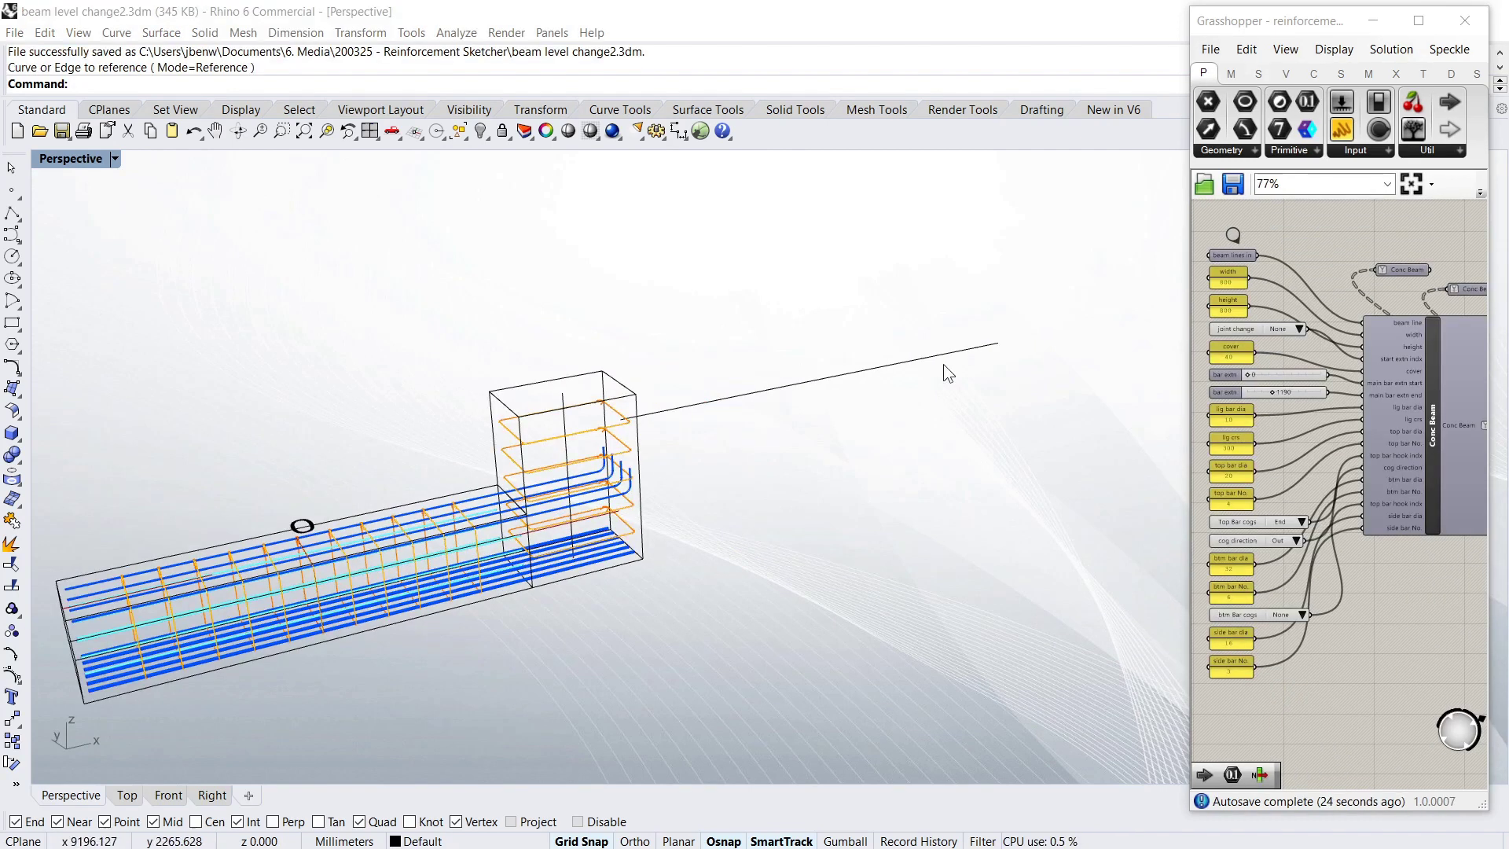
Assign the upper beam line as the single curve for the beam lines input
right_click(1218, 259)
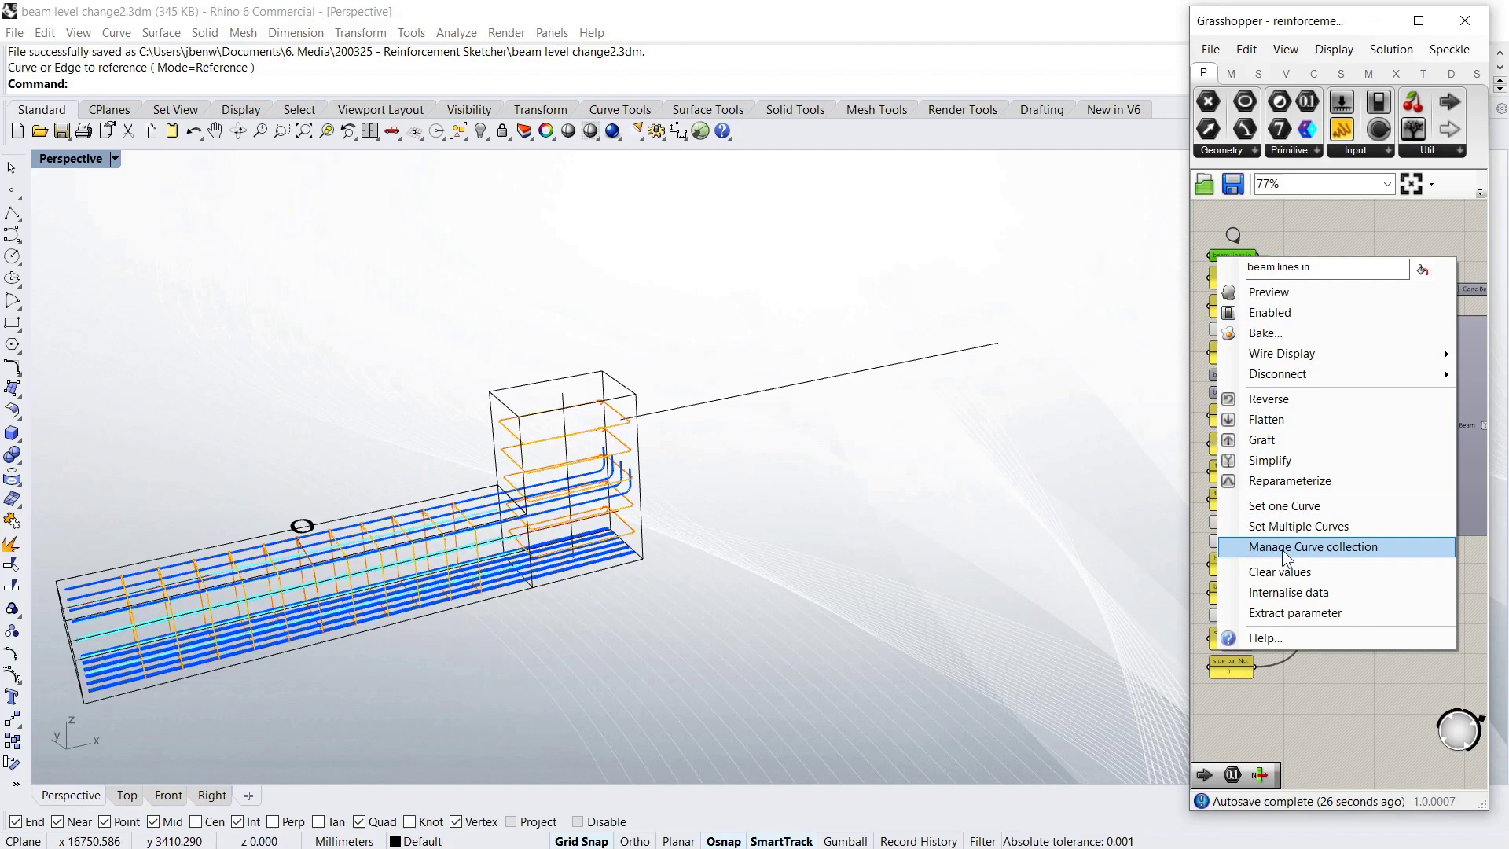
click(1289, 514)
click(856, 371)
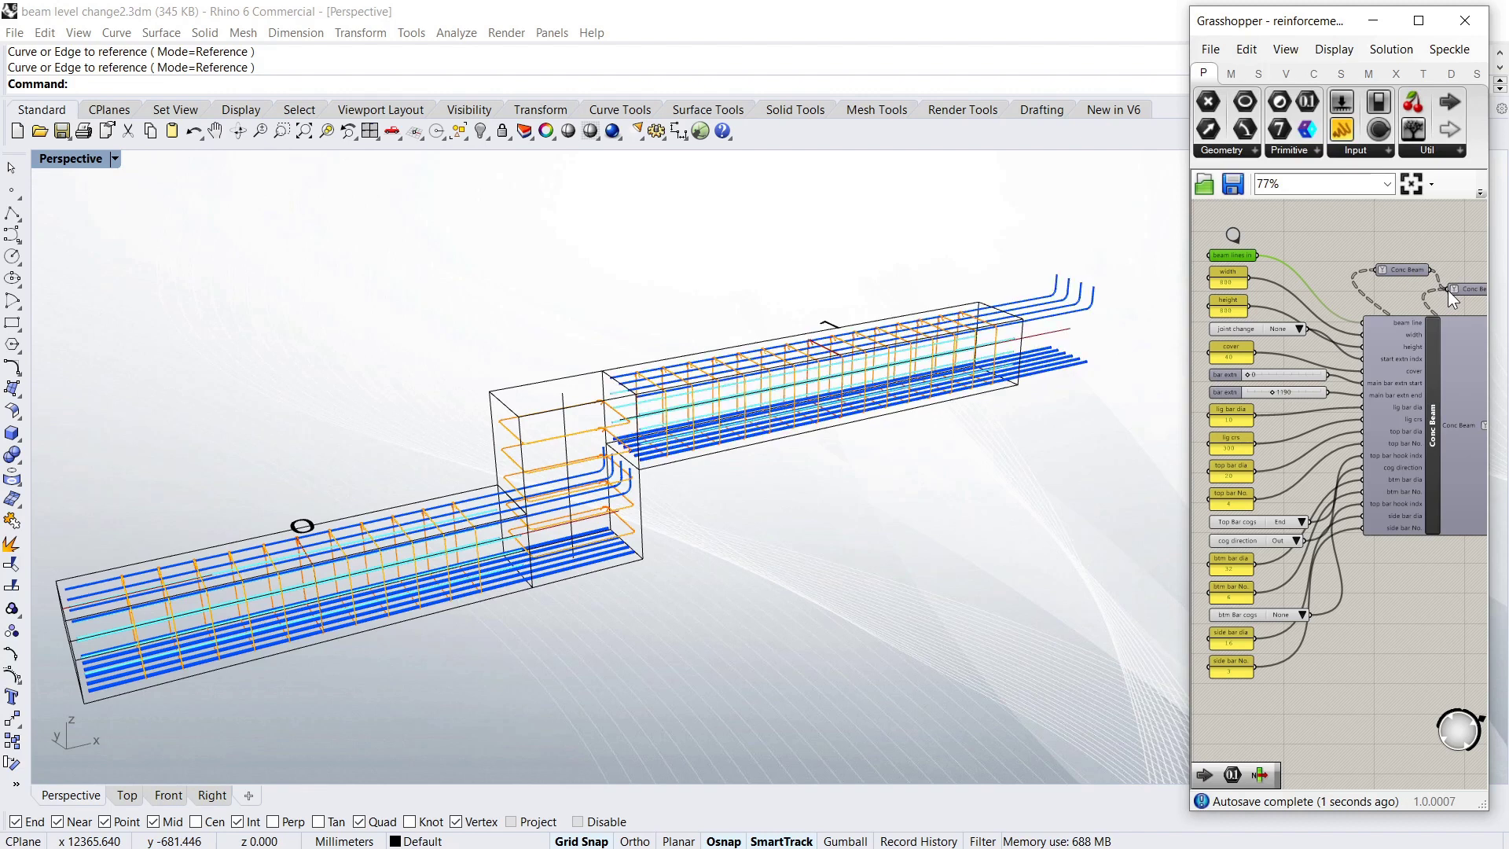
click(1335, 357)
scroll(1292, 399, up, 2)
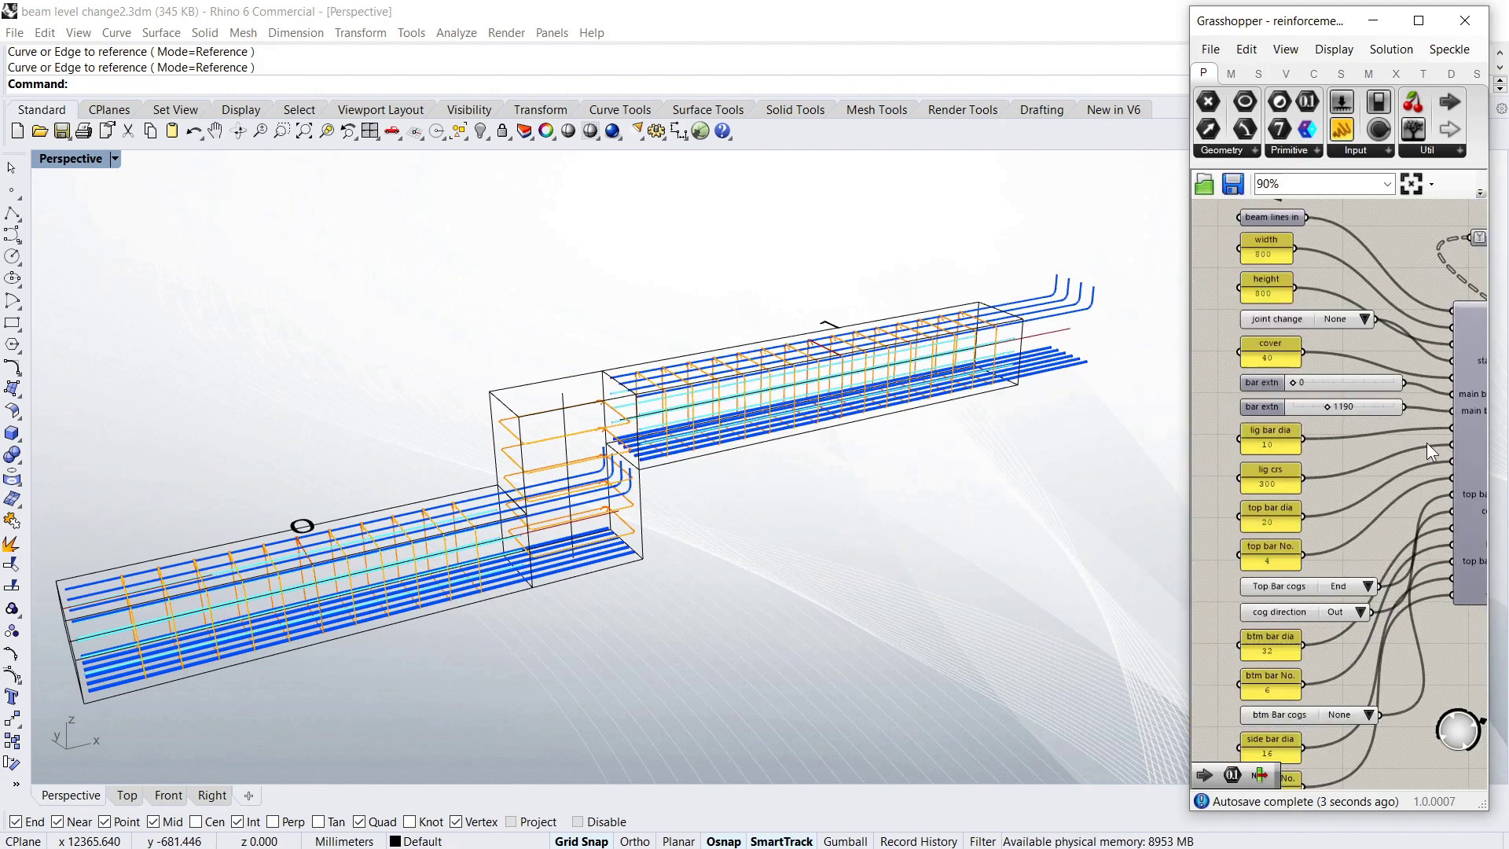
scroll(1303, 275, up, 2)
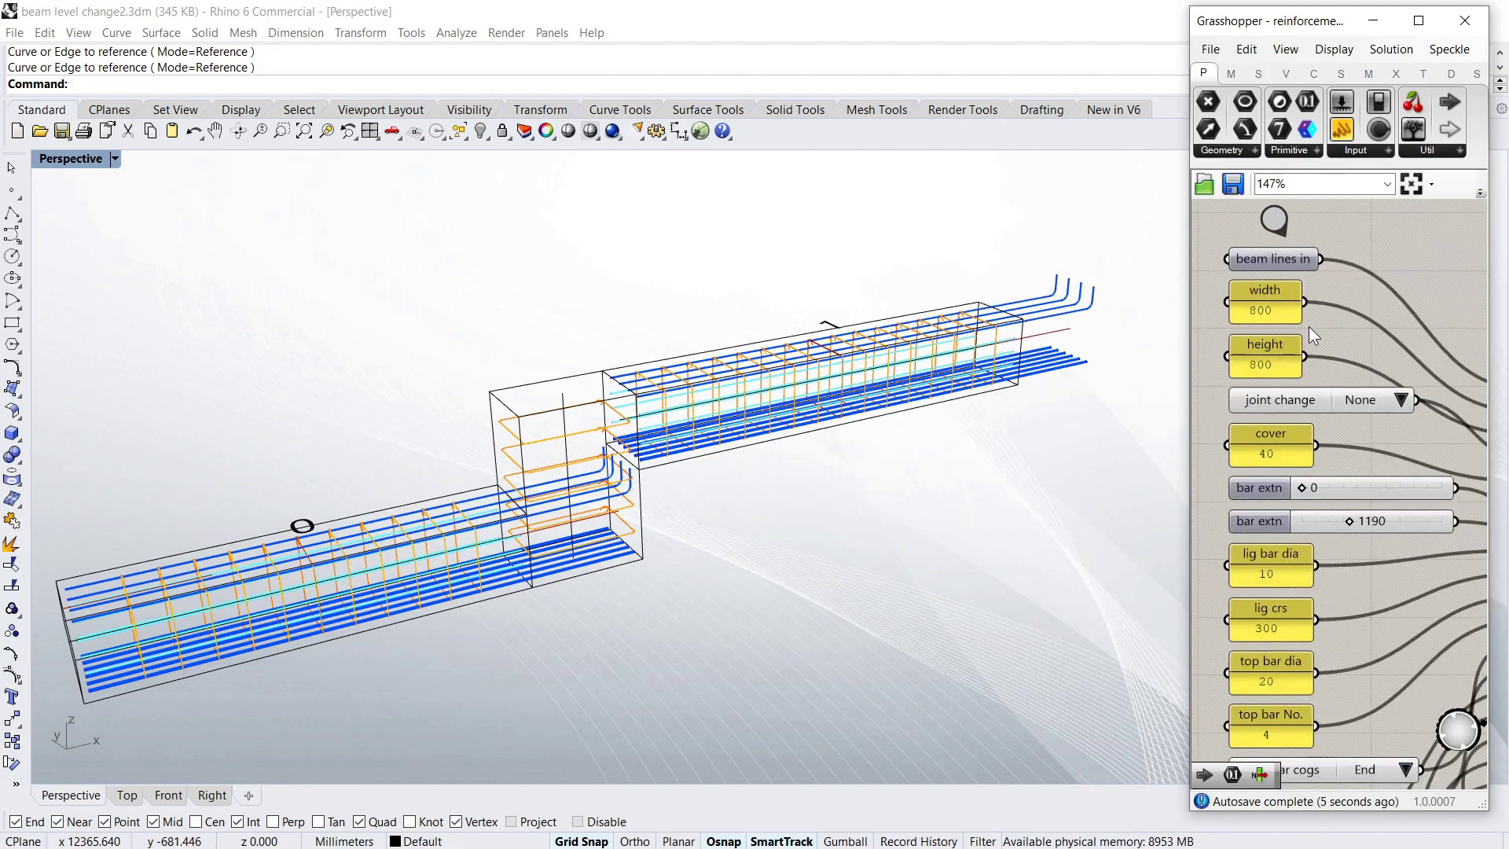
scroll(1308, 327, down, 2)
scroll(1324, 441, down, 2)
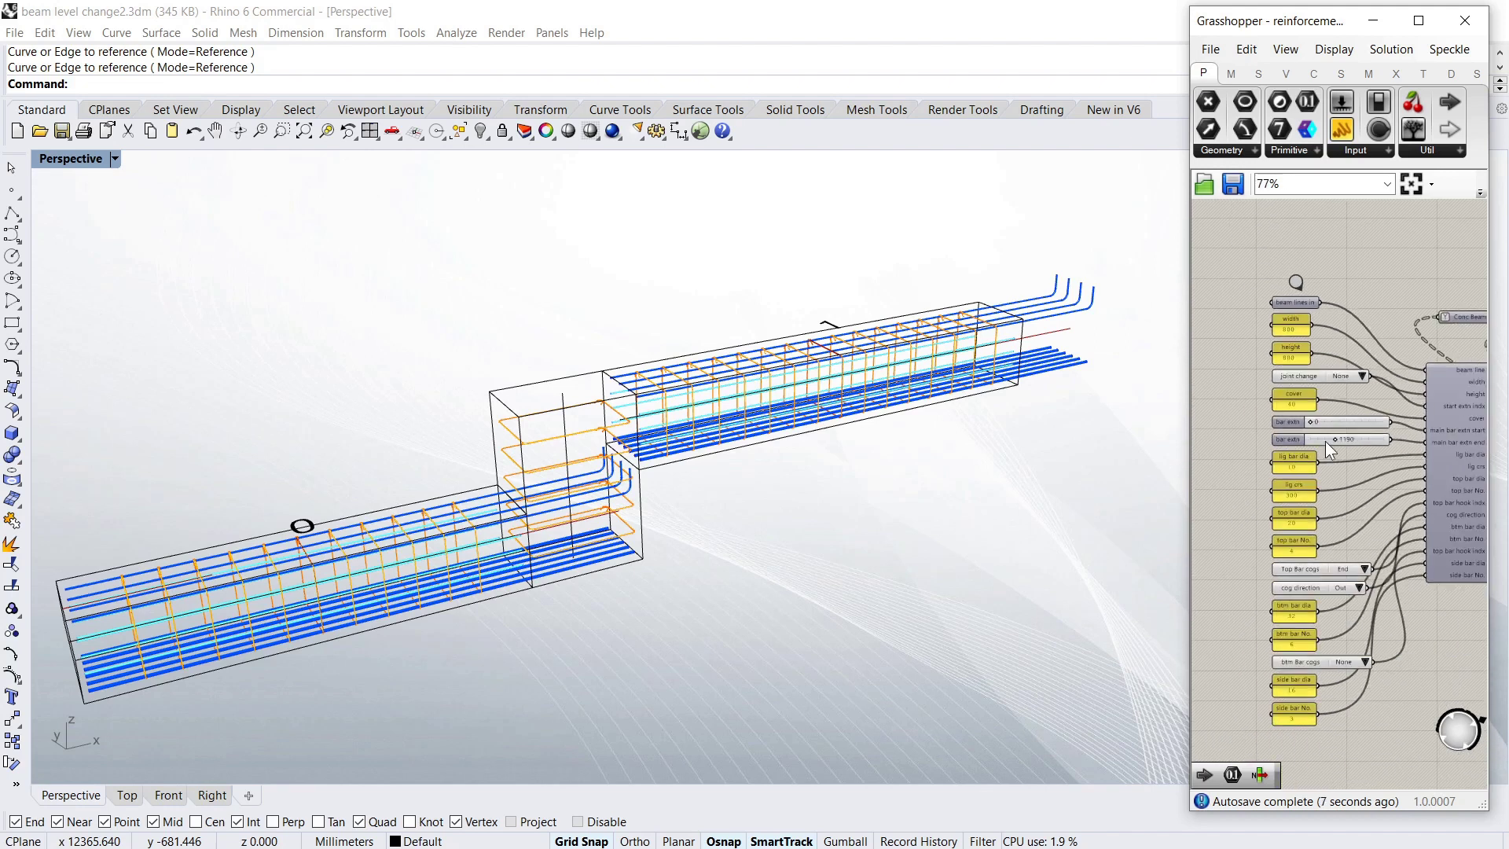
scroll(1325, 441, up, 4)
Set the end bar extension to 0 and place the top bar cogs at Start
drag(1342, 436, 1232, 448)
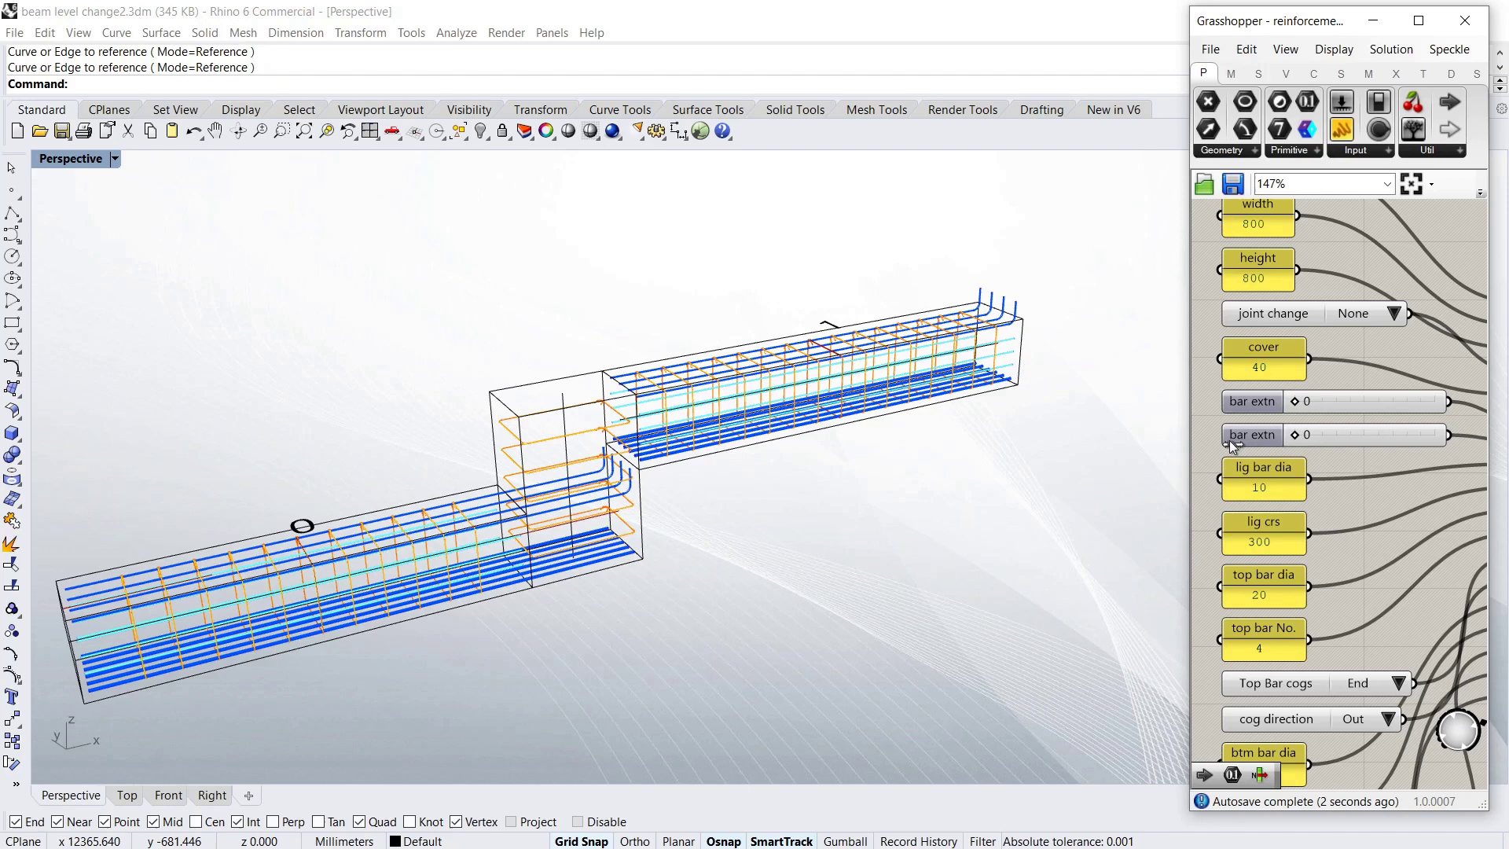
scroll(1335, 518, down, 1)
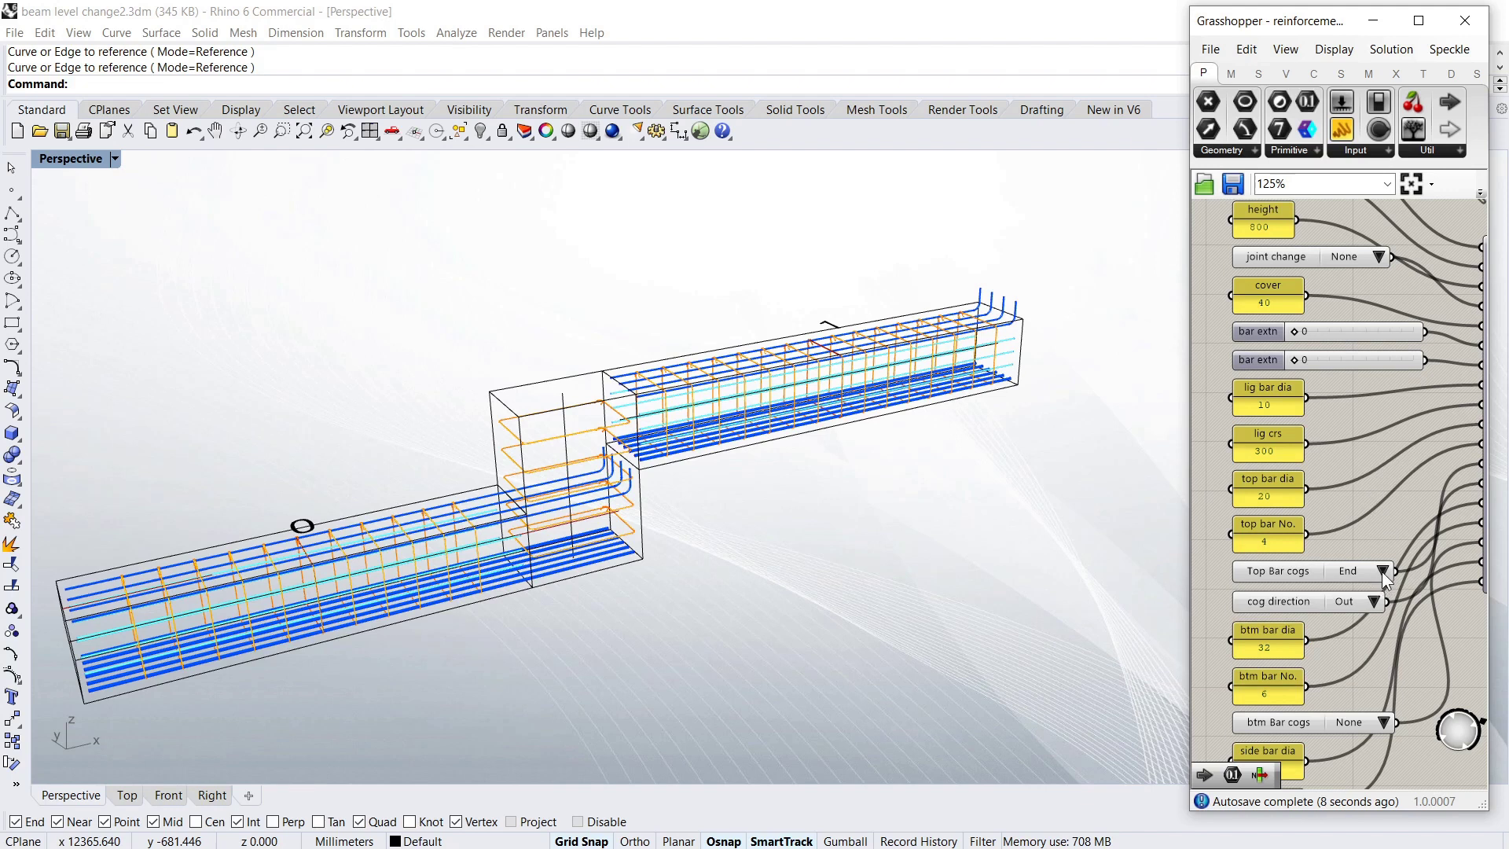
click(1382, 571)
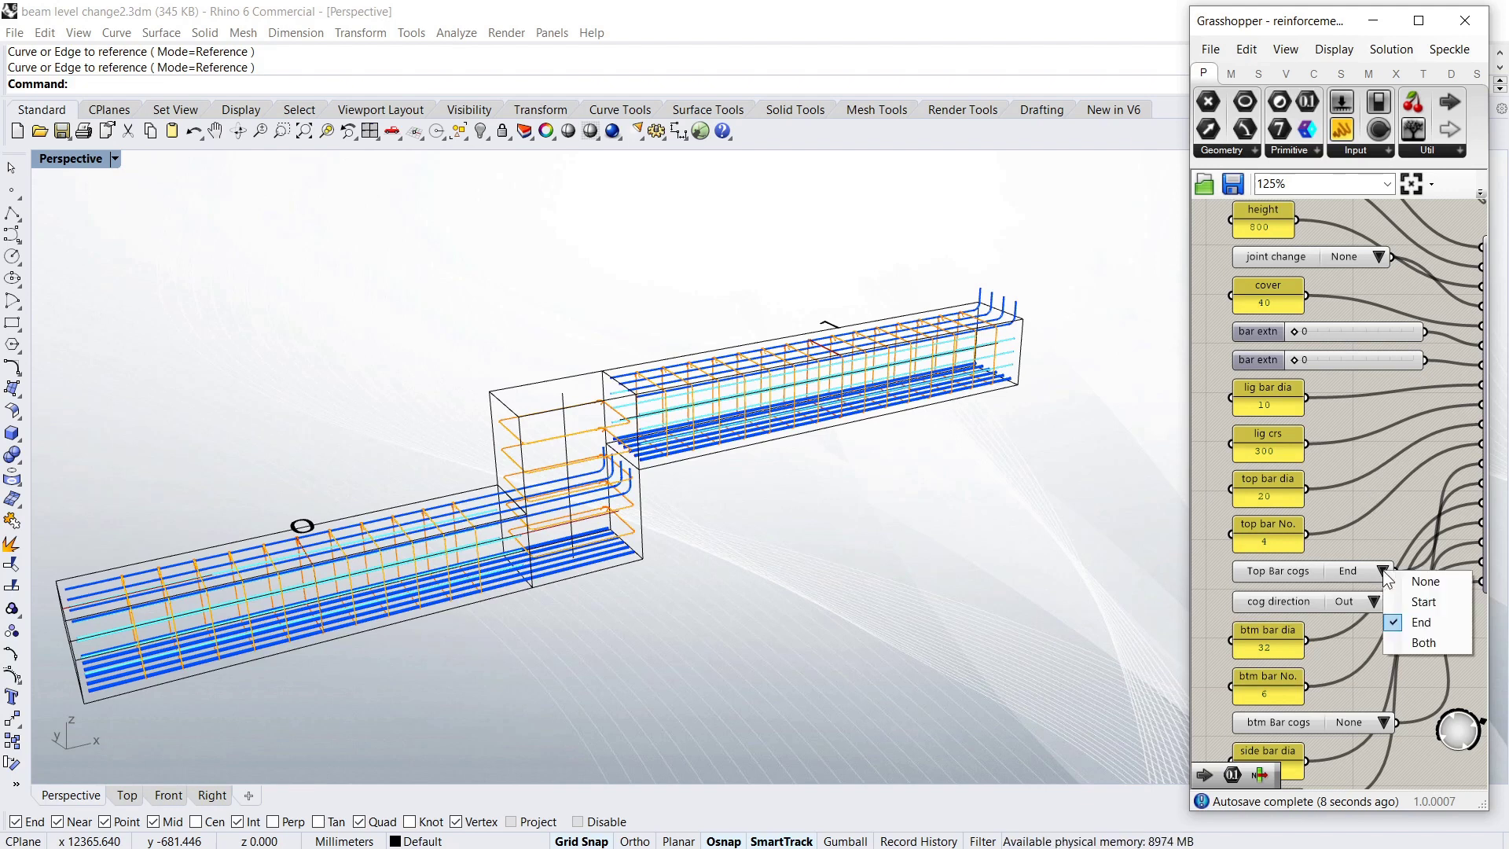
click(1423, 601)
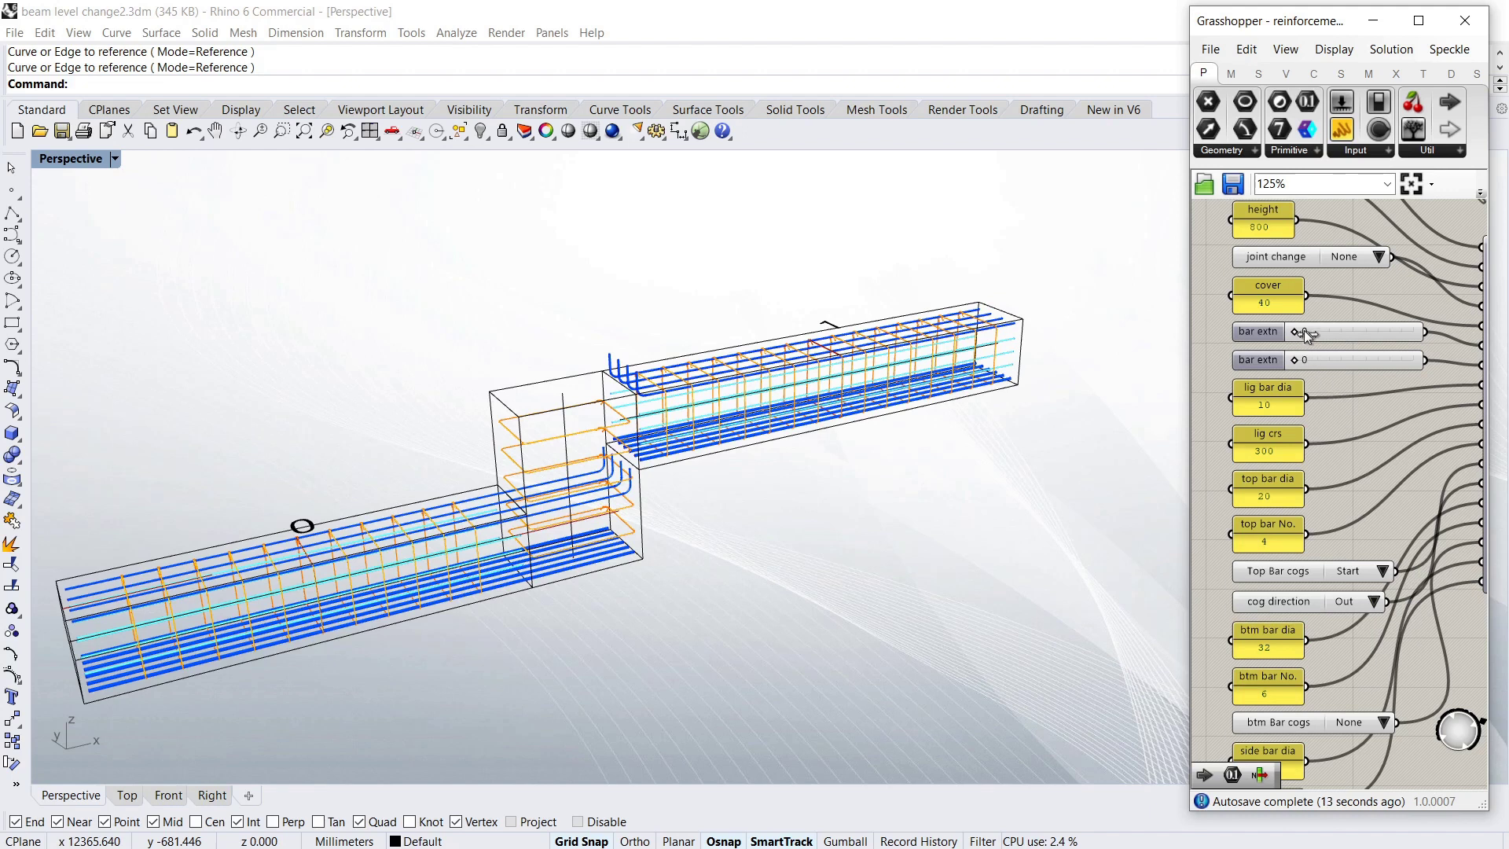
Set the start bar extension to 1190 and turn the cog direction to In
drag(1312, 334, 1363, 338)
double_click(1363, 338)
text(0)
click(1393, 331)
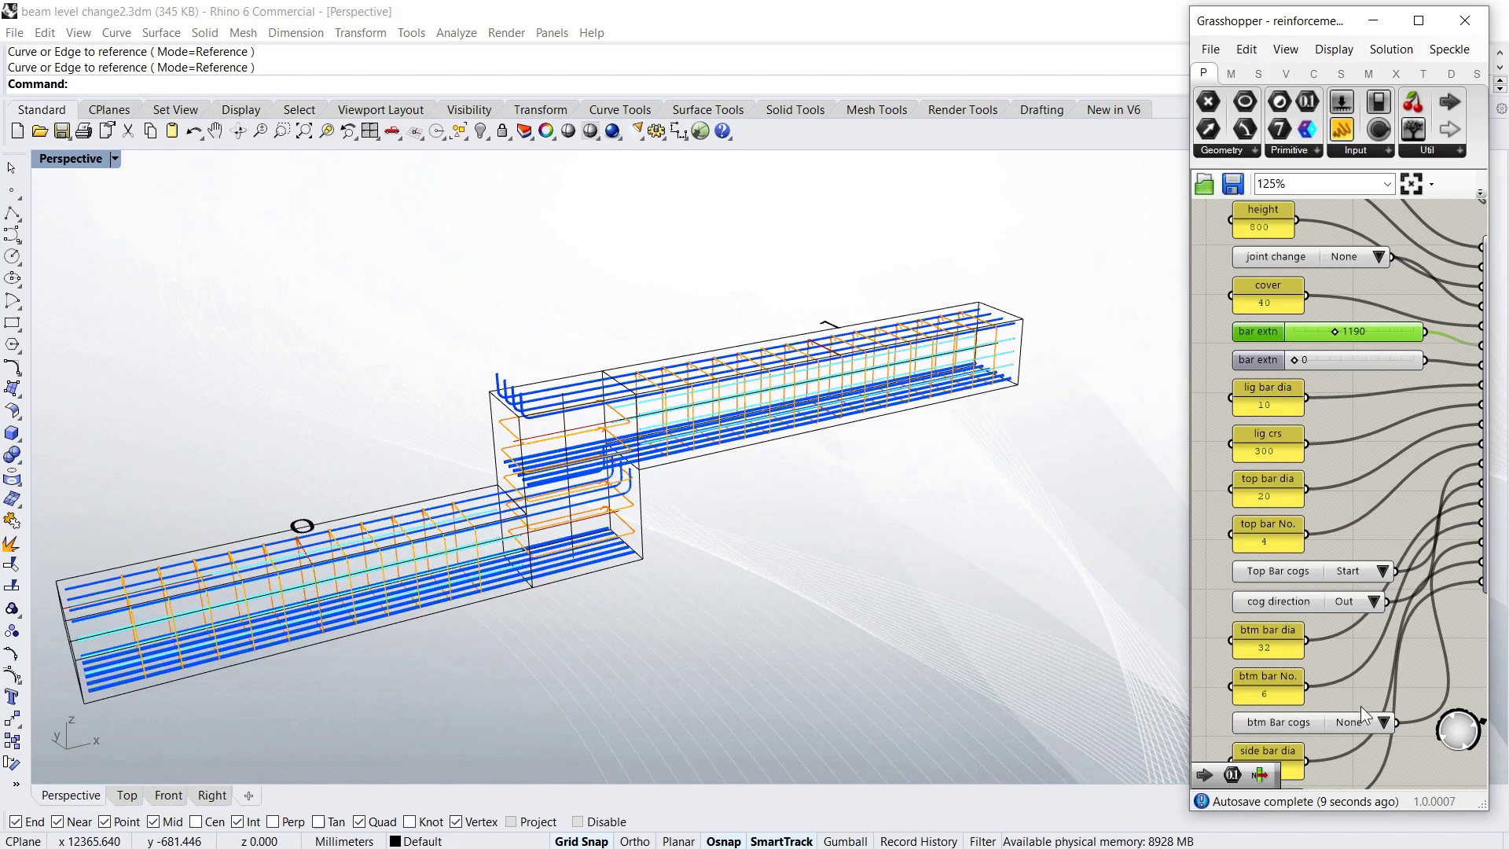
click(1371, 599)
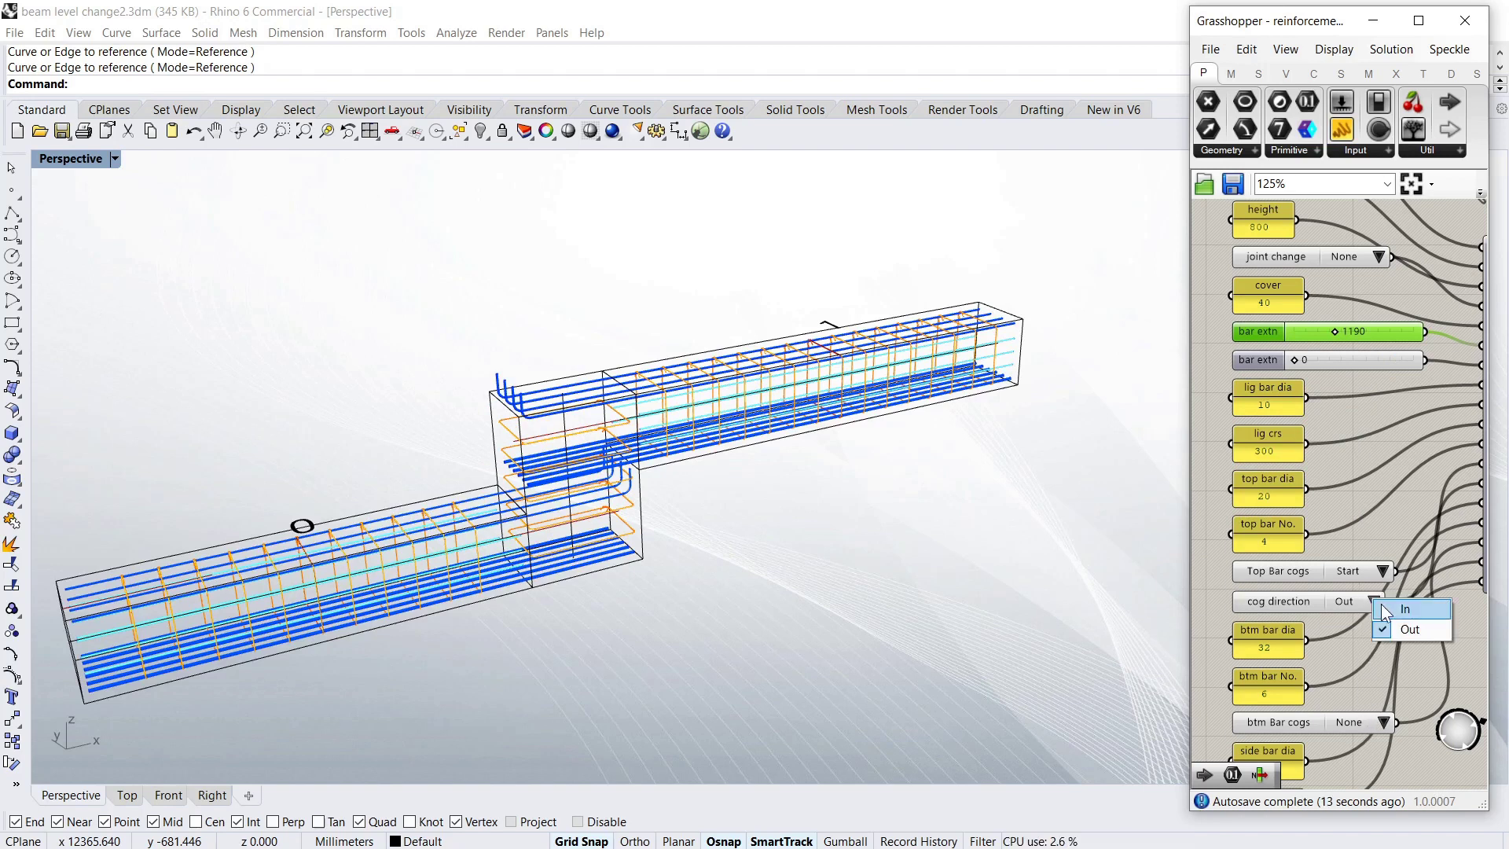
click(1384, 610)
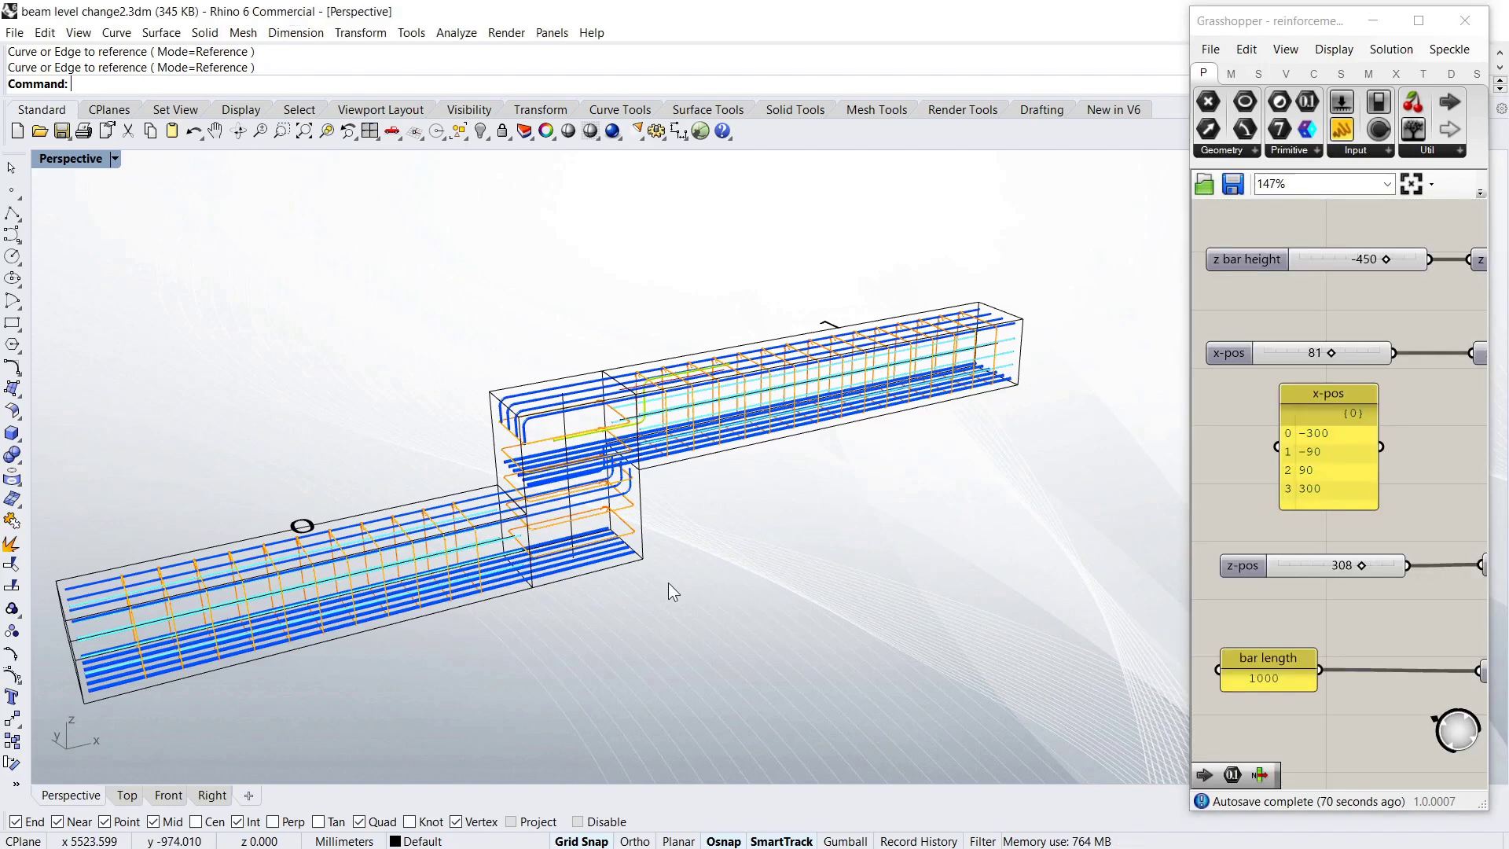
Lower the link bar z height to about -1329, move its z-pos, and save
scroll(531, 432, up, 3)
scroll(530, 432, up, 2)
mouse_move(530, 432)
right_down()
mouse_move(603, 458)
mouse_move(760, 424)
right_up()
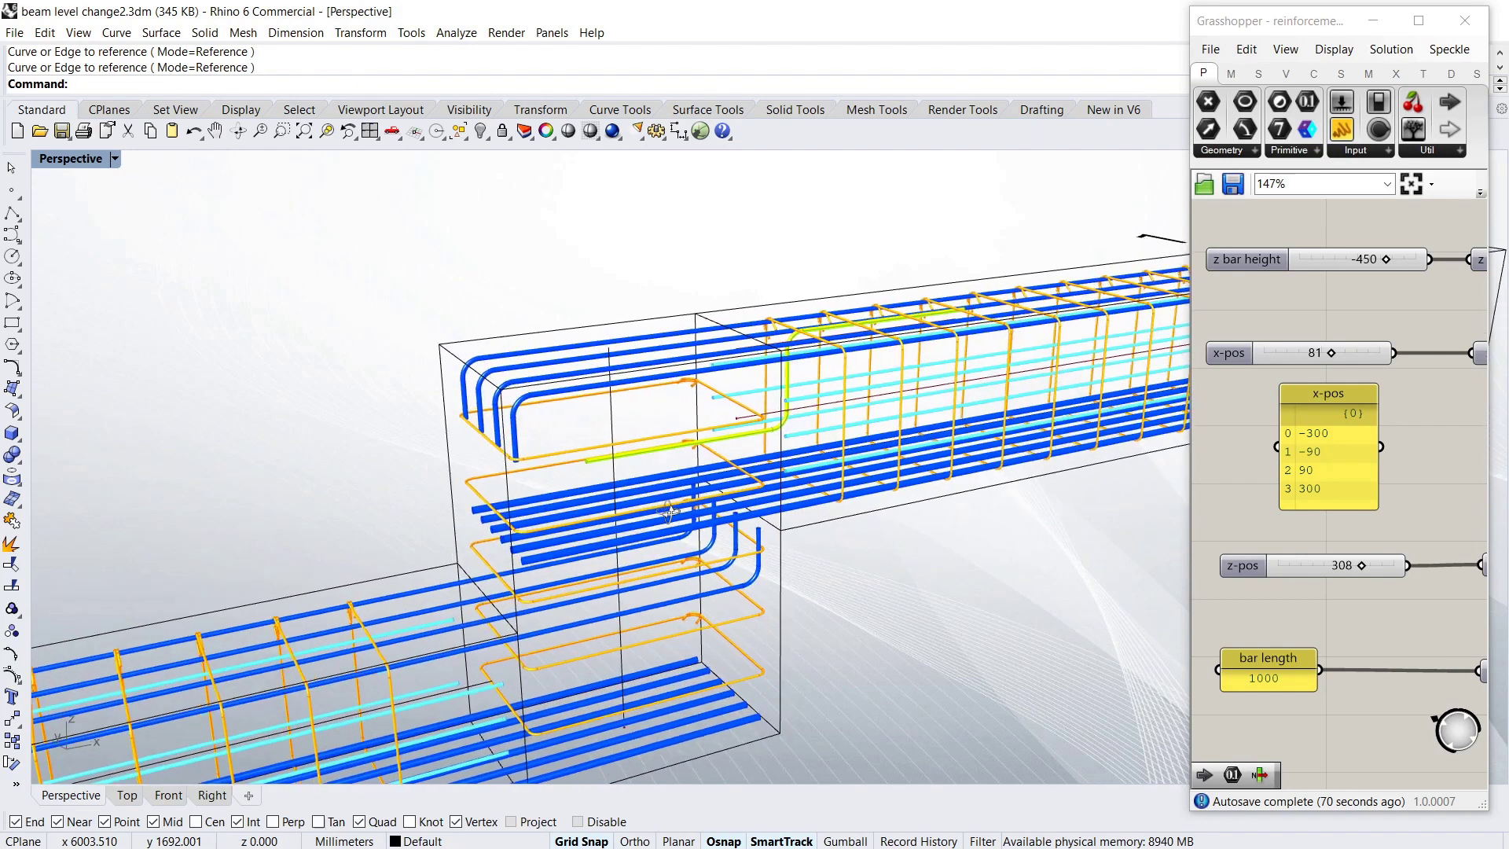
scroll(760, 424, up, 2)
scroll(758, 436, up, 2)
scroll(756, 451, up, 1)
scroll(753, 472, up, 2)
scroll(753, 472, down, 1)
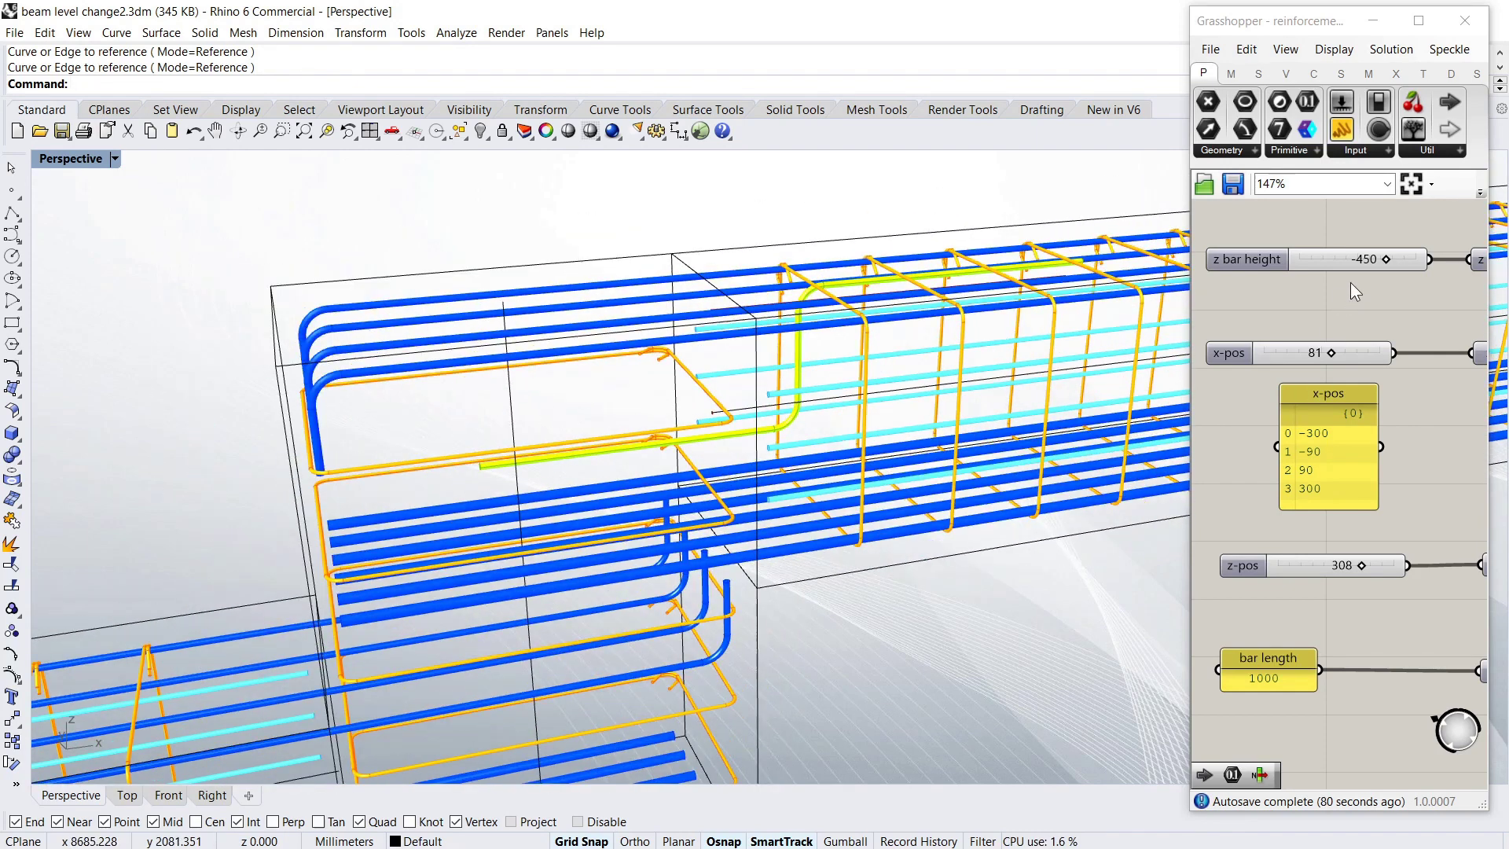
drag(1385, 259, 1344, 259)
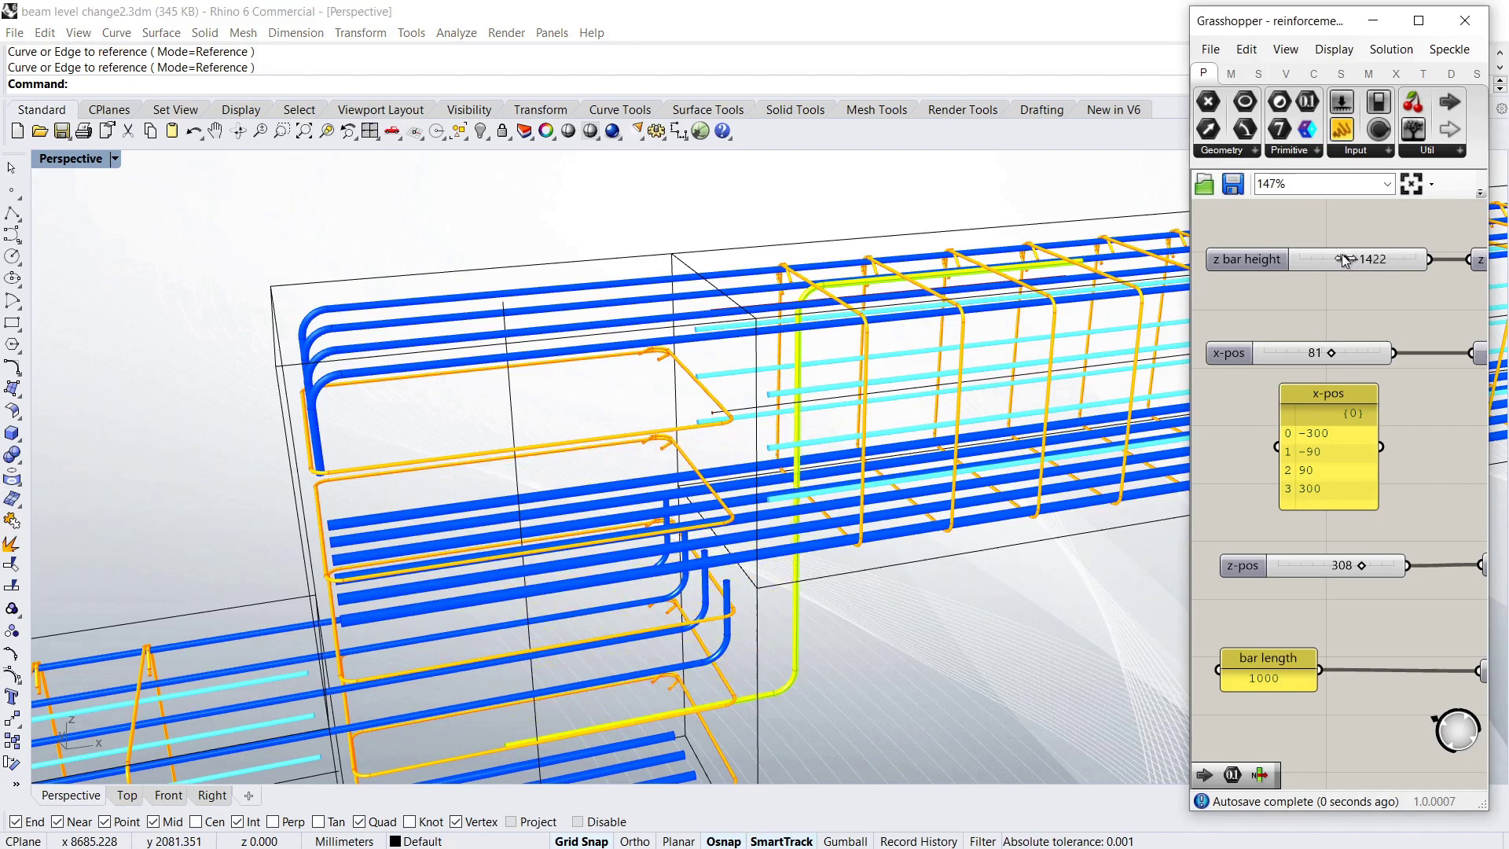
drag(1344, 260, 1349, 259)
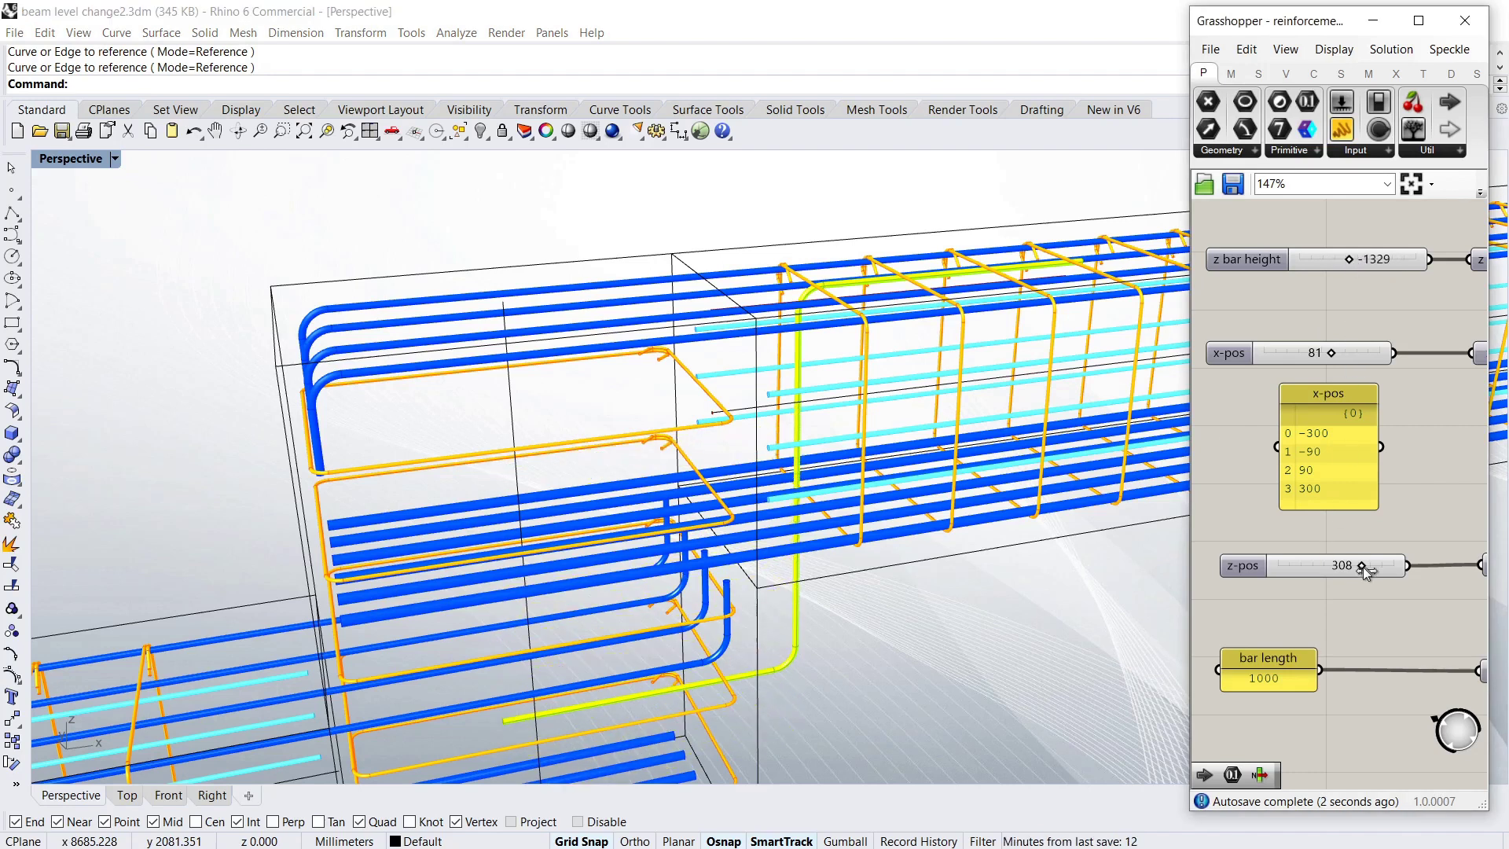
drag(1360, 566, 1296, 563)
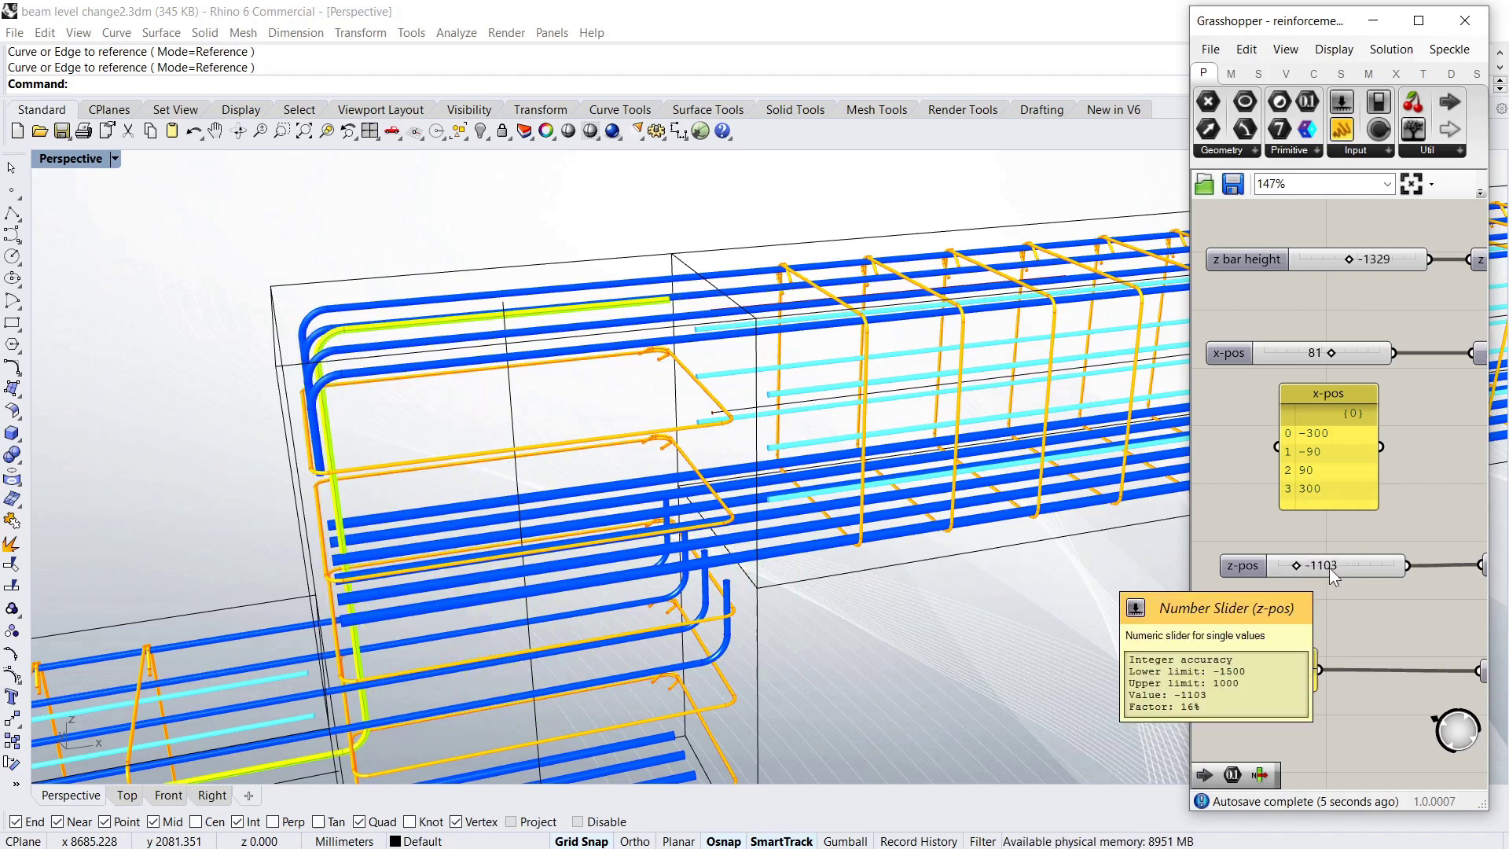
mouse_move(731, 440)
right_down()
mouse_move(715, 506)
mouse_move(610, 450)
mouse_move(480, 584)
mouse_move(495, 557)
mouse_move(488, 573)
mouse_move(532, 585)
right_up()
key(ctrl+s)
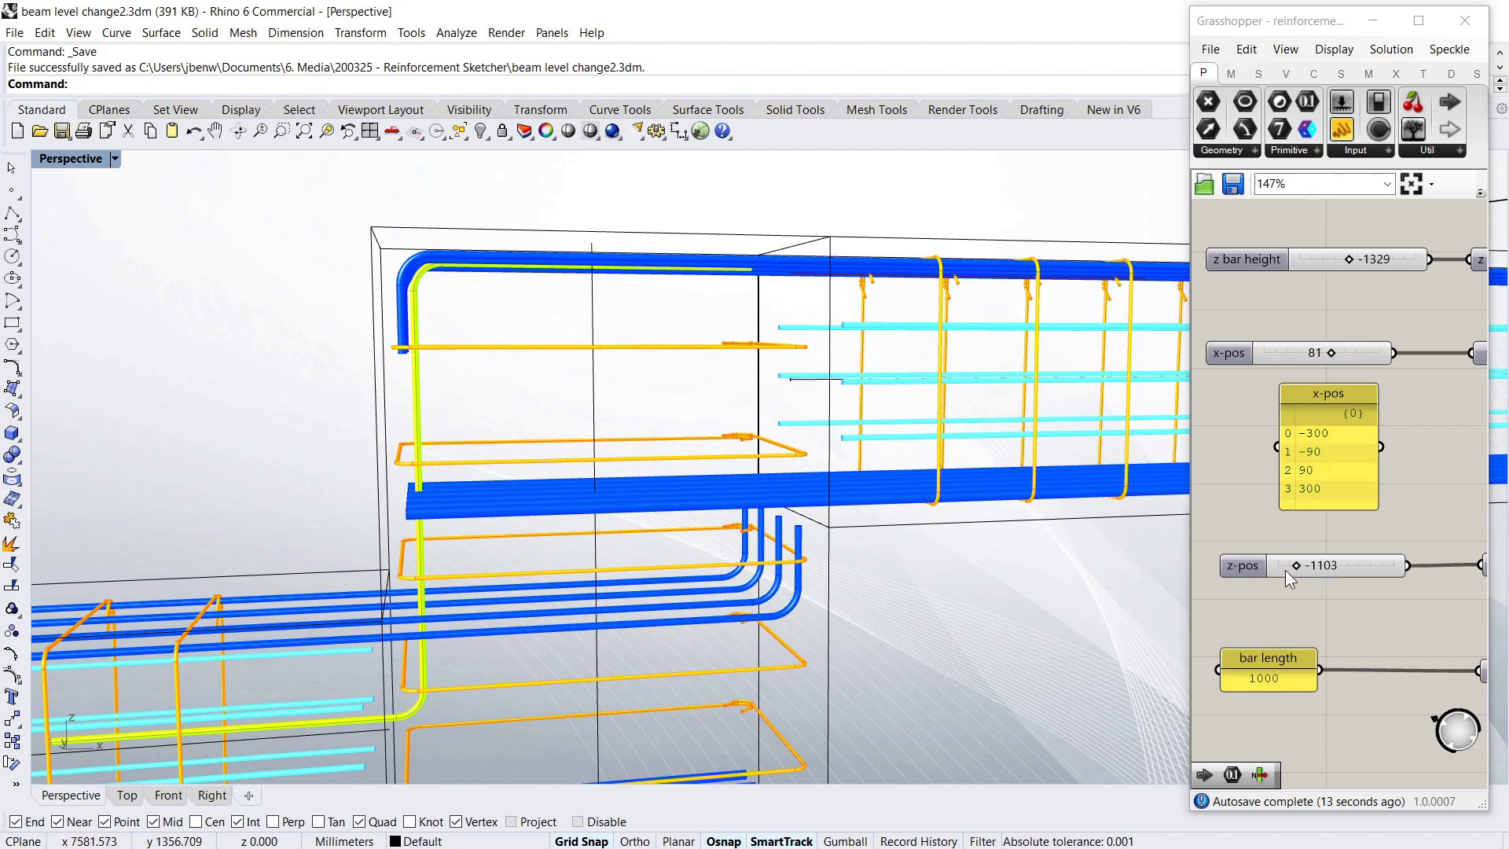
Fine-tune link bar z-pos to -1120, z bar height to -1666, and x-pos to 115
drag(1296, 565, 1293, 567)
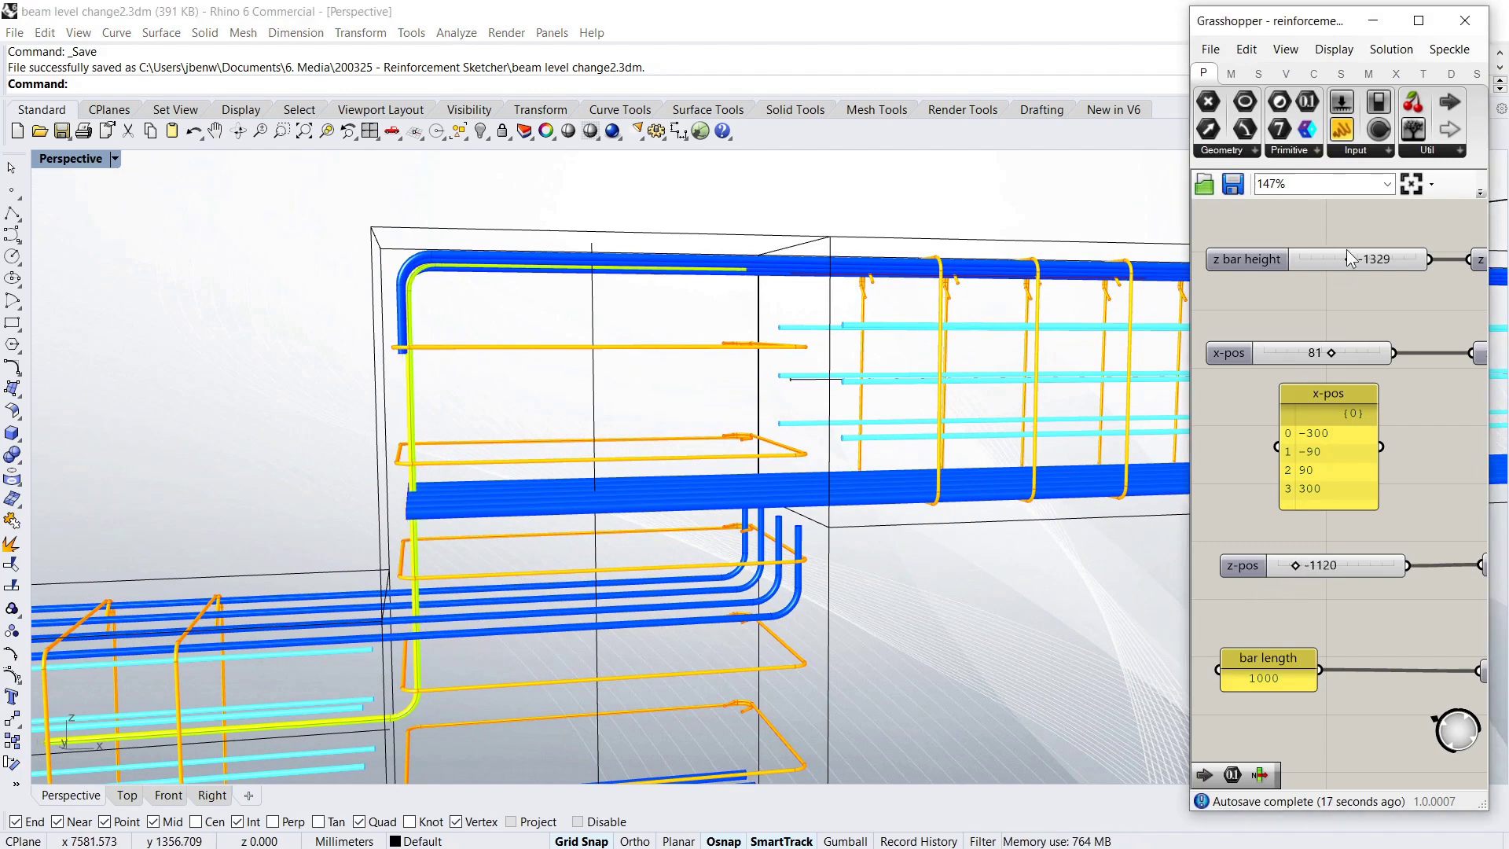
drag(1353, 264, 1342, 265)
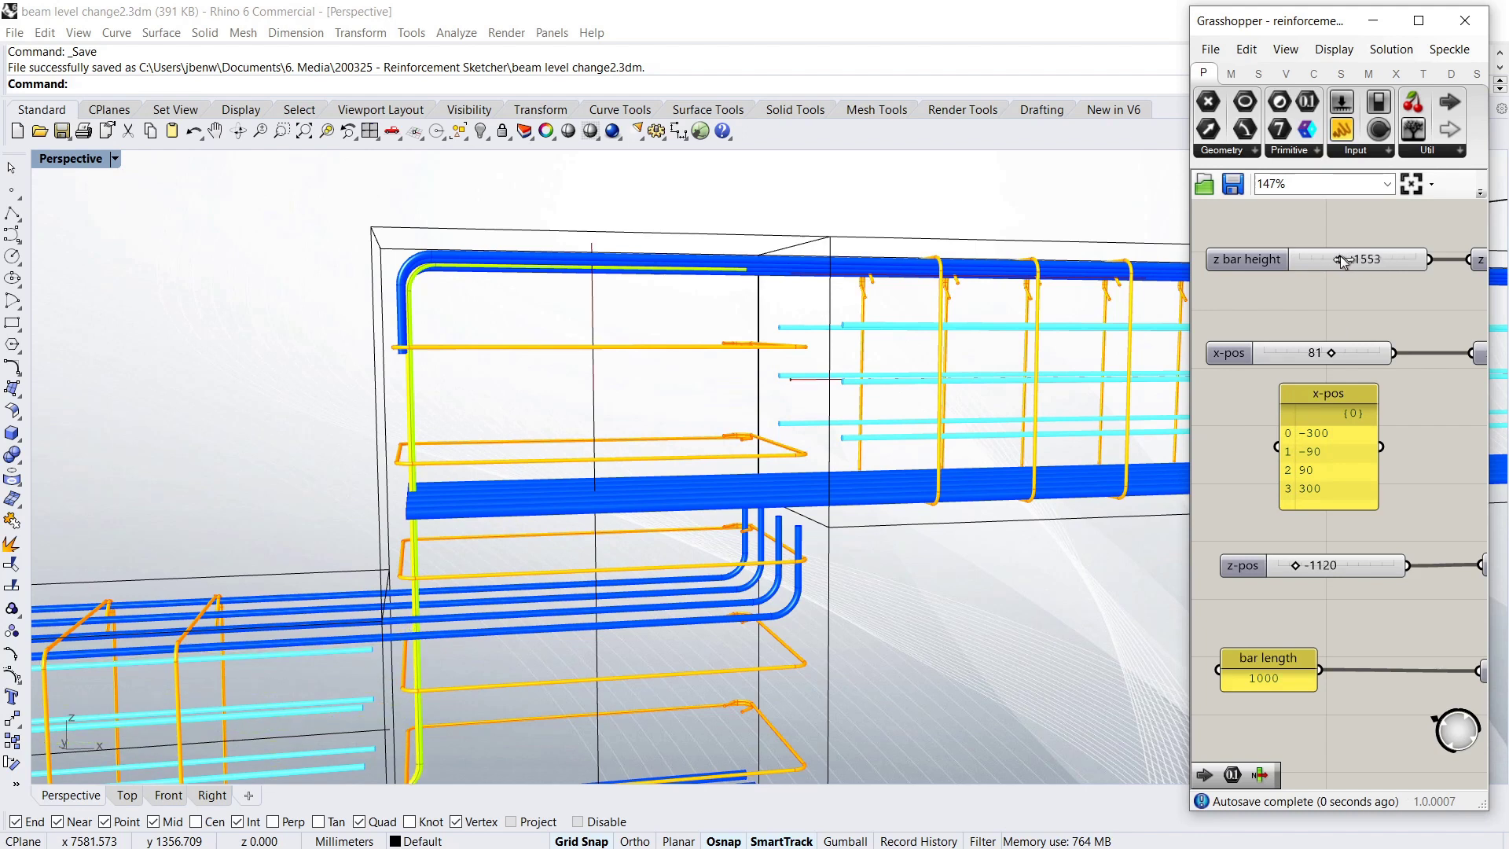
scroll(562, 388, down, 3)
scroll(563, 388, up, 2)
scroll(562, 388, up, 2)
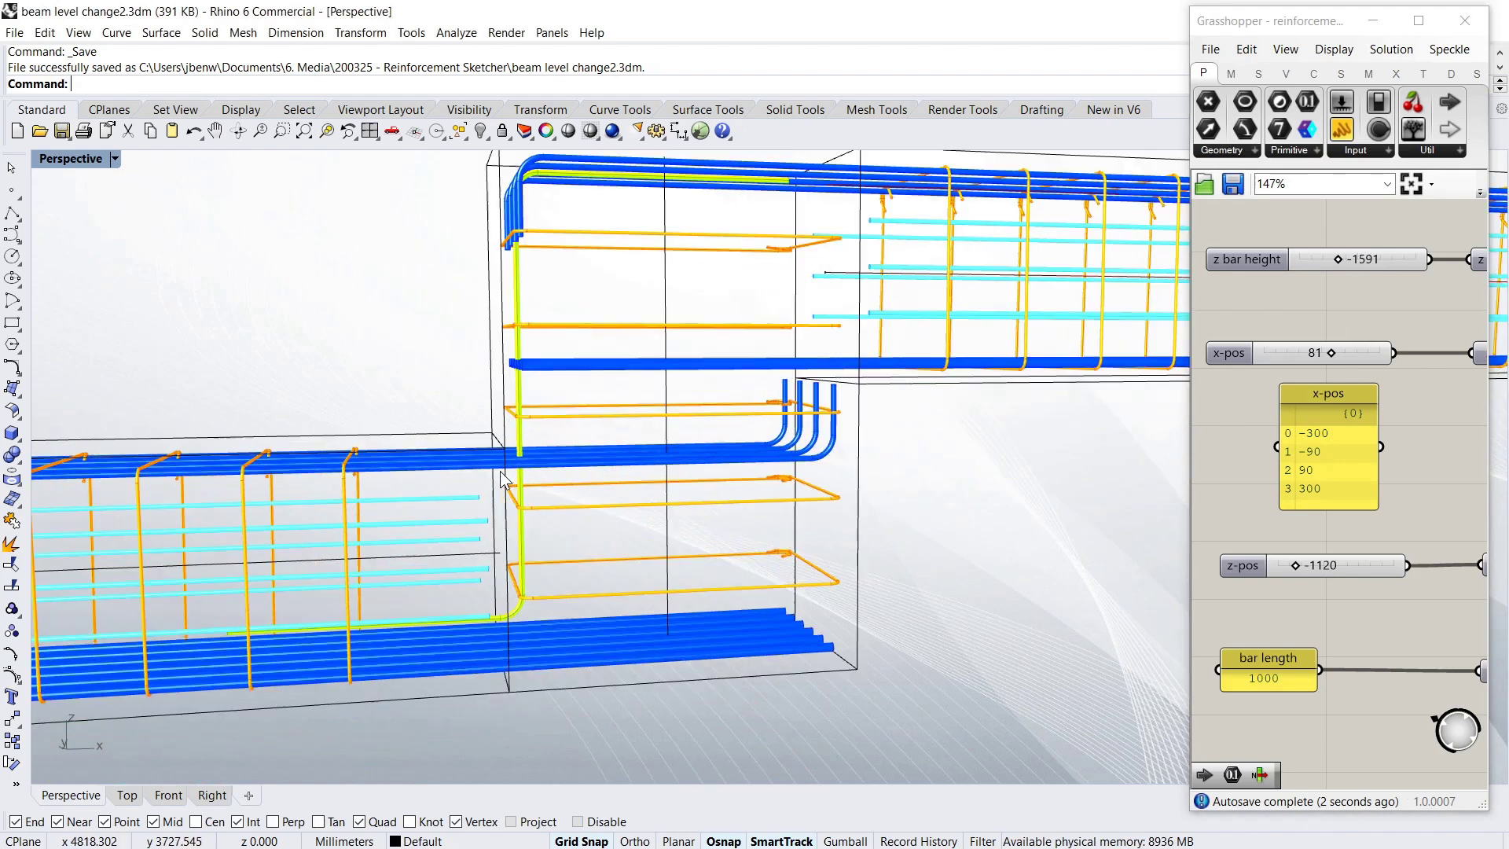
drag(1338, 263, 1335, 263)
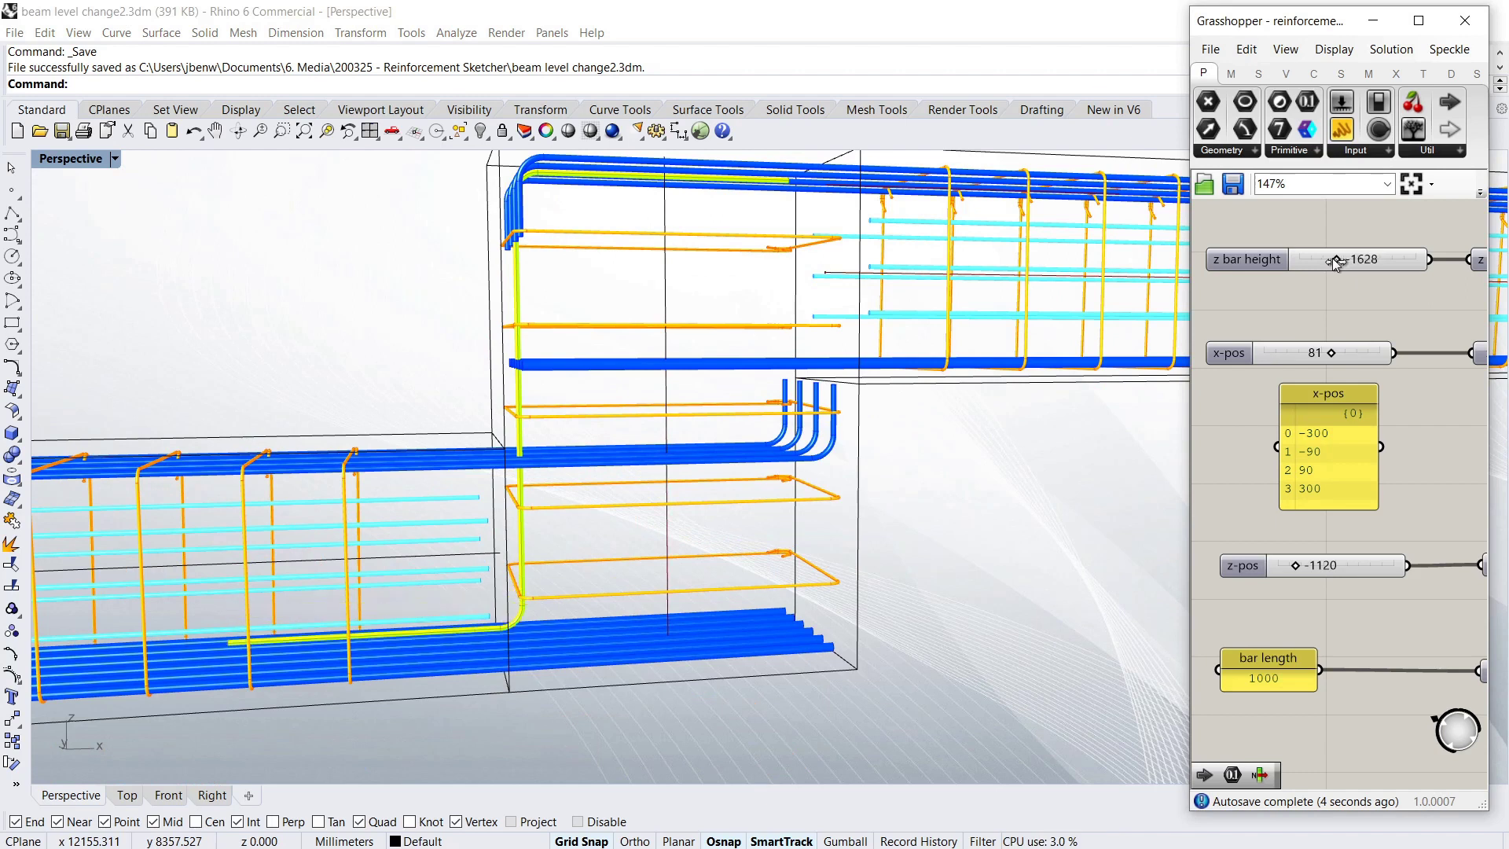
drag(1335, 263, 1335, 264)
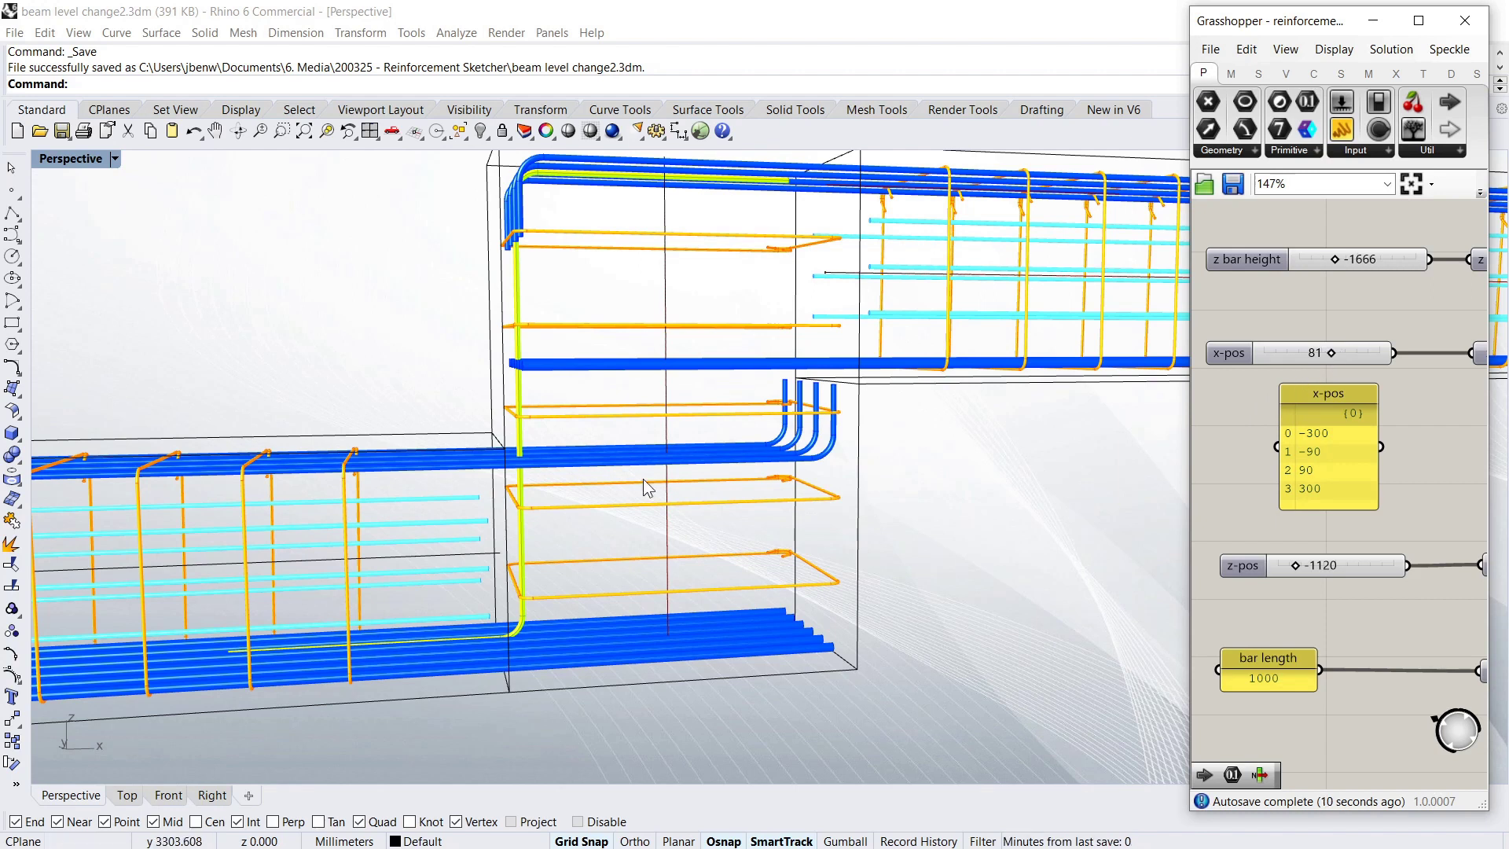
right_drag(644, 488, 802, 515)
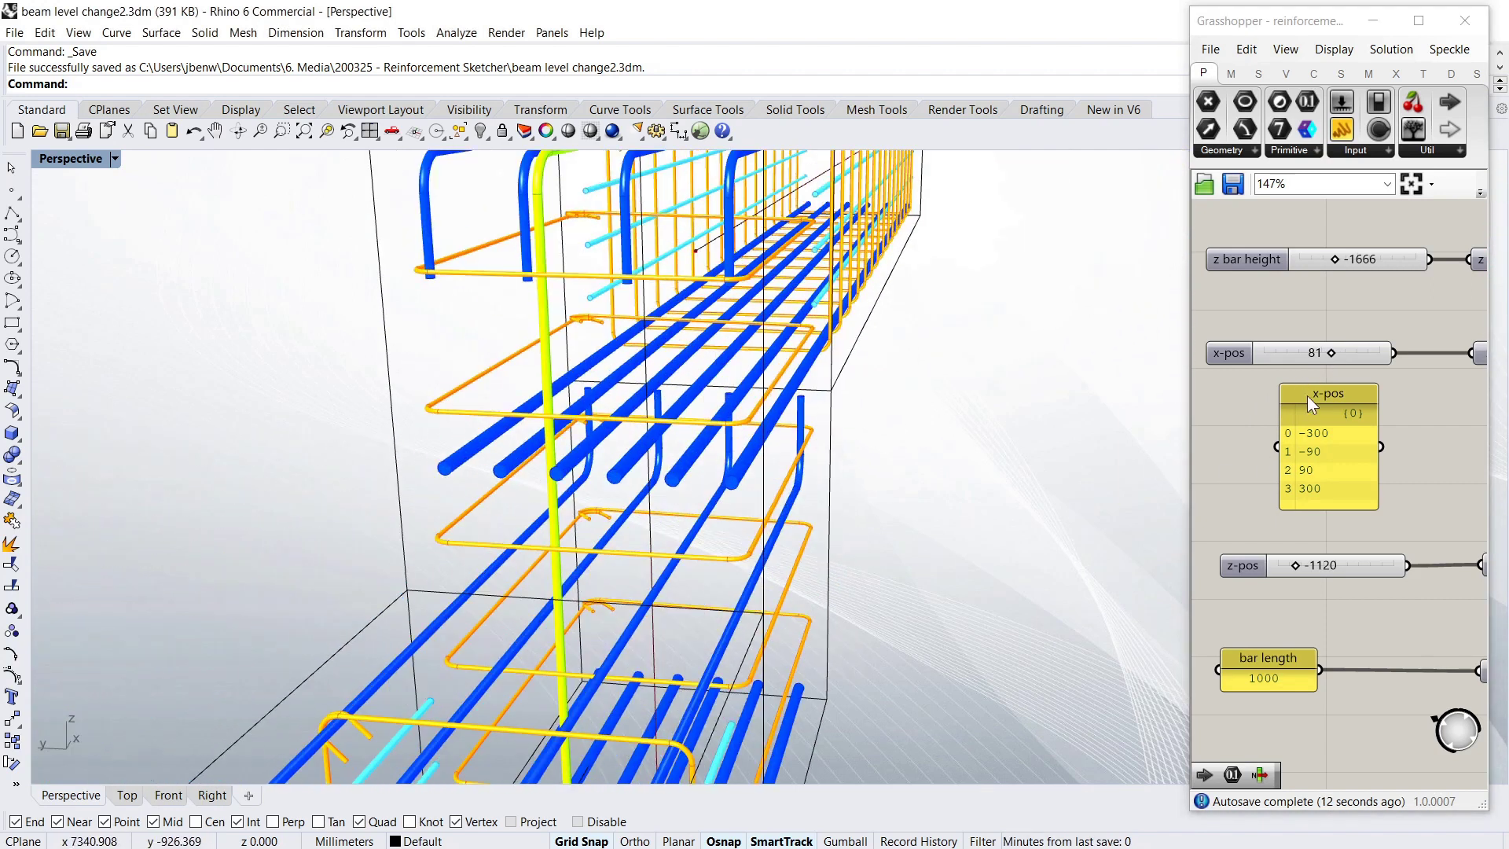
drag(1331, 353, 1300, 355)
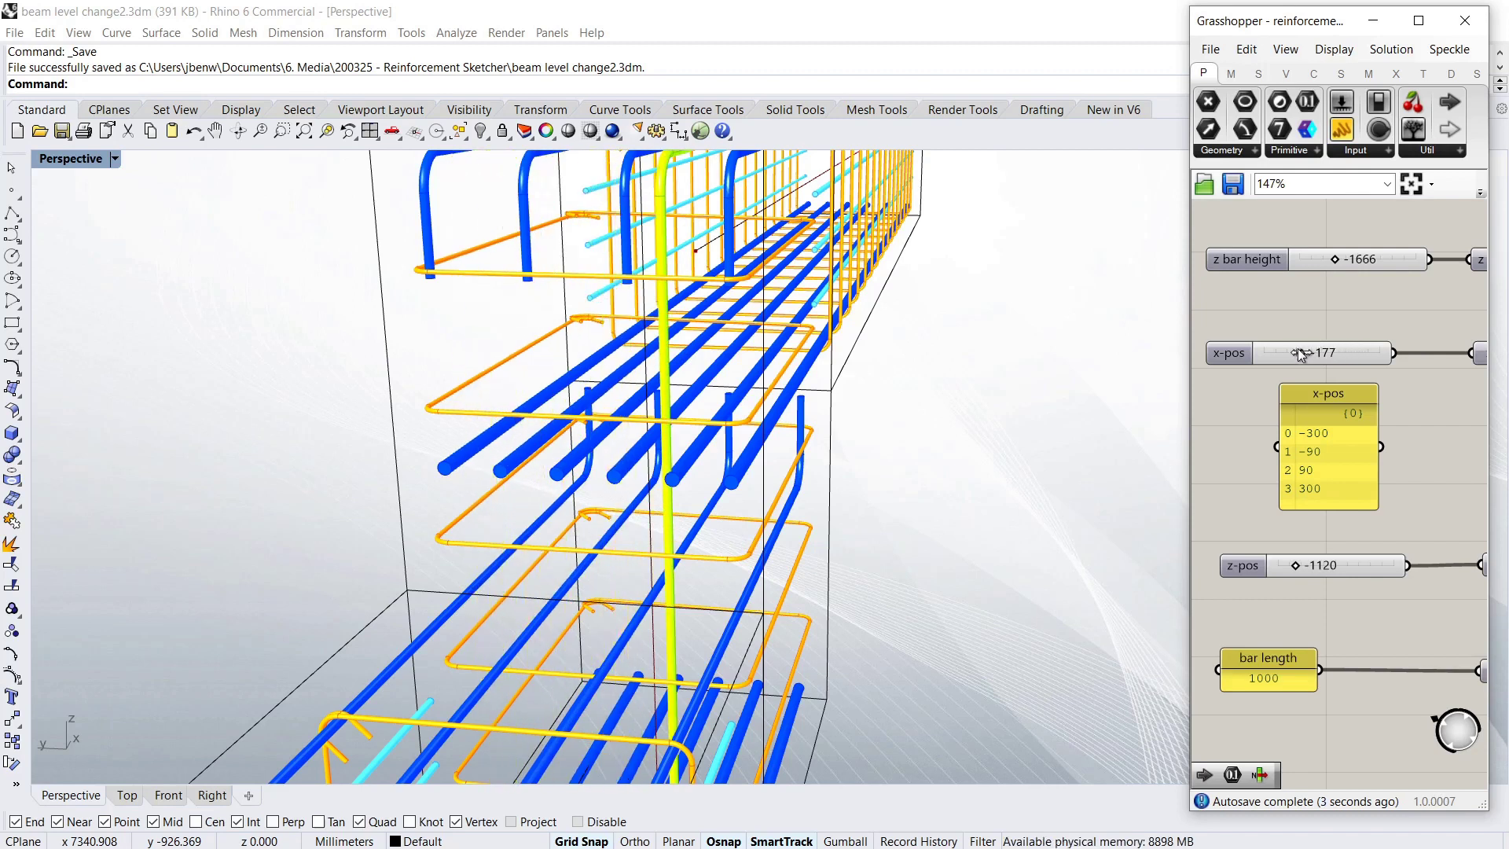
Wire the x-pos list (-300, -90, 90, 300) into the link bar x-pos input
right_drag(1412, 388, 1375, 395)
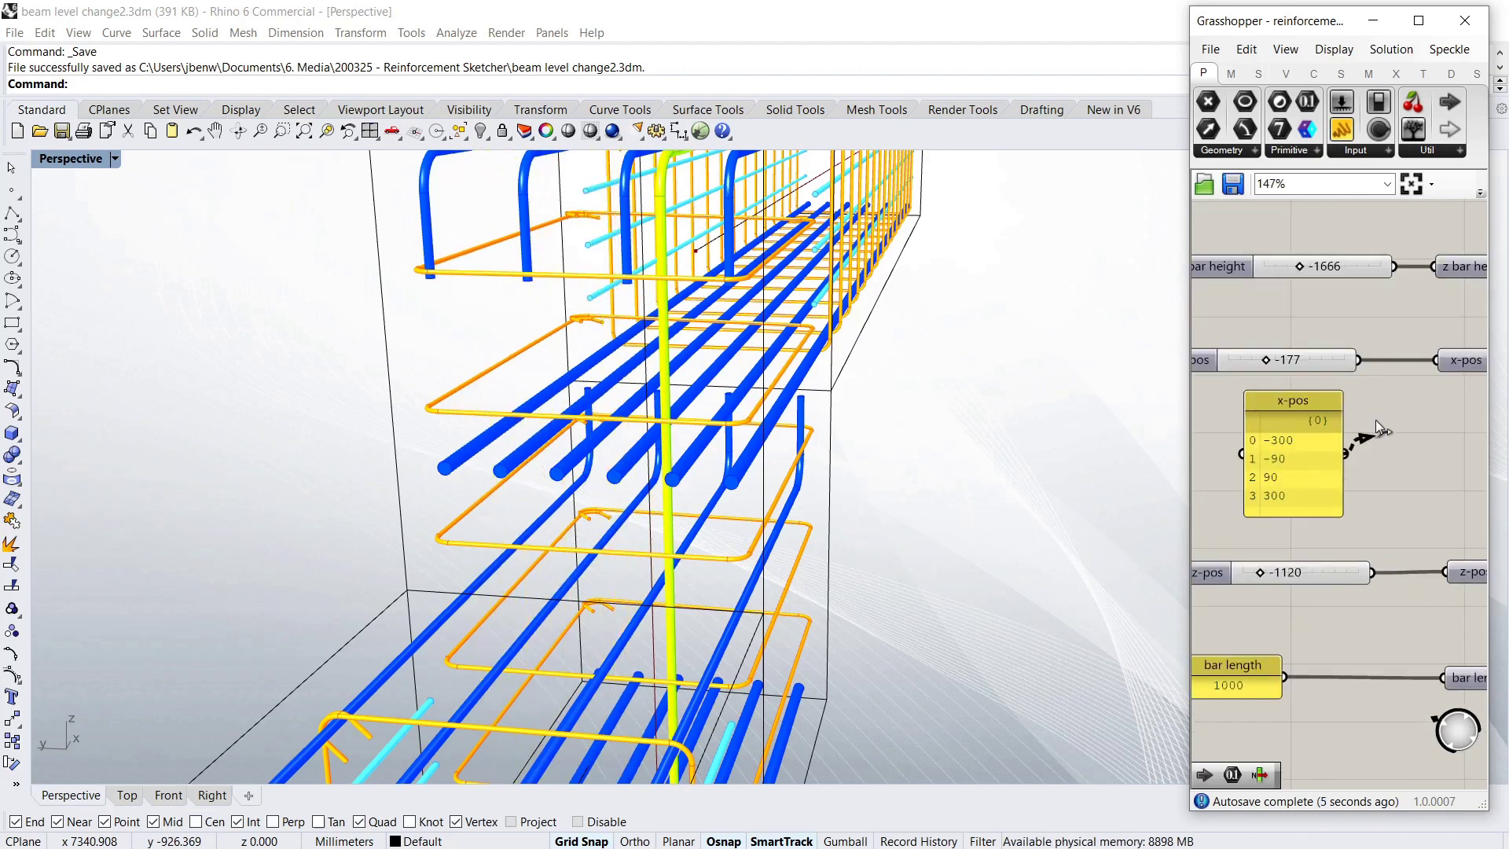
drag(1345, 453, 1434, 361)
mouse_move(909, 532)
right_down()
mouse_move(859, 522)
mouse_move(765, 569)
mouse_move(724, 471)
mouse_move(692, 461)
mouse_move(857, 491)
mouse_move(690, 394)
mouse_move(657, 438)
right_up()
scroll(657, 437, up, 2)
scroll(554, 697, up, 2)
scroll(554, 697, down, 4)
right_drag(553, 697, 641, 629)
scroll(640, 628, up, 2)
scroll(642, 626, up, 2)
scroll(645, 624, up, 1)
scroll(649, 621, up, 2)
scroll(648, 621, down, 4)
mouse_move(652, 550)
right_down()
mouse_move(633, 512)
mouse_move(687, 525)
right_up()
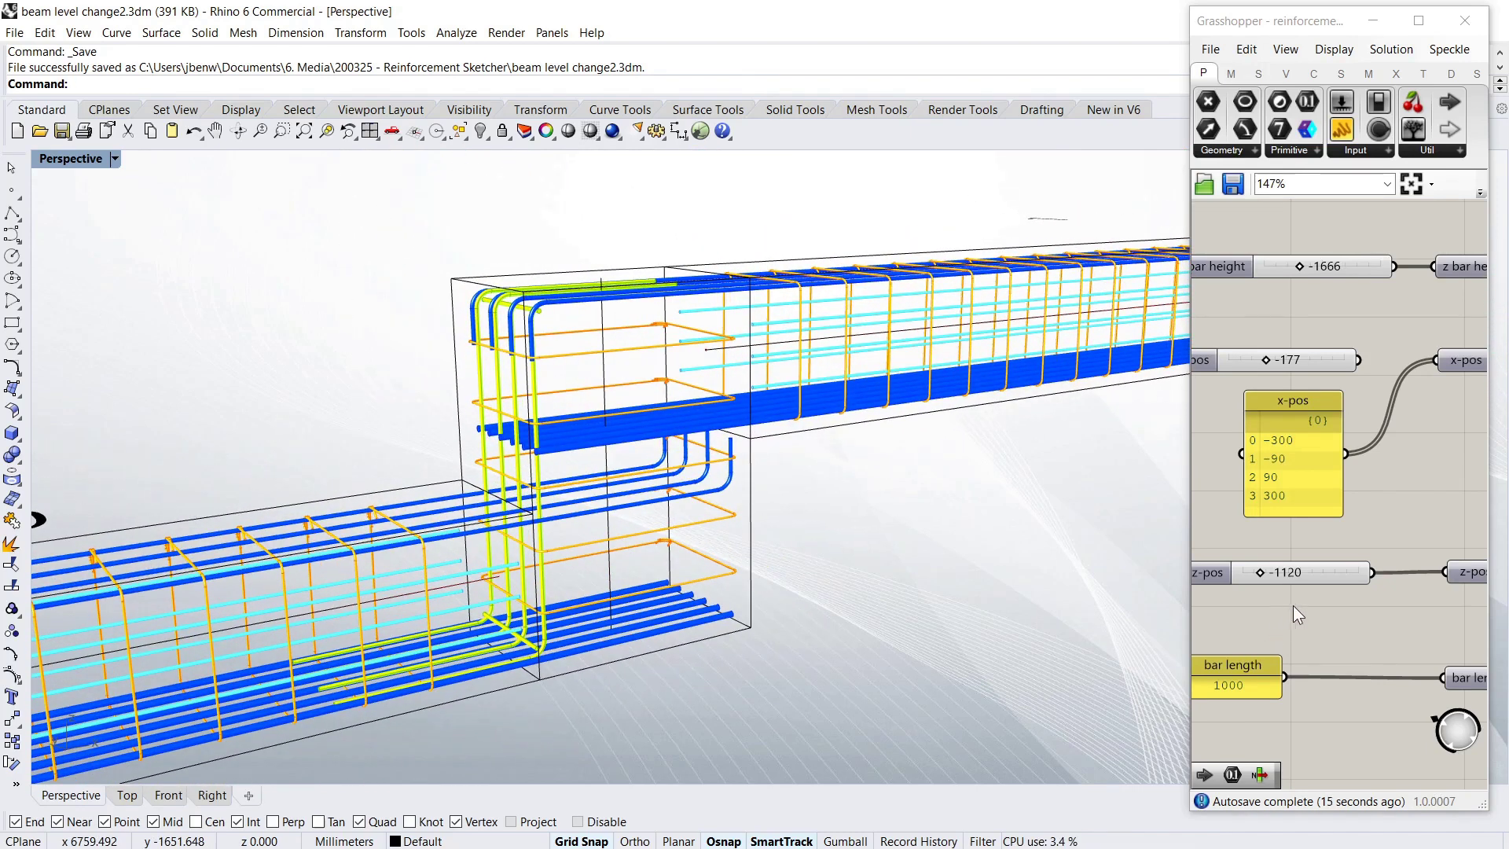
Change the link bar length from 1000 to 800
scroll(1312, 638, down, 2)
double_click(1289, 667)
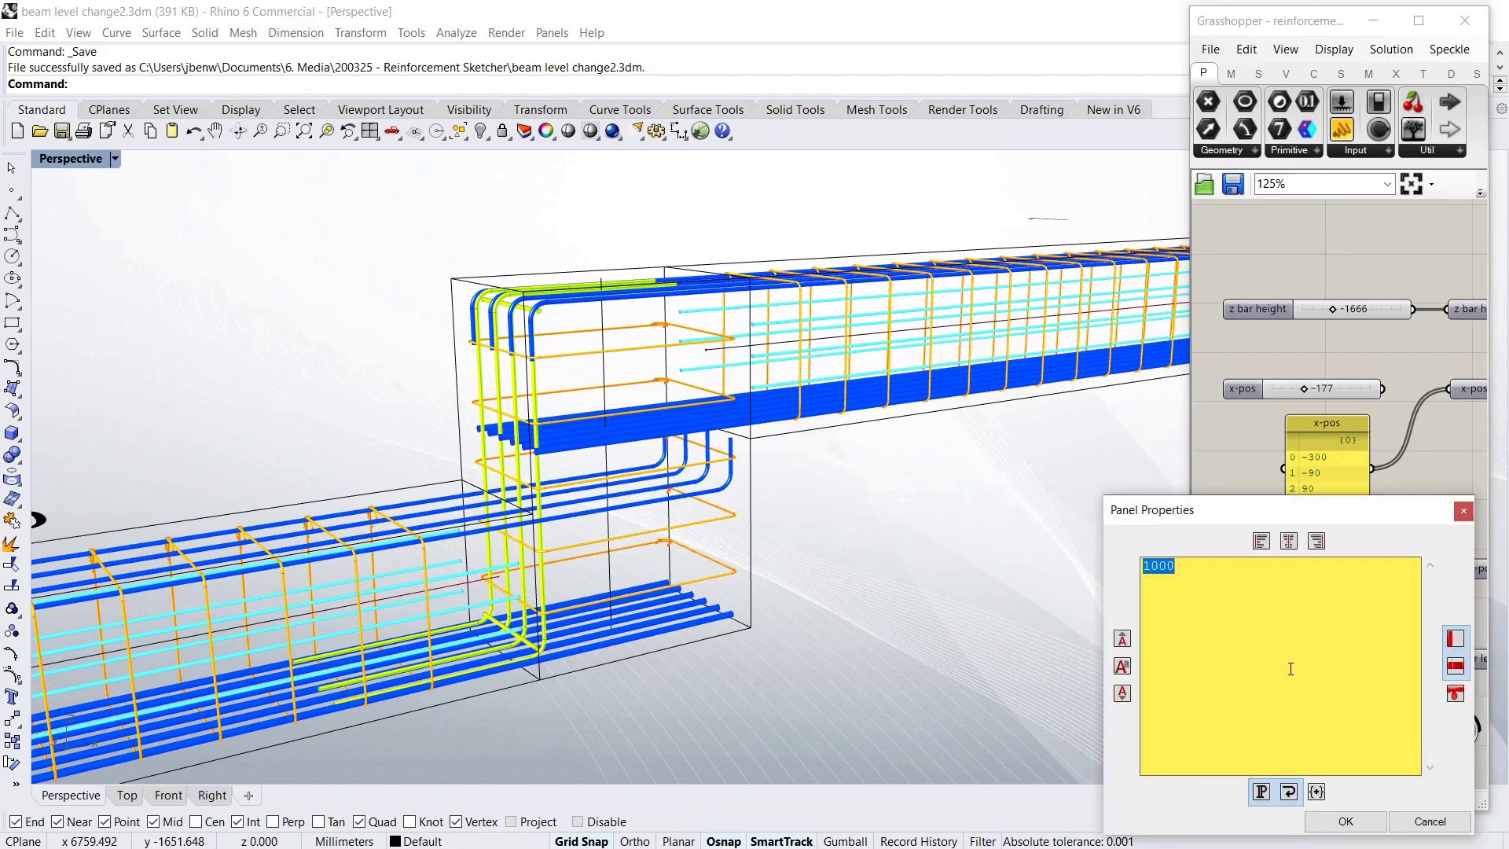
click(1345, 821)
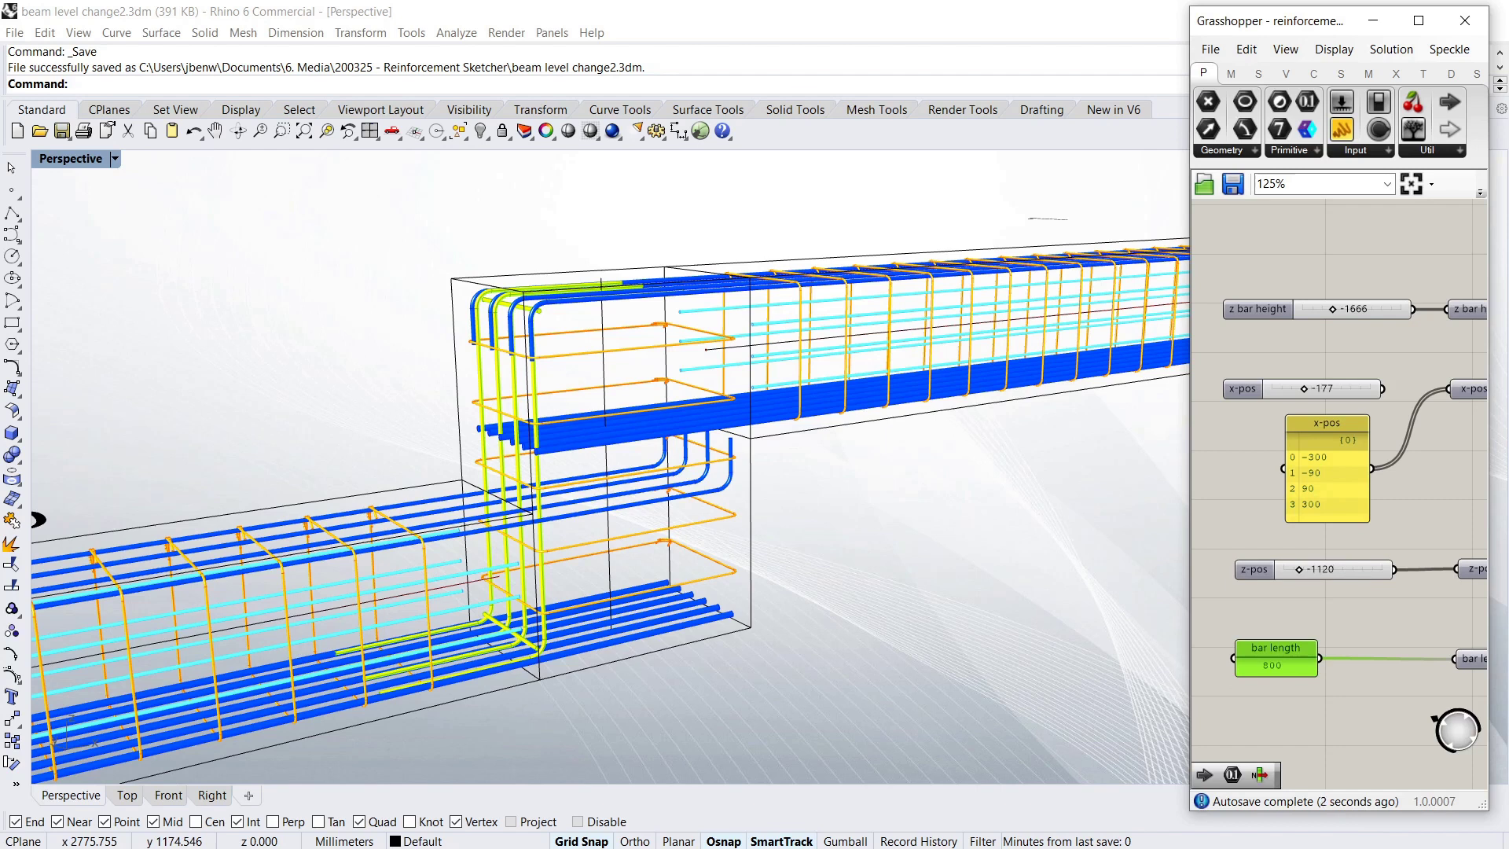
scroll(1333, 572, up, 2)
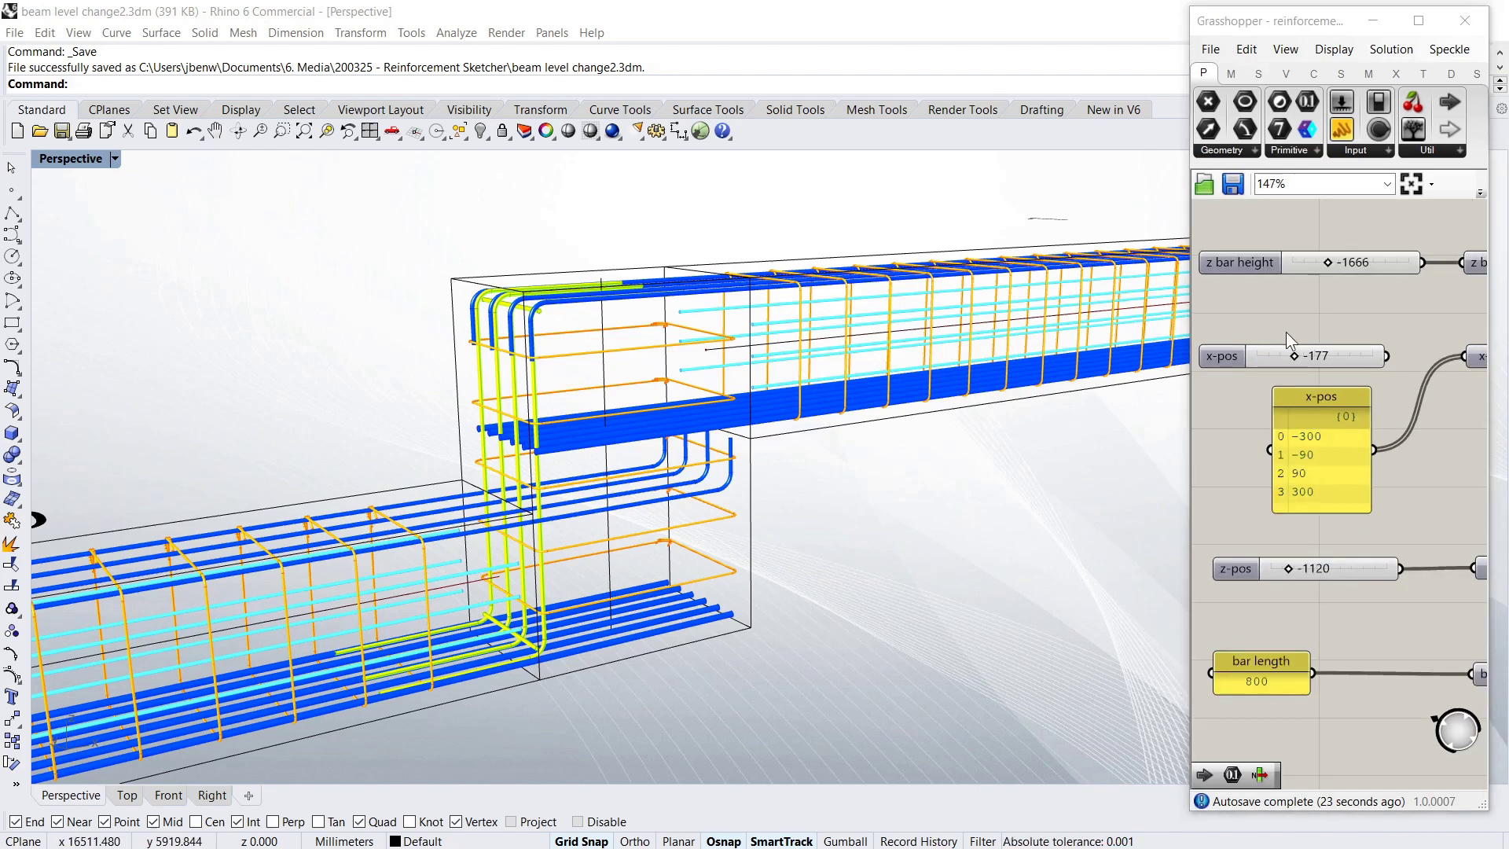
Set the link bar z-pos to -80 and check the four bars sitting in the step
drag(1288, 572, 1335, 568)
right_drag(859, 499, 777, 471)
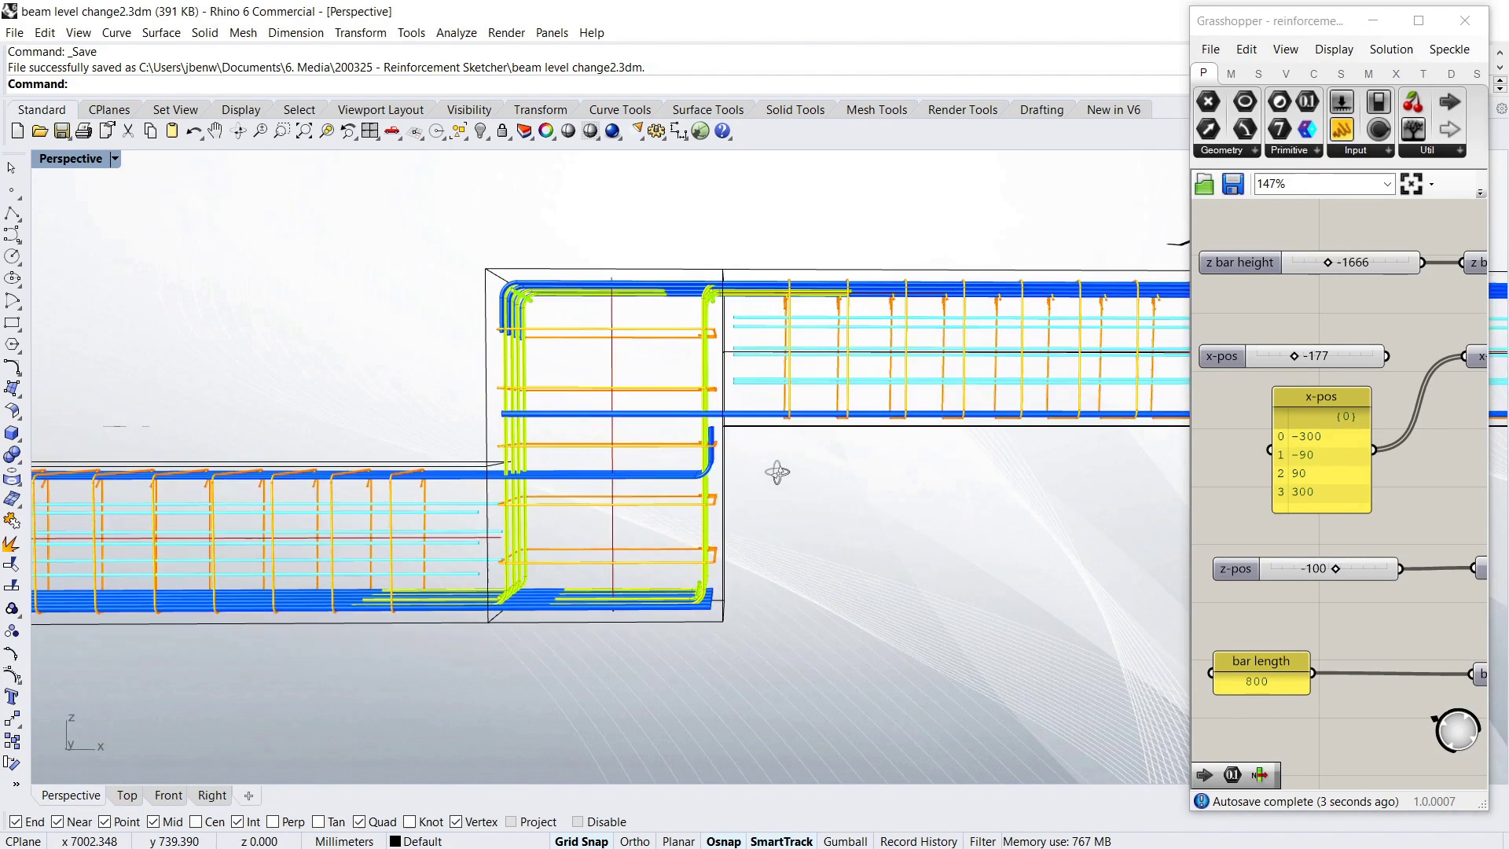
scroll(777, 472, up, 2)
scroll(755, 463, up, 2)
scroll(737, 457, up, 2)
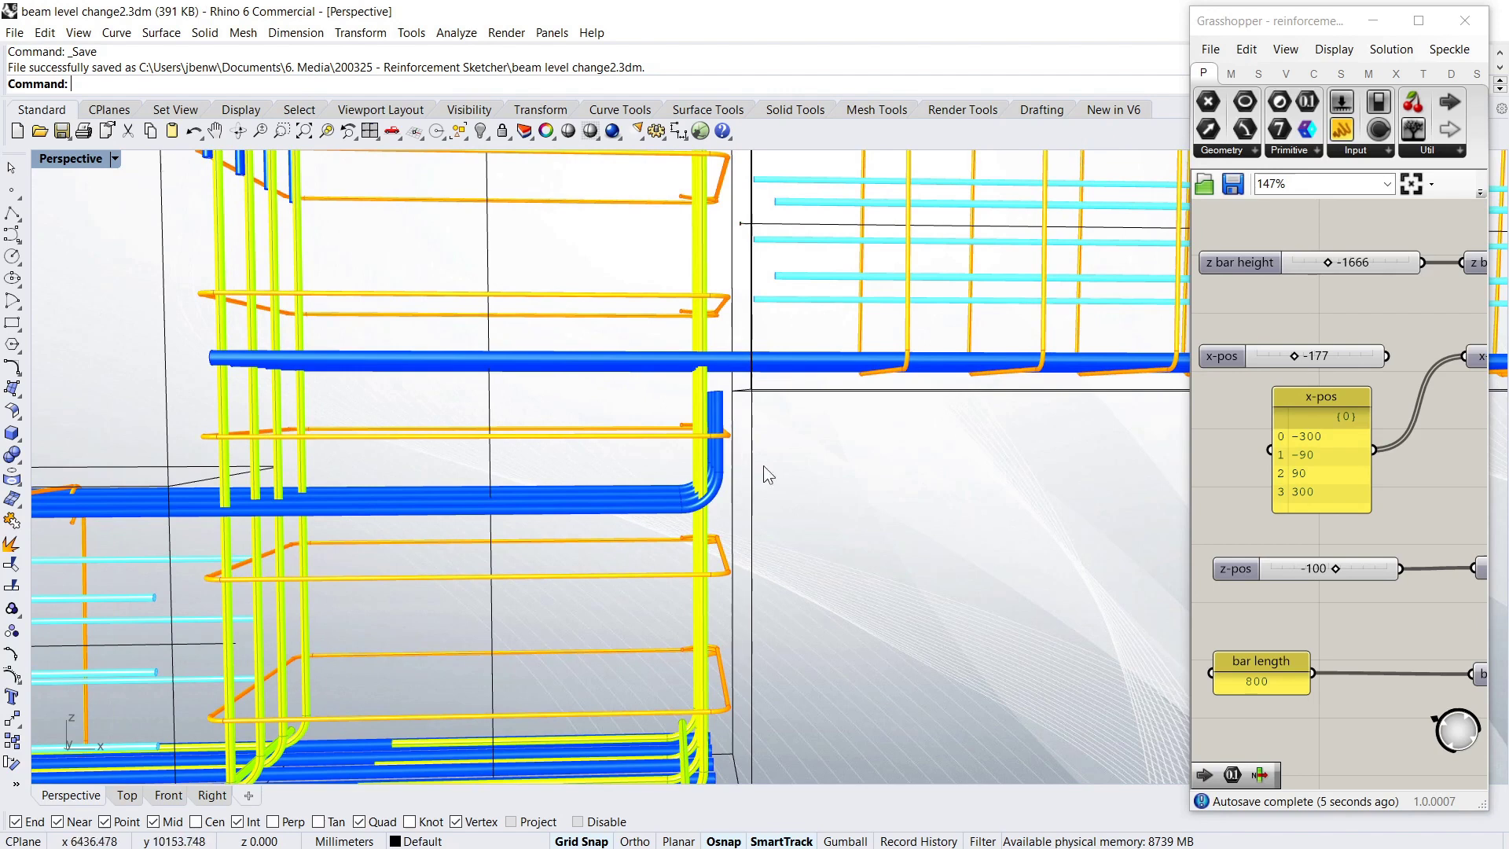
drag(1334, 568, 1335, 571)
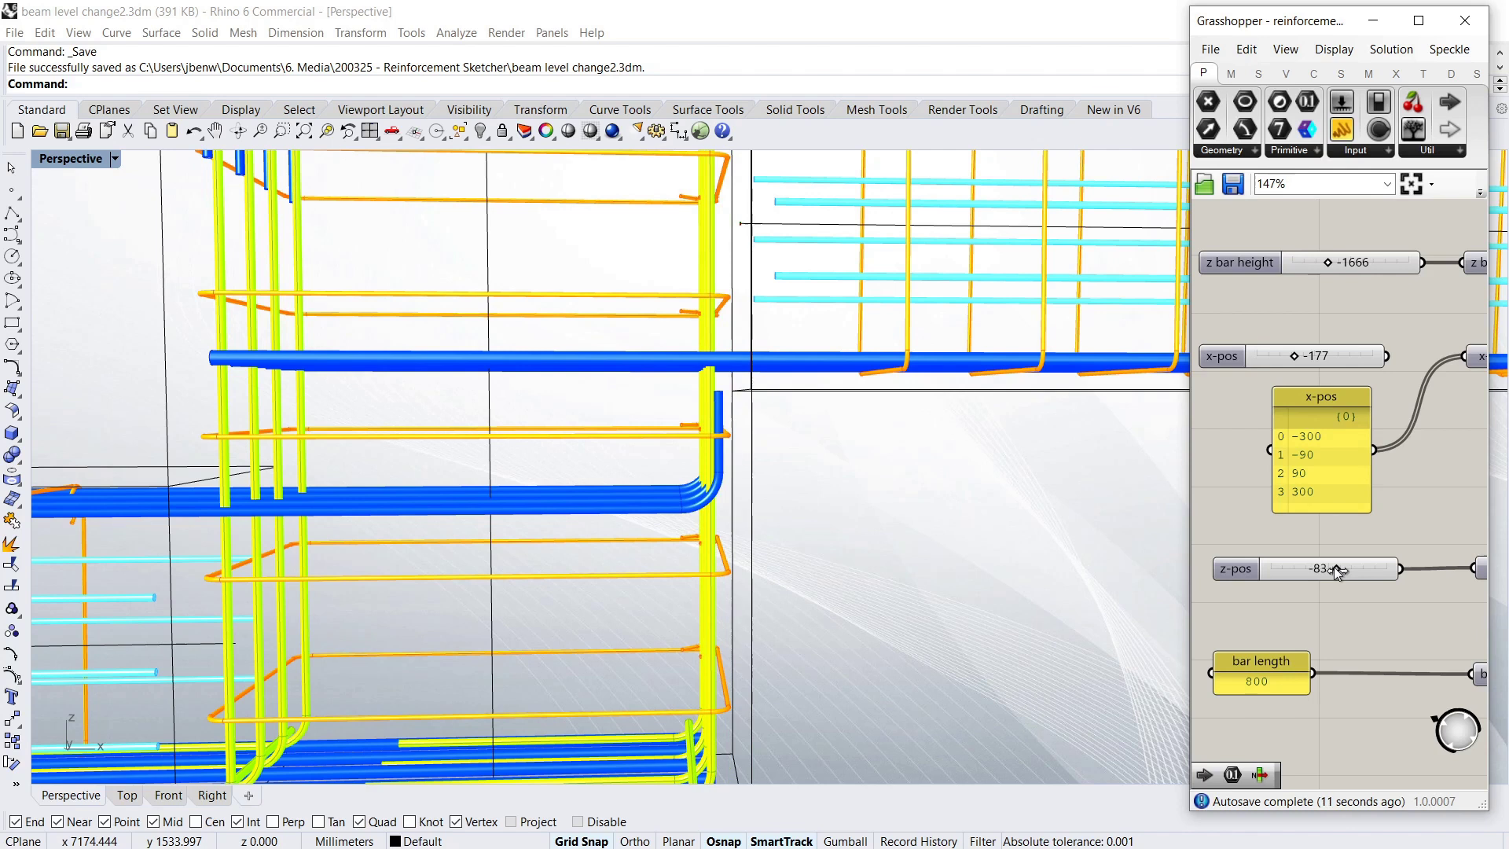
double_click(1345, 572)
text(-100)
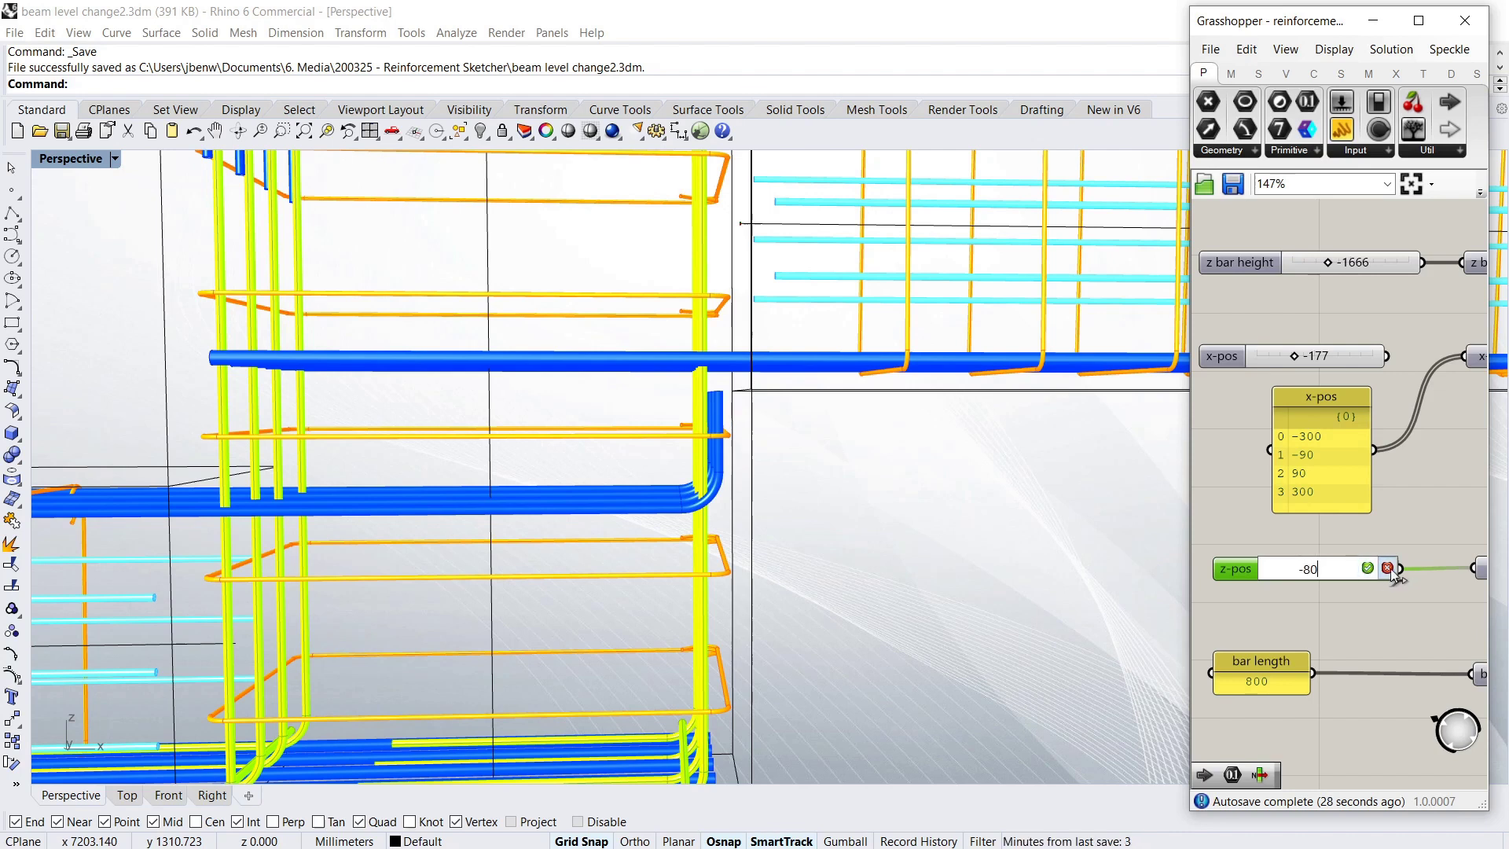
click(1367, 567)
mouse_move(820, 474)
right_down()
mouse_move(855, 515)
mouse_move(821, 341)
right_up()
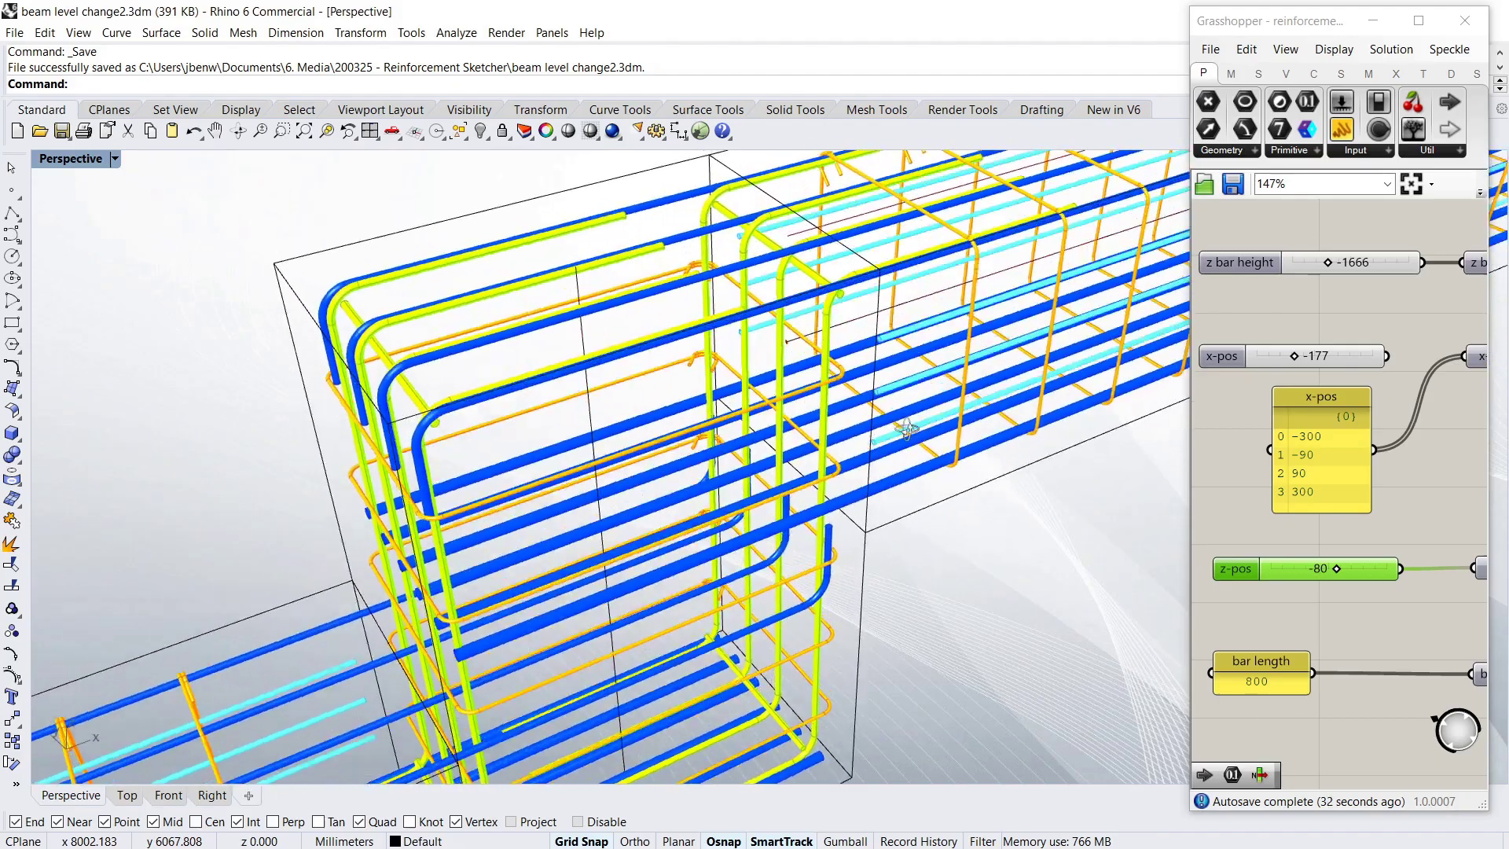
mouse_move(821, 341)
right_down()
mouse_move(769, 583)
mouse_move(882, 599)
mouse_move(843, 449)
mouse_move(813, 445)
right_up()
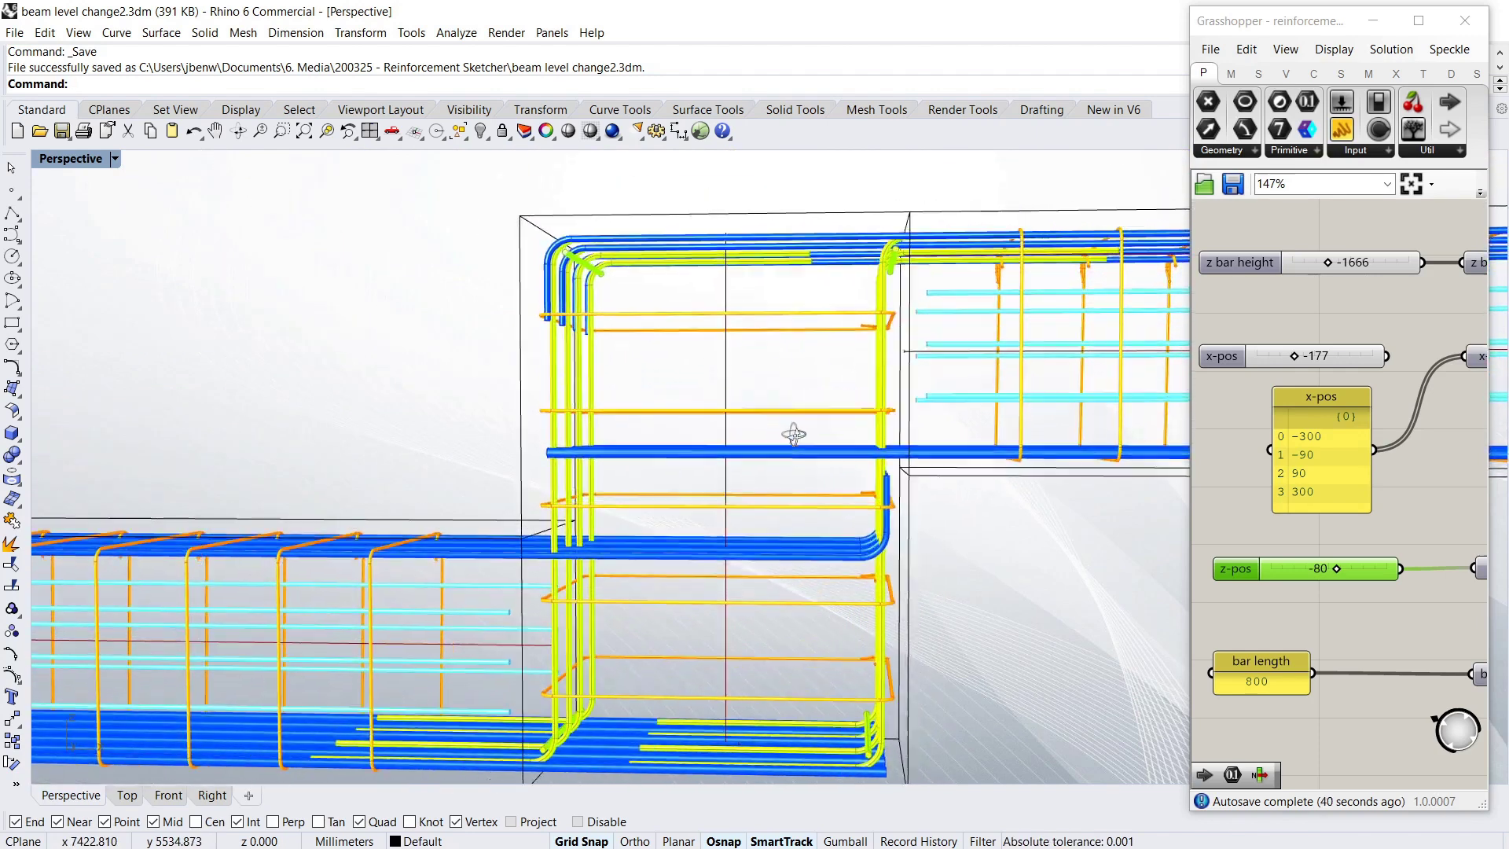
right_drag(813, 446, 809, 454)
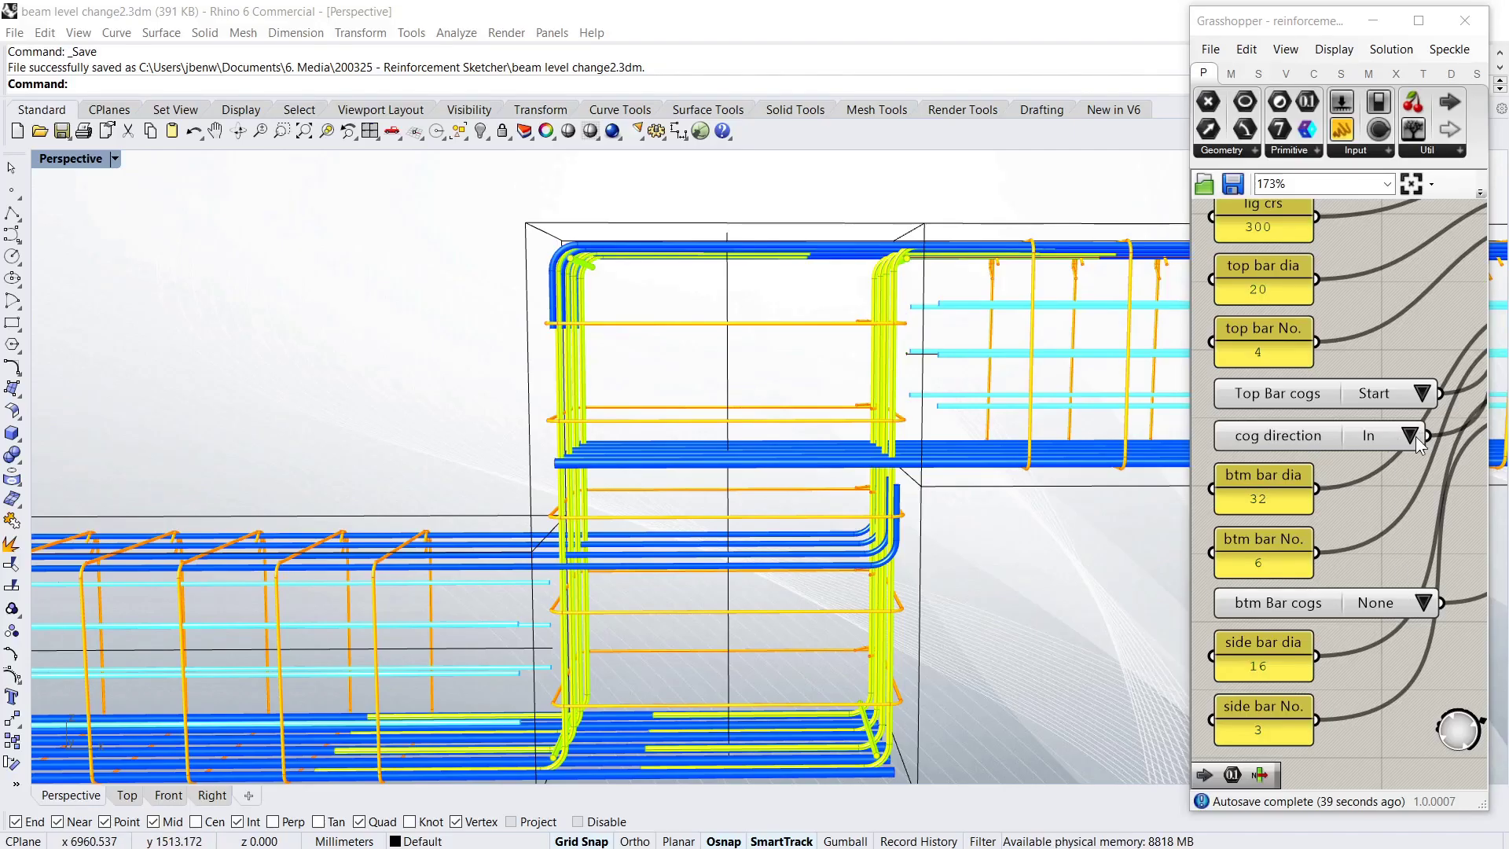
Set Top Bar cogs to None, btm Bar cogs to Start, and cog direction to Out
click(1422, 392)
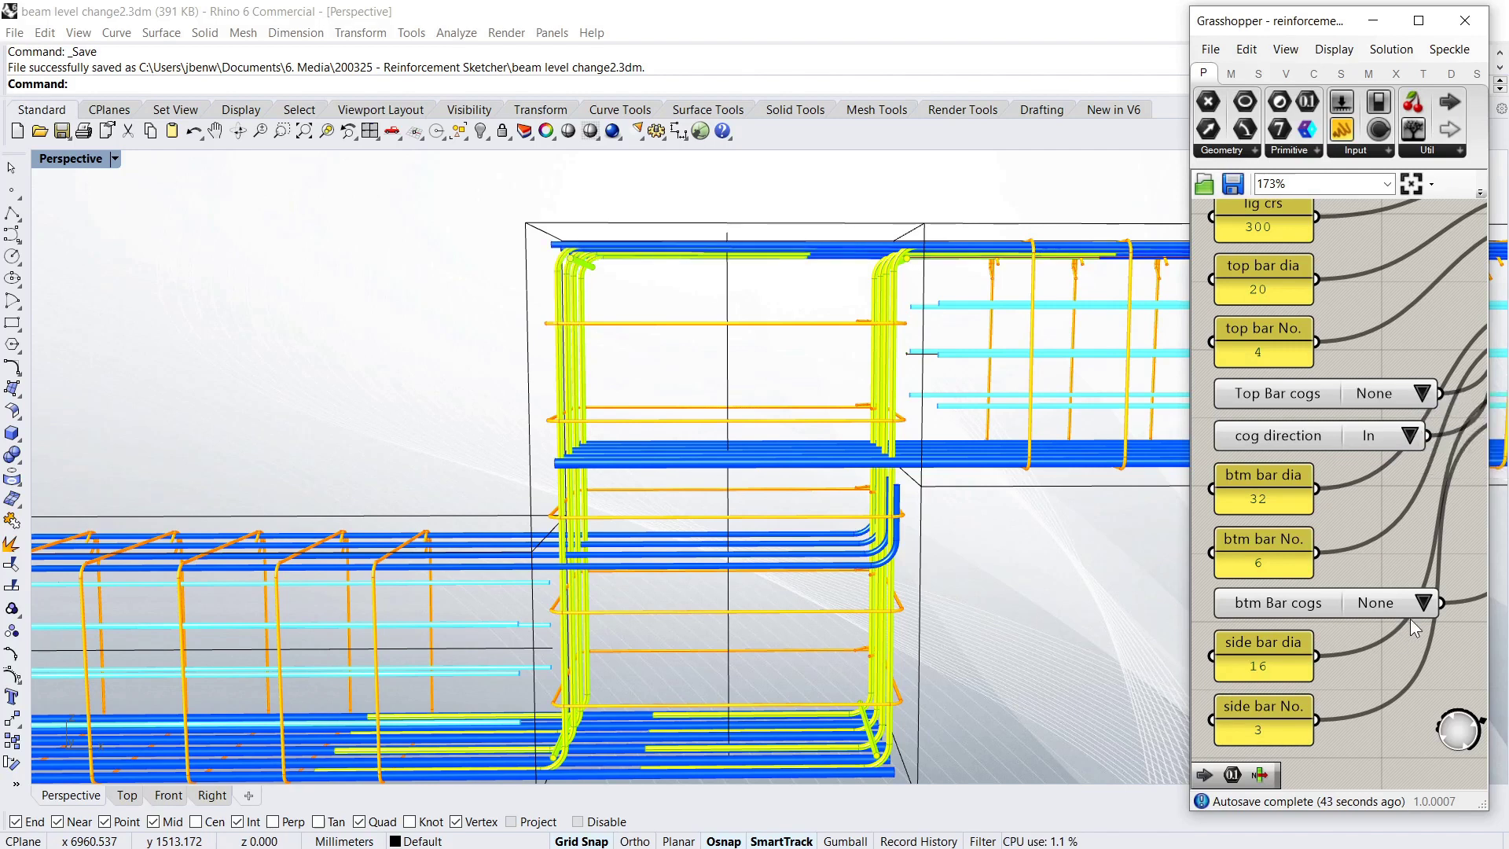
click(1425, 605)
click(1442, 625)
click(1409, 436)
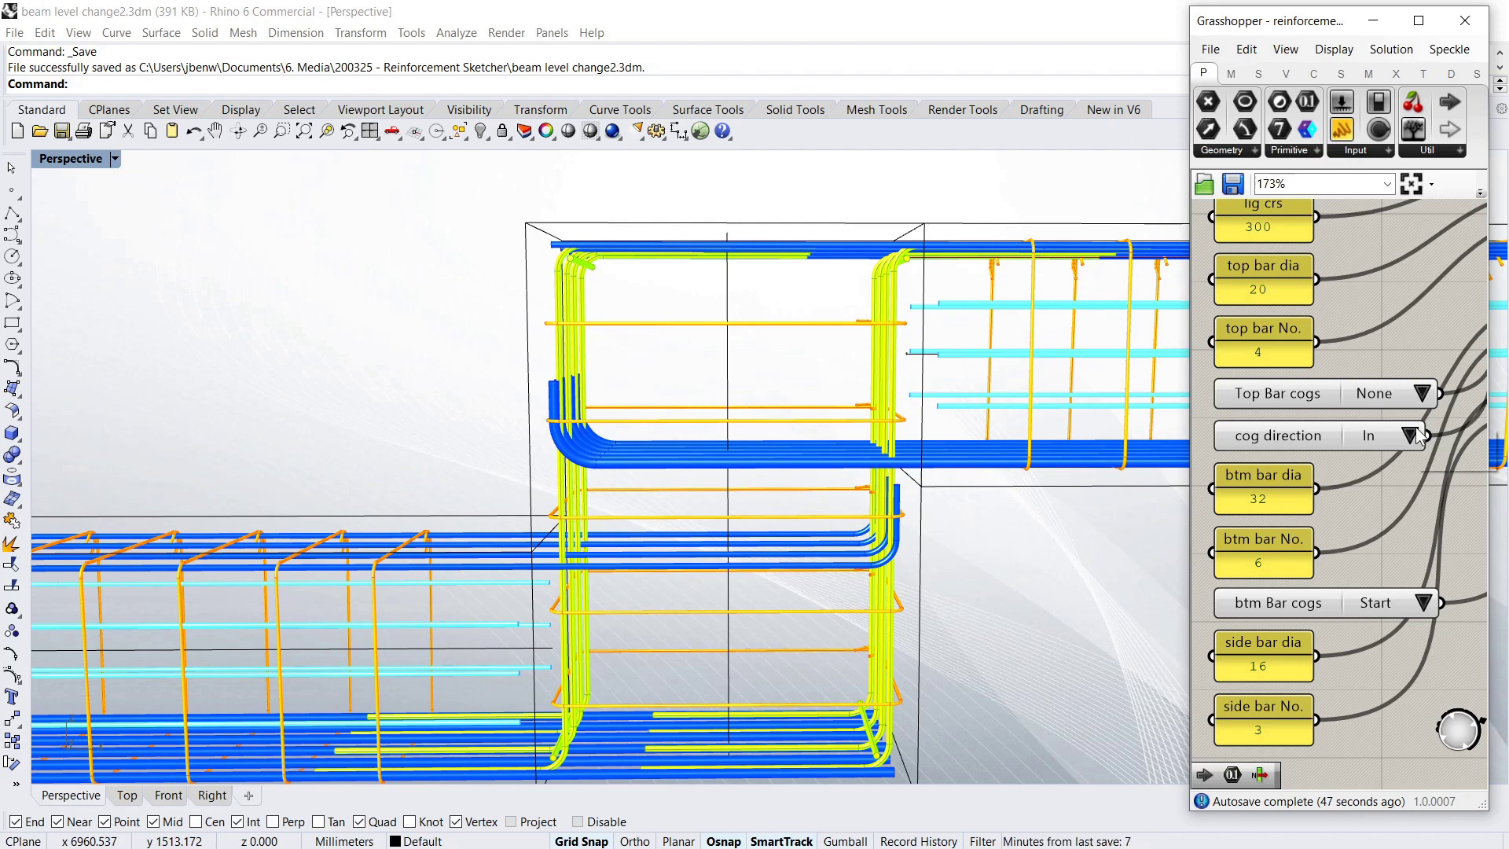
click(1377, 479)
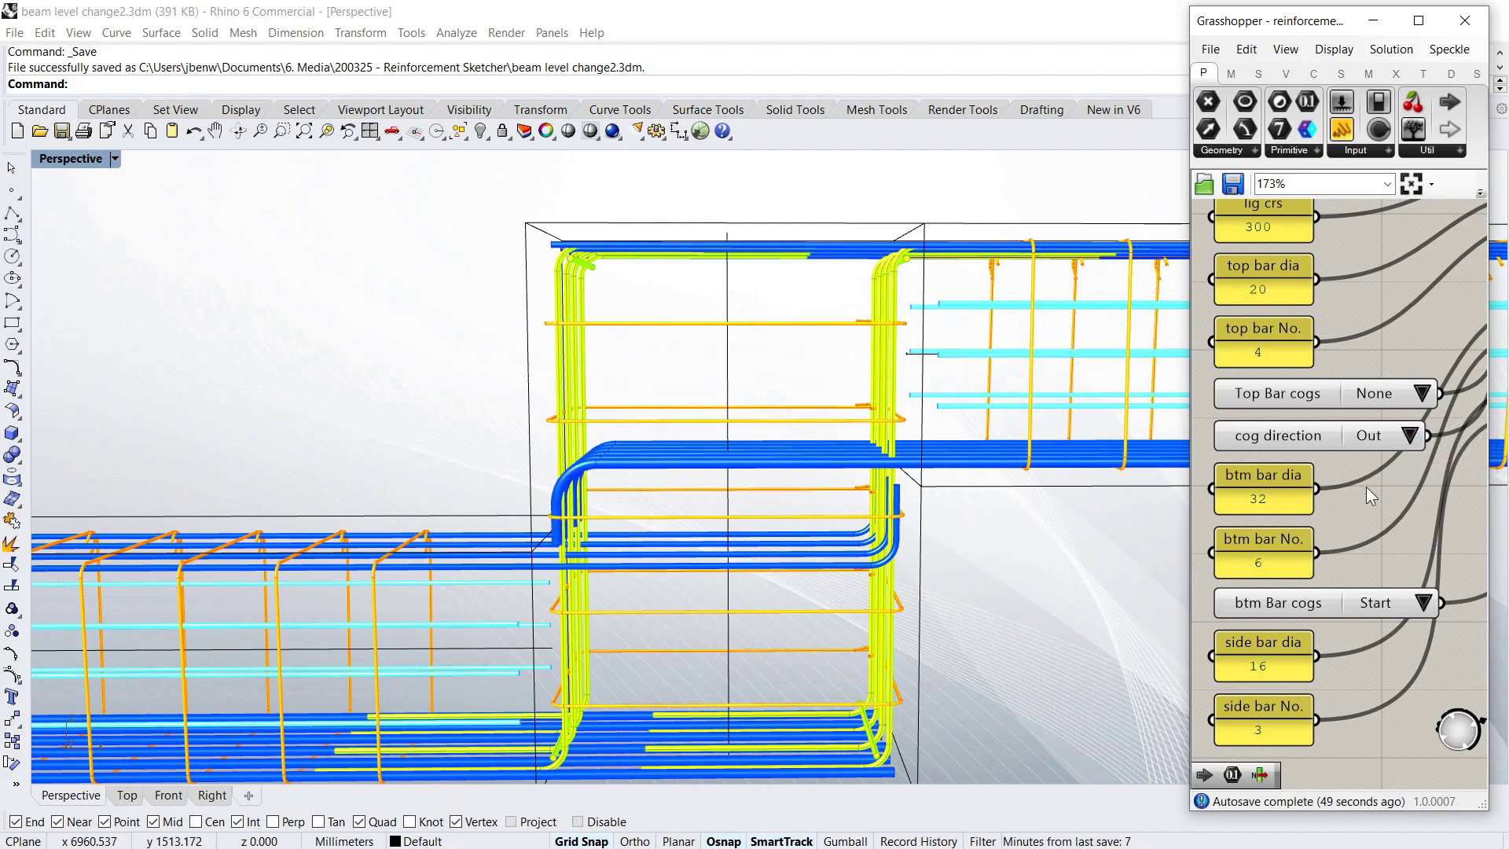
Orbit the Perspective view to review the new bottom bar cogs and step link bars
mouse_move(822, 620)
right_down()
mouse_move(715, 597)
mouse_move(904, 625)
mouse_move(663, 616)
mouse_move(757, 616)
mouse_move(609, 632)
mouse_move(582, 550)
right_up()
scroll(537, 275, up, 3)
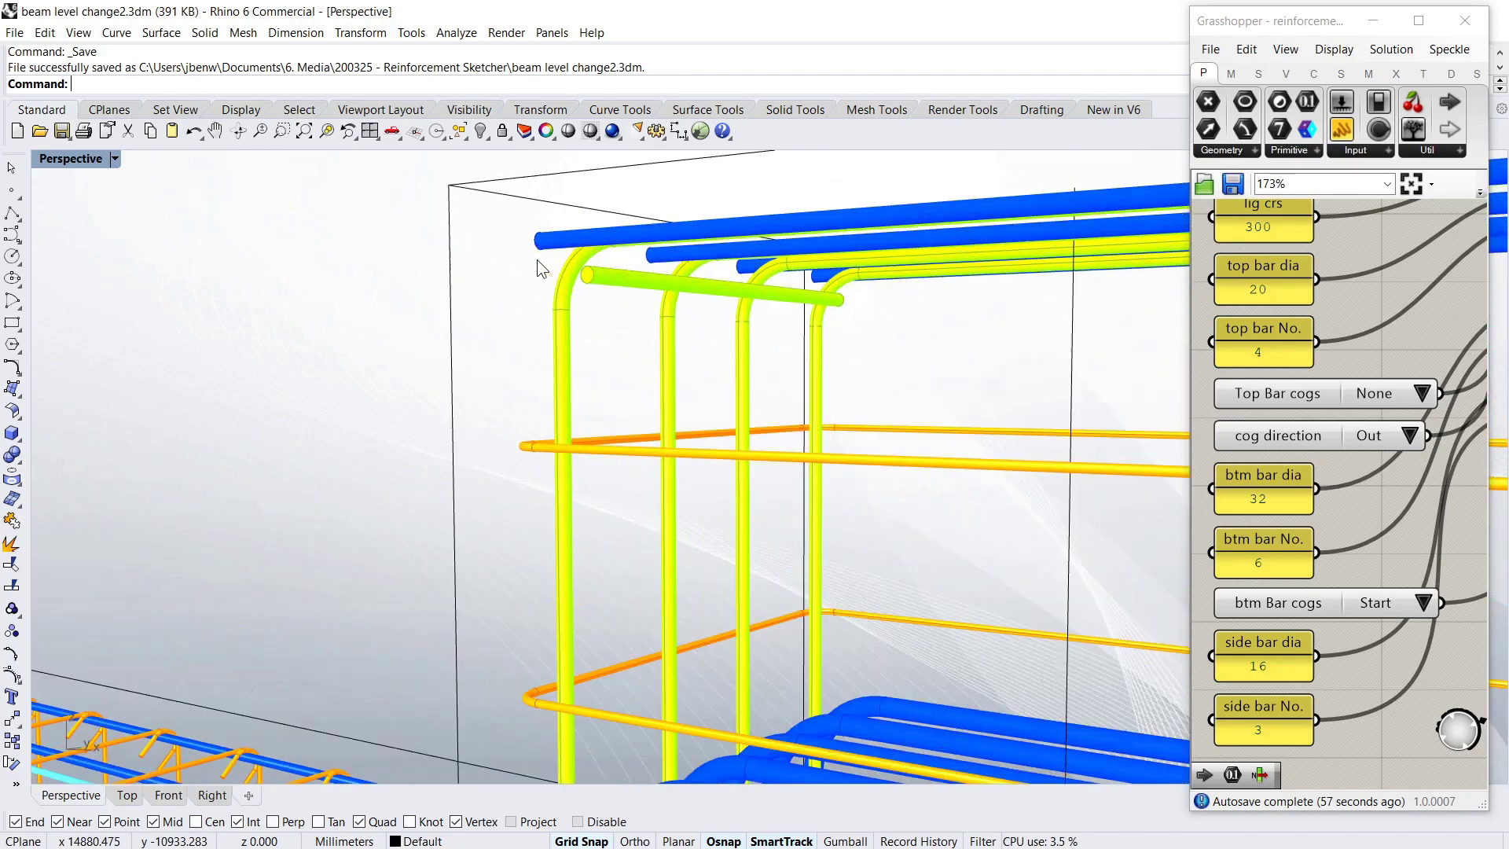
mouse_move(617, 327)
right_down()
mouse_move(690, 363)
mouse_move(825, 346)
mouse_move(859, 362)
mouse_move(825, 539)
mouse_move(834, 513)
mouse_move(768, 482)
mouse_move(767, 609)
mouse_move(839, 629)
mouse_move(560, 541)
mouse_move(862, 519)
mouse_move(529, 497)
right_up()
scroll(862, 519, down, 2)
scroll(862, 518, down, 2)
scroll(862, 519, down, 2)
scroll(528, 497, down, 3)
right_drag(613, 527, 618, 531)
scroll(618, 531, up, 3)
scroll(605, 511, up, 2)
scroll(597, 499, down, 1)
scroll(590, 489, up, 1)
scroll(591, 488, down, 1)
scroll(597, 491, down, 1)
scroll(614, 499, up, 2)
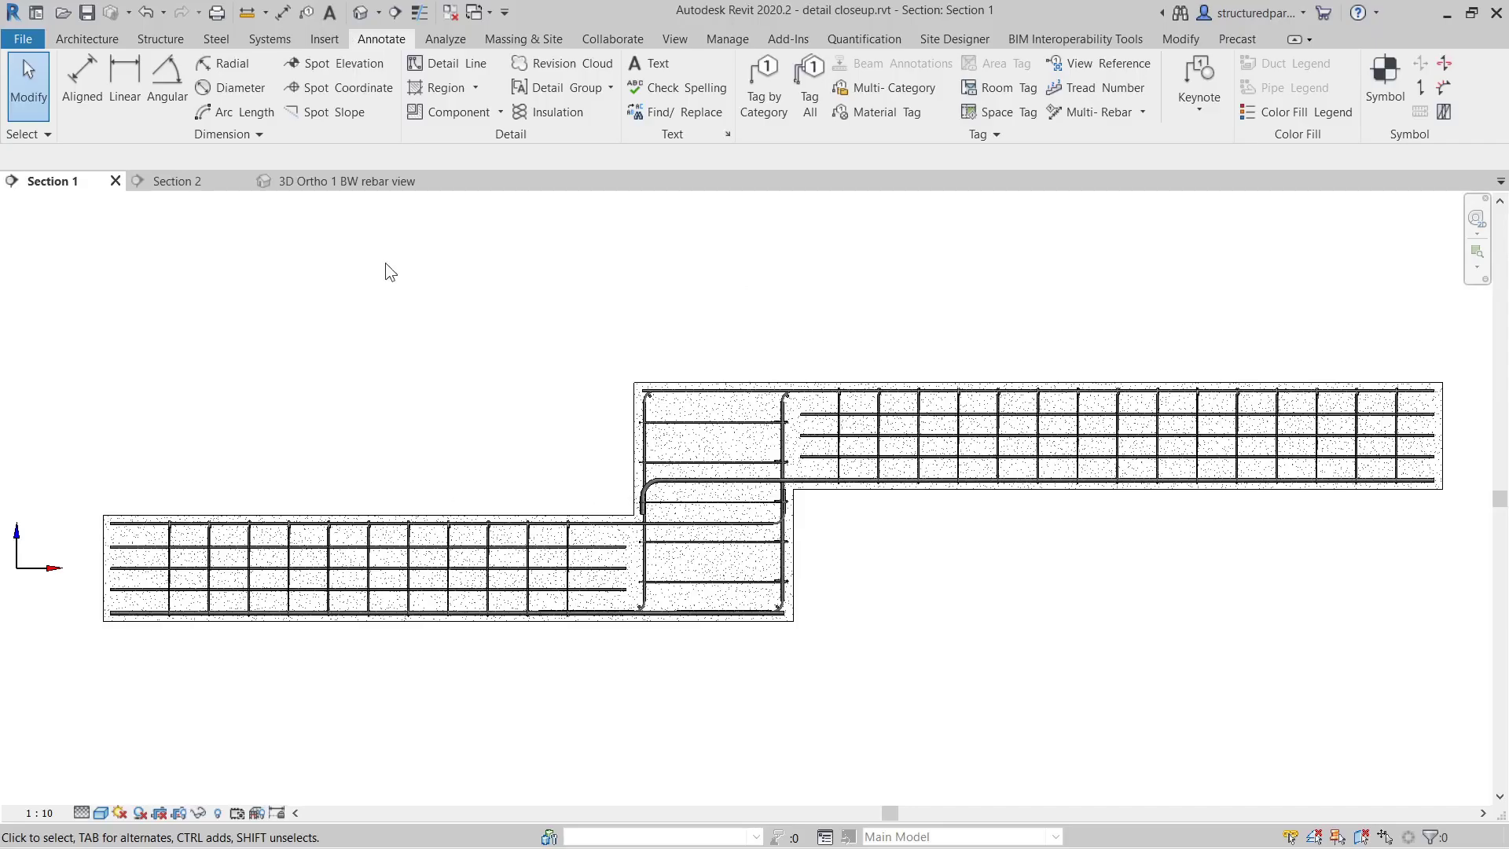
Check the Section 2 cross-section, then orbit the 3D Ortho 1 BW rebar view along the beam
click(209, 178)
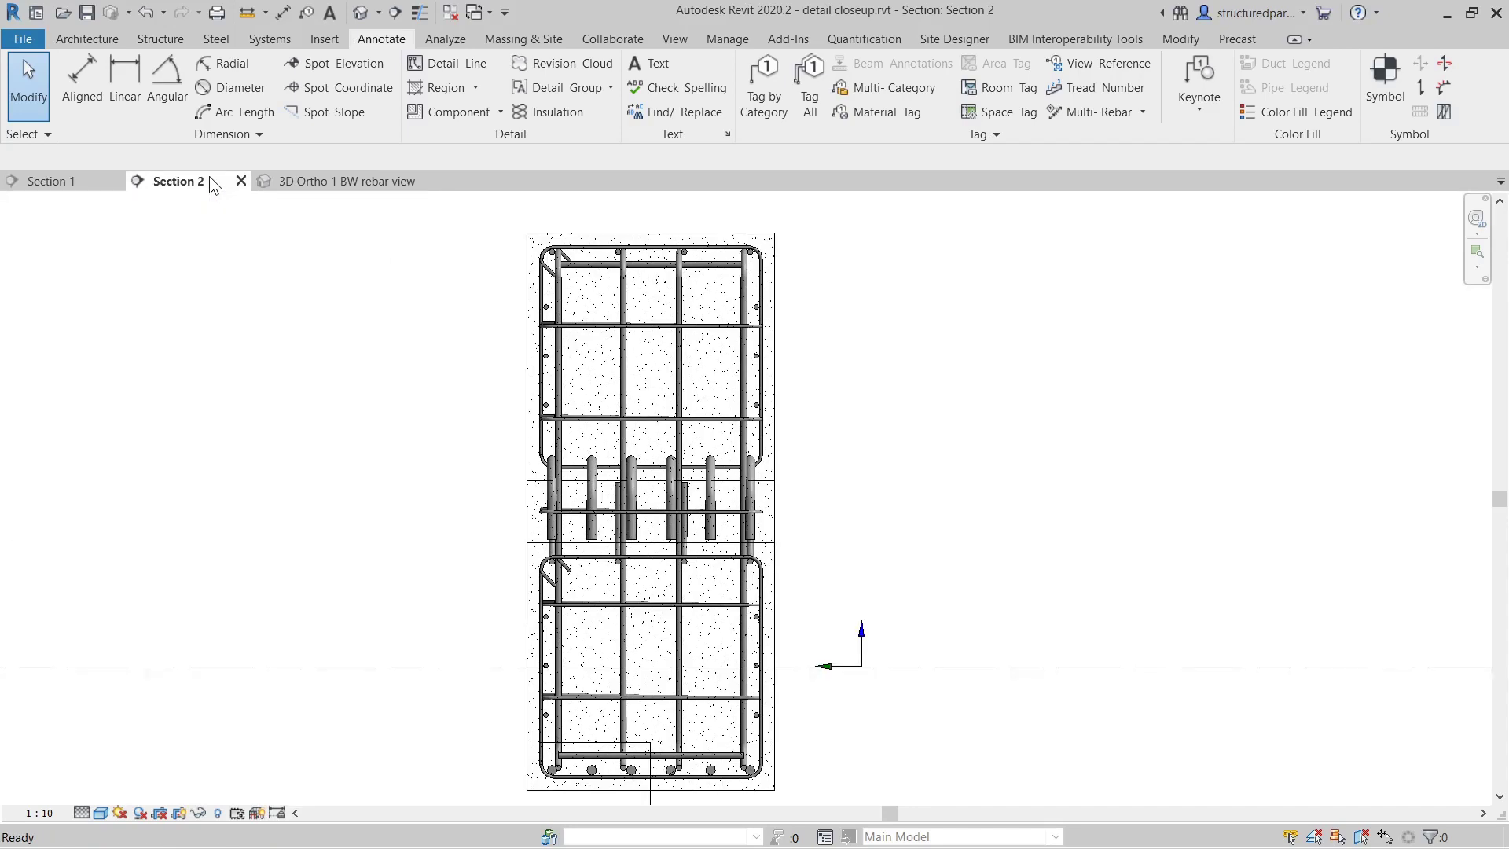
click(313, 182)
mouse_move(826, 664)
shift+middle_down()
mouse_move(916, 657)
mouse_move(1048, 600)
mouse_move(1280, 592)
mouse_move(1105, 640)
shift+middle_up()
mouse_move(377, 646)
shift+middle_down()
mouse_move(556, 700)
mouse_move(342, 665)
shift+middle_up()
scroll(338, 660, up, 3)
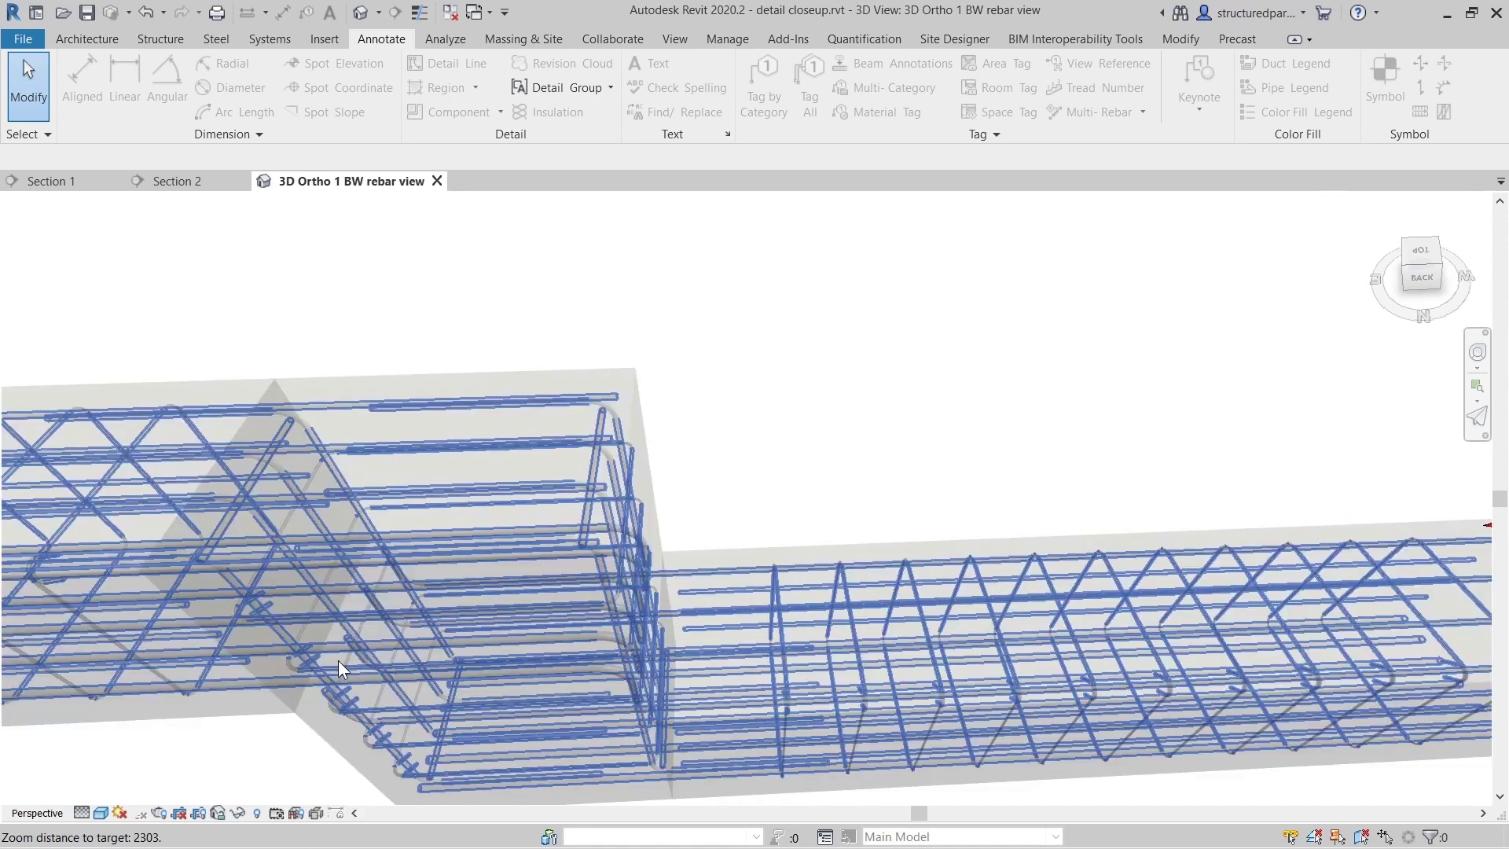
scroll(338, 660, up, 2)
scroll(388, 634, up, 2)
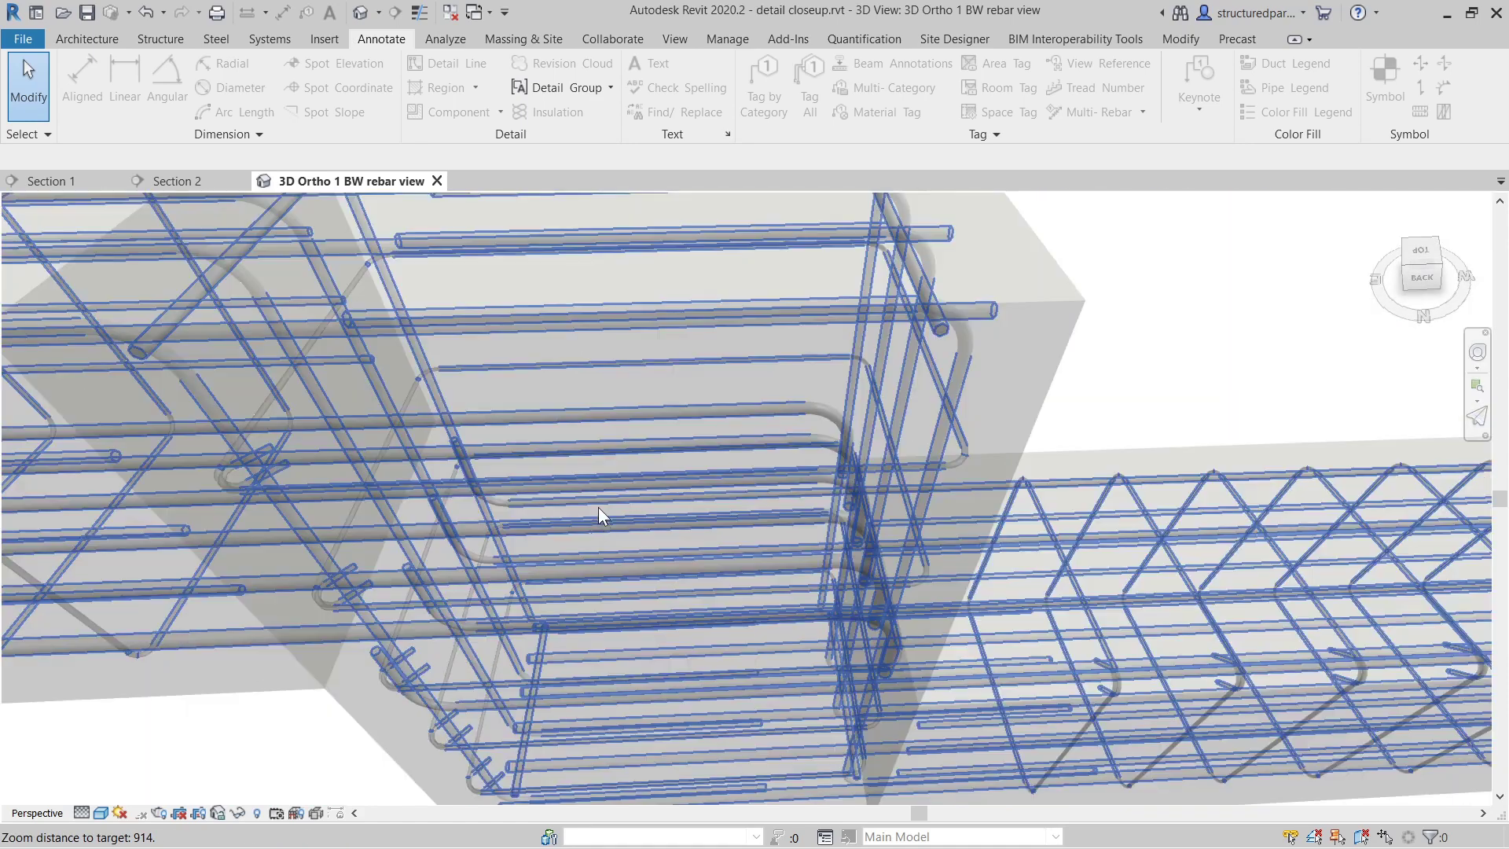
mouse_move(654, 581)
shift+middle_down()
mouse_move(649, 498)
mouse_move(589, 471)
mouse_move(514, 477)
mouse_move(576, 589)
mouse_move(755, 552)
shift+middle_up()
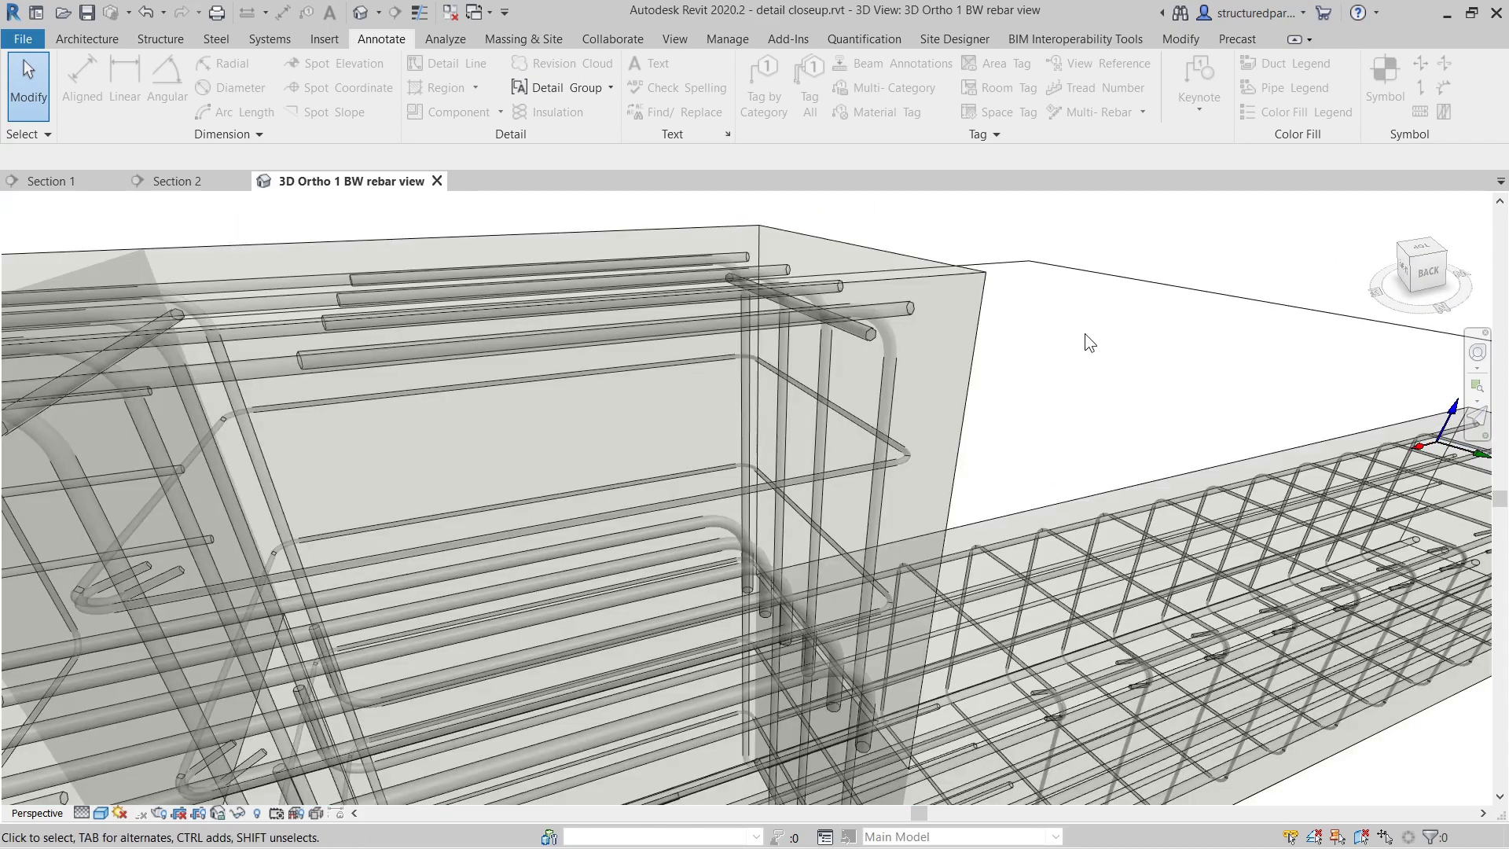
scroll(1084, 334, down, 3)
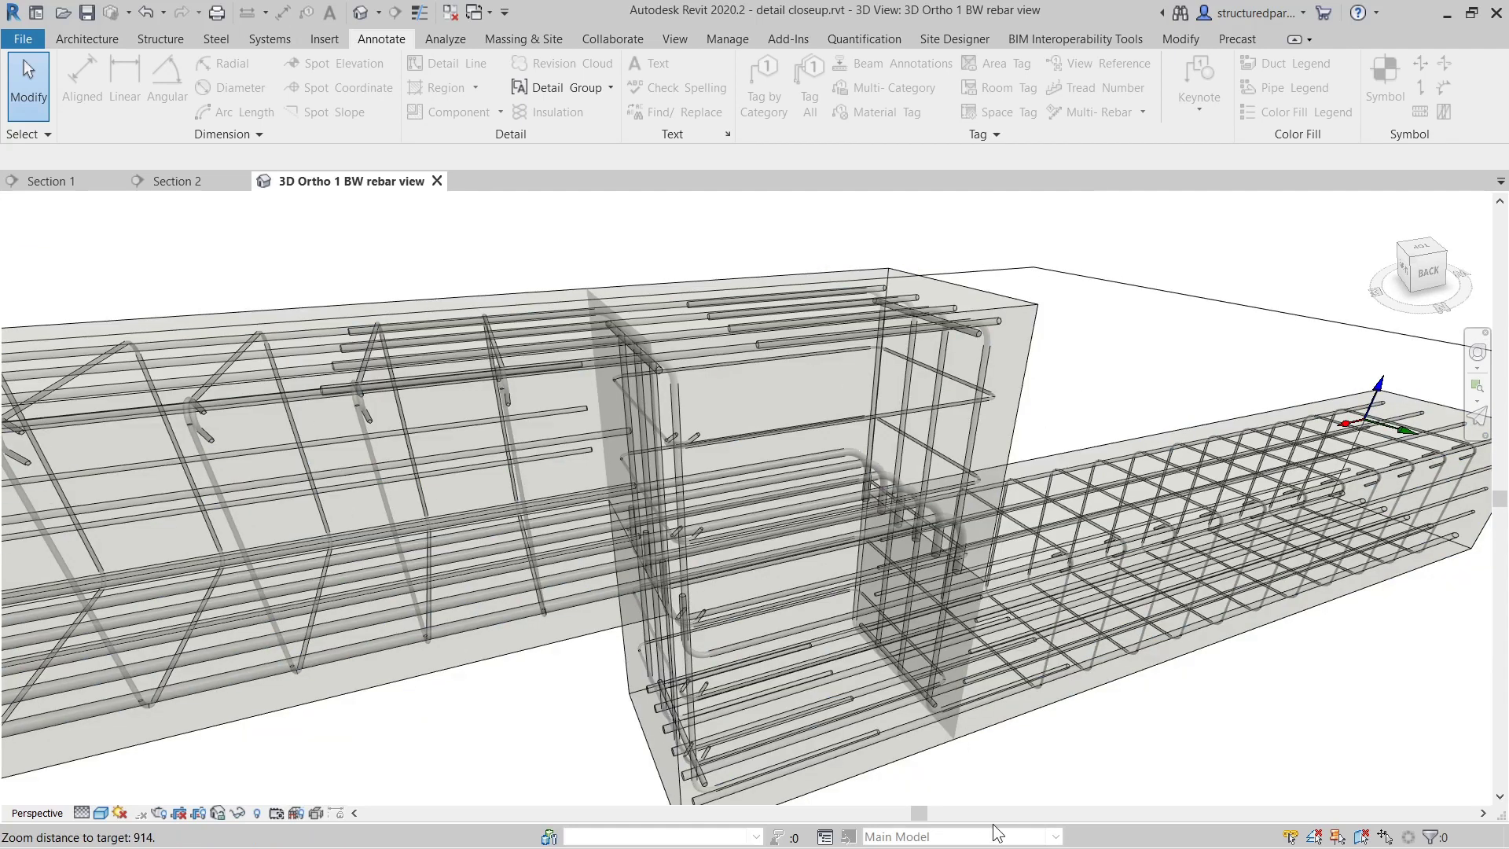
scroll(1058, 347, down, 2)
scroll(1057, 346, down, 2)
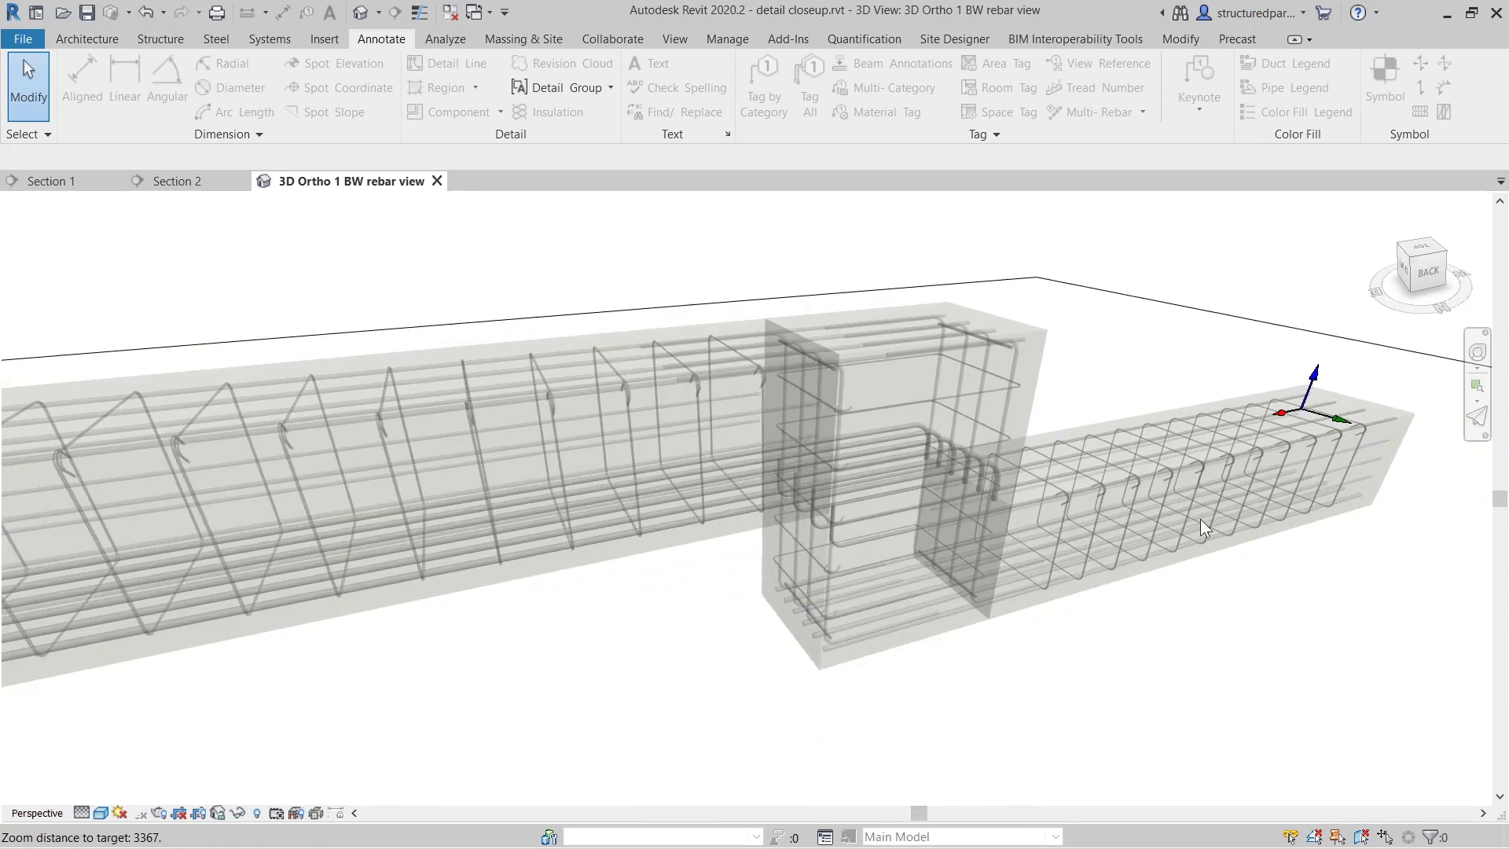
scroll(1253, 578, down, 1)
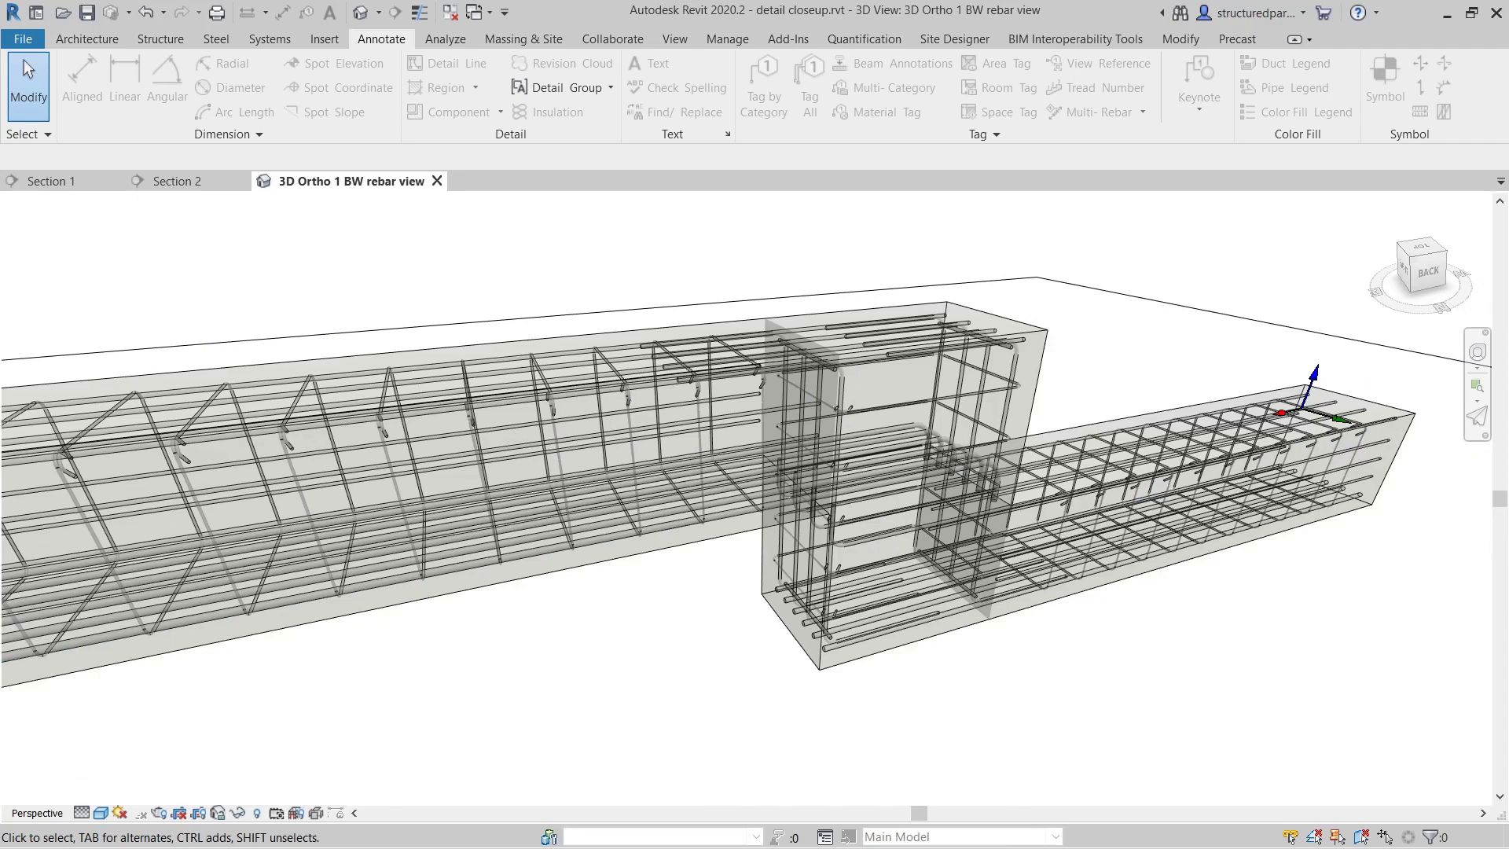